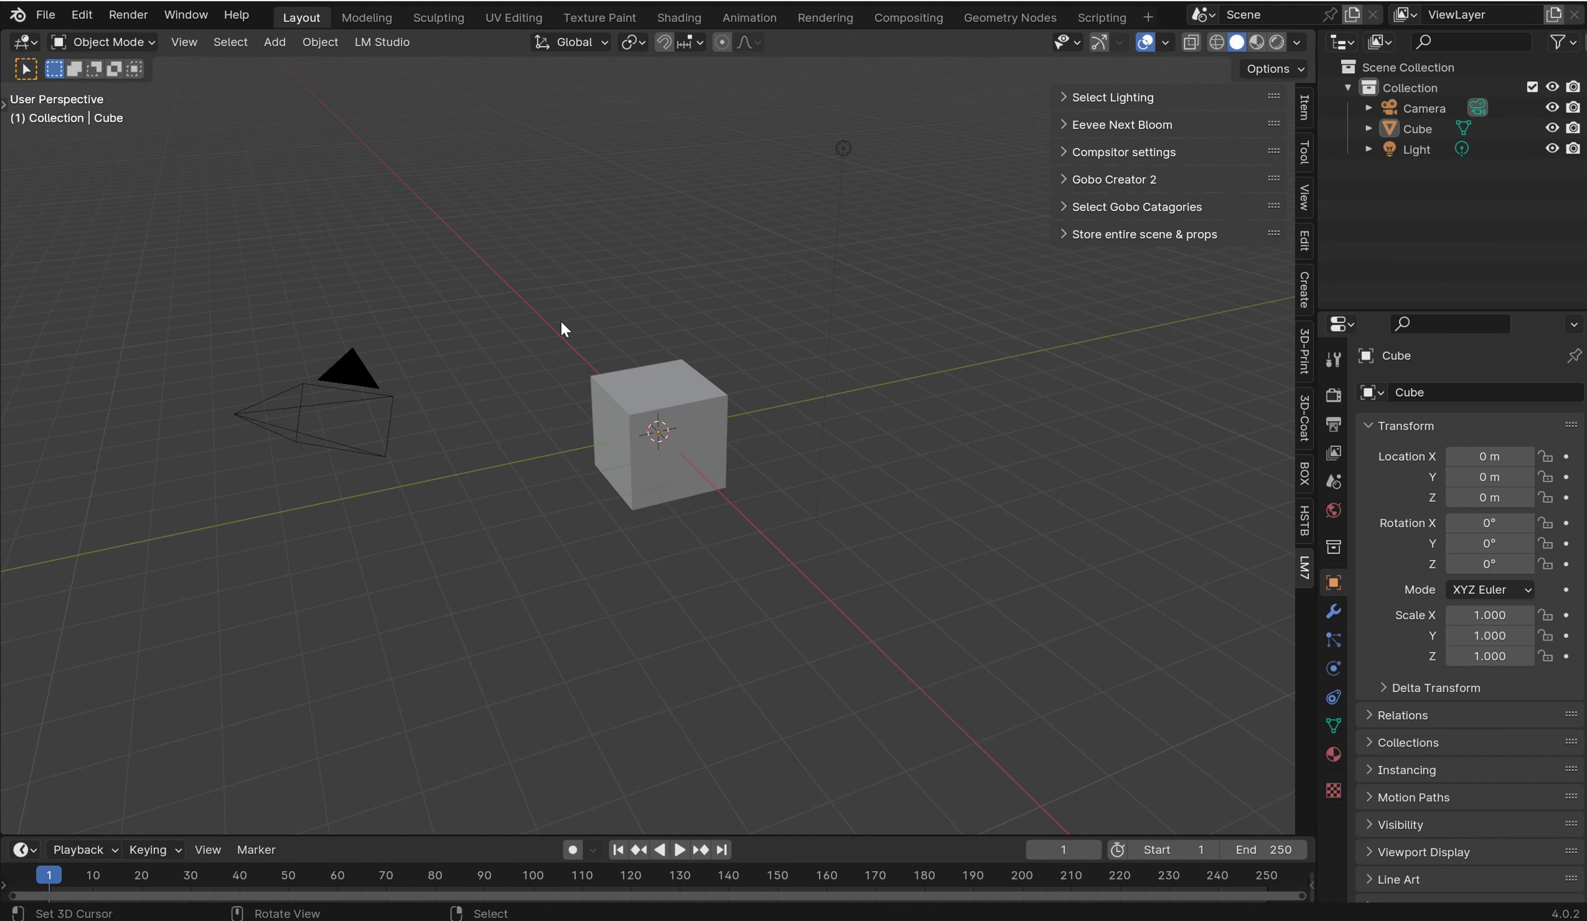
# Step: Expand the 'Store entire scene & props' and 'Select Gobo Catagories' panels and enlarge the timeline area
pyautogui.moveTo(565, 328); pyautogui.dragTo(835, 425, button='middle')
pyautogui.scroll(3, 833, 408)
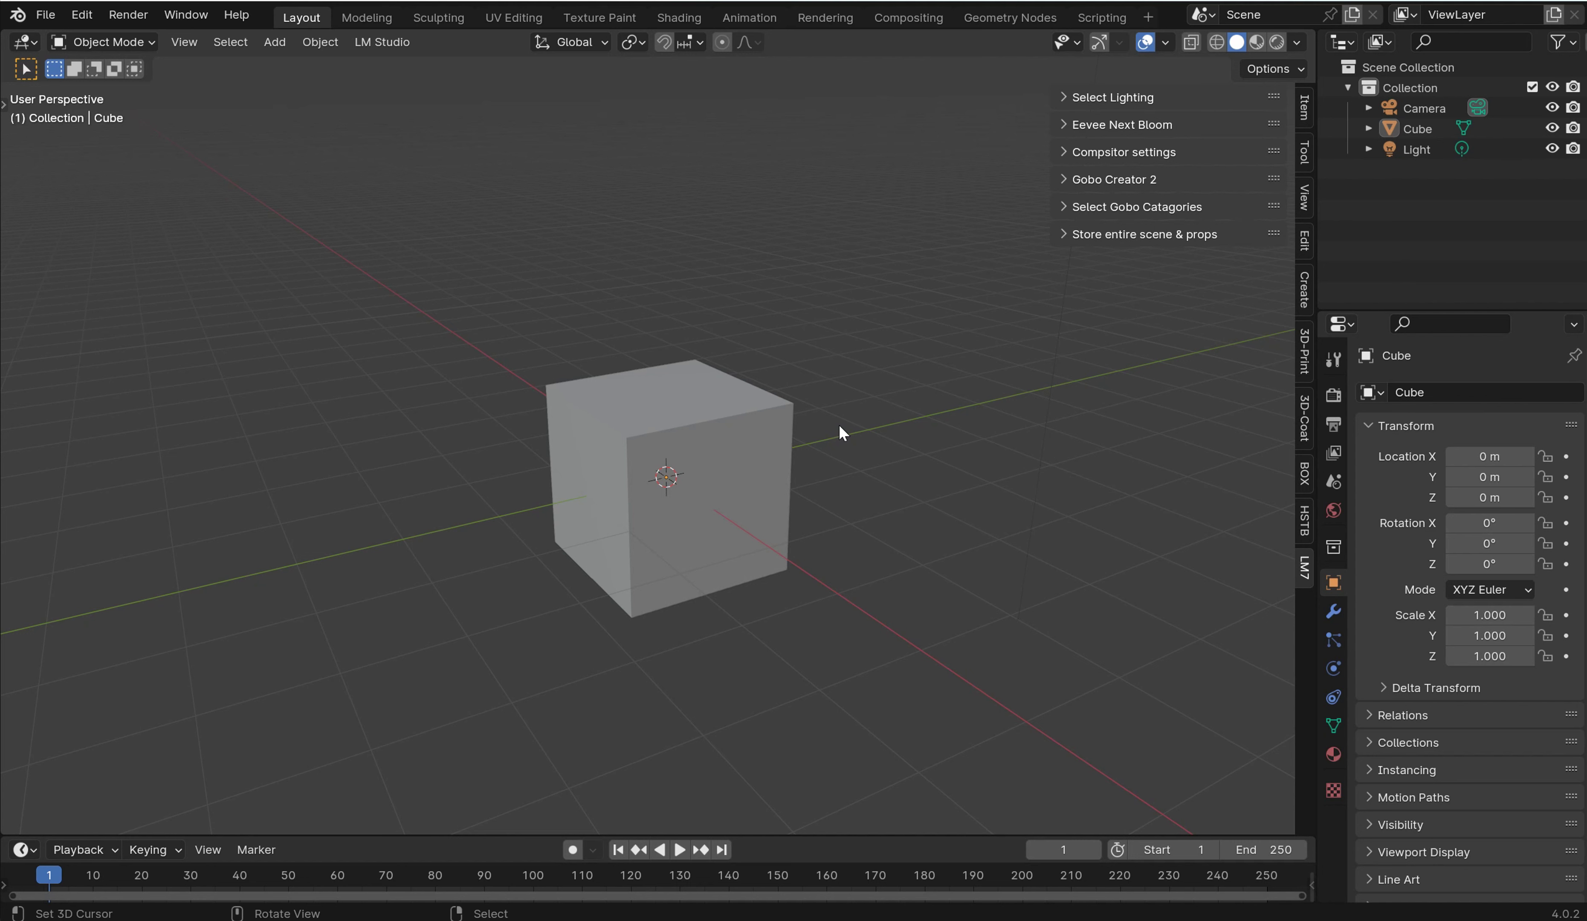
pyautogui.click(1066, 236)
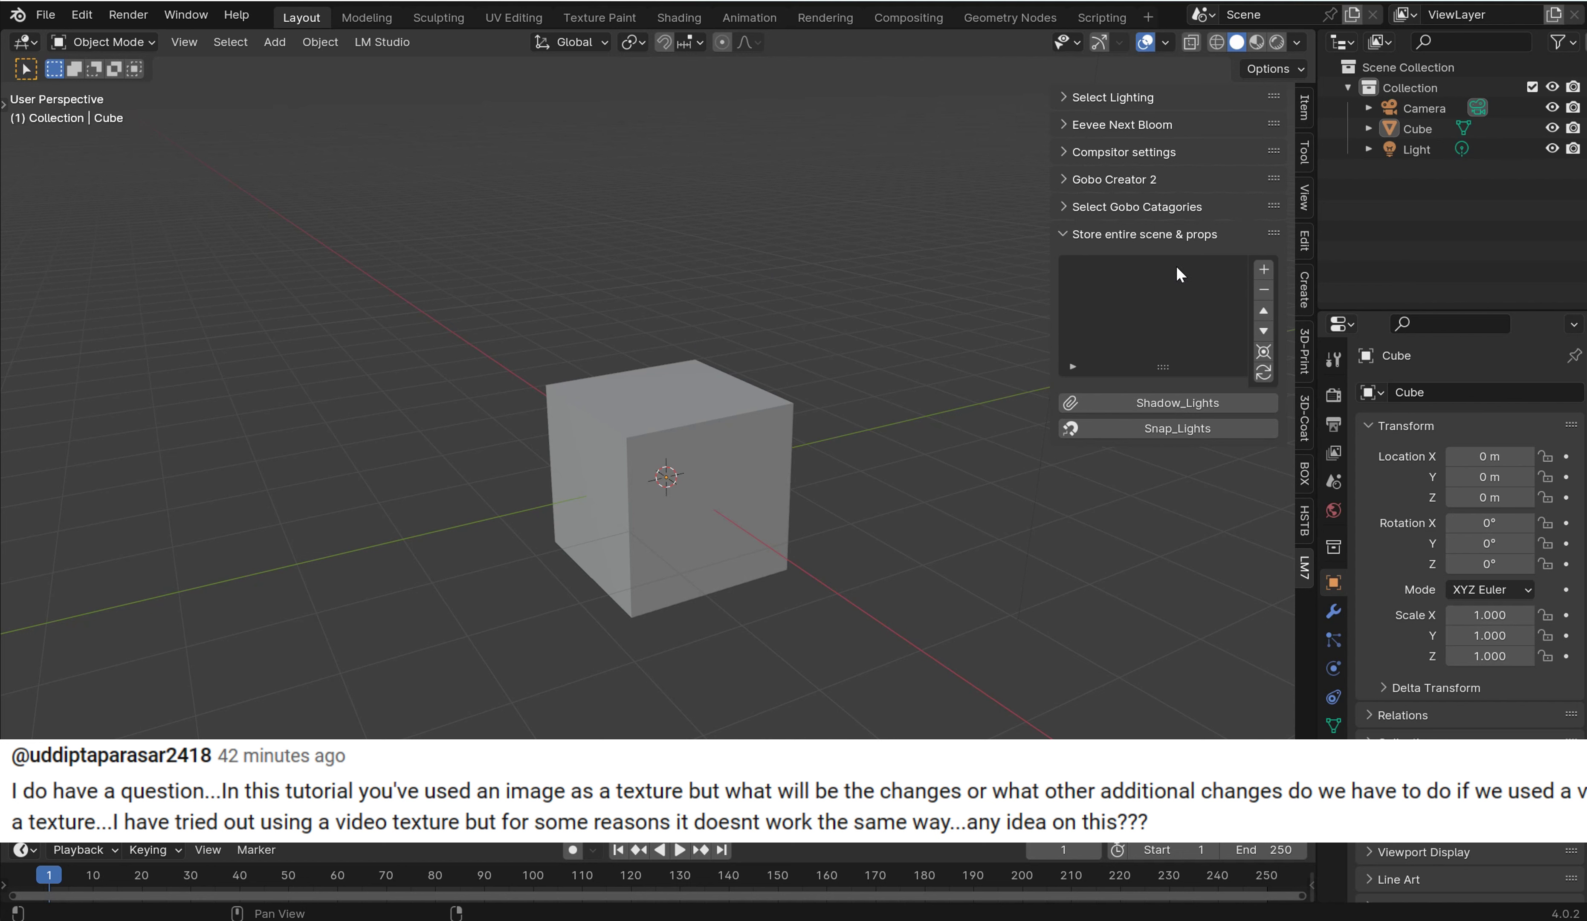
pyautogui.click(1062, 207)
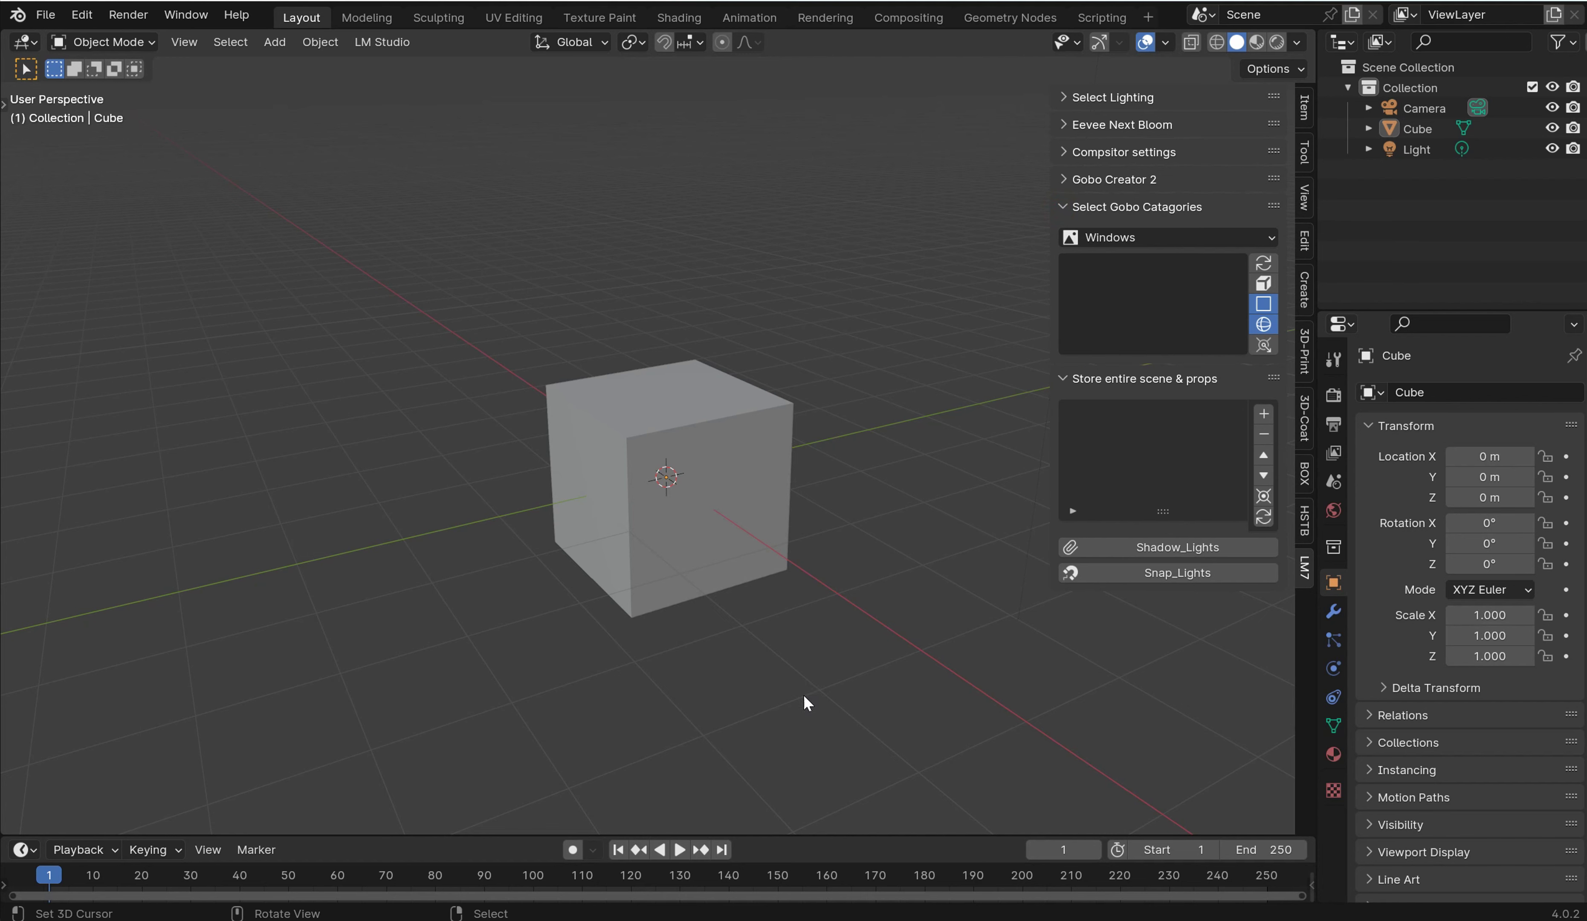
pyautogui.moveTo(684, 836); pyautogui.dragTo(747, 558)
# Step: Turn the lower timeline area into the Shader Editor showing the cube's material nodes
pyautogui.click(25, 572)
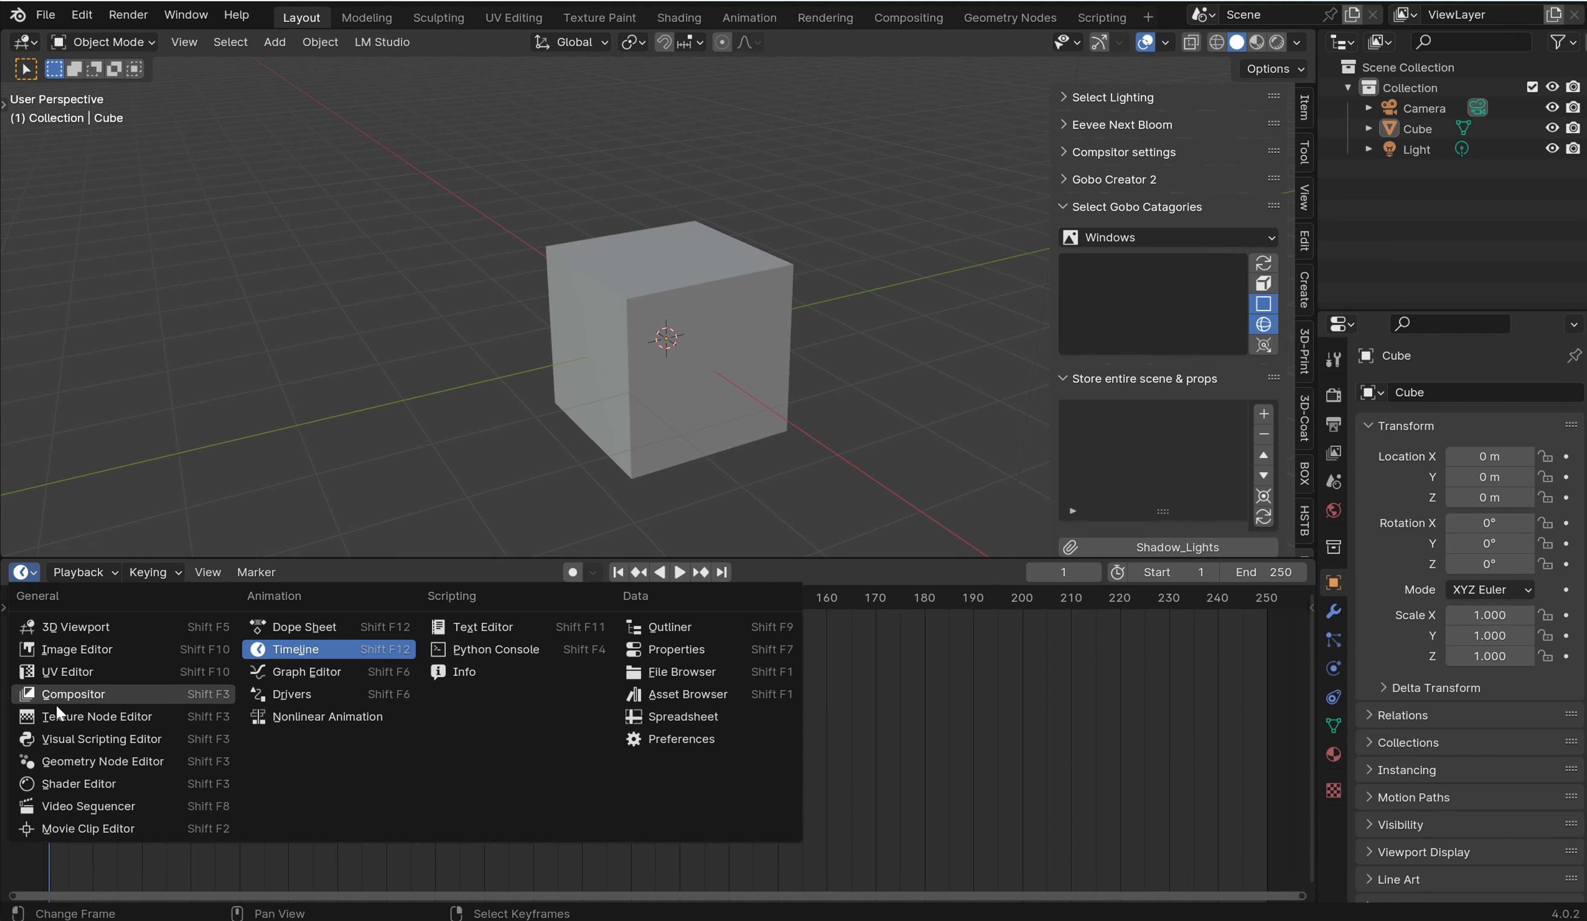
pyautogui.click(76, 782)
pyautogui.moveTo(610, 727); pyautogui.dragTo(768, 700, button='middle')
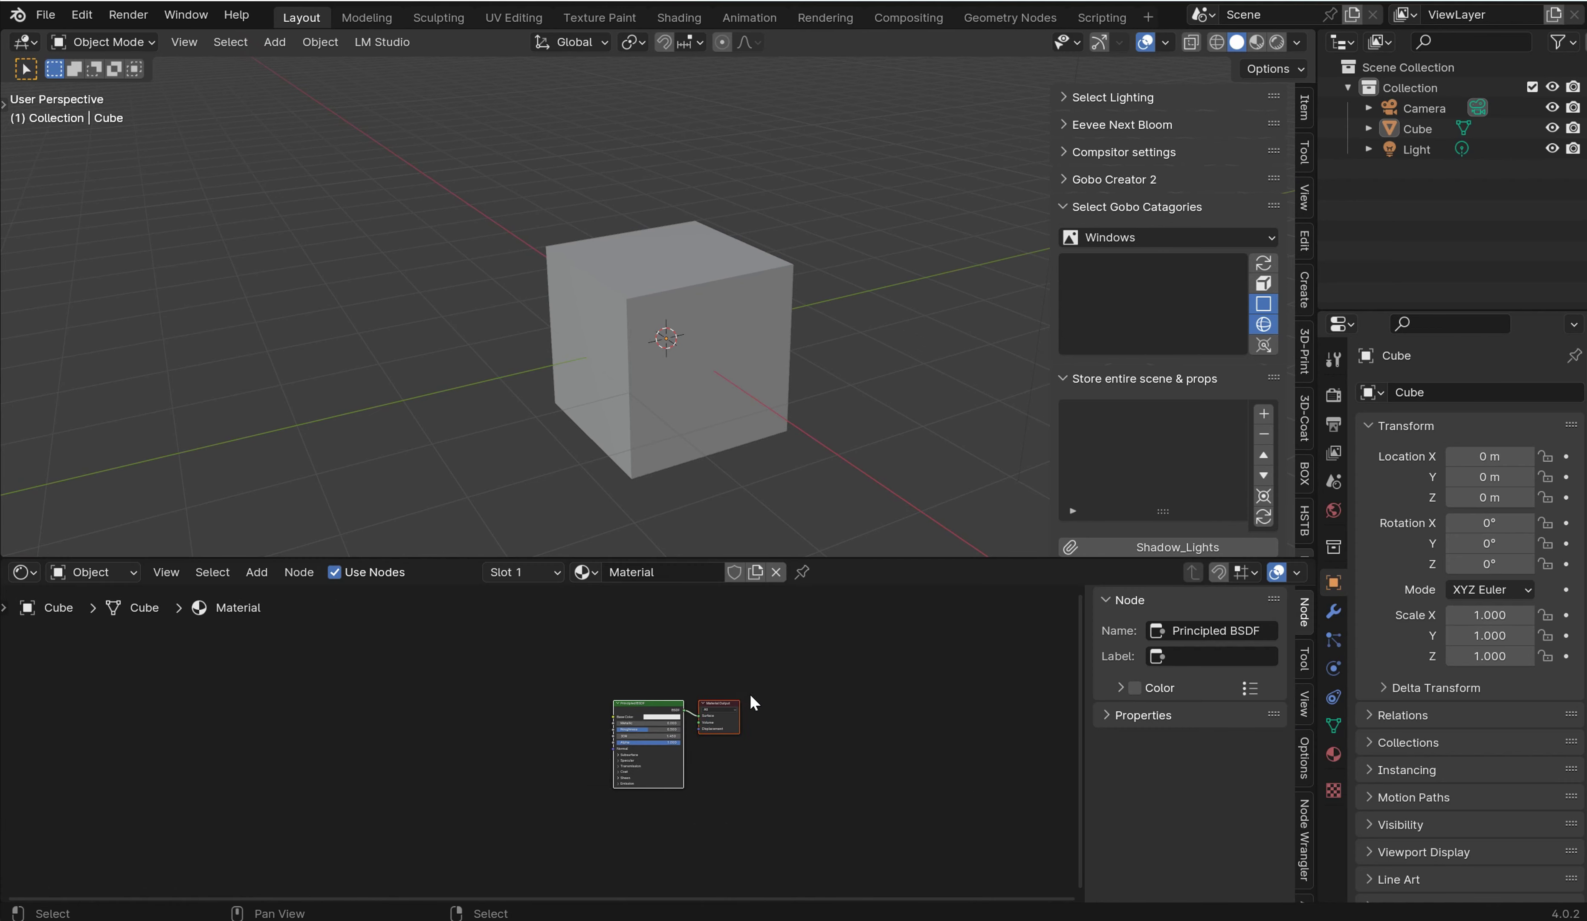
pyautogui.scroll(7, 770, 700)
# Step: Delete the default cube and add a mesh plane in its place
pyautogui.click(688, 266)
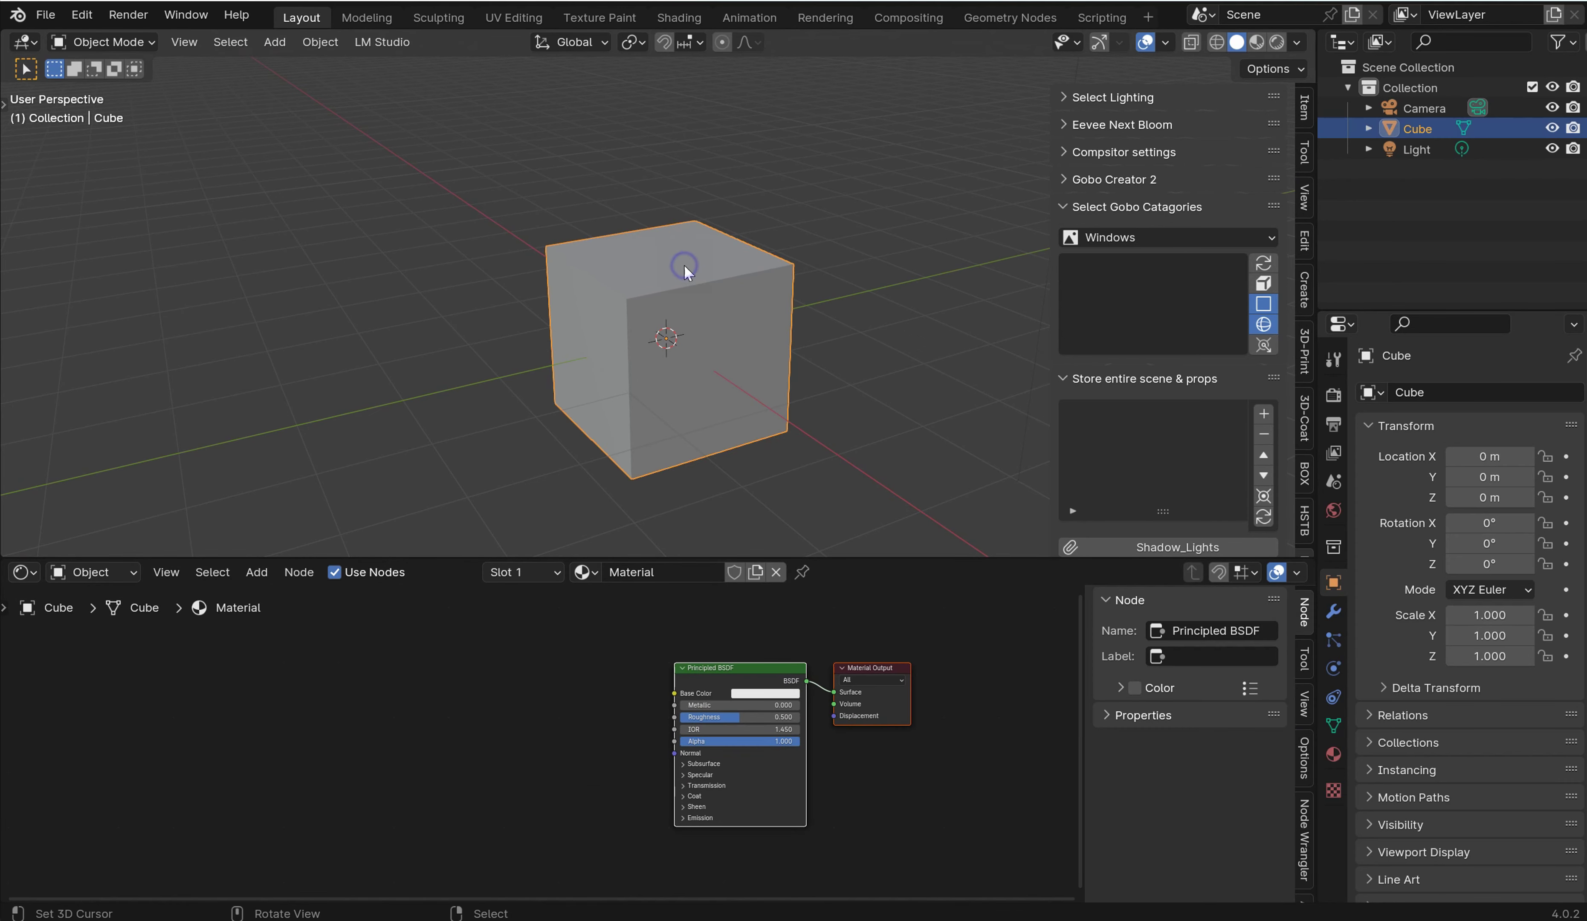
pyautogui.moveTo(688, 266); pyautogui.dragTo(743, 280, button='middle')
pyautogui.press('Delete')
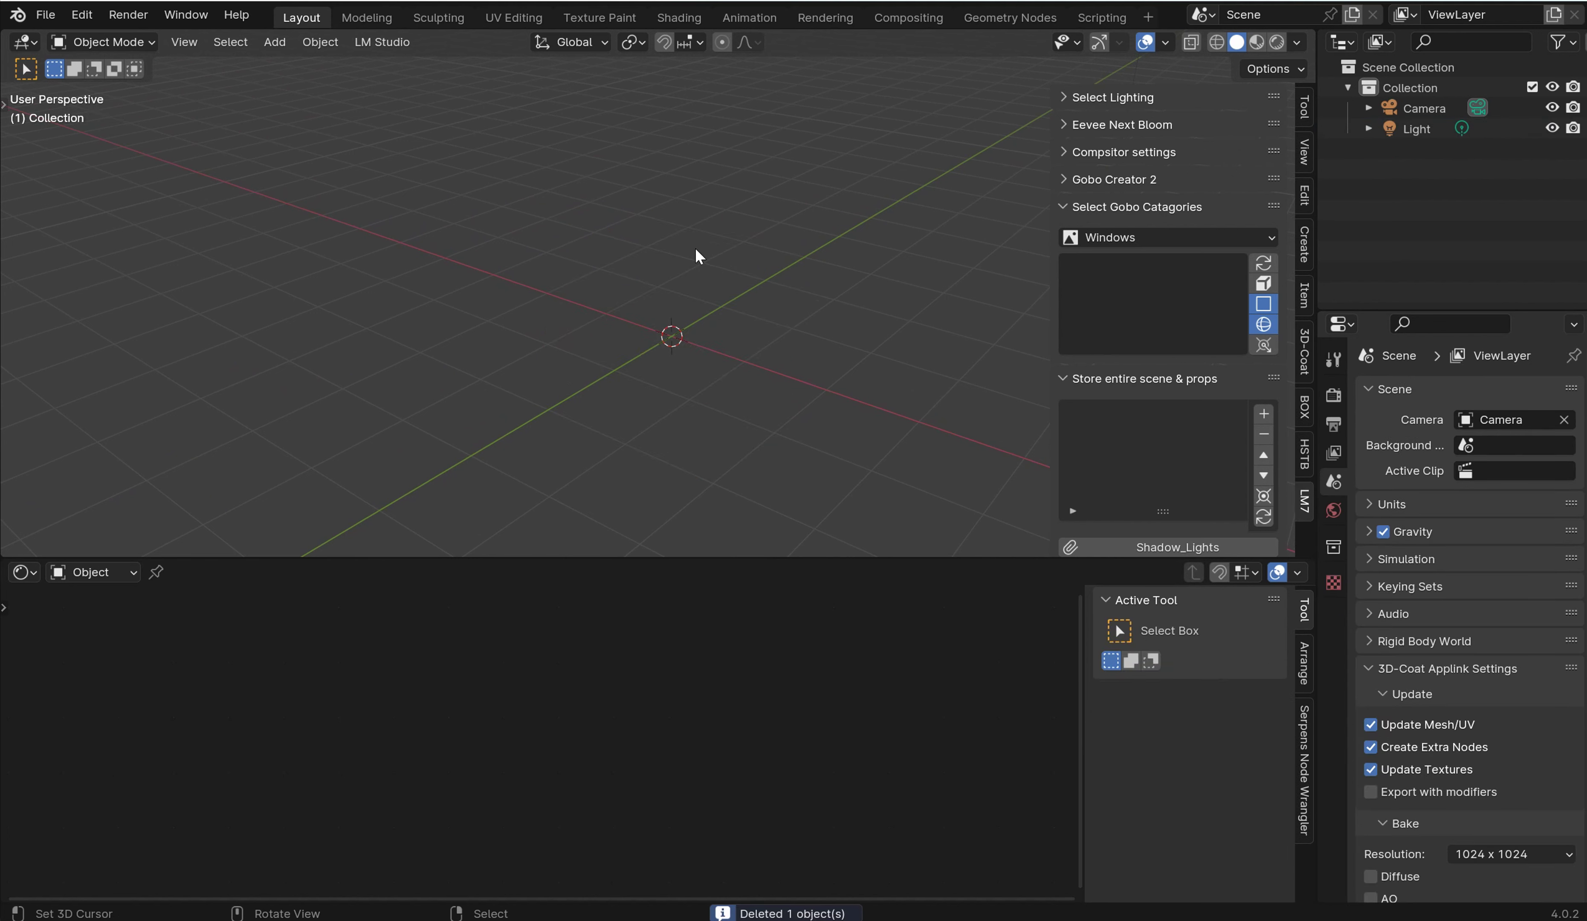
pyautogui.hotkey('shift', 'a')
pyautogui.moveTo(711, 274)
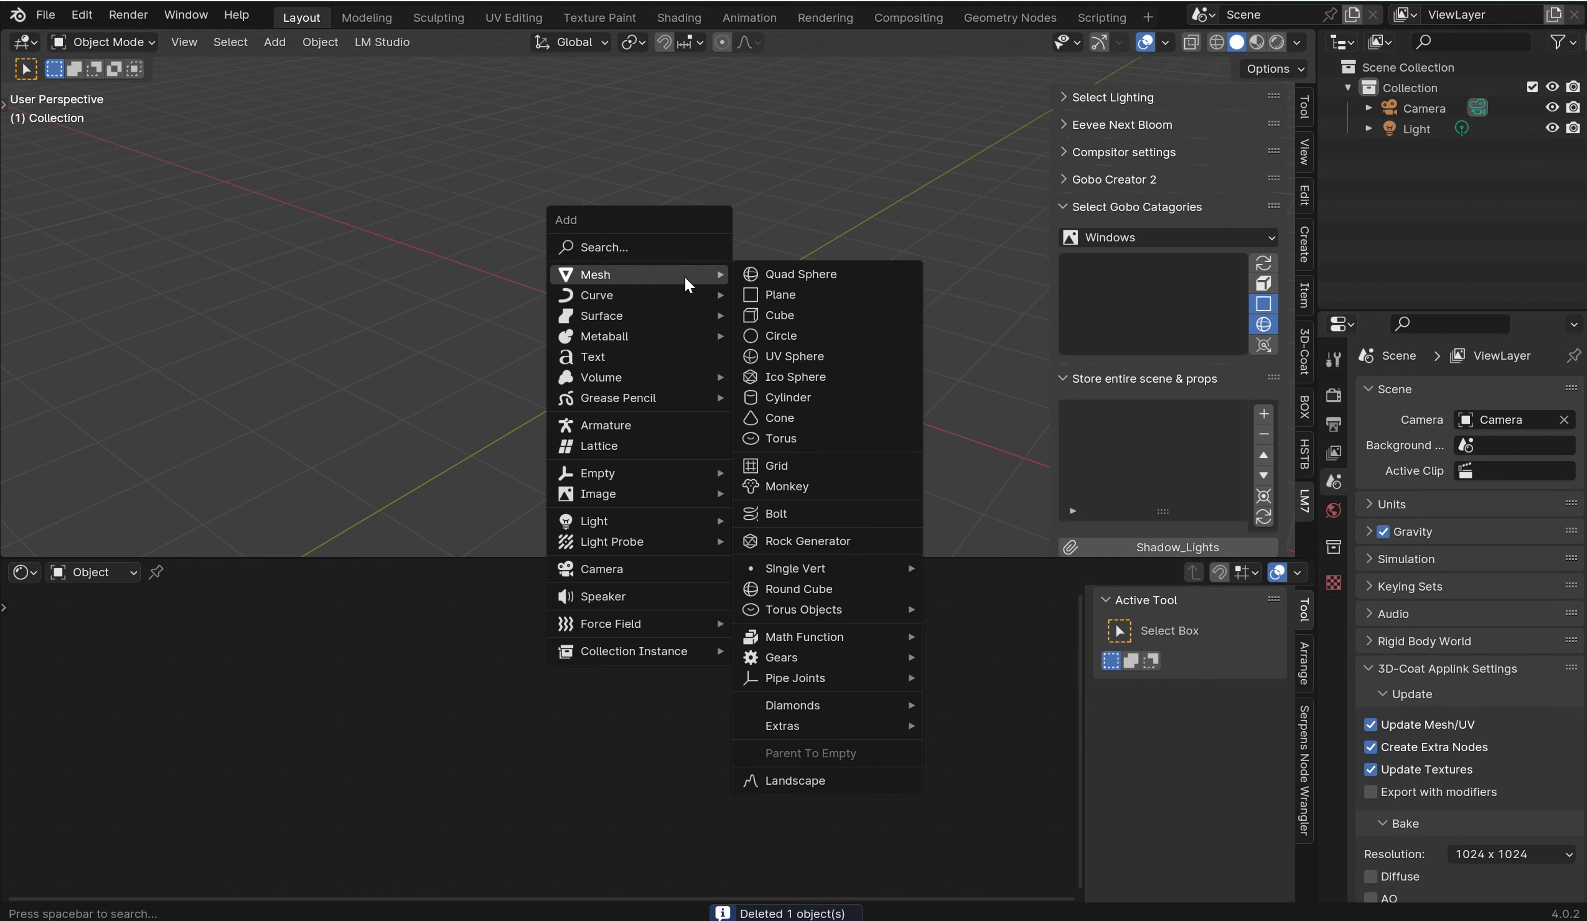
pyautogui.click(753, 295)
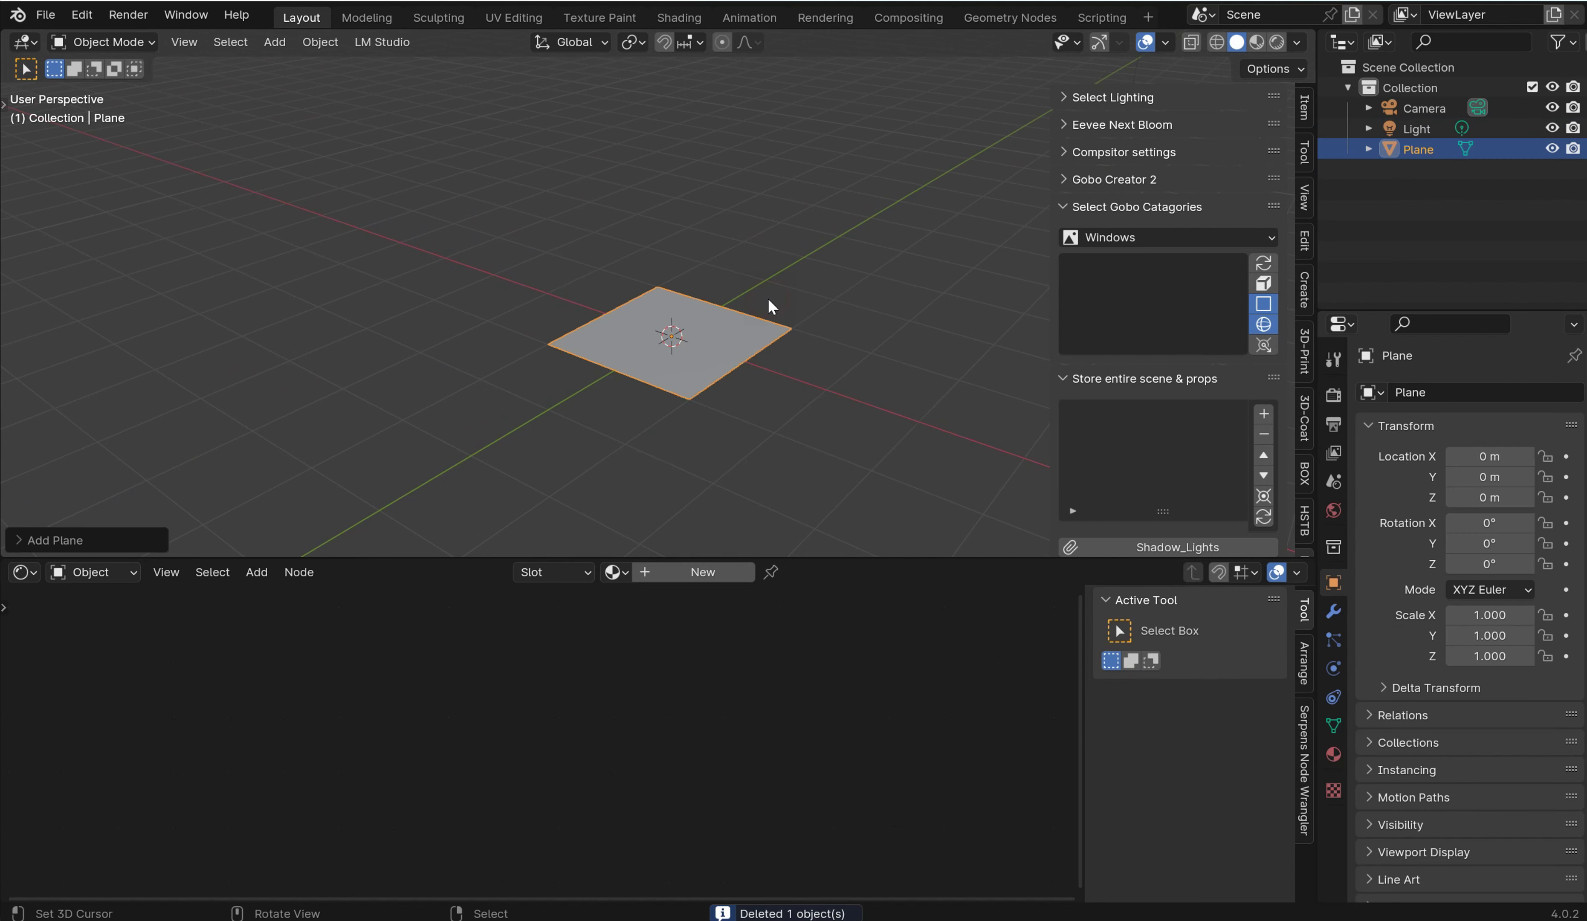
# Step: Switch the viewport to rendered shading with world strength 0 for a black background
pyautogui.click(1277, 42)
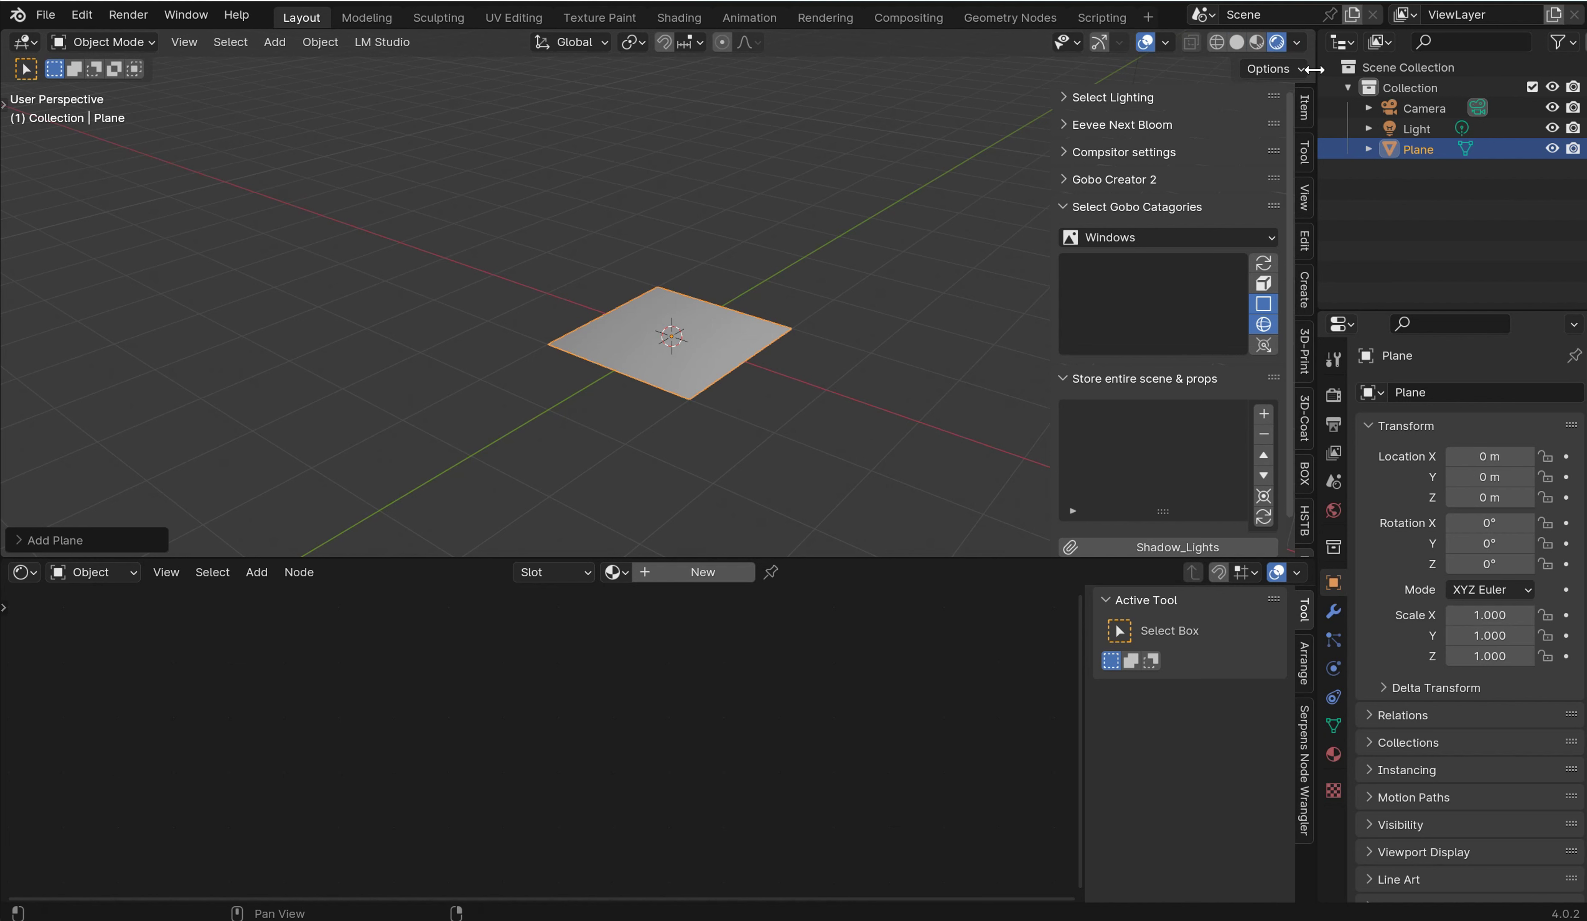
pyautogui.click(1297, 43)
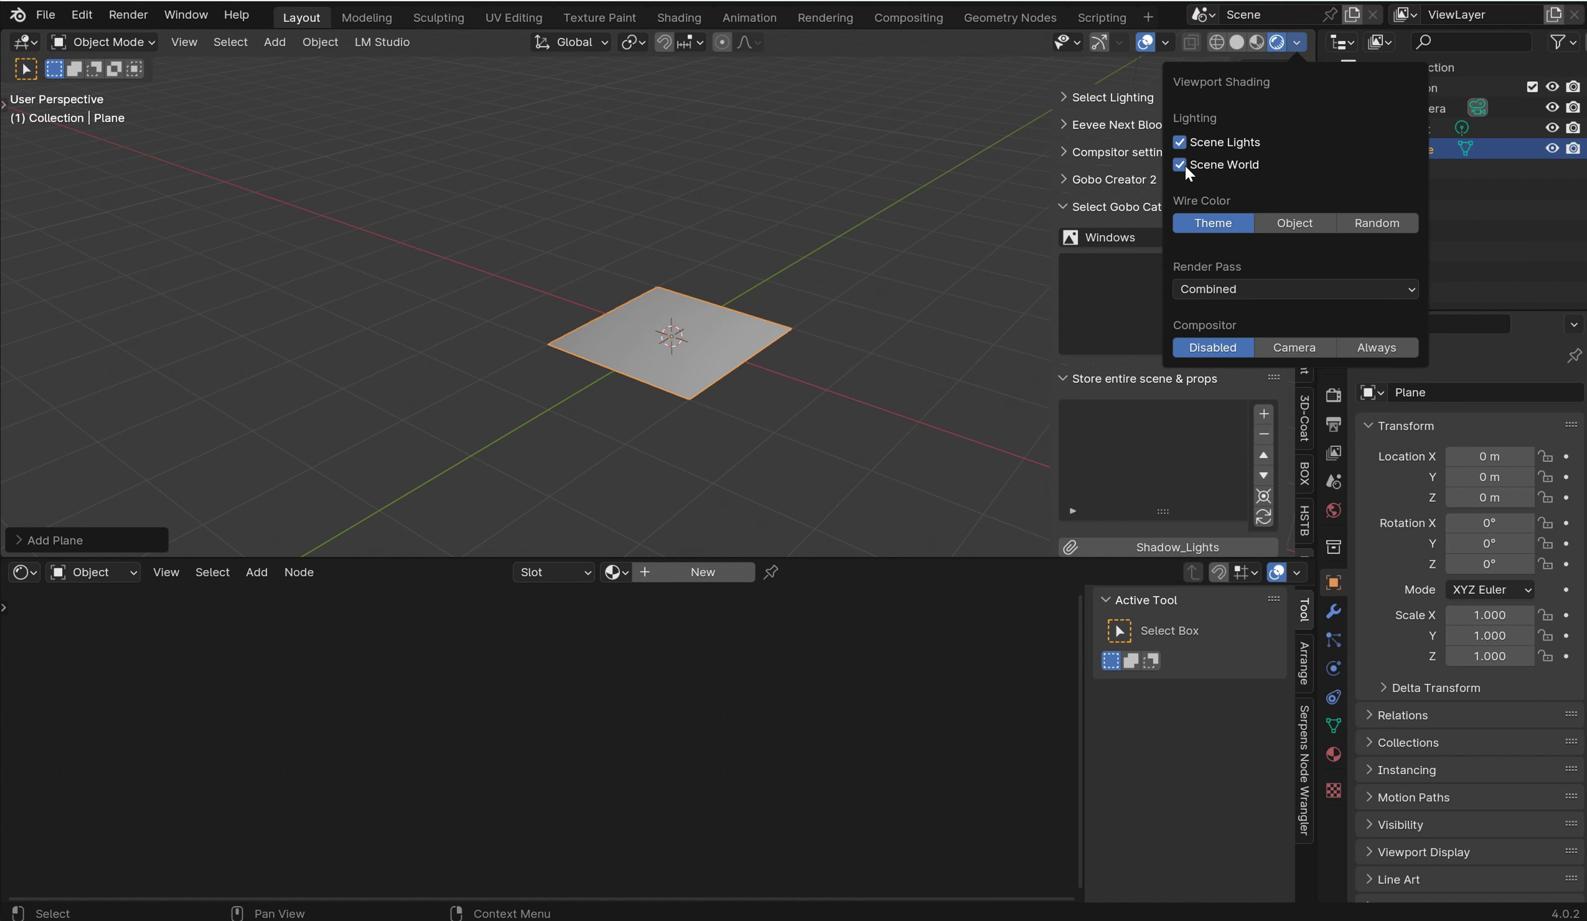
pyautogui.click(1334, 511)
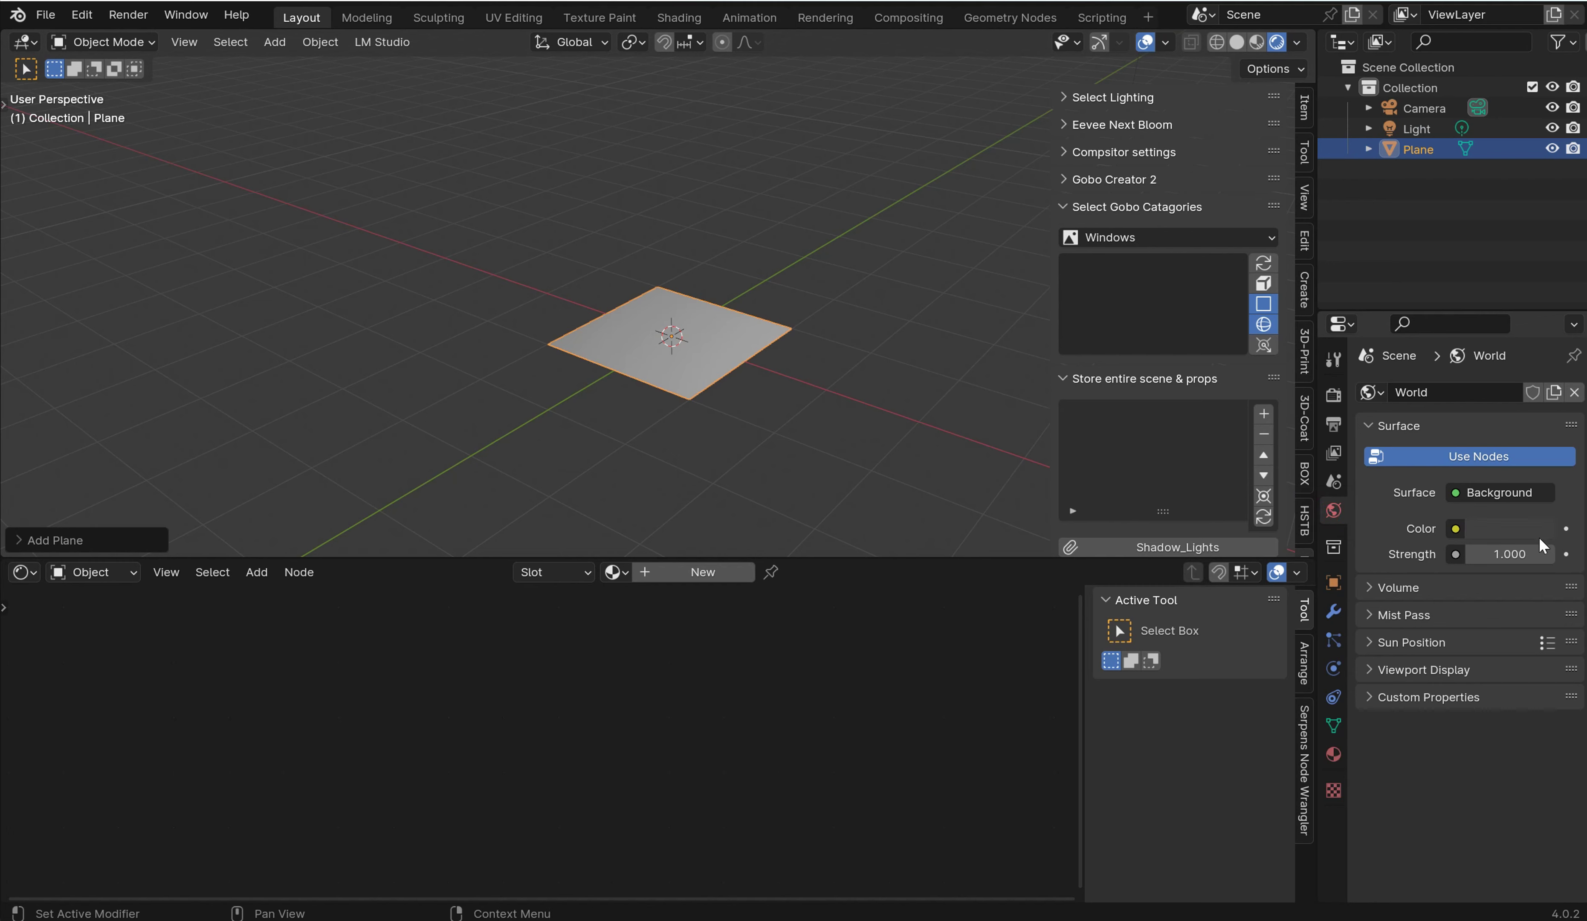
pyautogui.moveTo(1535, 543); pyautogui.dragTo(1473, 544)
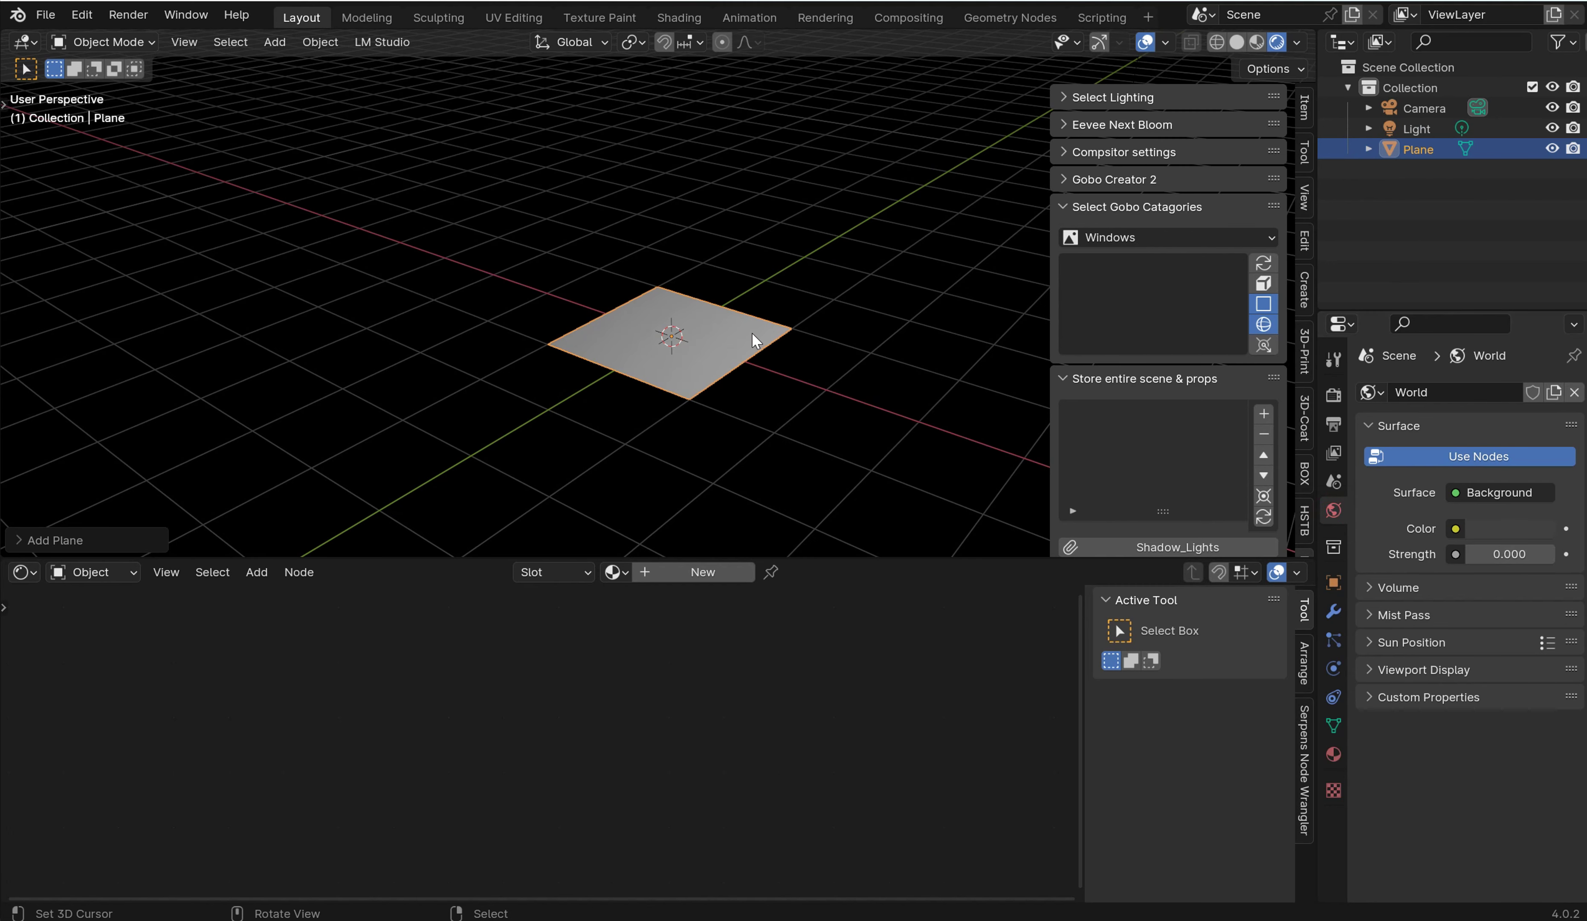
# Step: Scale the plane up about 4x and hide the node editor's side panel
pyautogui.press('s')
pyautogui.click(991, 219)
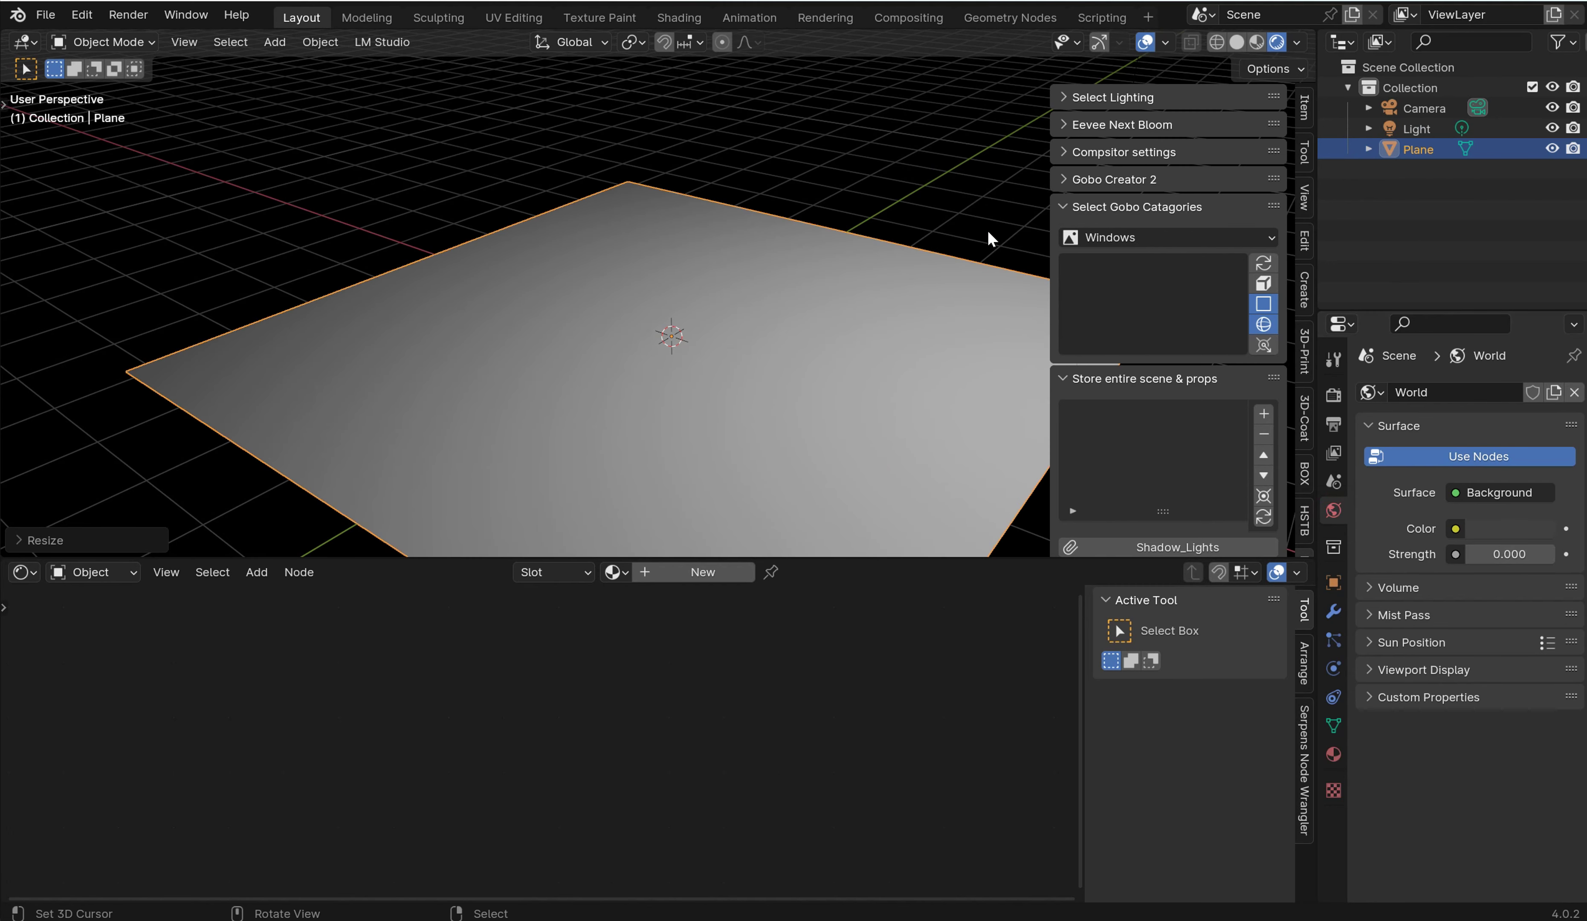
pyautogui.moveTo(807, 558); pyautogui.dragTo(854, 586)
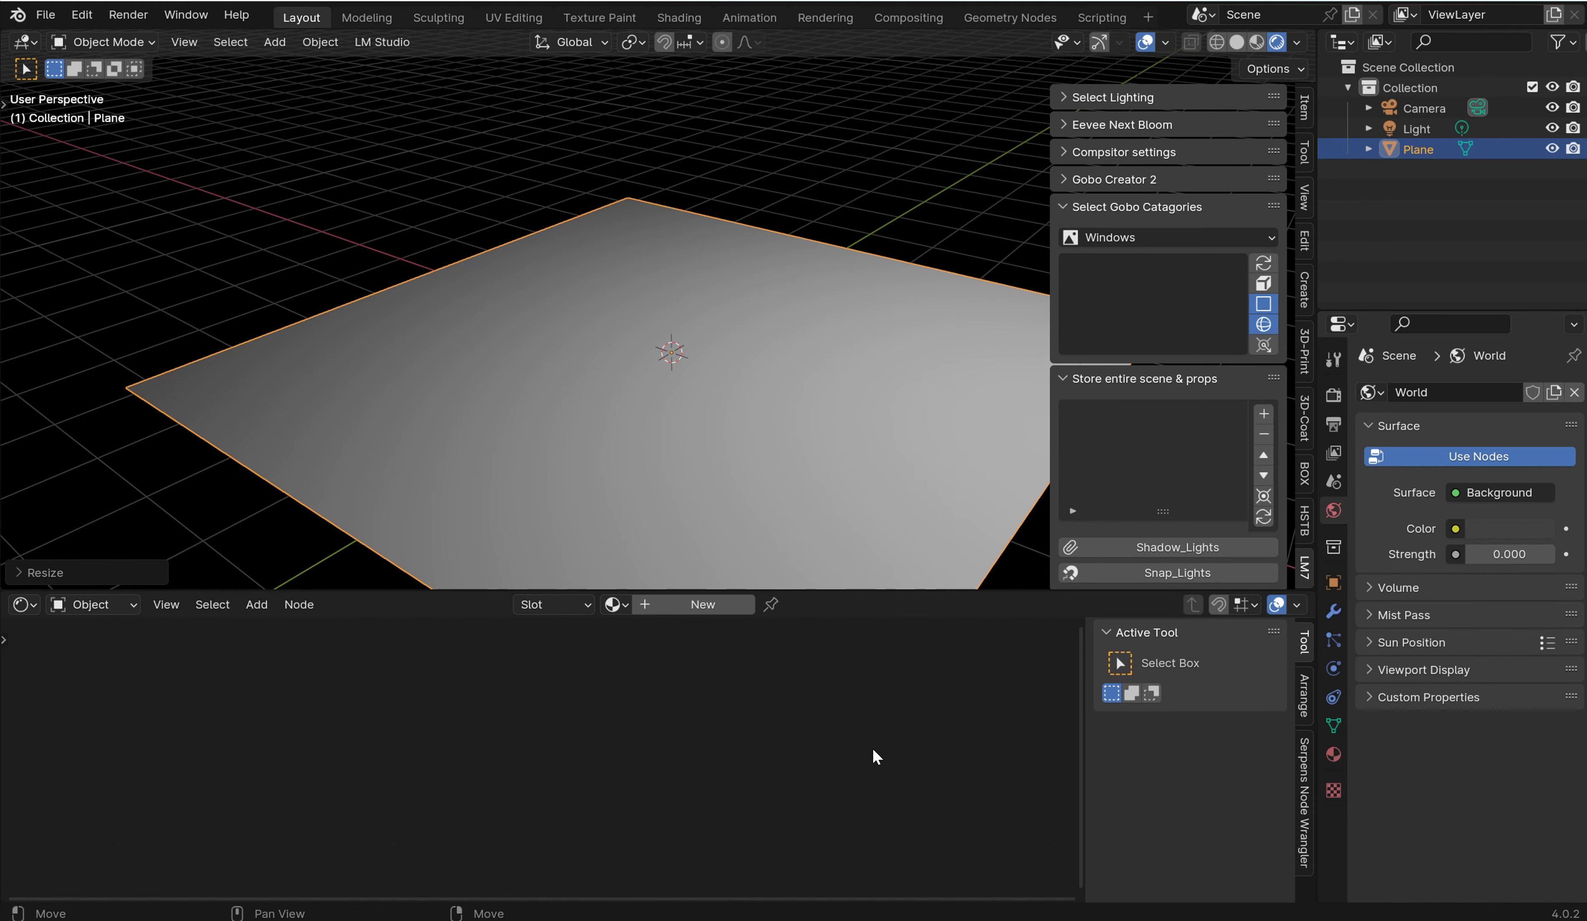
pyautogui.press('n')
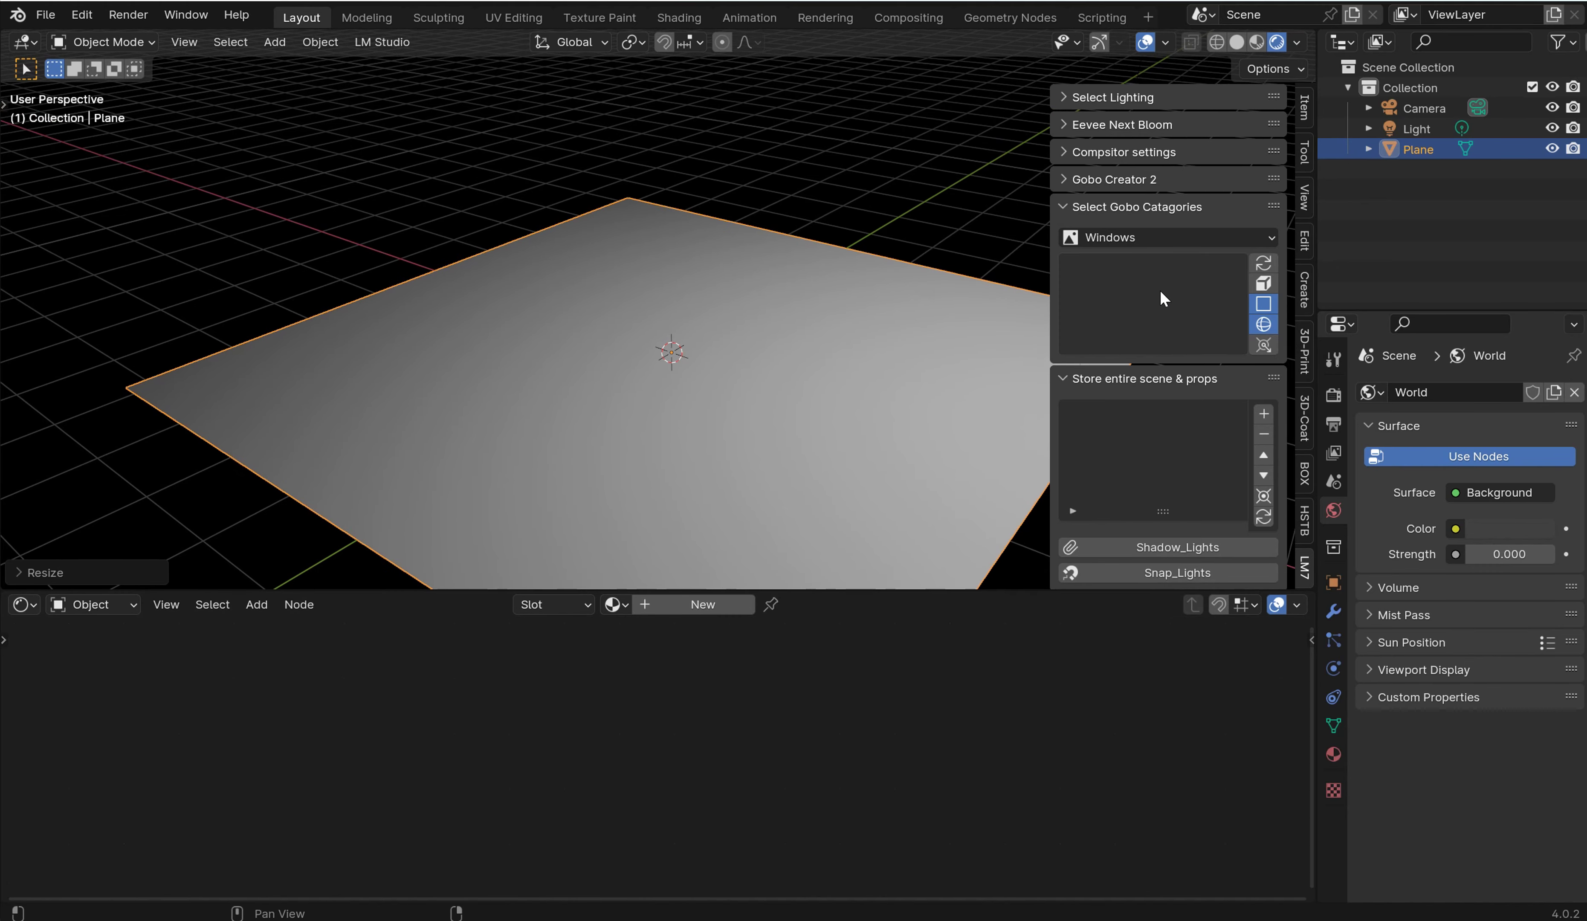
# Step: Create a gobo spot light with Gobo Creator 2's Gobo Light Shader and enlarge the node editor
pyautogui.click(1067, 178)
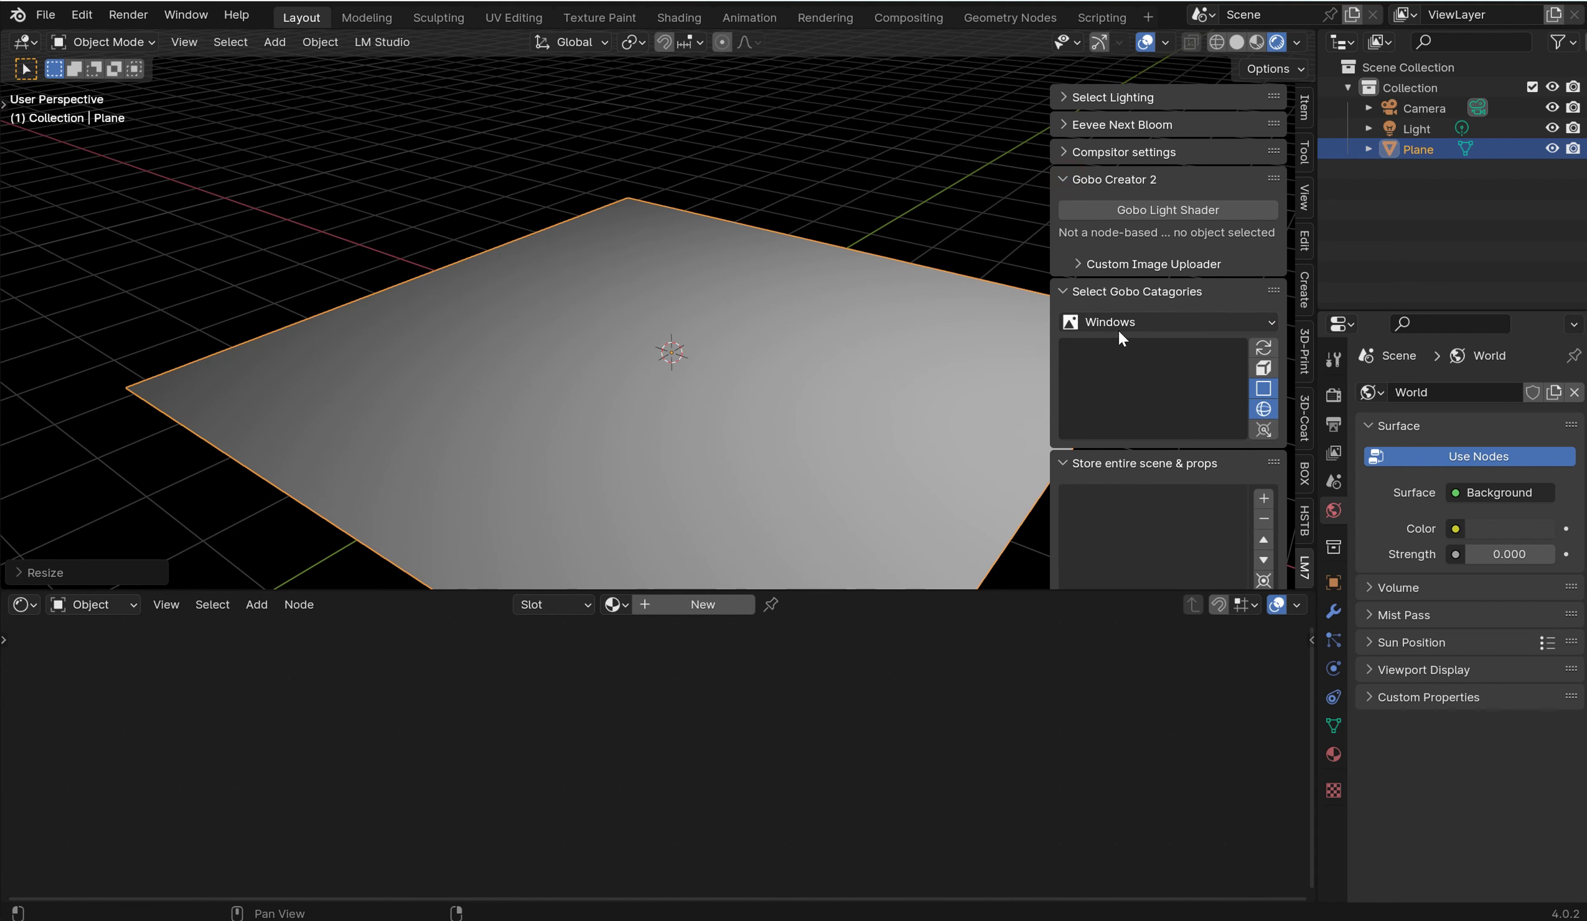
pyautogui.scroll(-3, 1119, 331)
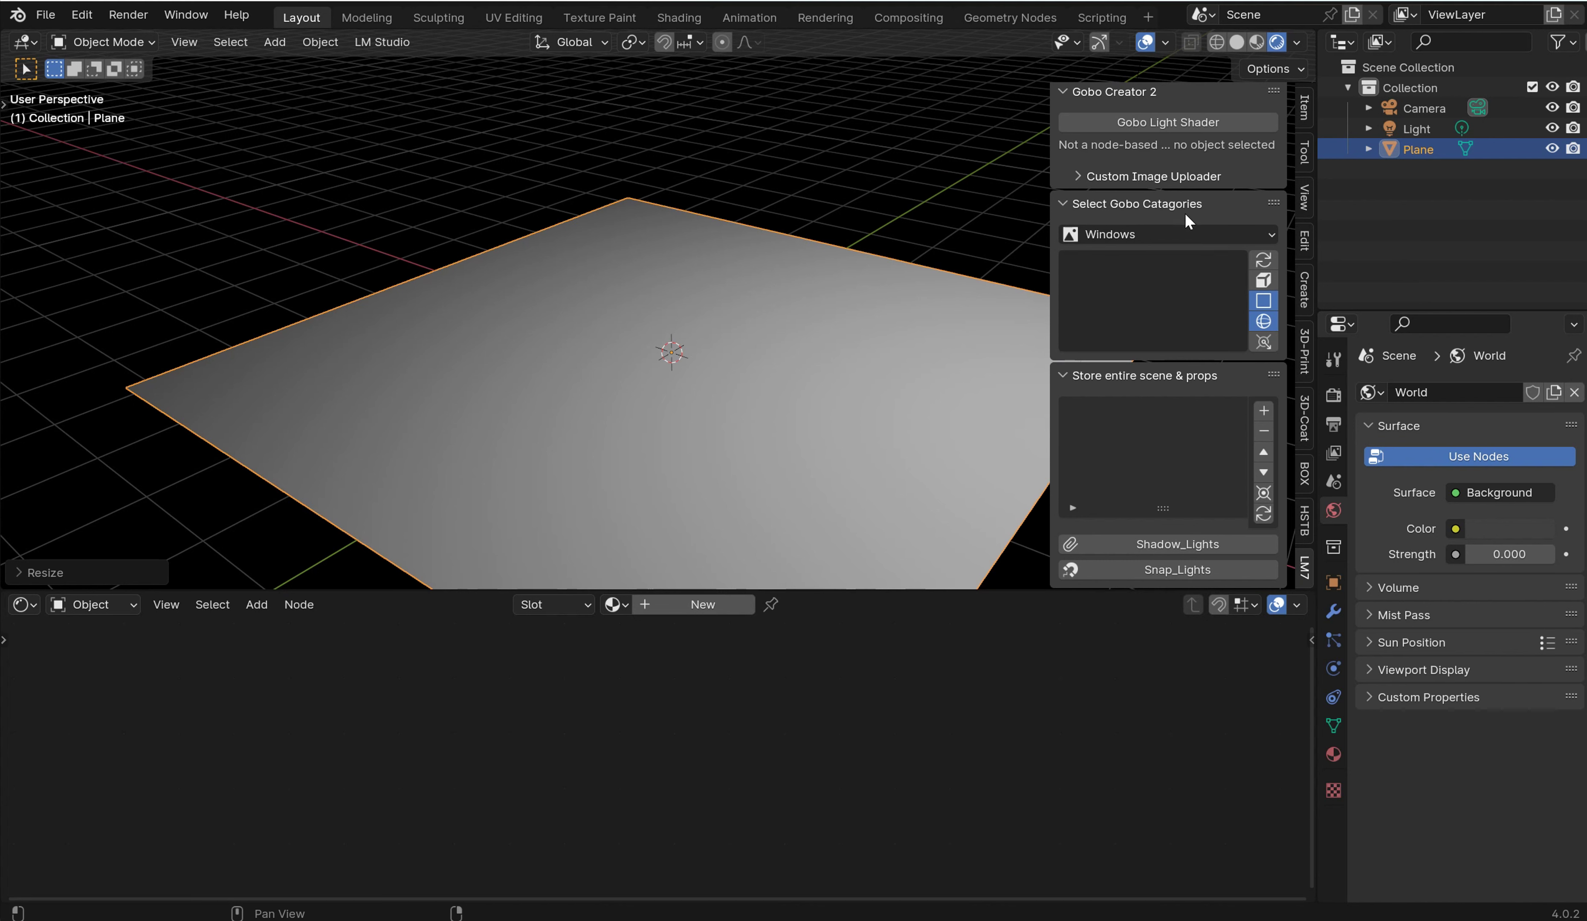
pyautogui.click(1144, 124)
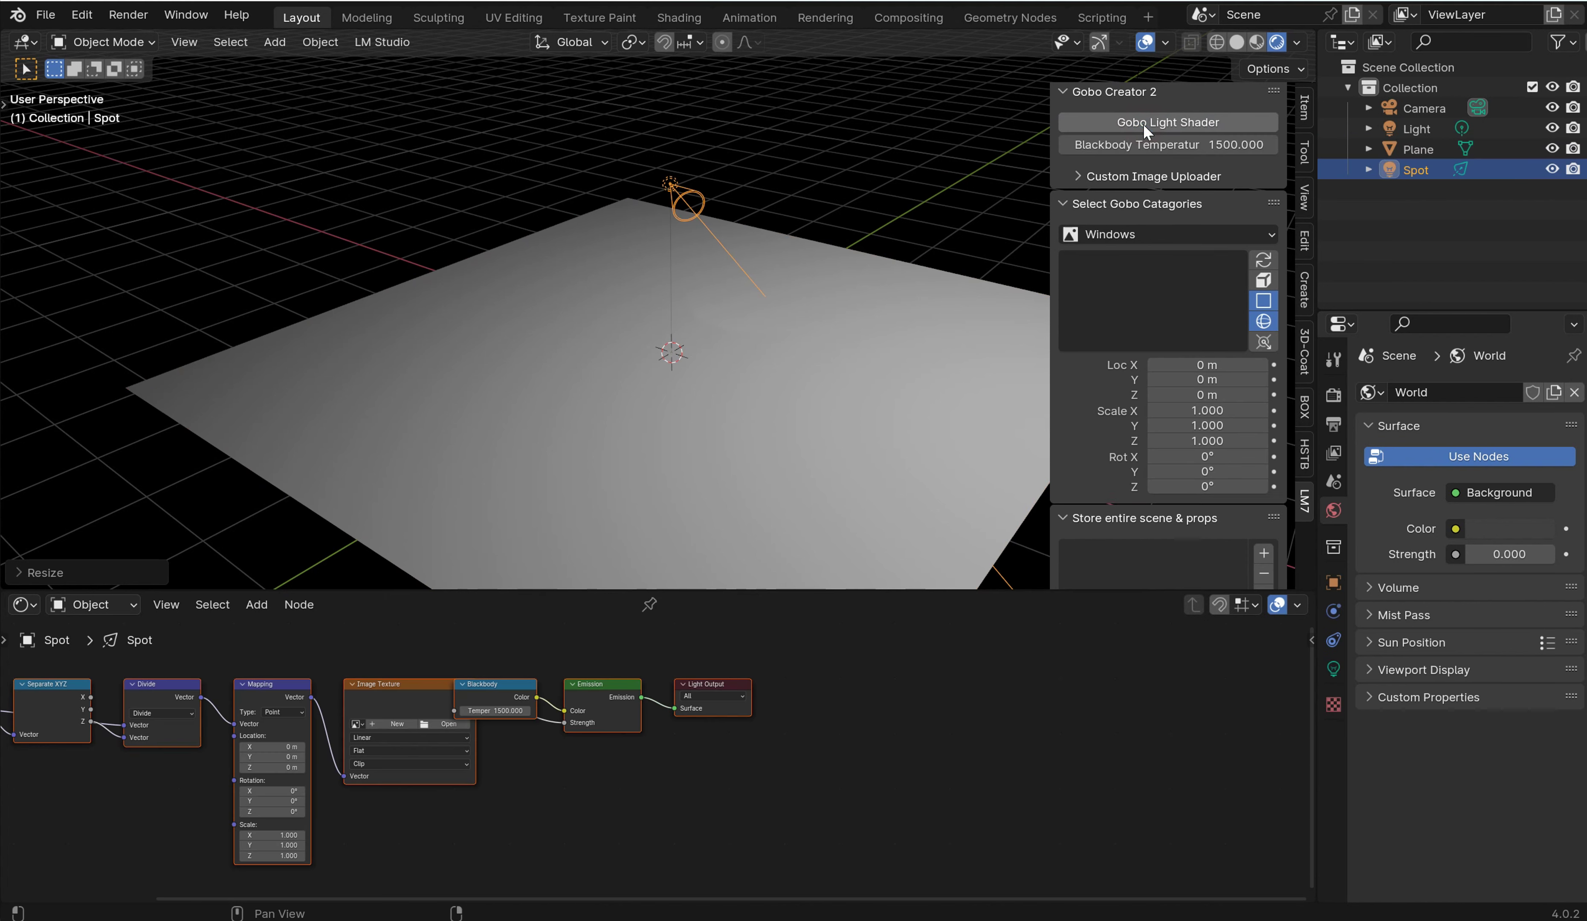
pyautogui.moveTo(639, 752); pyautogui.dragTo(1004, 754, button='middle')
pyautogui.moveTo(818, 589); pyautogui.dragTo(822, 335)
# Step: Spread out the Blackbody, Light Output, Emission, Image Texture and Mapping nodes, with image colour feeding Emission Strength
pyautogui.moveTo(873, 564); pyautogui.dragTo(798, 496)
pyautogui.scroll(3, 768, 560)
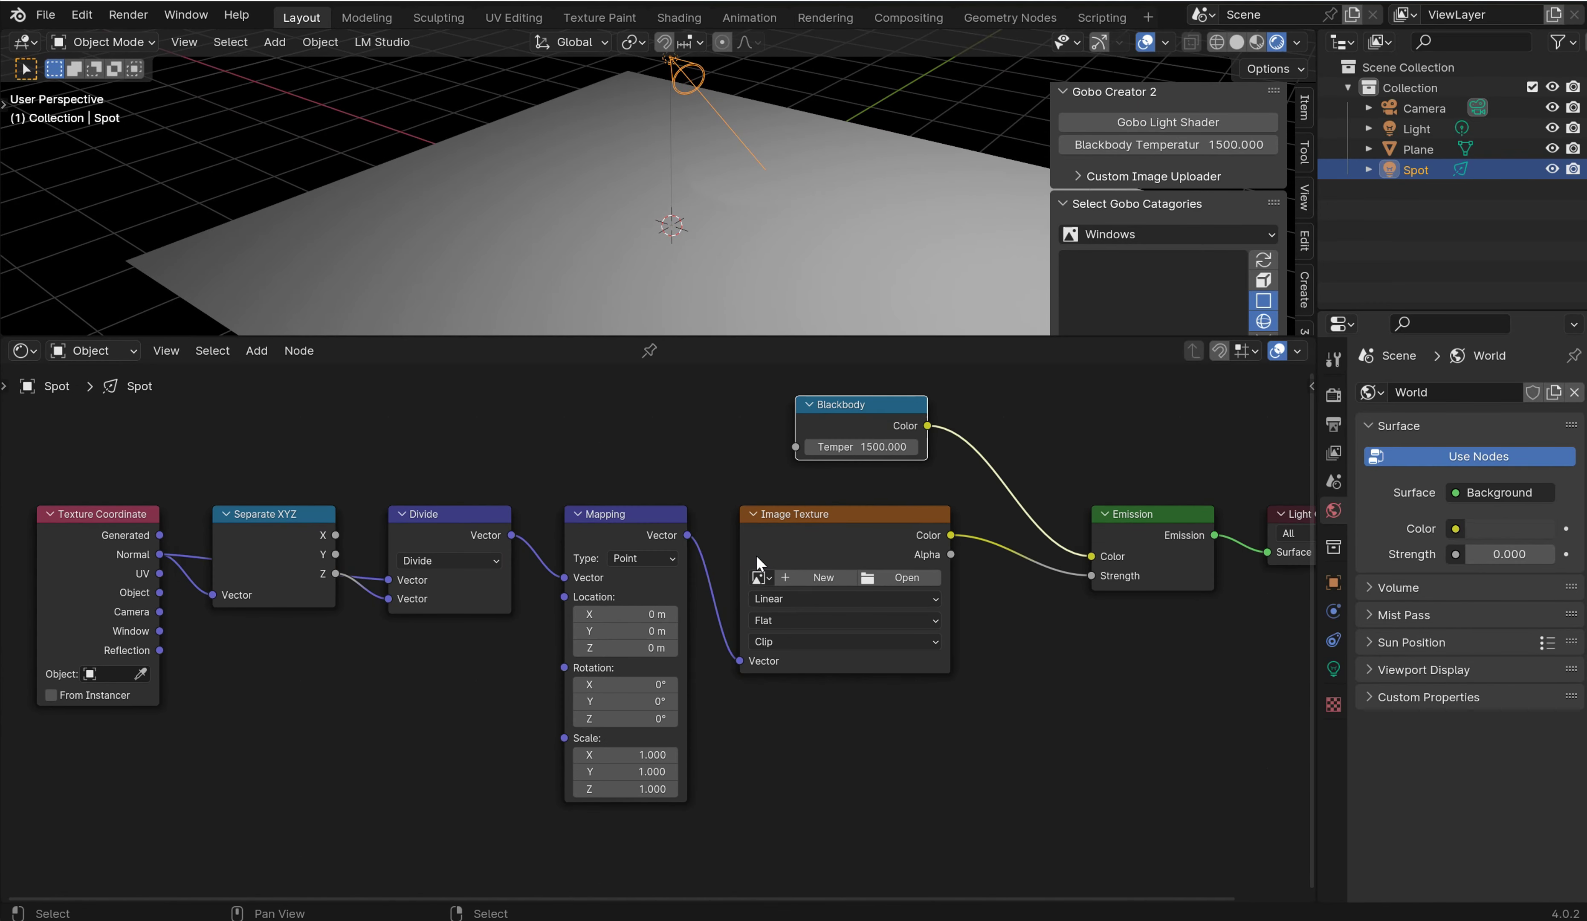
pyautogui.moveTo(952, 532); pyautogui.dragTo(876, 537, button='middle')
pyautogui.moveTo(1235, 514); pyautogui.dragTo(1220, 445)
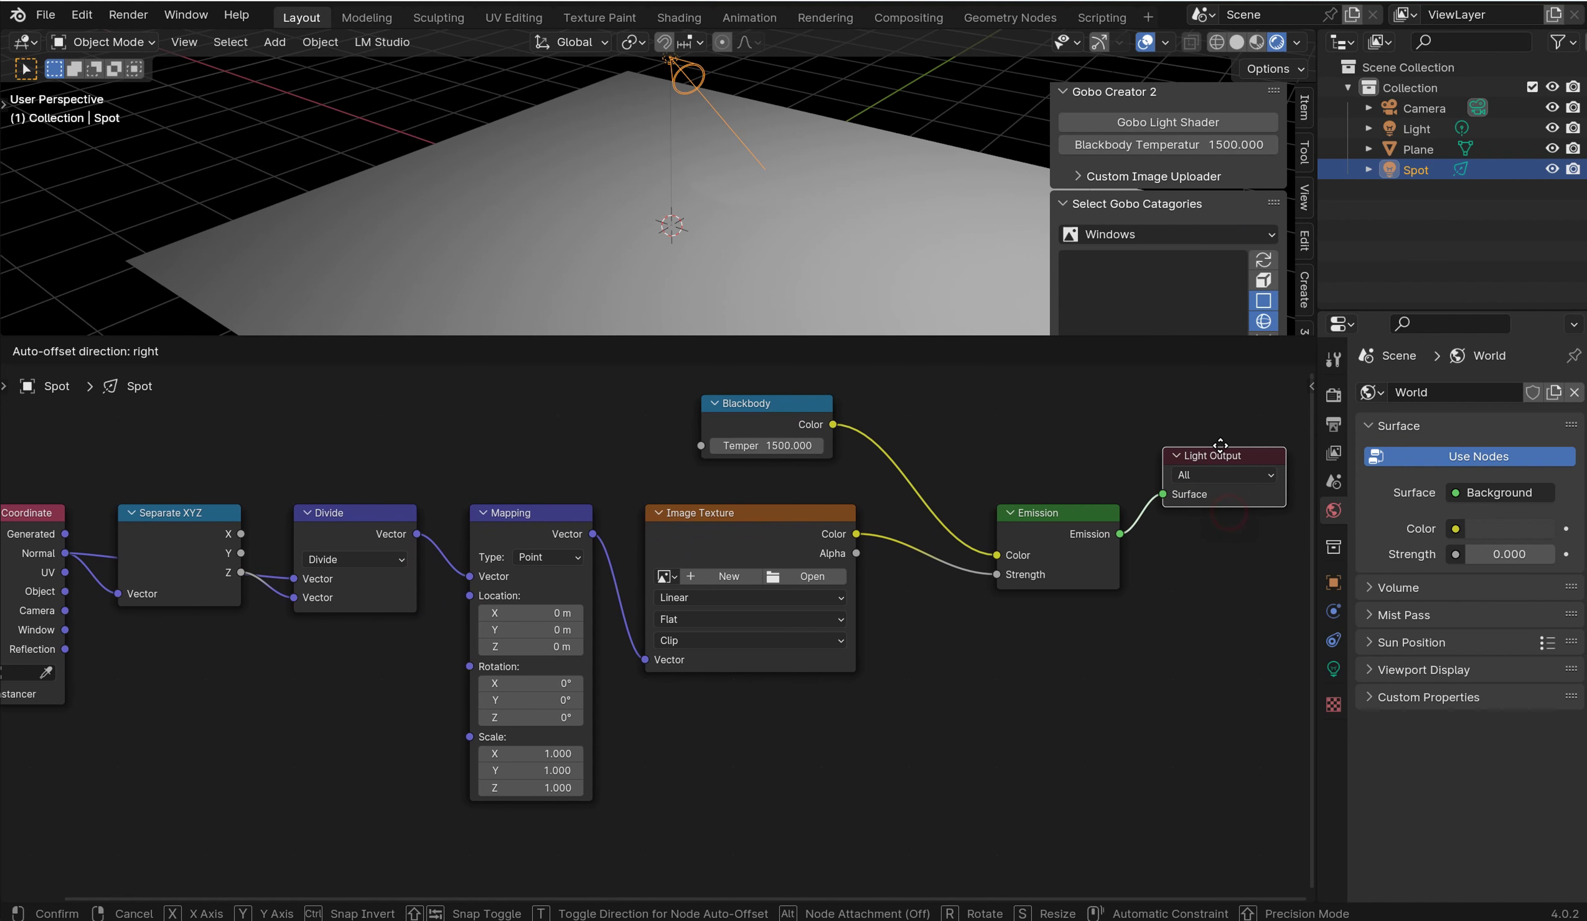
pyautogui.moveTo(1078, 520); pyautogui.dragTo(1055, 483)
pyautogui.moveTo(745, 537); pyautogui.dragTo(770, 575)
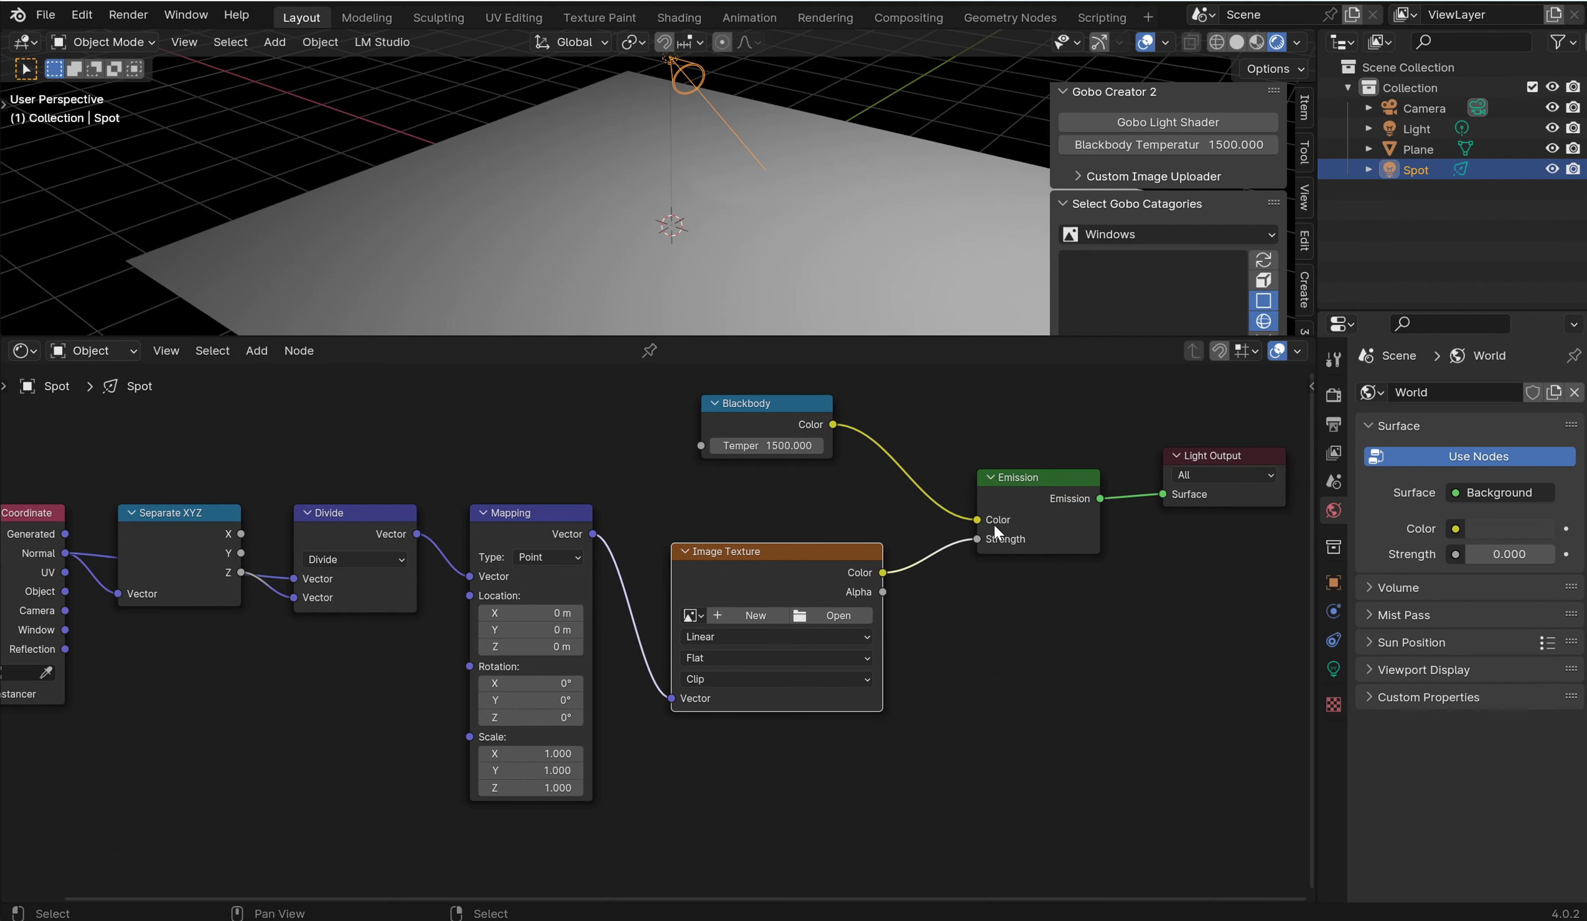
pyautogui.moveTo(976, 538)
pyautogui.mouseDown()
pyautogui.moveTo(980, 523)
pyautogui.moveTo(980, 540)
pyautogui.mouseUp()
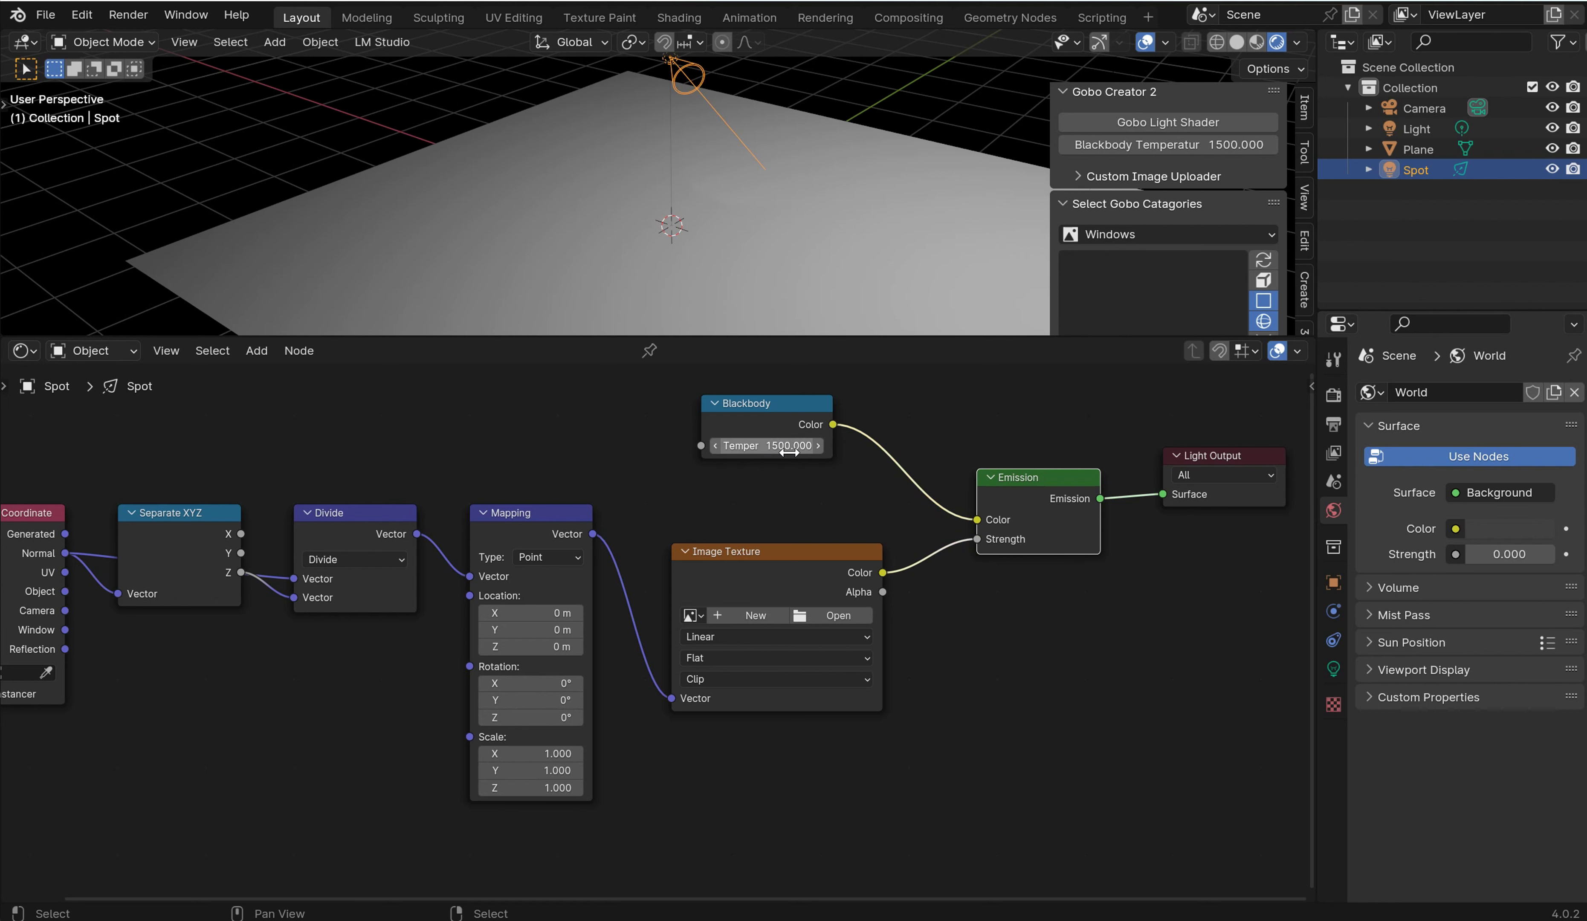
pyautogui.moveTo(633, 517); pyautogui.dragTo(888, 497, button='middle')
pyautogui.moveTo(807, 492); pyautogui.dragTo(810, 461)
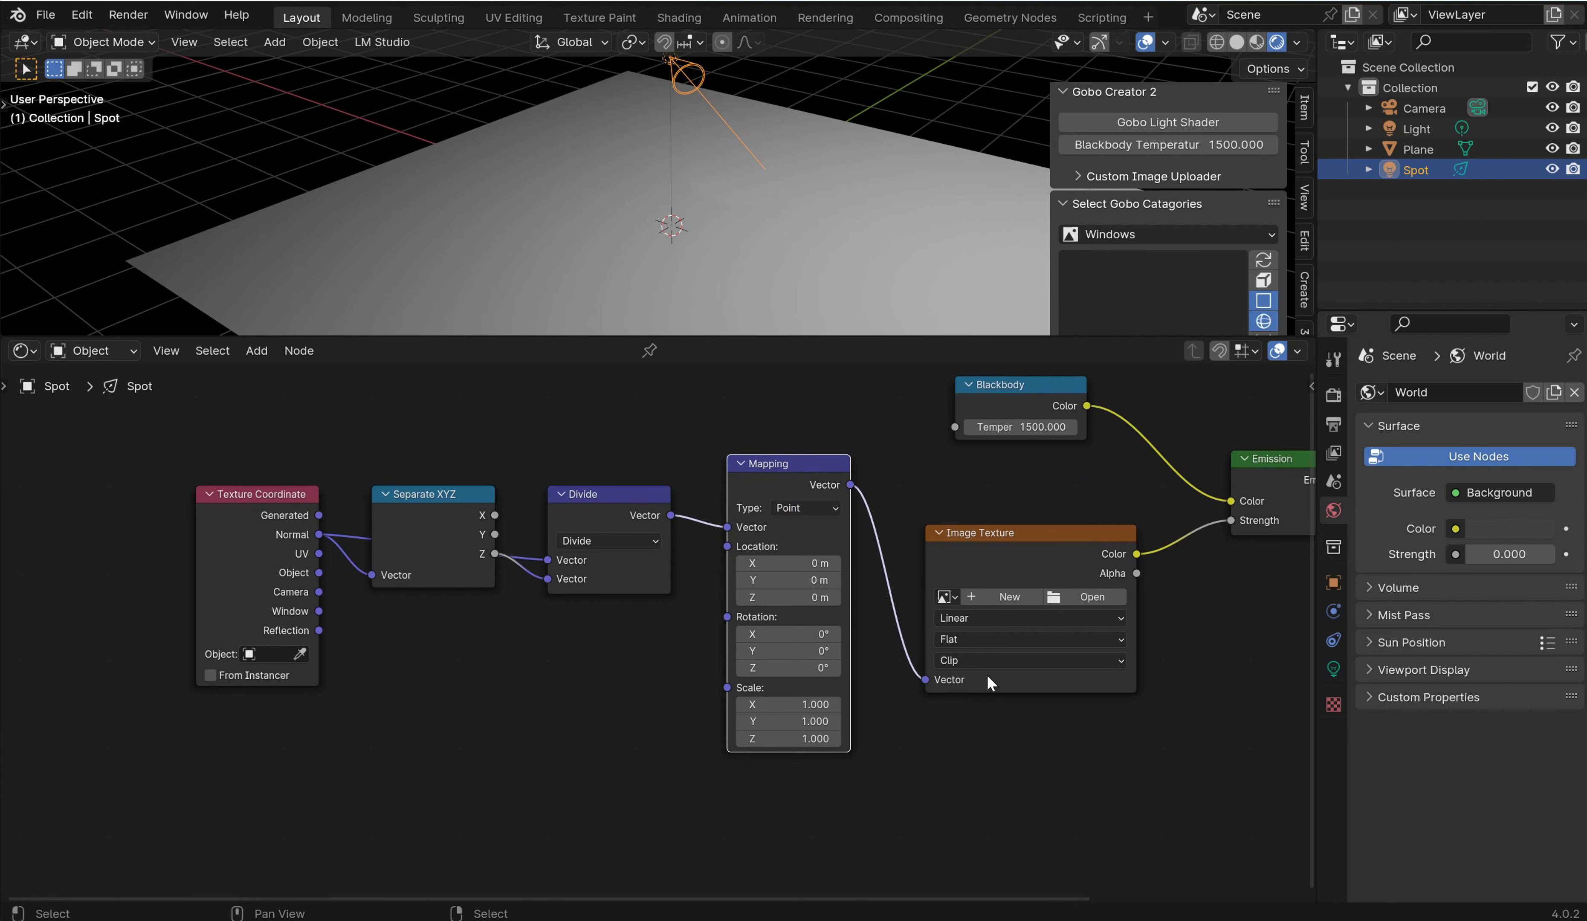
# Step: Reposition the Divide and Separate XYZ nodes, keeping the Normal link into Separate XYZ
pyautogui.moveTo(636, 505); pyautogui.dragTo(663, 459)
pyautogui.moveTo(458, 501); pyautogui.dragTo(464, 614)
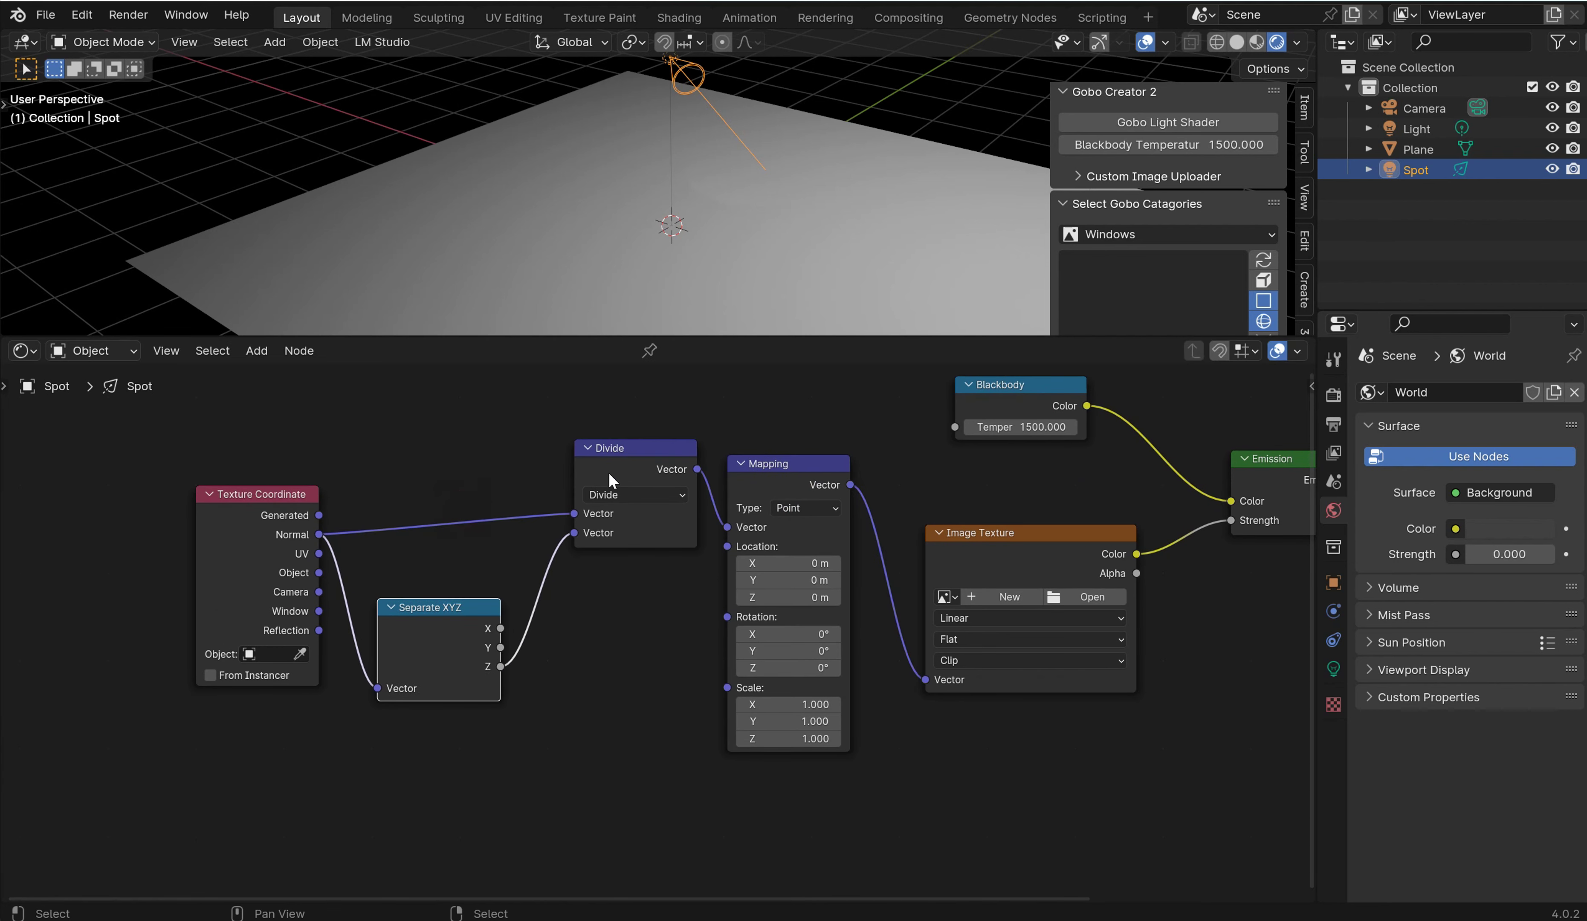
pyautogui.moveTo(612, 469); pyautogui.dragTo(584, 502)
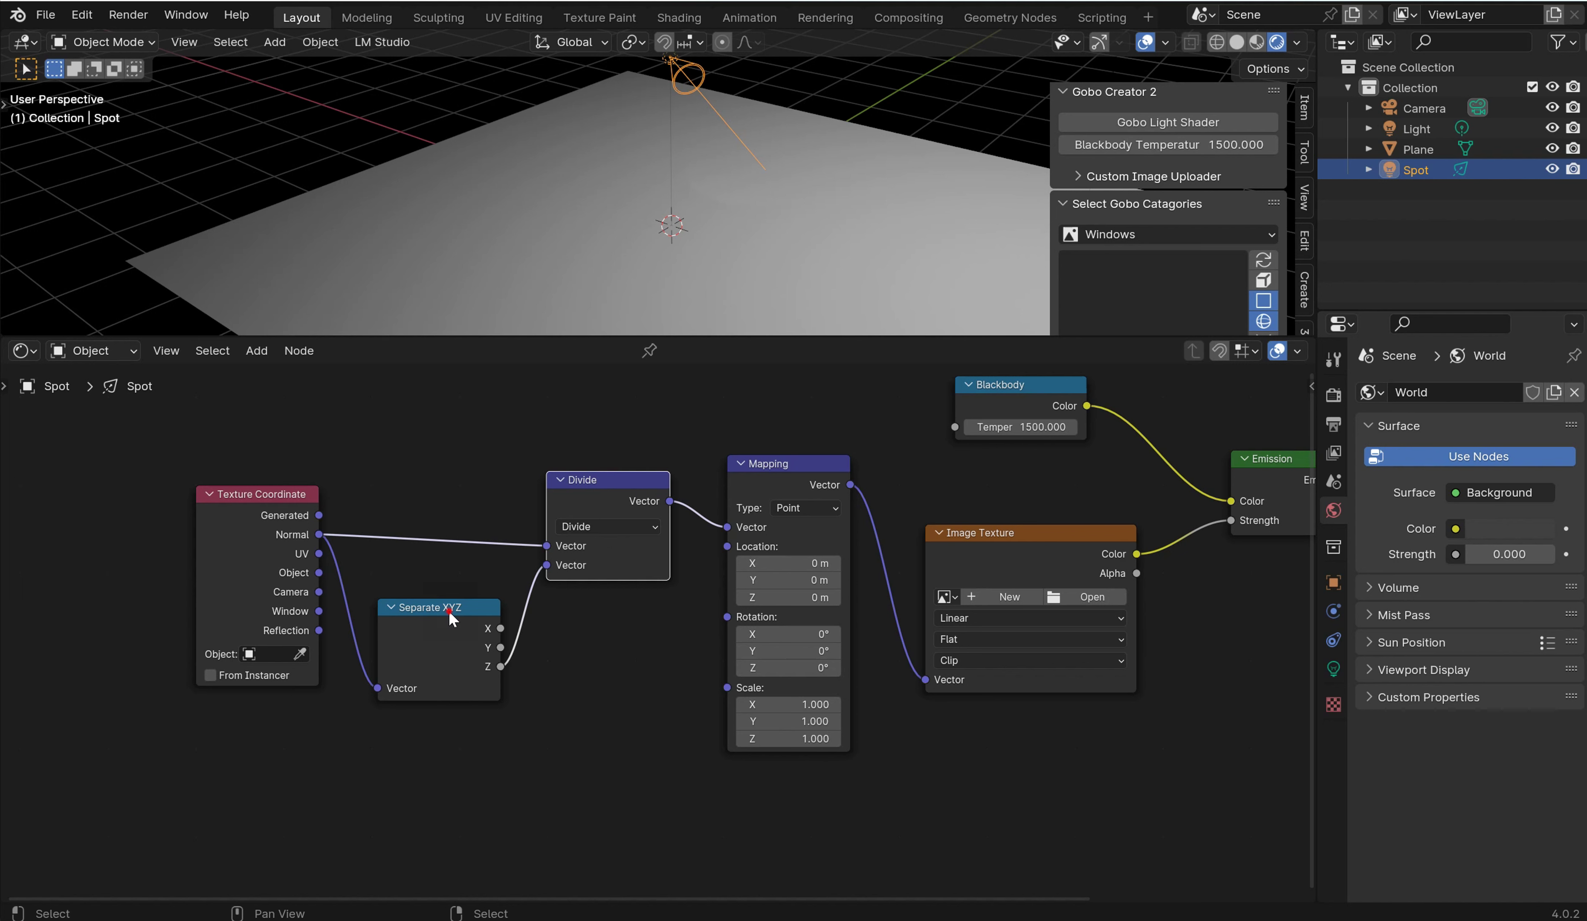
pyautogui.moveTo(446, 610); pyautogui.dragTo(438, 596)
pyautogui.moveTo(372, 671)
pyautogui.mouseDown()
pyautogui.moveTo(337, 592)
pyautogui.moveTo(369, 667)
pyautogui.mouseUp()
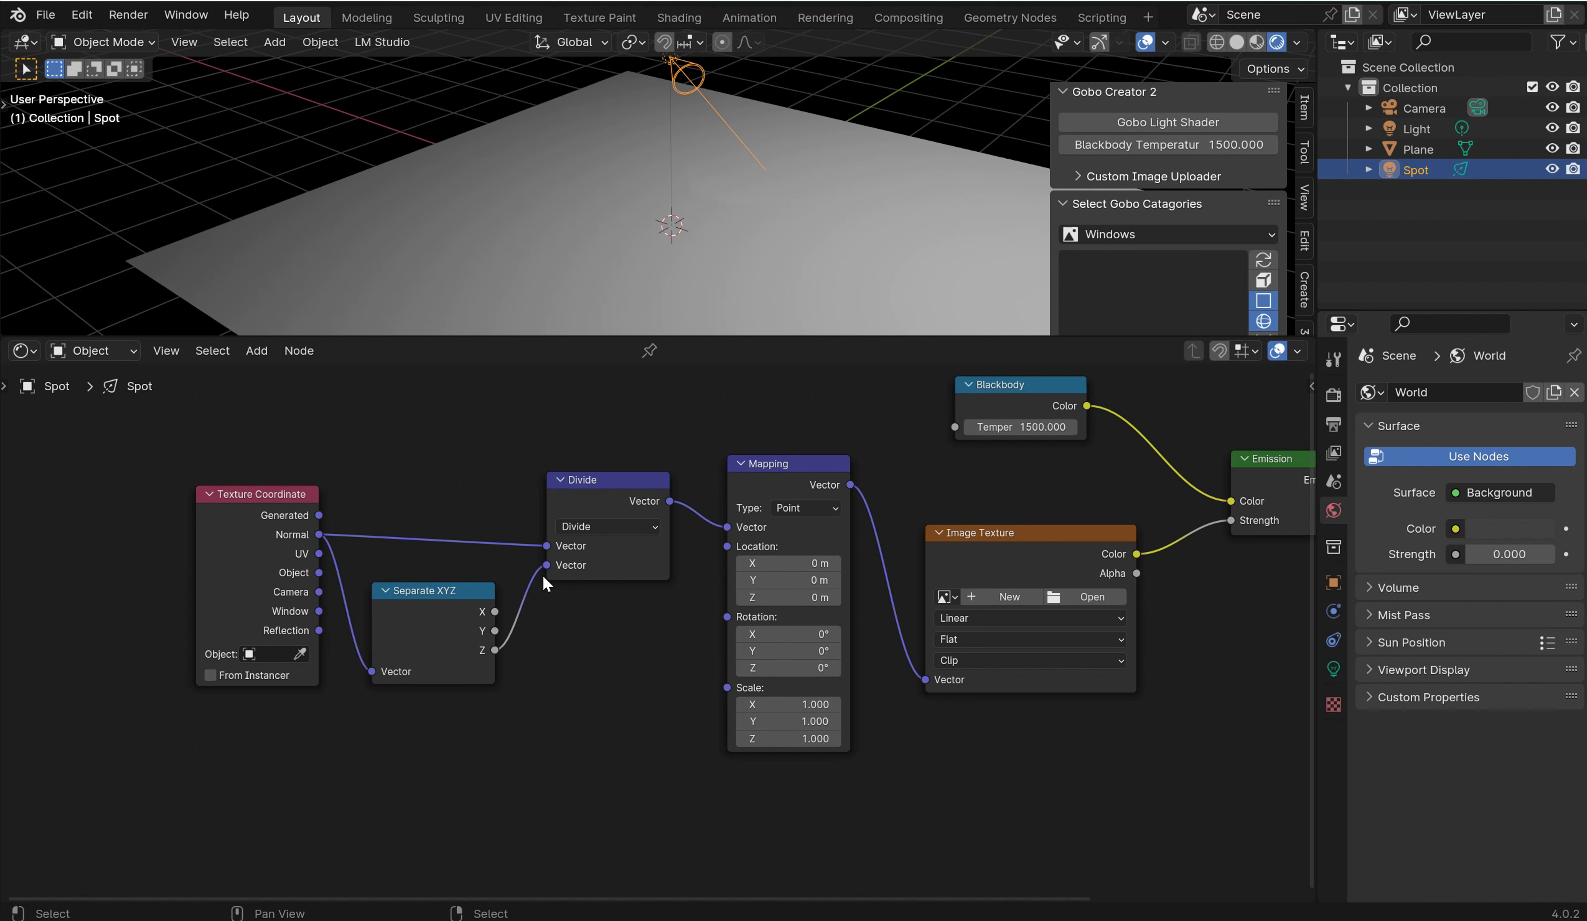
pyautogui.moveTo(438, 600); pyautogui.dragTo(431, 584)
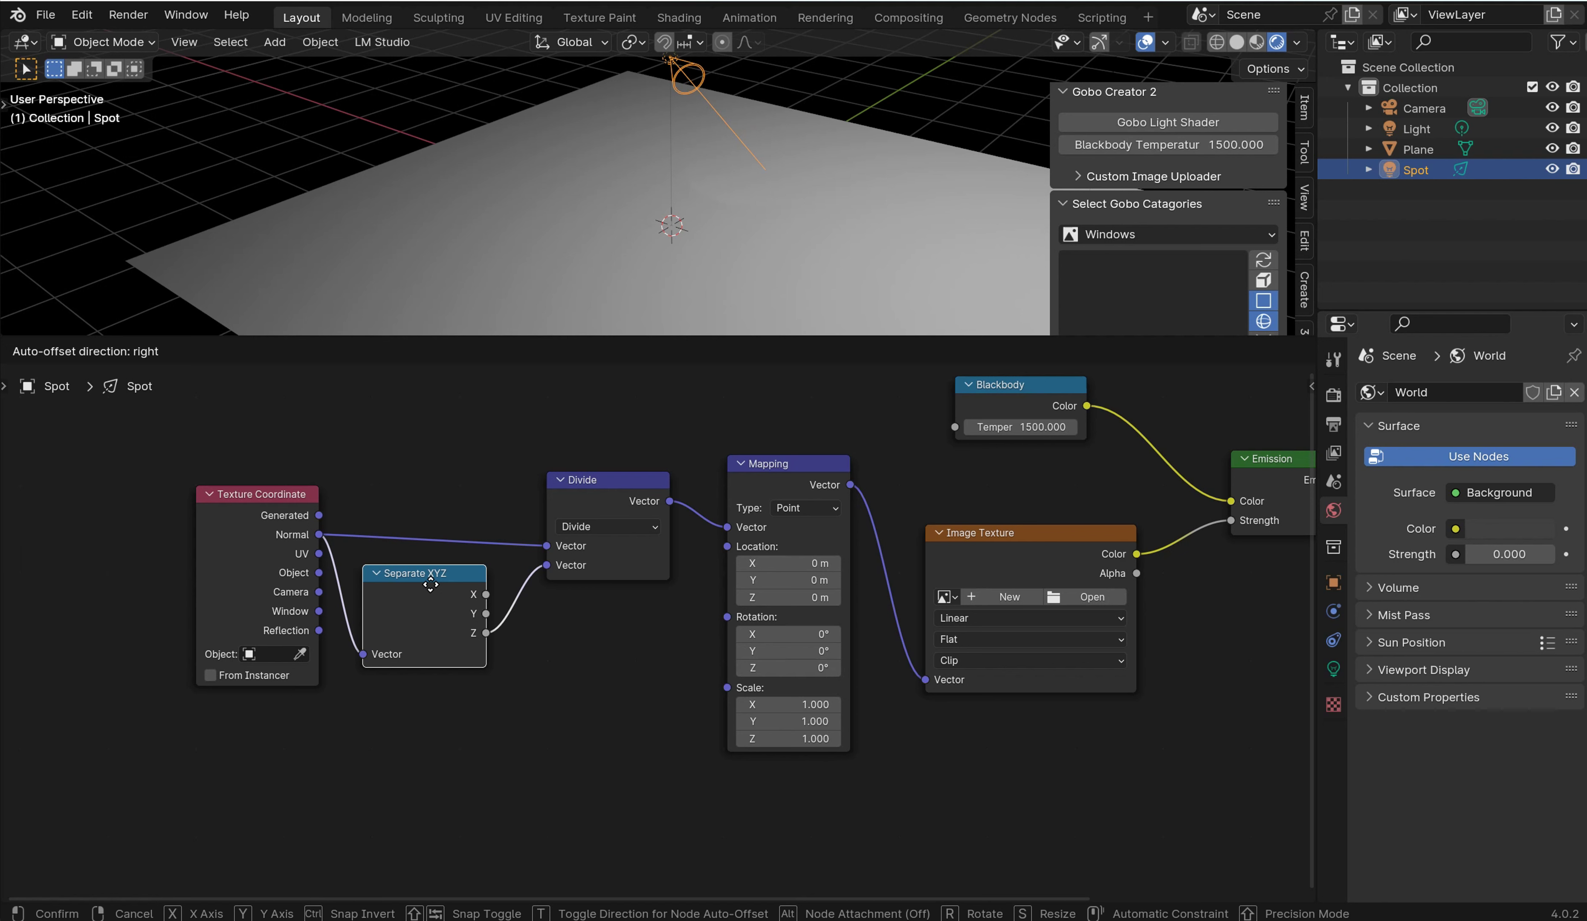
pyautogui.moveTo(431, 585); pyautogui.dragTo(431, 585)
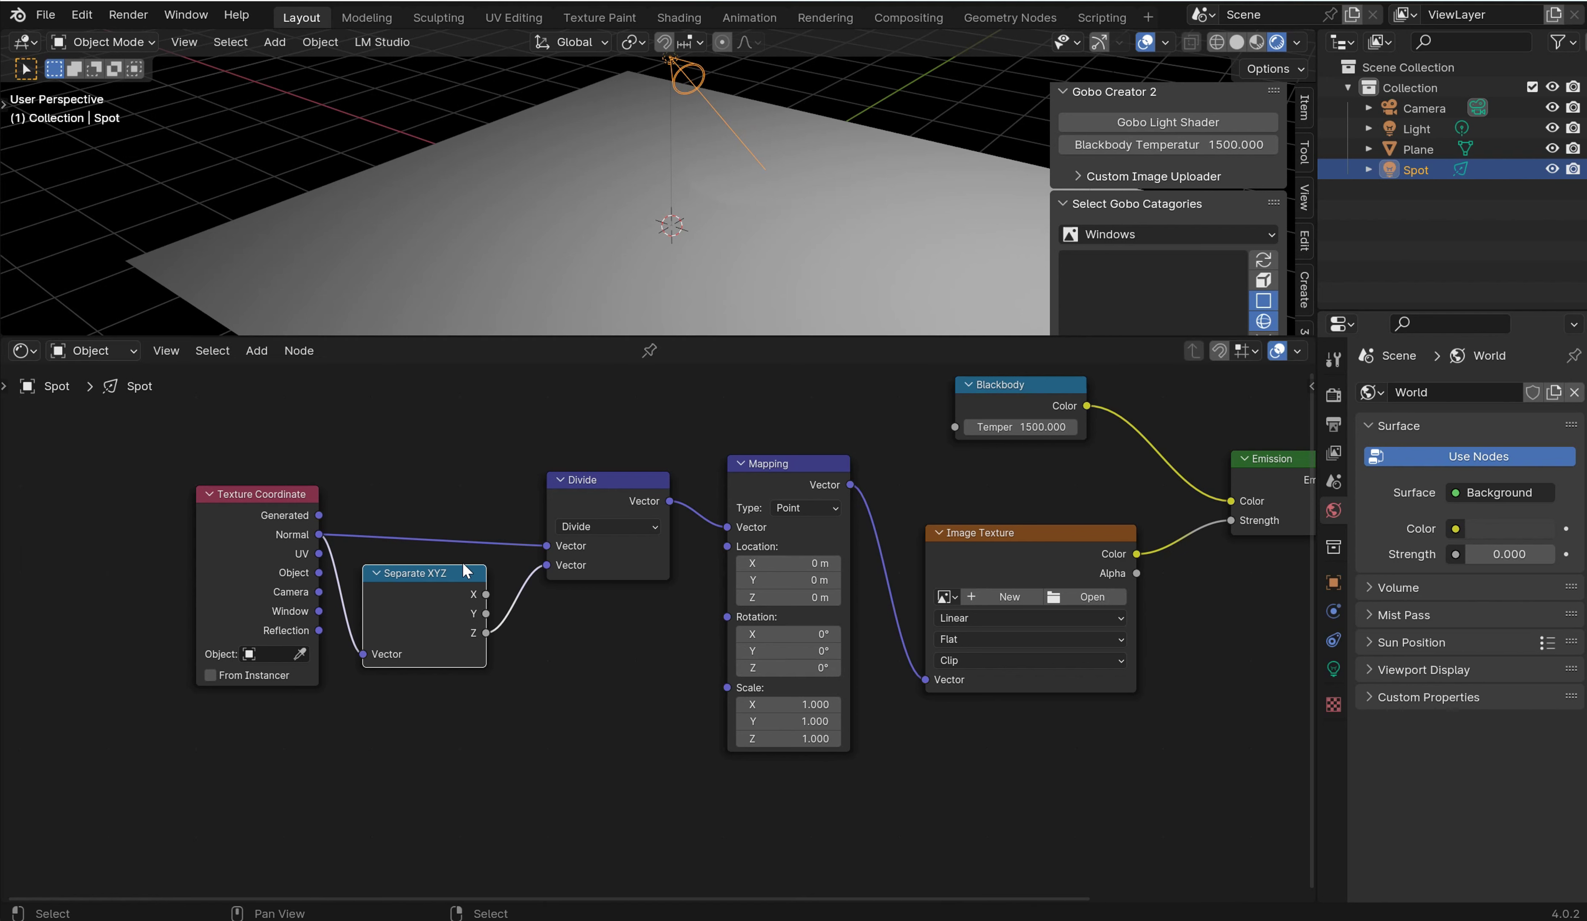
# Step: Fine-tune the Mapping, Separate XYZ and Divide positions and zoom out to show the full chain
pyautogui.moveTo(809, 487); pyautogui.dragTo(794, 481)
pyautogui.moveTo(412, 577); pyautogui.dragTo(413, 593)
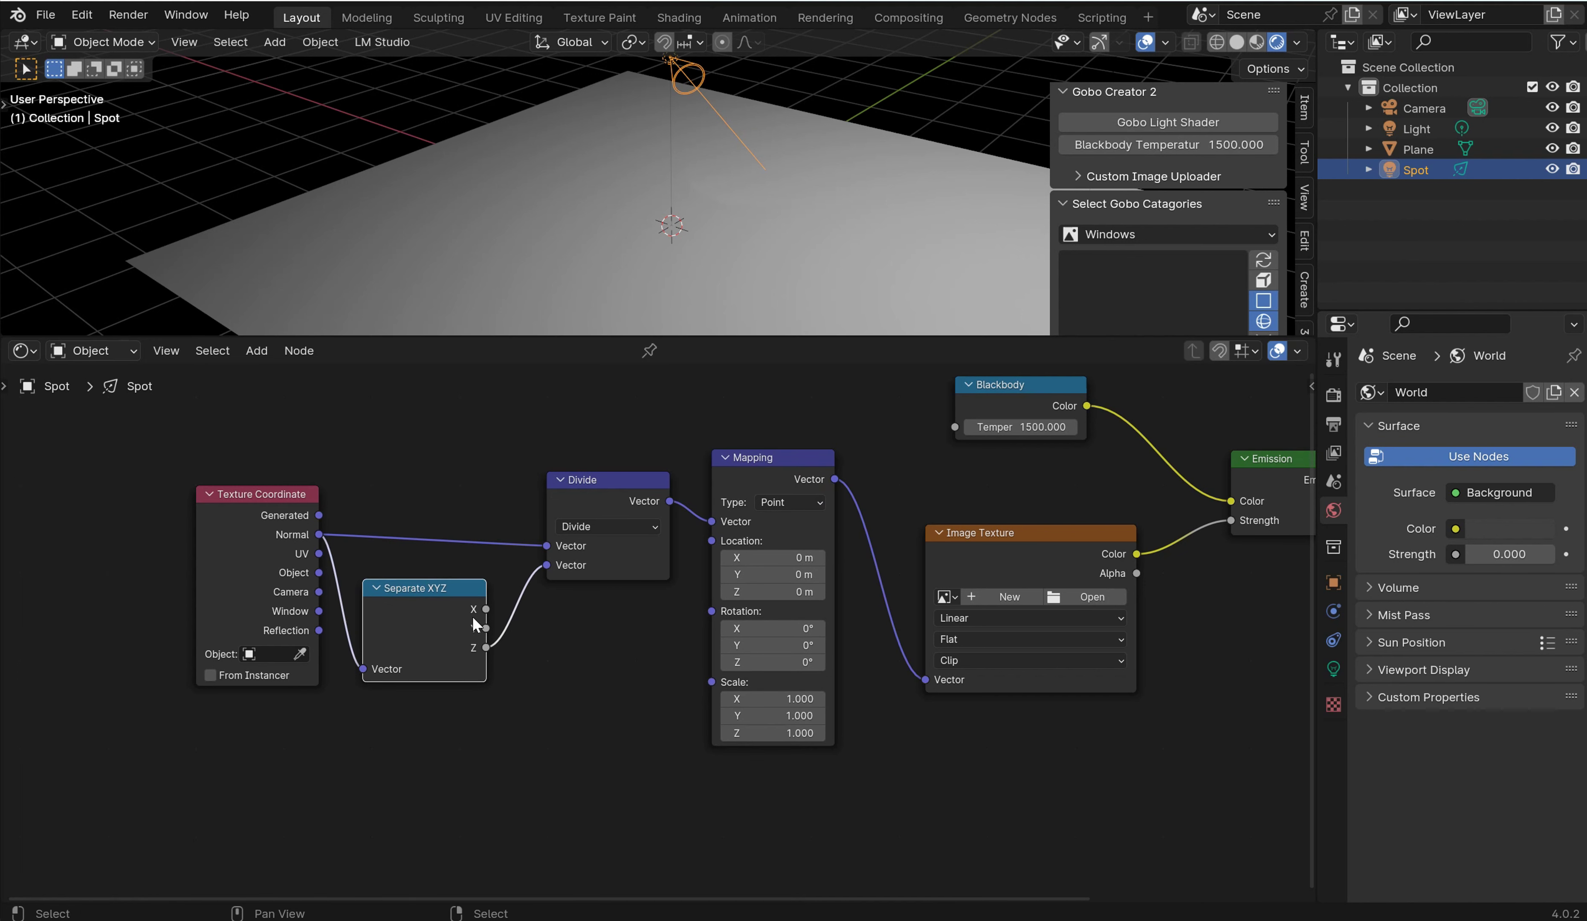
pyautogui.moveTo(610, 475); pyautogui.dragTo(587, 475)
pyautogui.moveTo(776, 465); pyautogui.dragTo(759, 473)
pyautogui.scroll(-2, 932, 474)
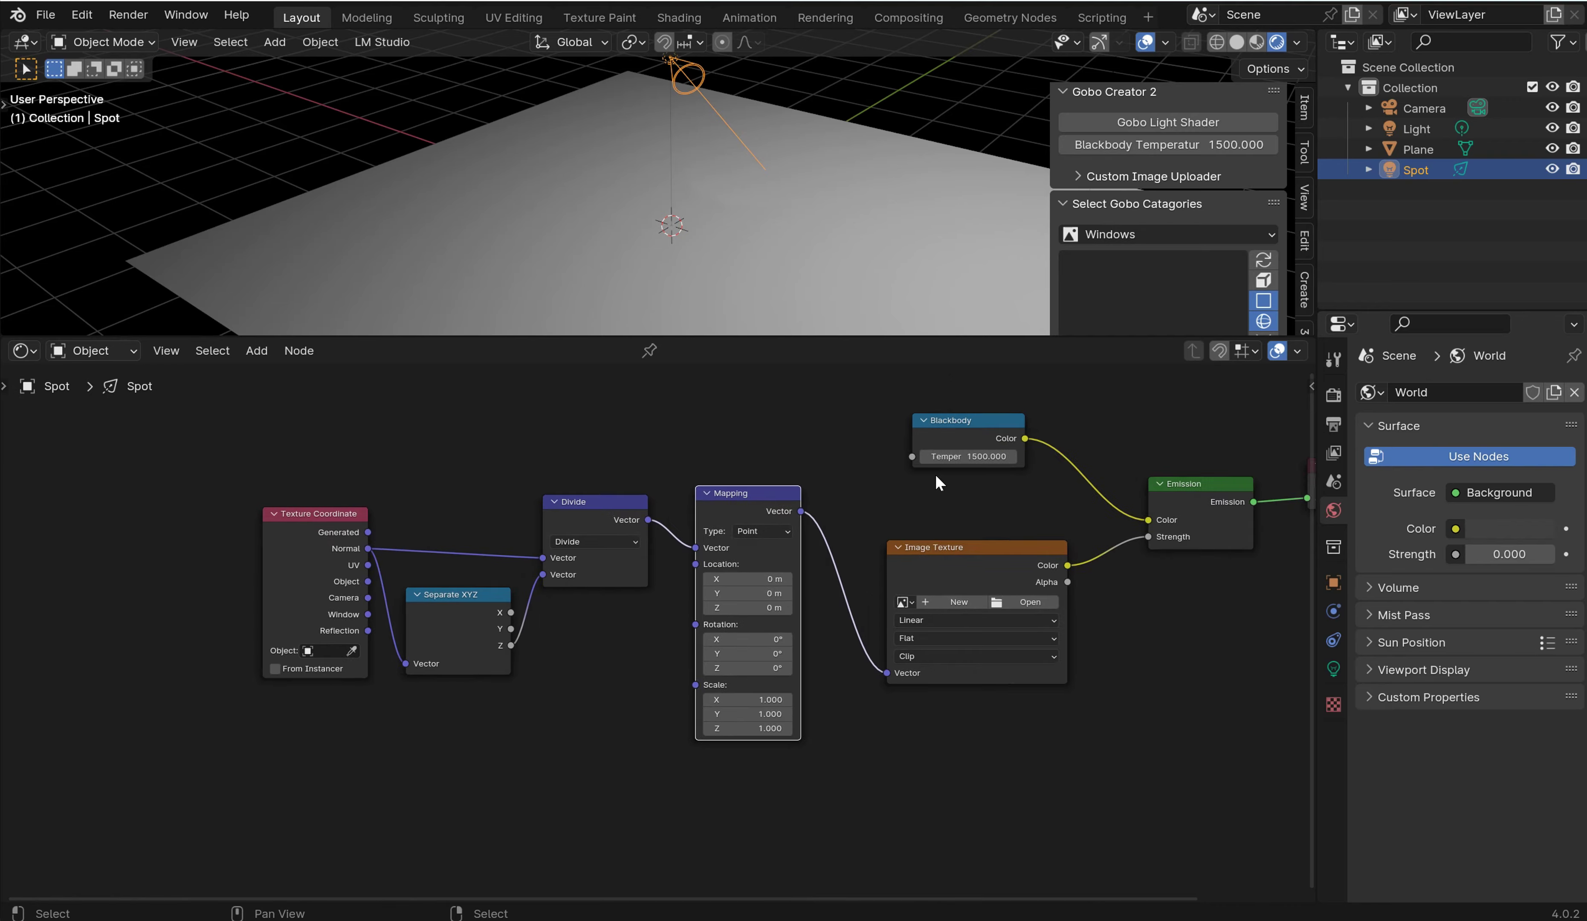
pyautogui.moveTo(934, 476); pyautogui.dragTo(729, 507, button='middle')
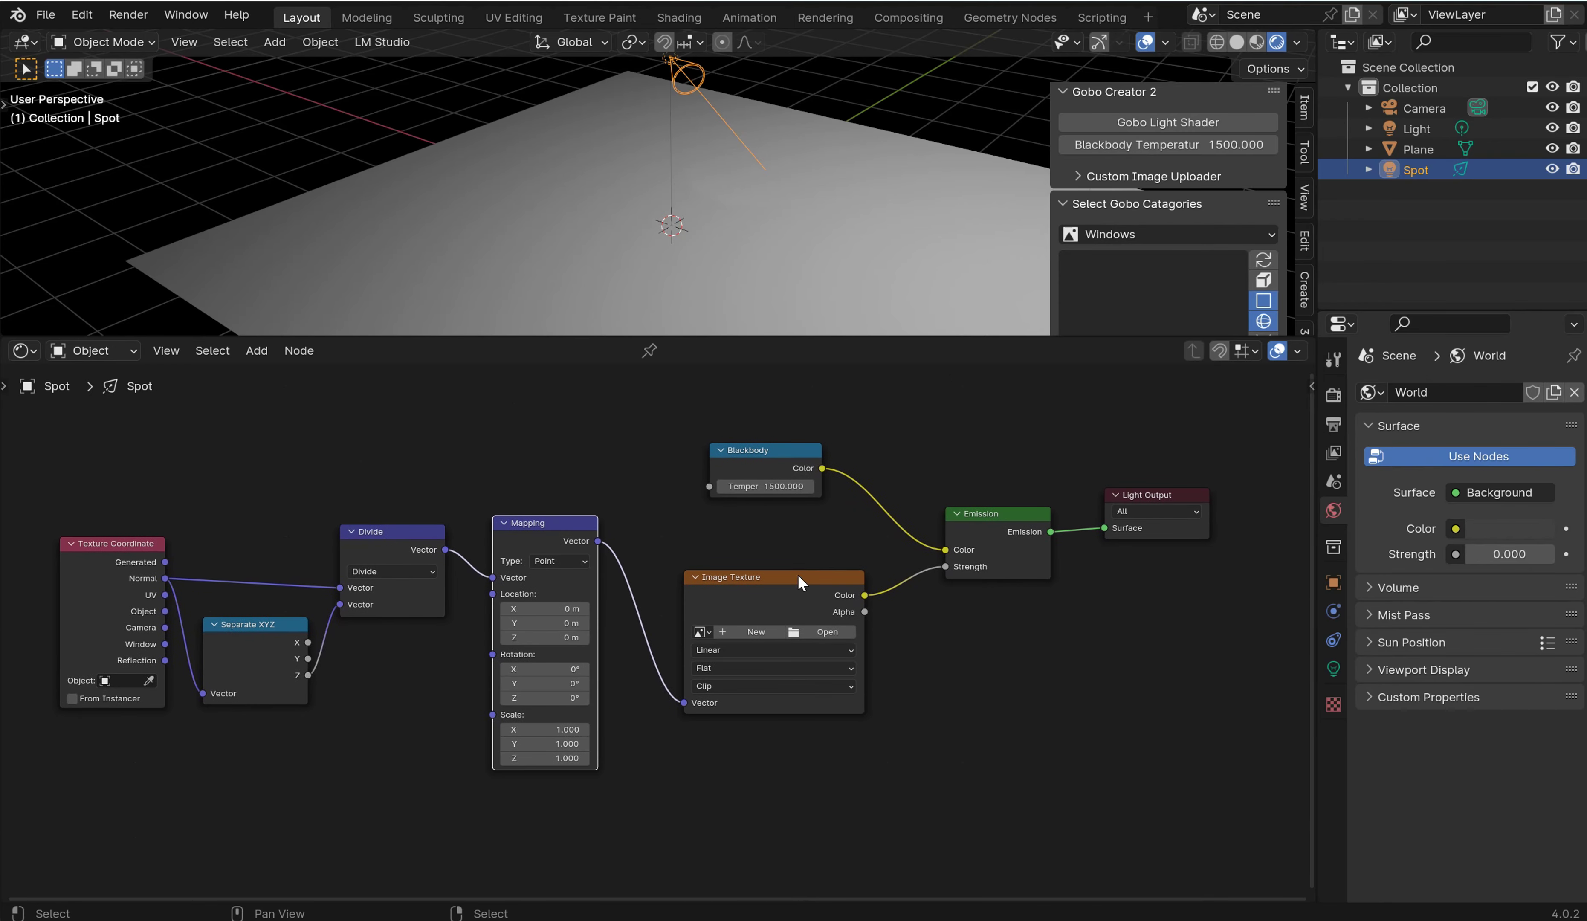
# Step: Set the gobo category to Abstract and load the maze pattern Abstract Silhouette WM2_01.jpg
pyautogui.moveTo(583, 338); pyautogui.dragTo(642, 560)
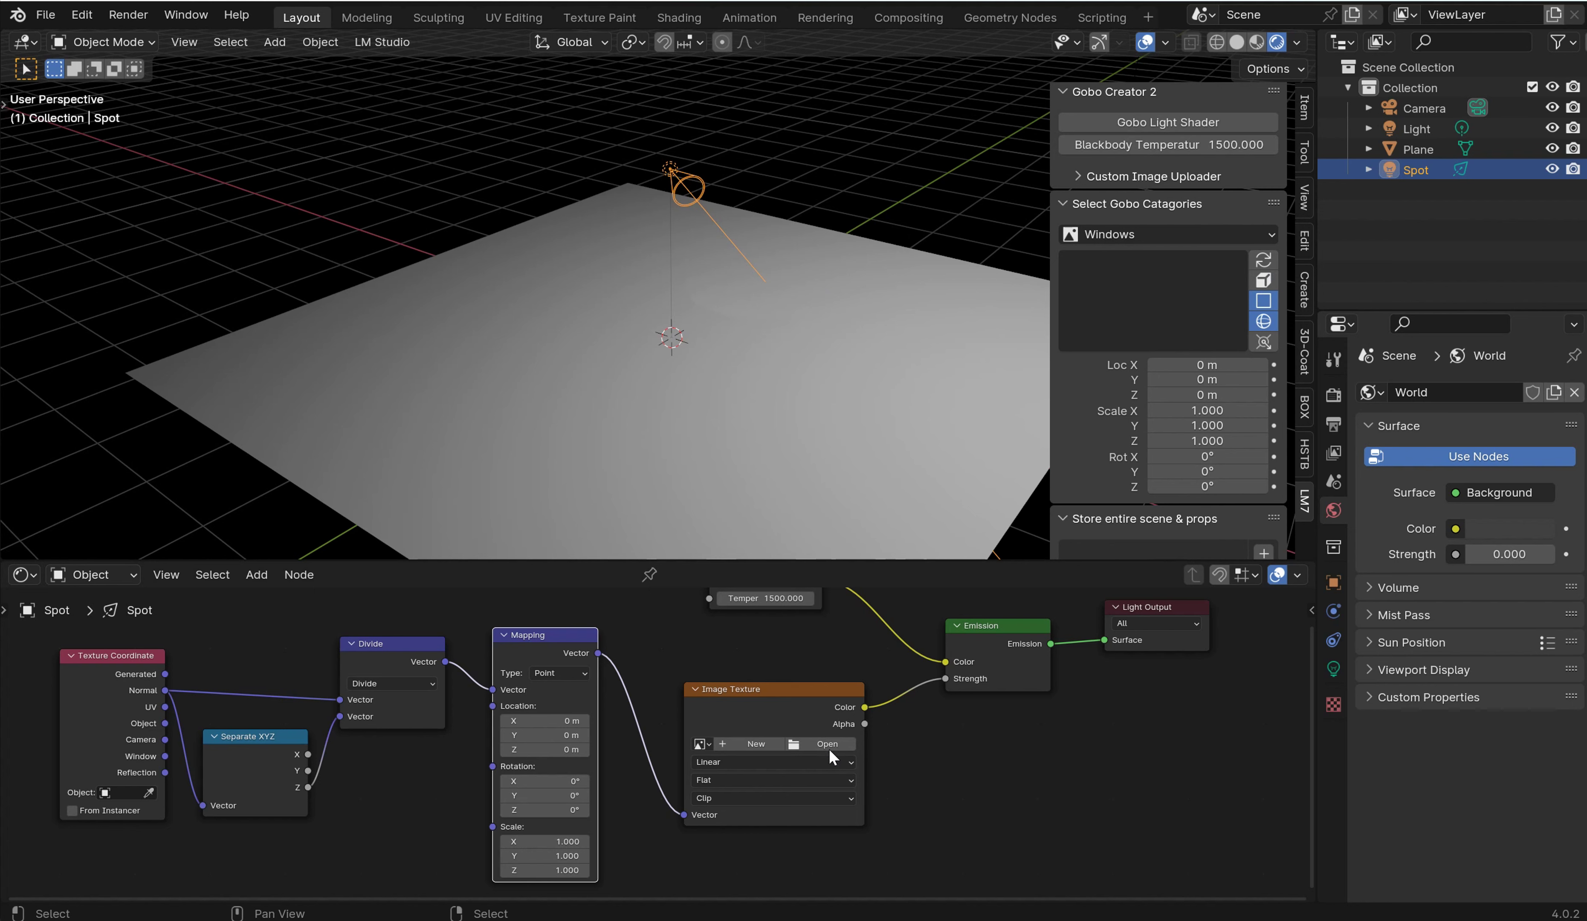
pyautogui.scroll(5, 807, 732)
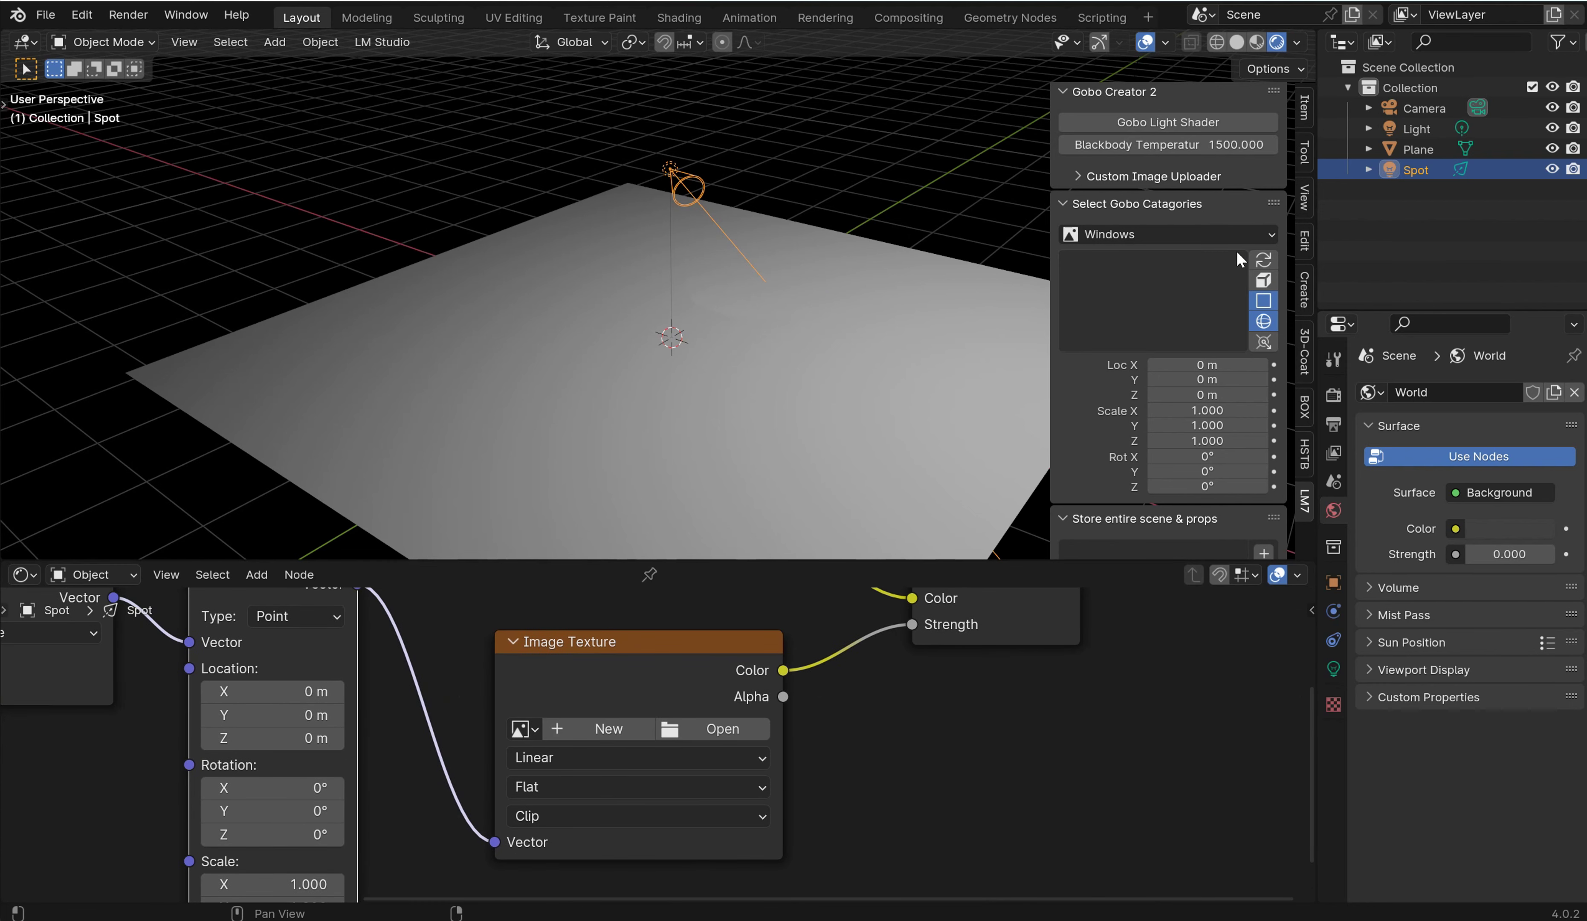
pyautogui.click(1214, 234)
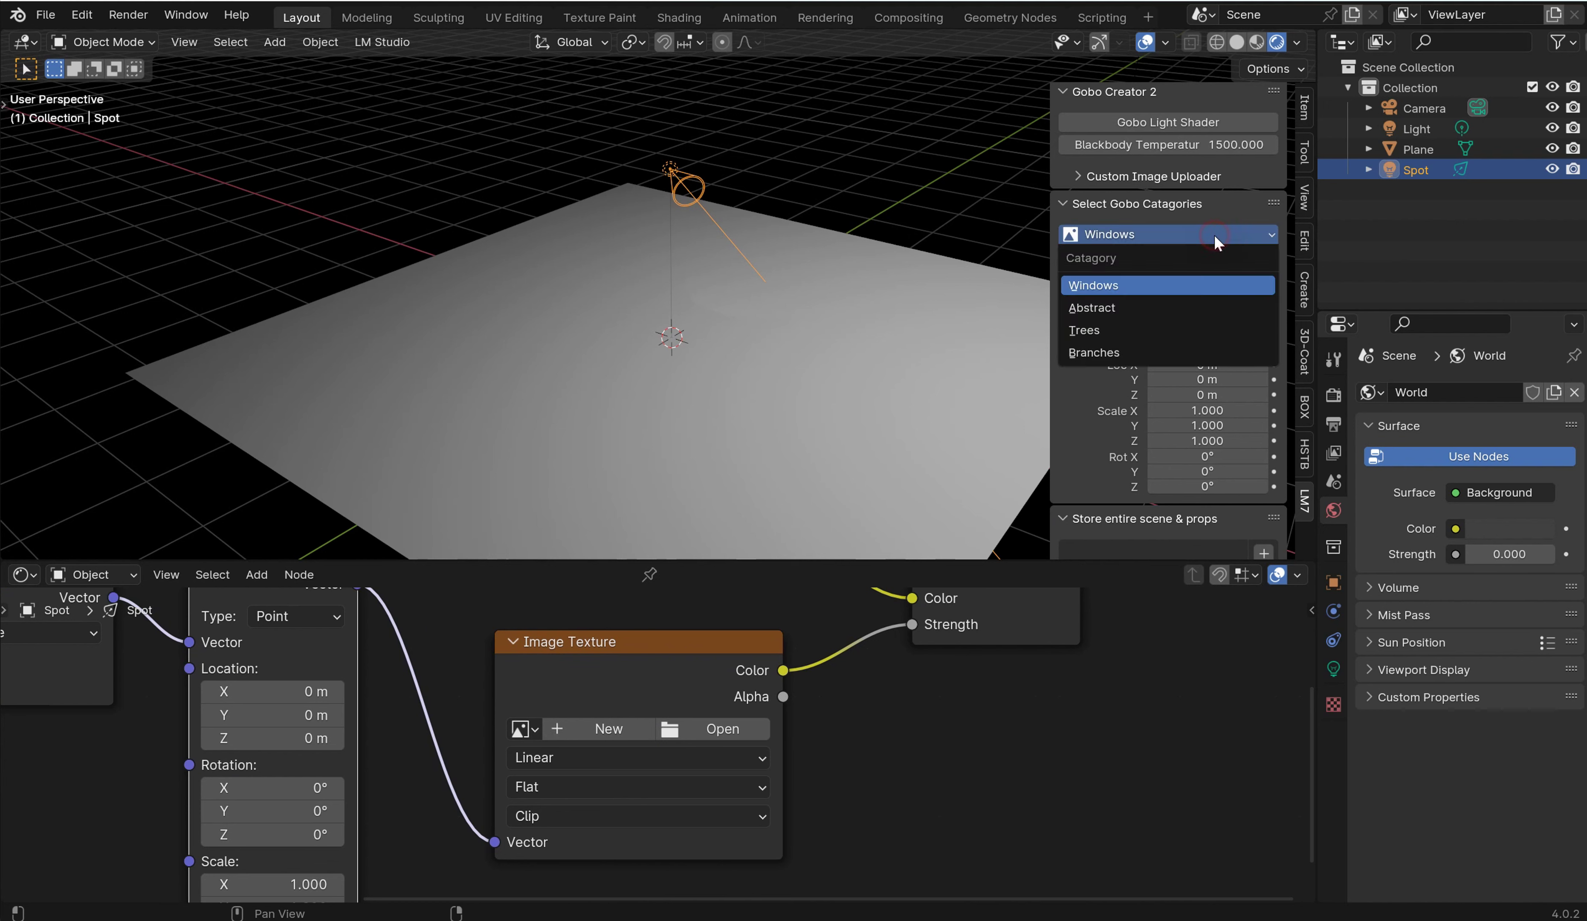
pyautogui.click(1158, 308)
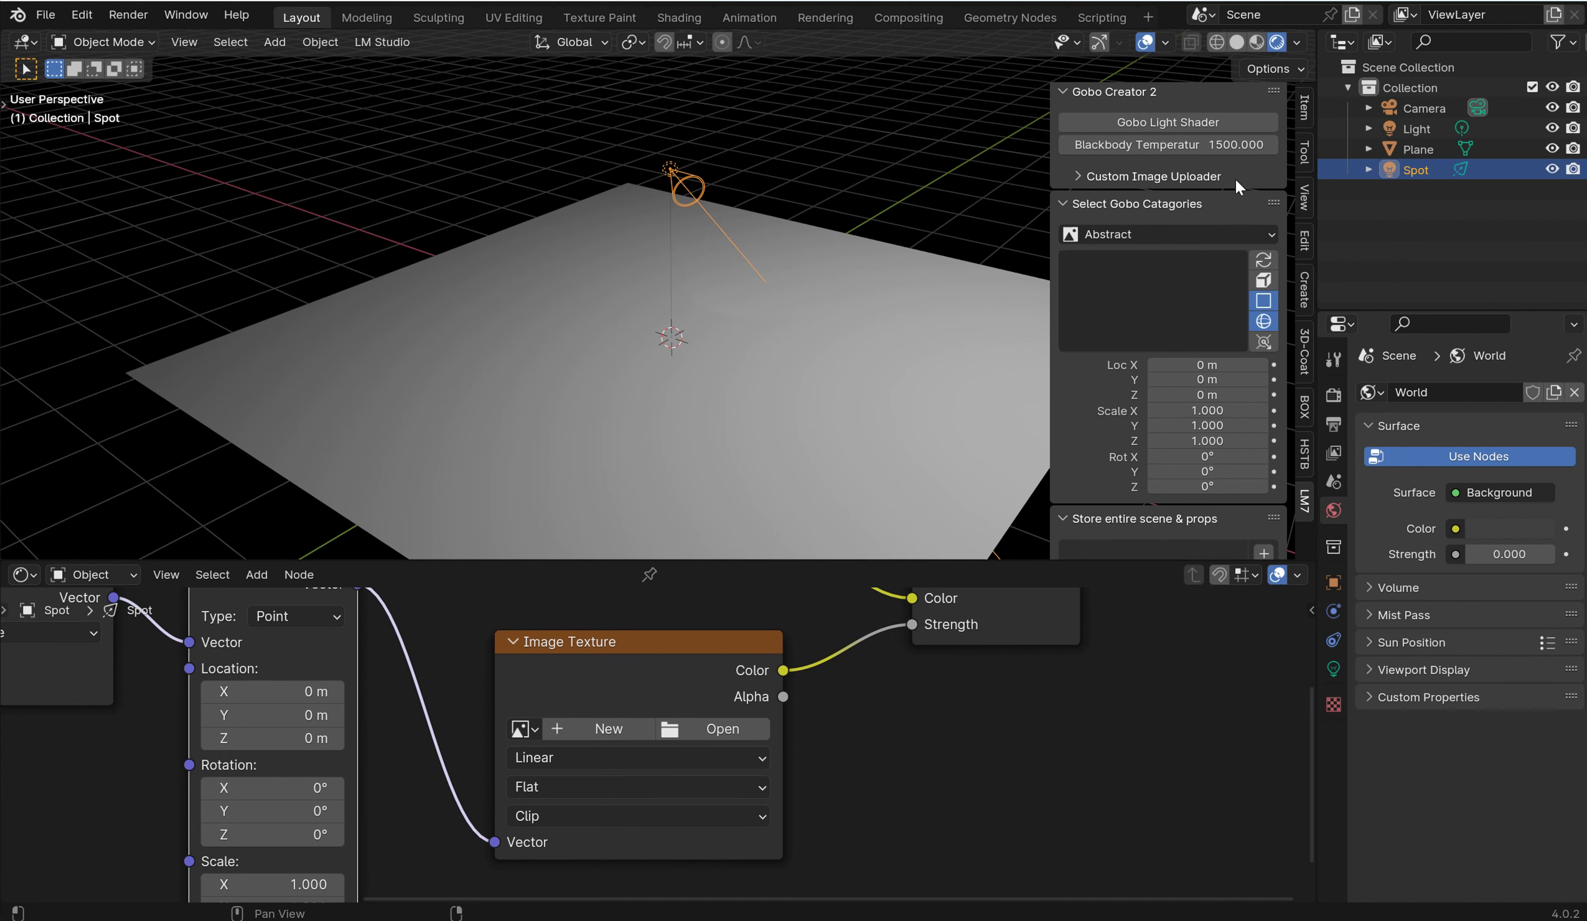
pyautogui.click(1118, 317)
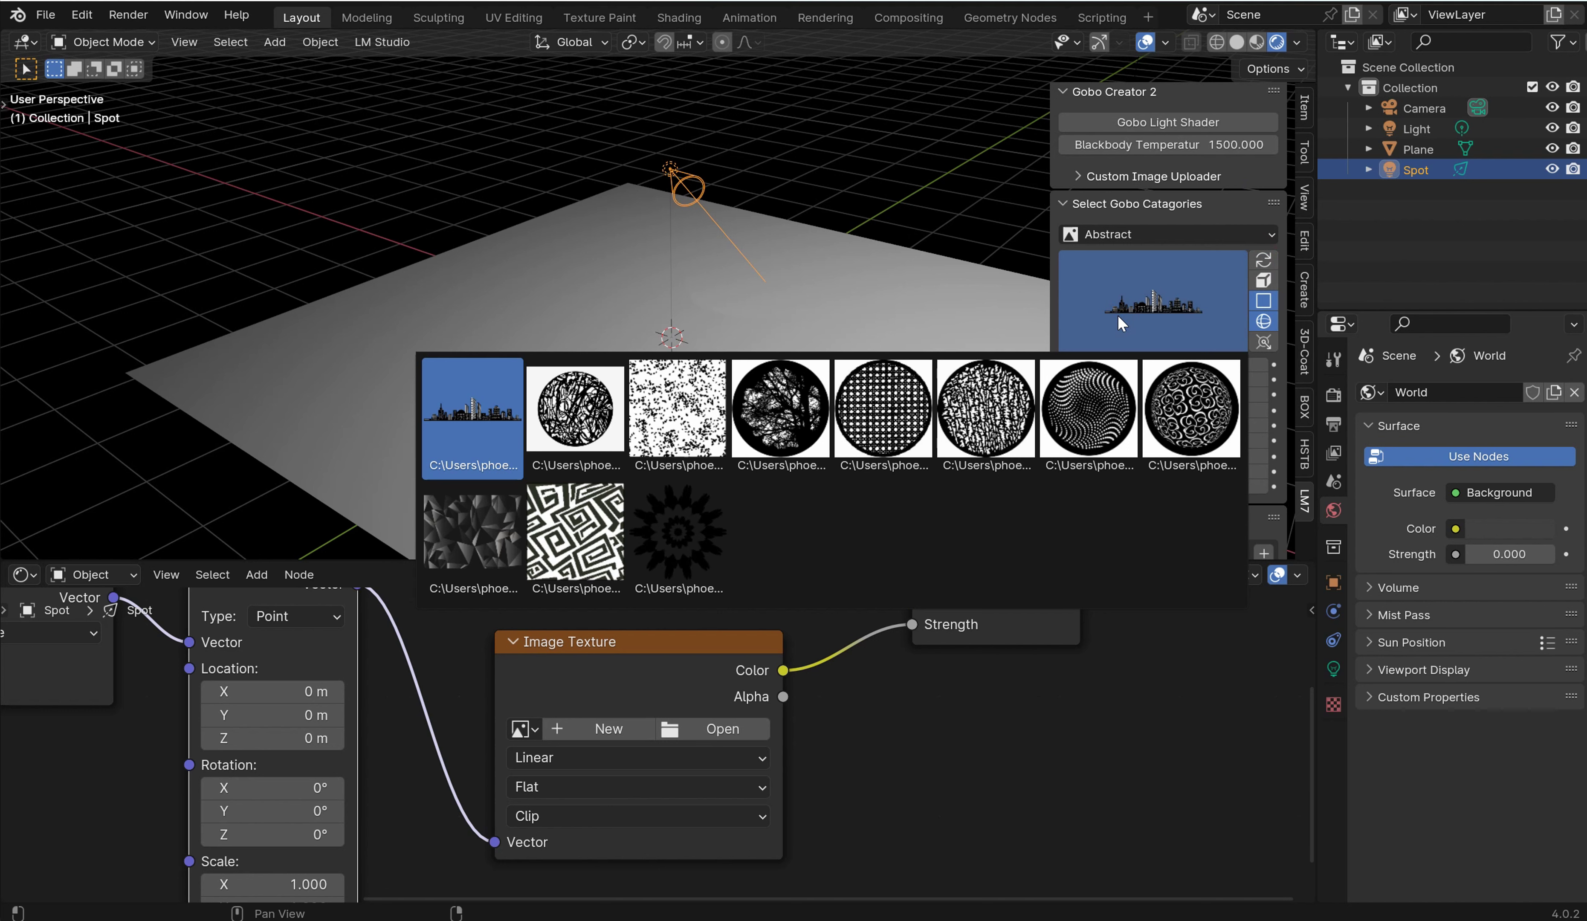
pyautogui.click(581, 524)
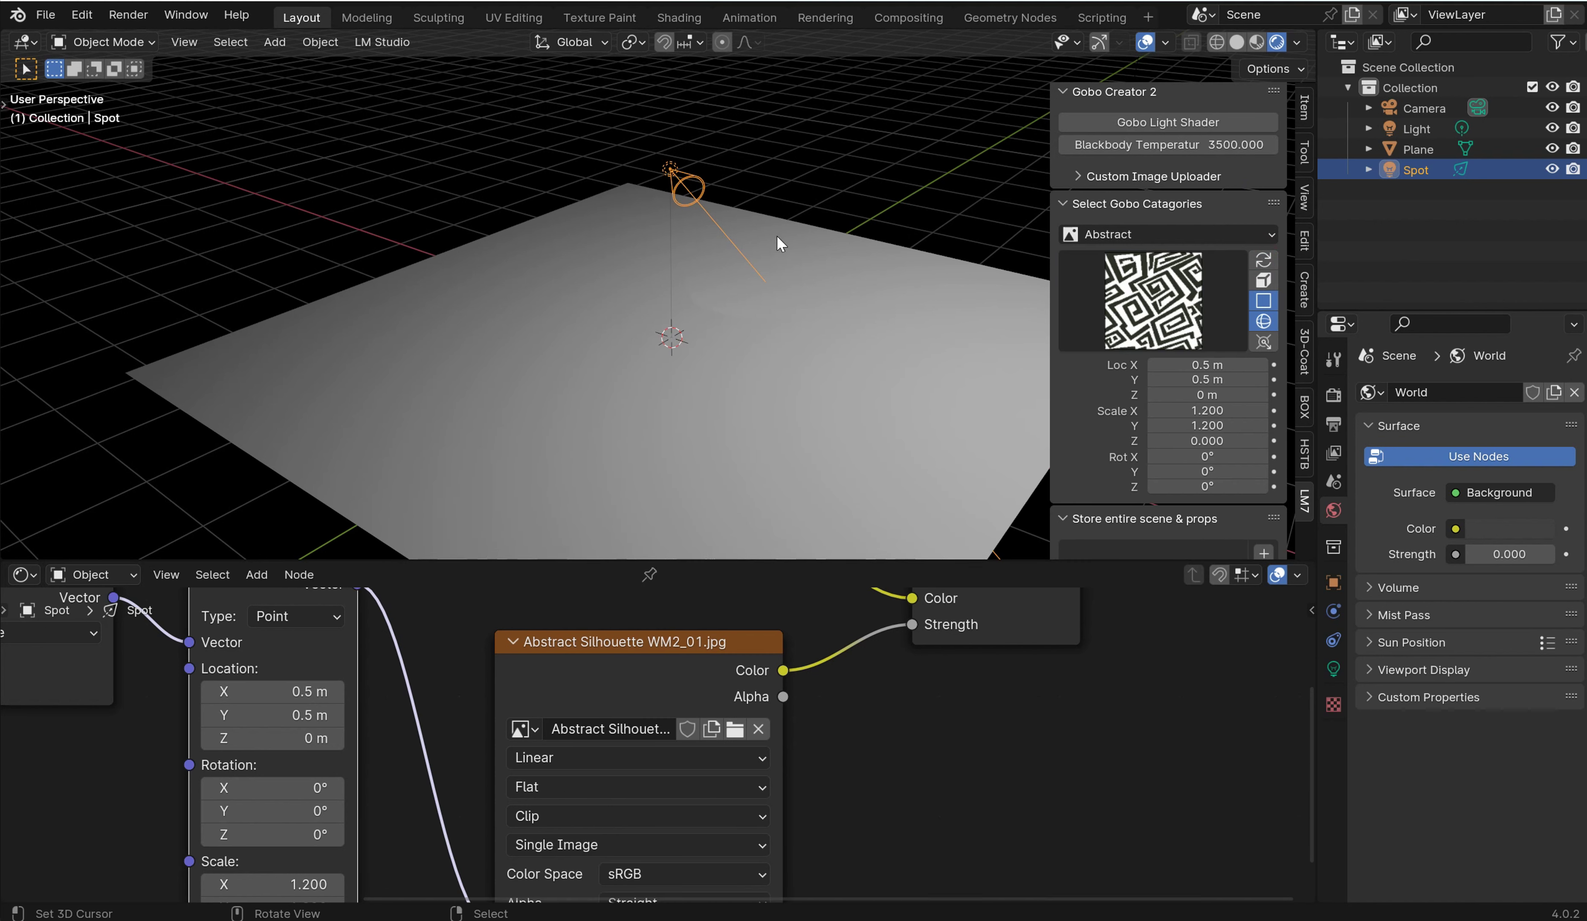
# Step: Clear the spotlight's rotation so it points straight down at the plane
pyautogui.hotkey('alt', 'r')
pyautogui.scroll(1, 768, 238)
pyautogui.scroll(1, 768, 238)
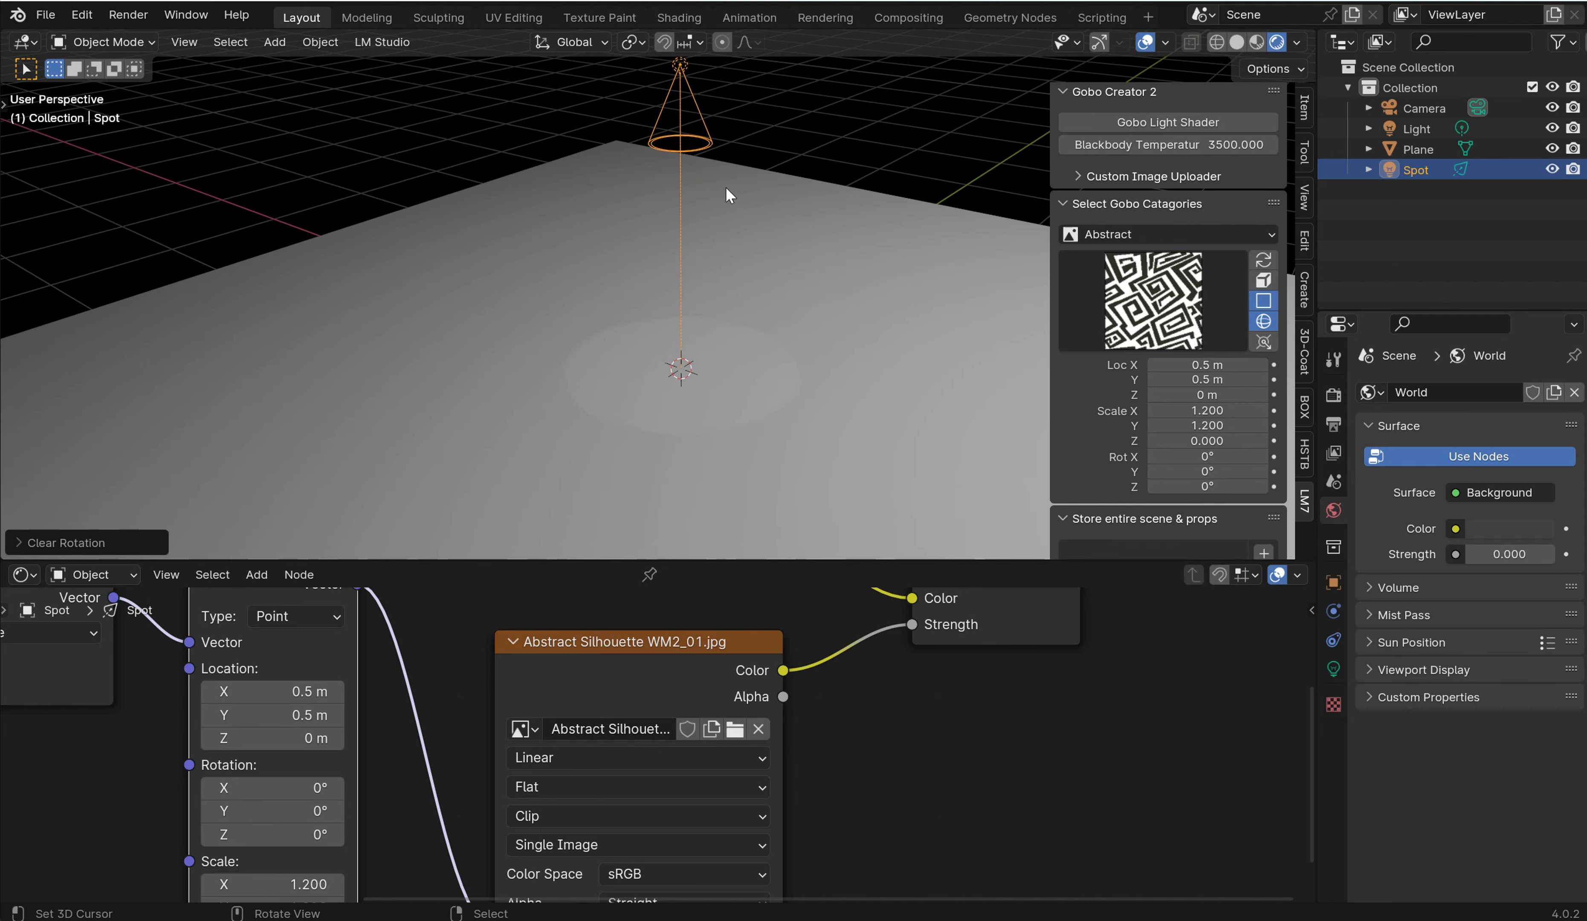
pyautogui.scroll(-2, 696, 196)
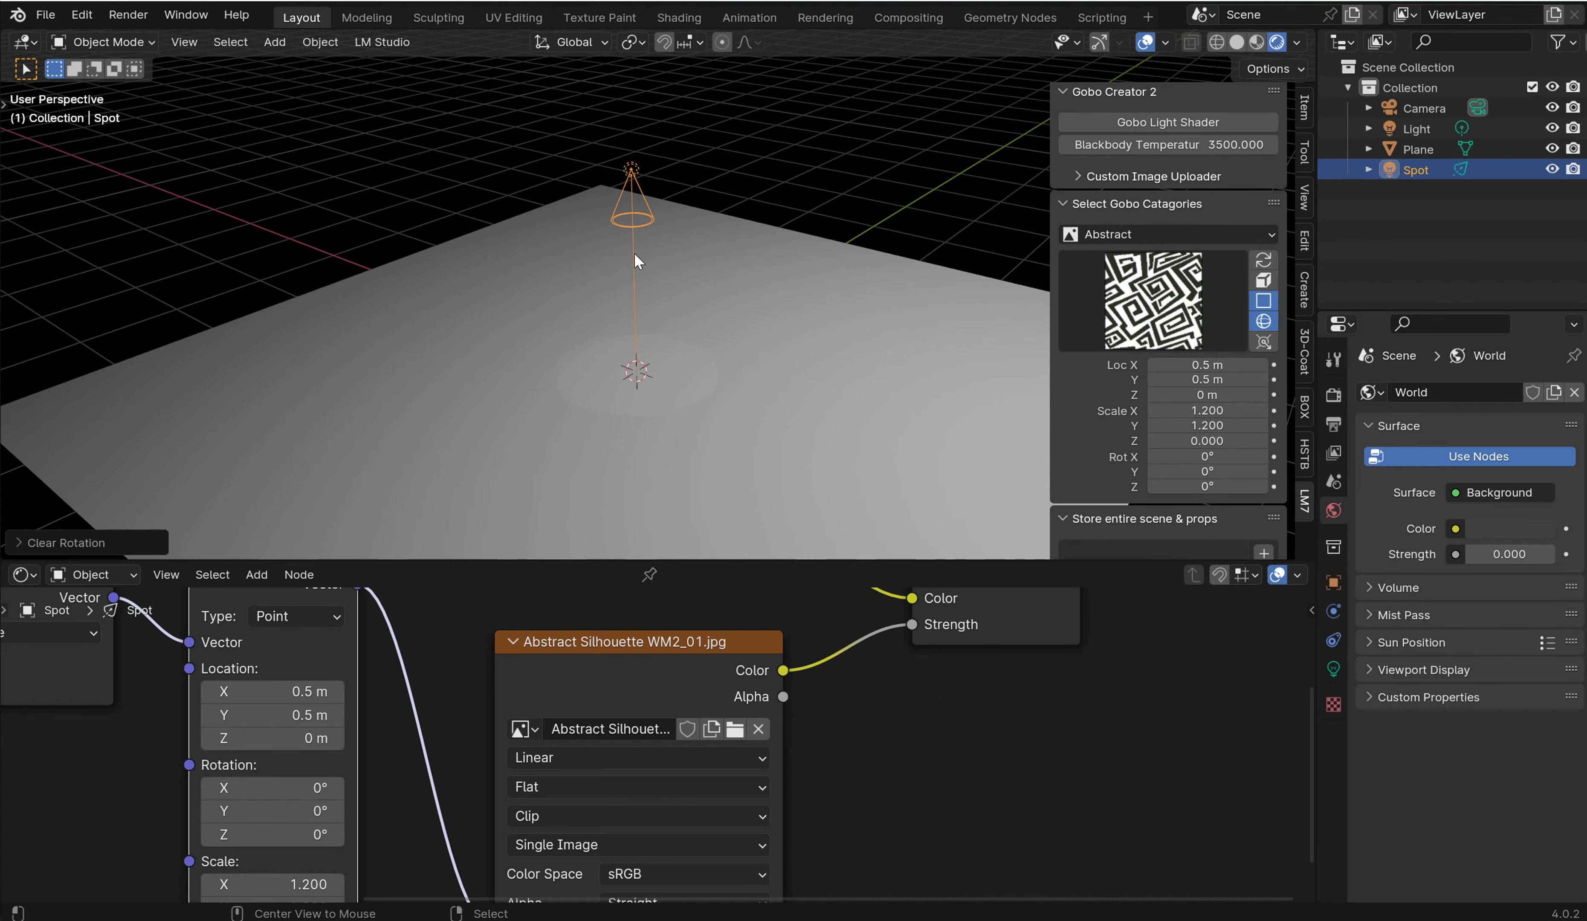
# Step: Brighten the spotlight's intensity and widen the Image Texture node to show its filename
pyautogui.hotkey('alt', 'e')
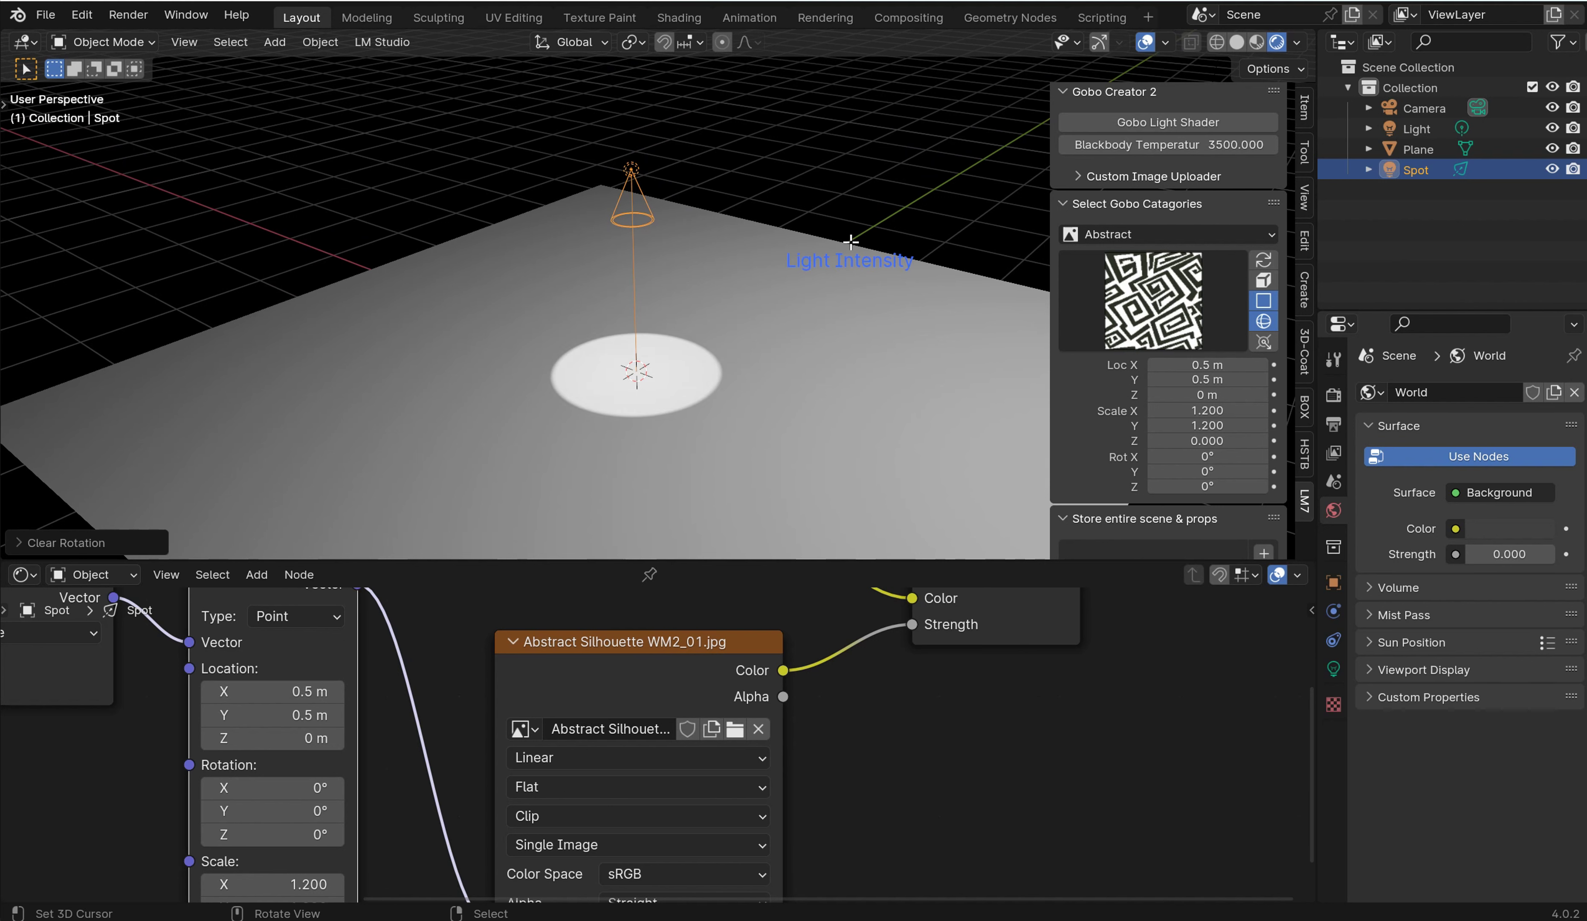
pyautogui.click(1007, 241)
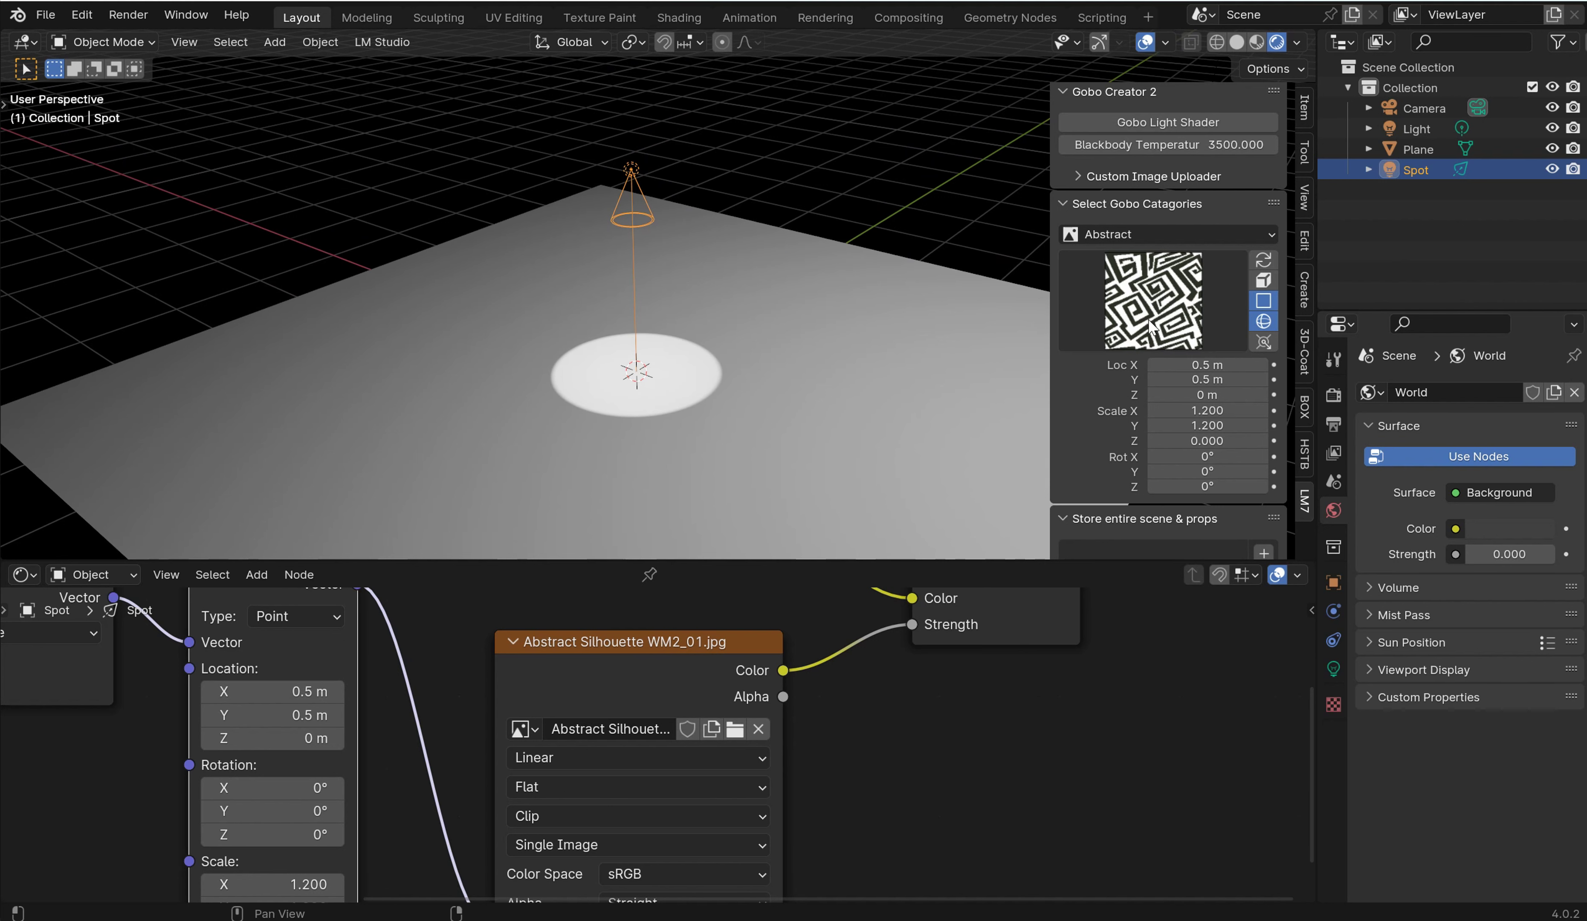
pyautogui.scroll(-5, 1150, 325)
pyautogui.scroll(6, 1150, 323)
pyautogui.scroll(-5, 1142, 362)
pyautogui.scroll(5, 1072, 404)
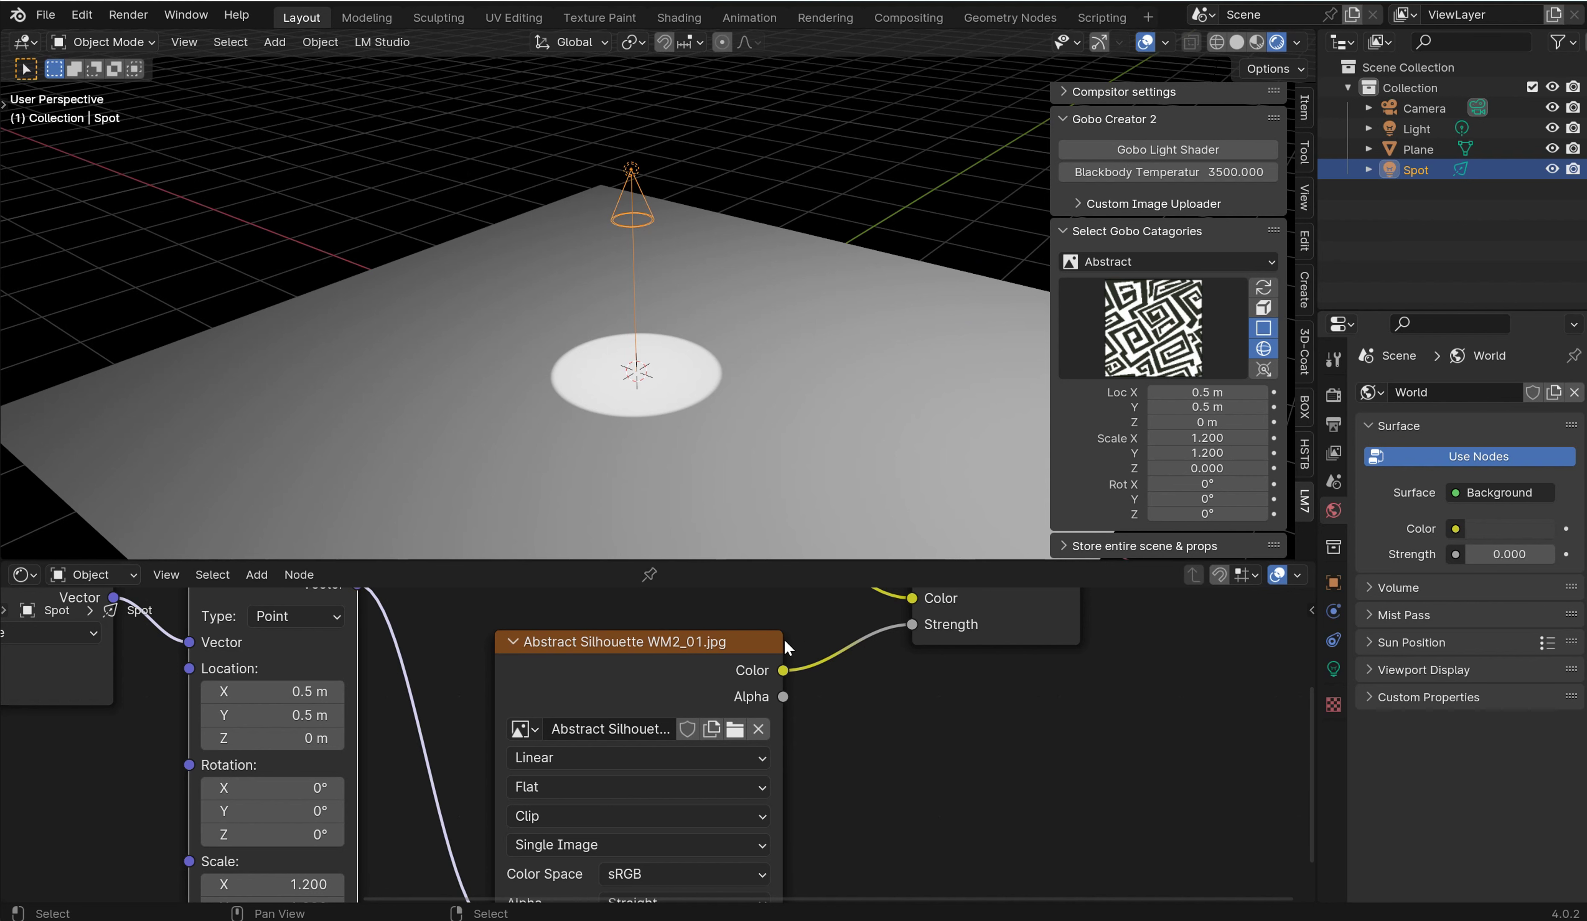
pyautogui.moveTo(783, 640); pyautogui.dragTo(838, 646)
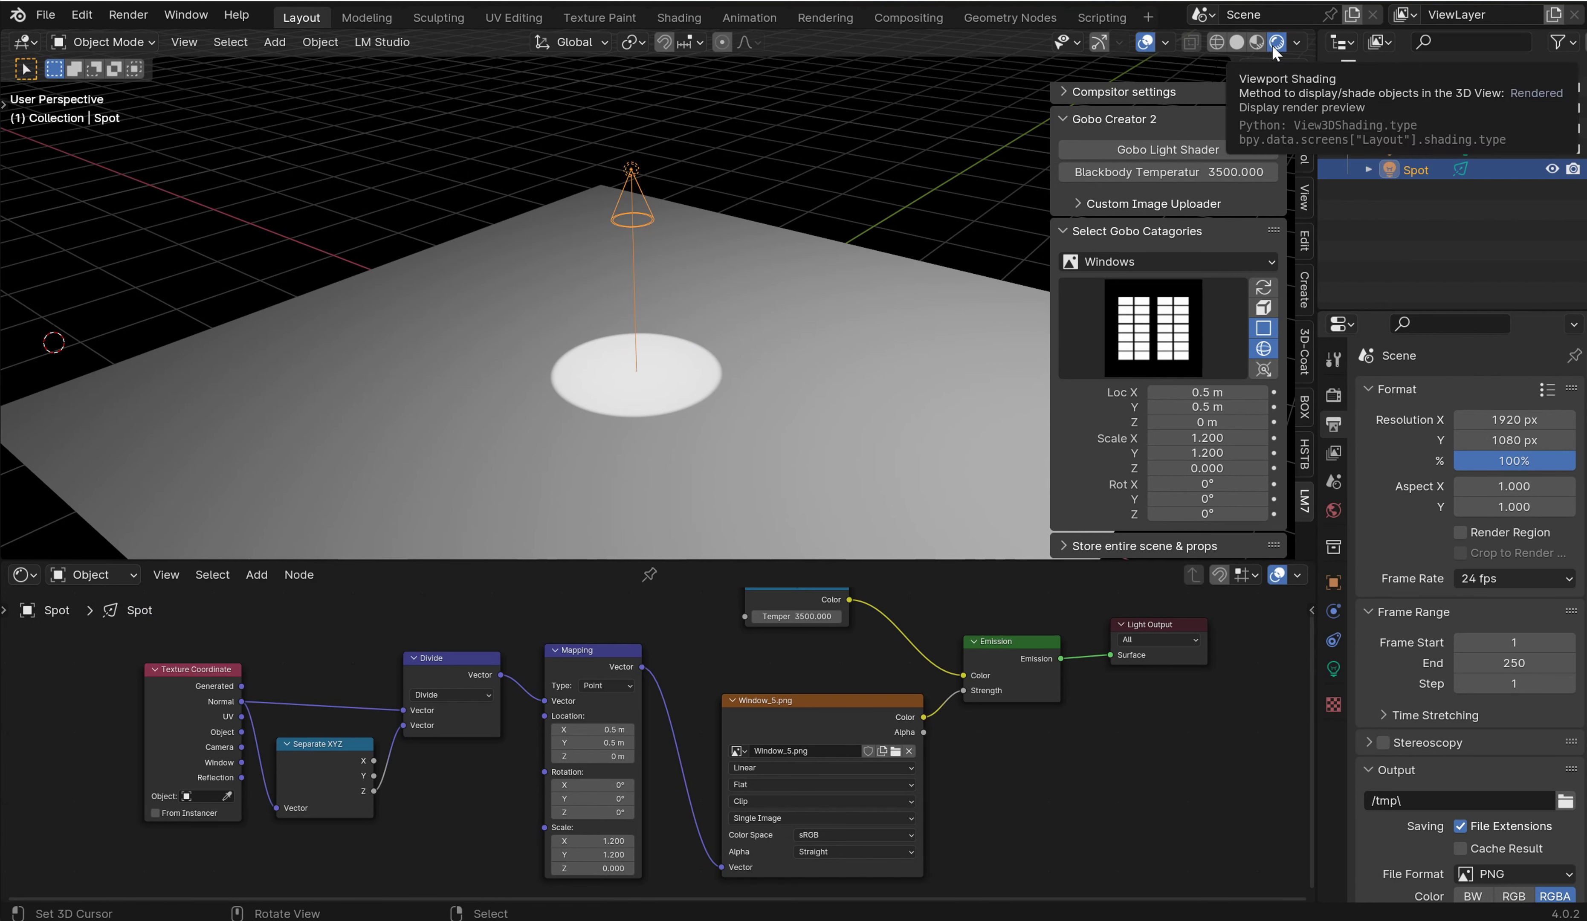
# Step: Set the render engine to Cycles
pyautogui.click(1334, 395)
pyautogui.click(1491, 393)
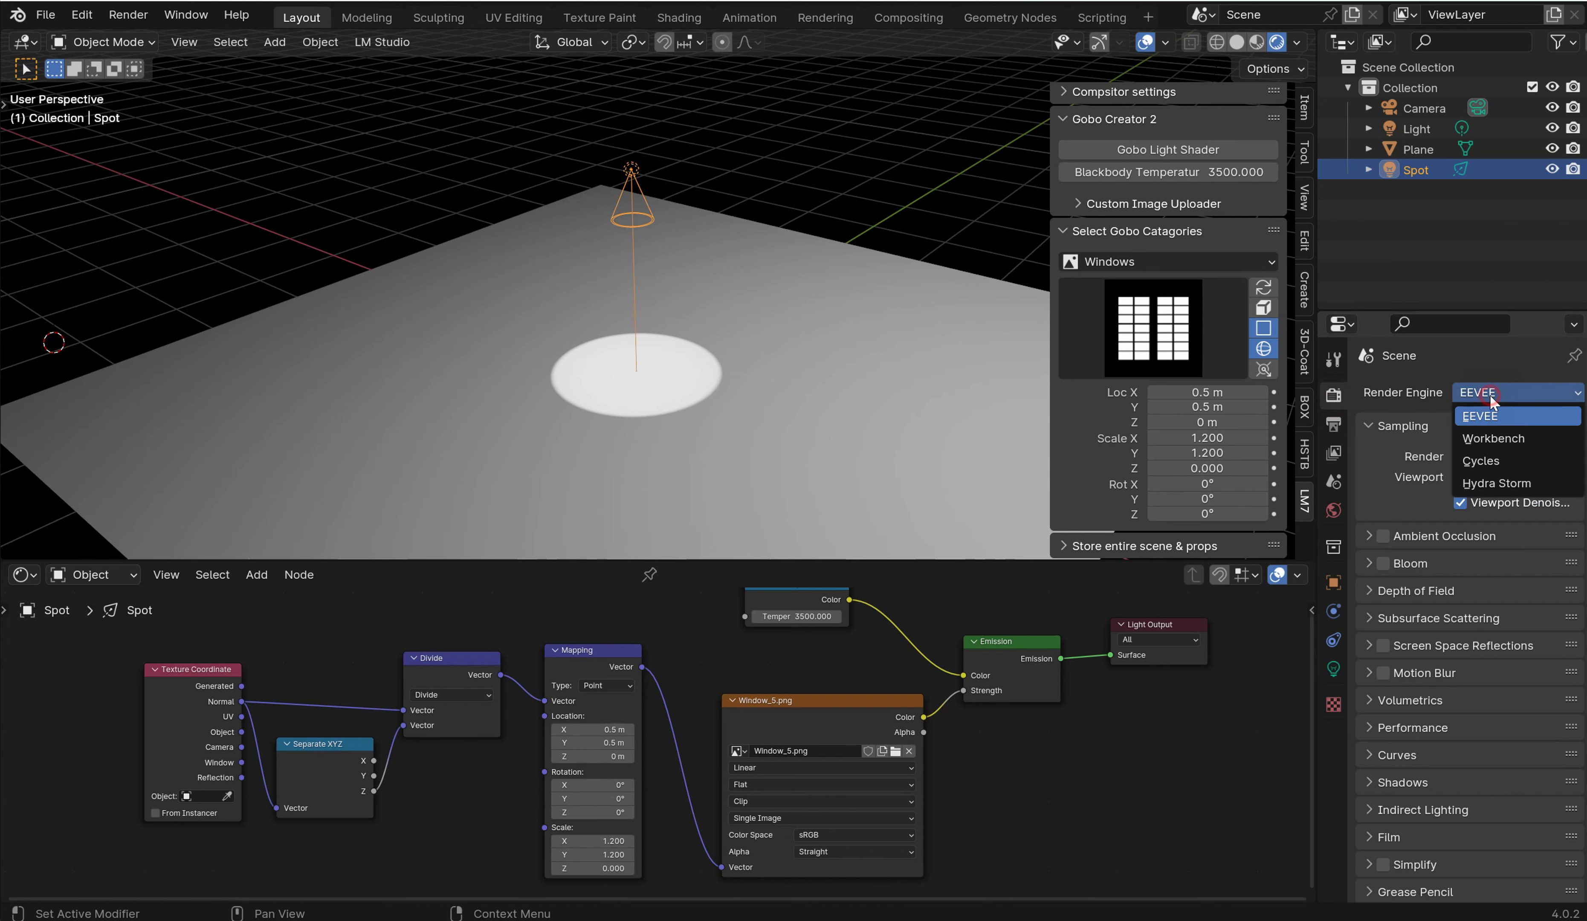
pyautogui.click(1493, 465)
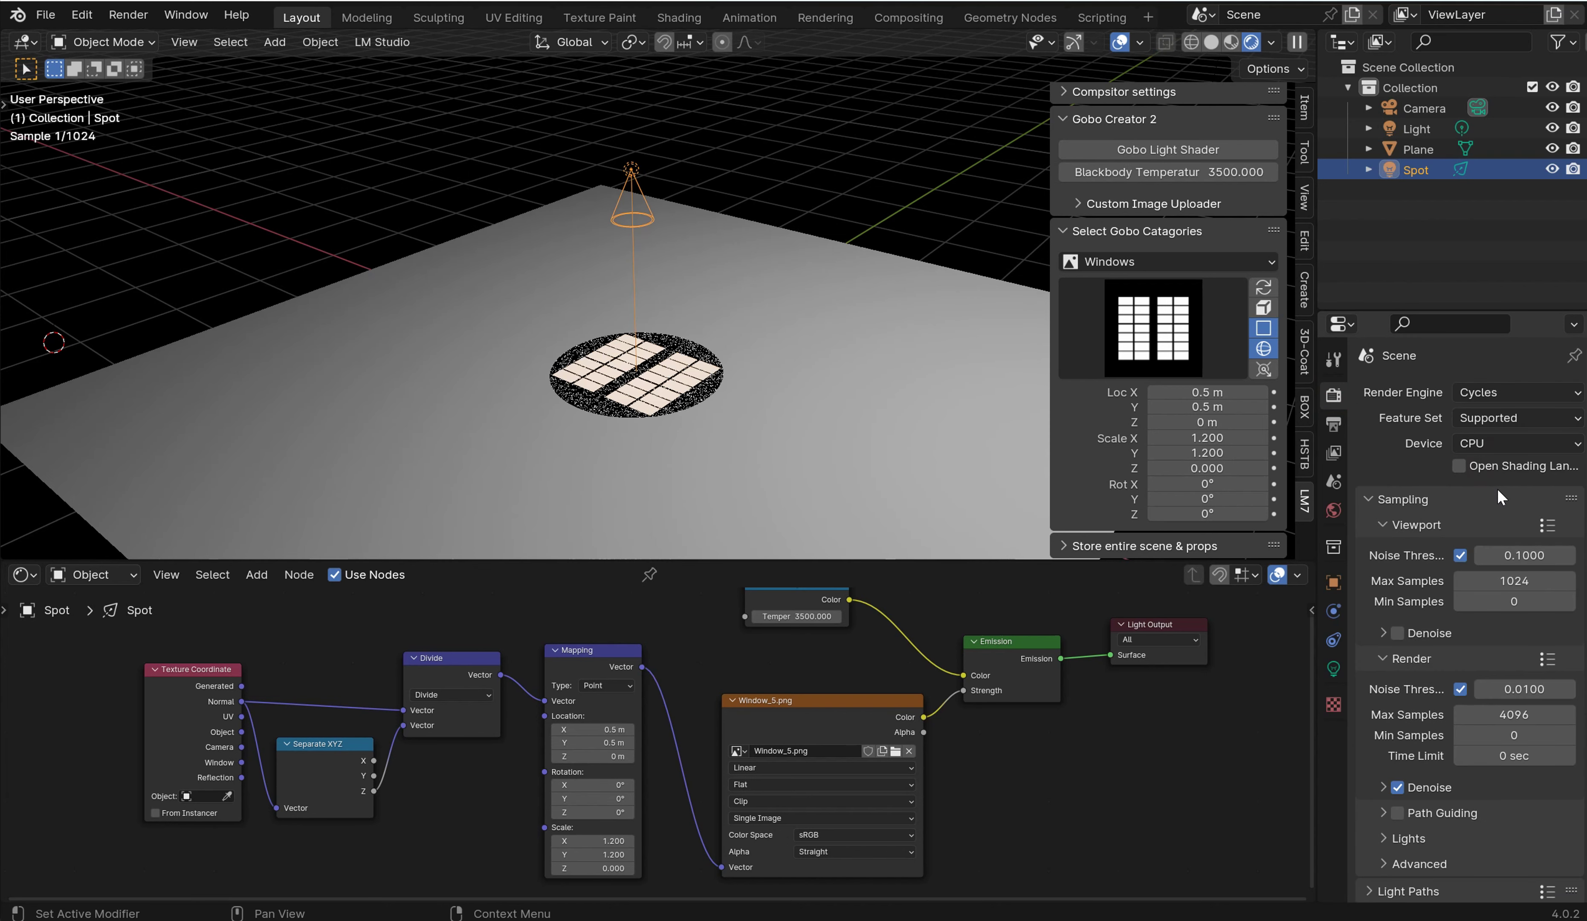
# Step: Try a gobo scale of 2.000 from a top-down view, then return it to 1.200
pyautogui.scroll(3, 788, 368)
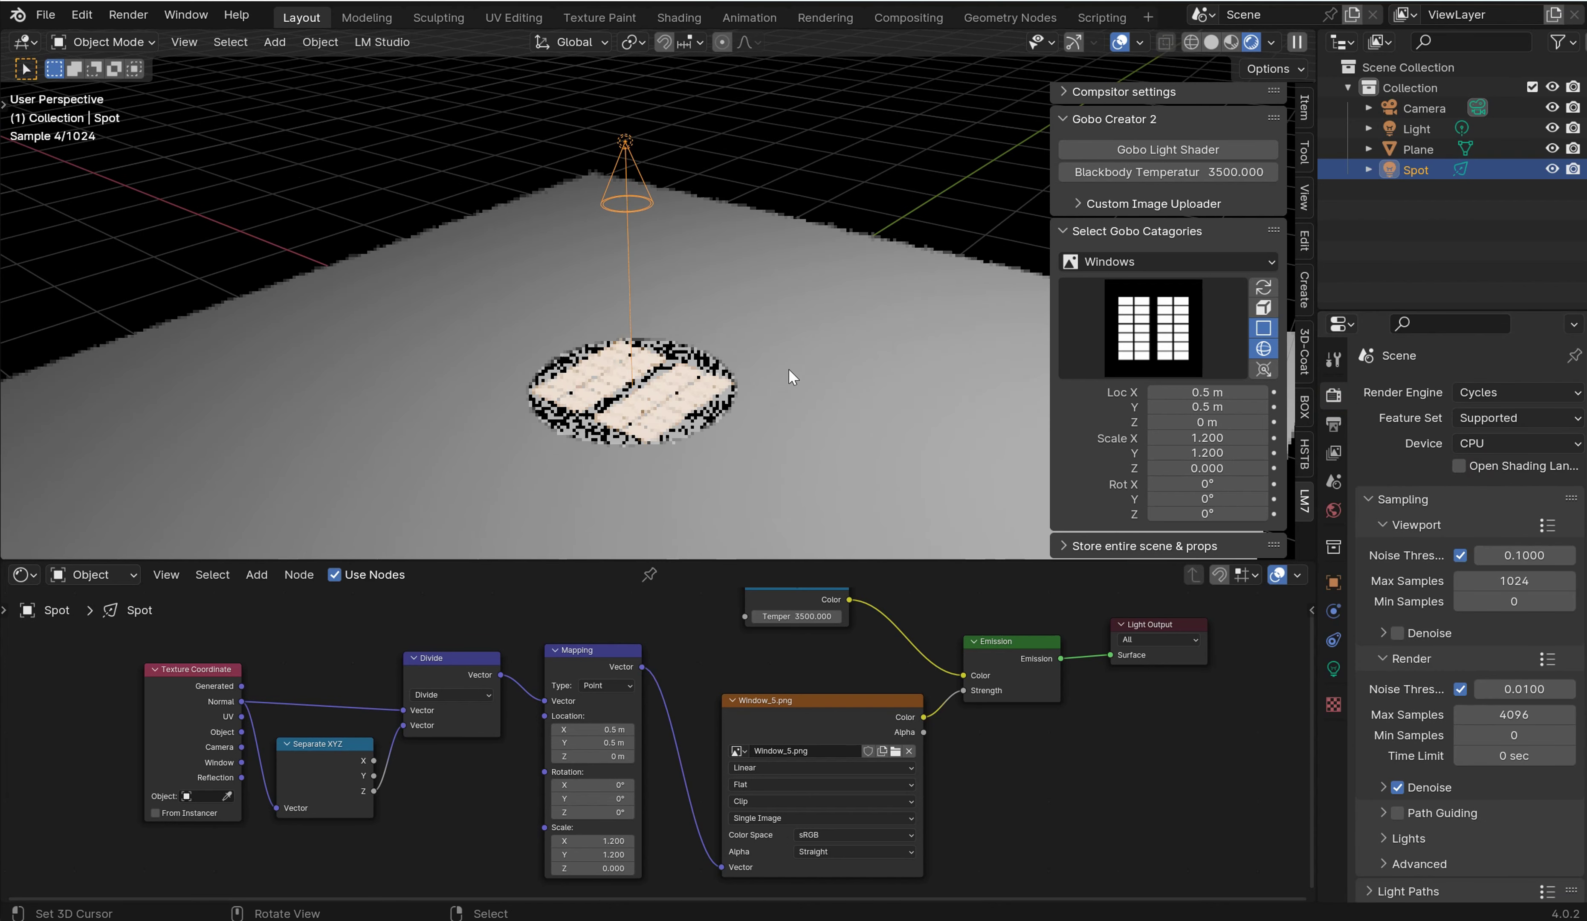
pyautogui.moveTo(788, 368); pyautogui.dragTo(753, 367, button='middle')
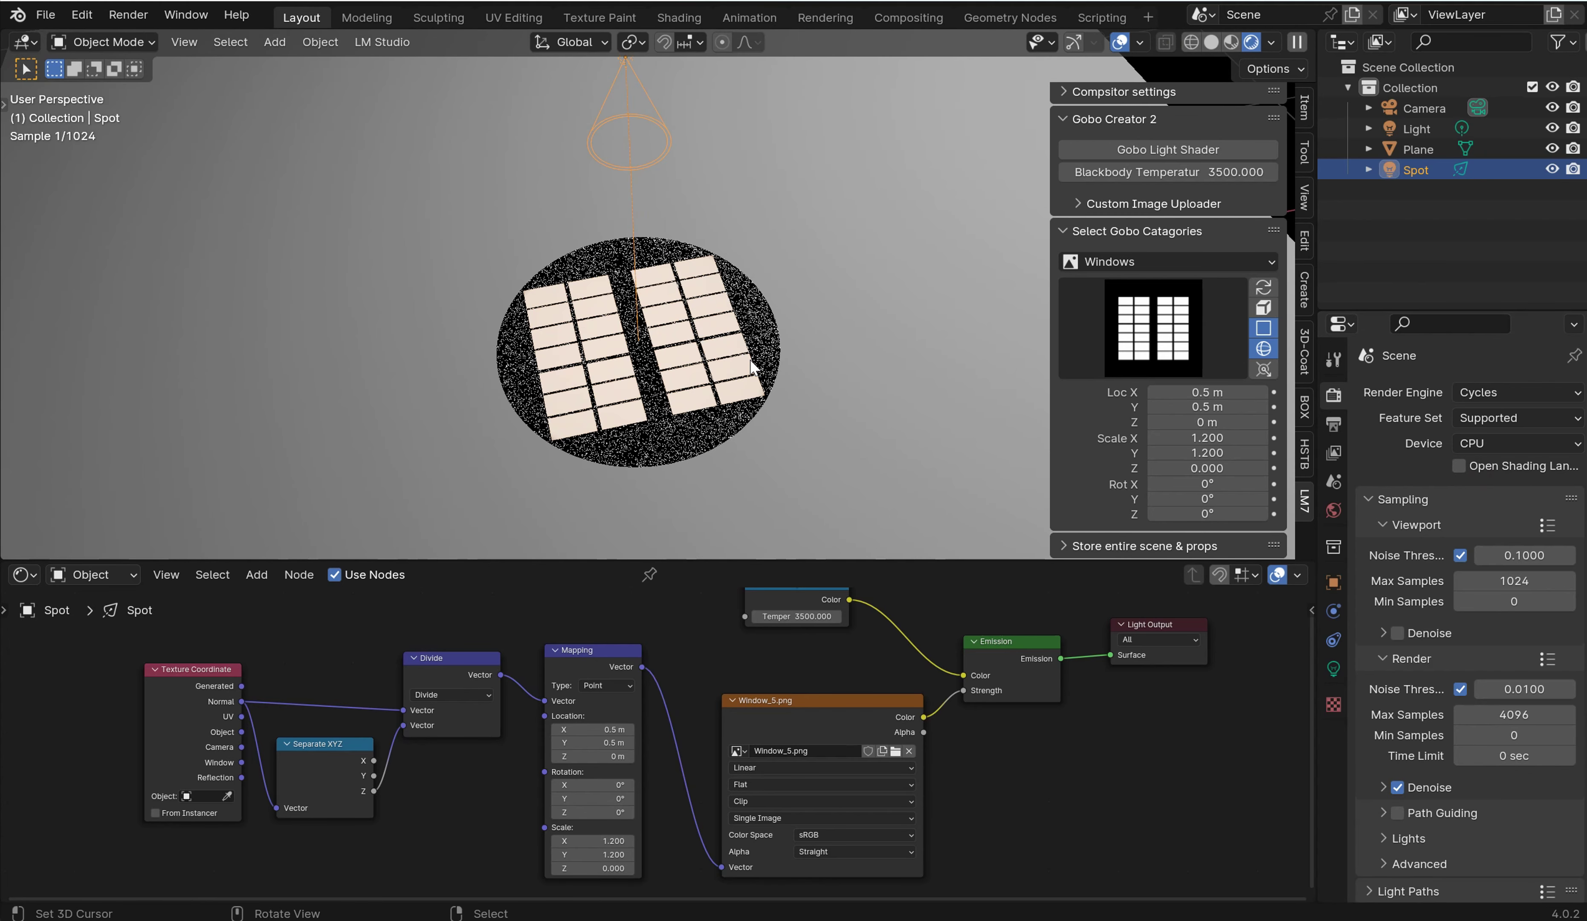
pyautogui.click(1254, 326)
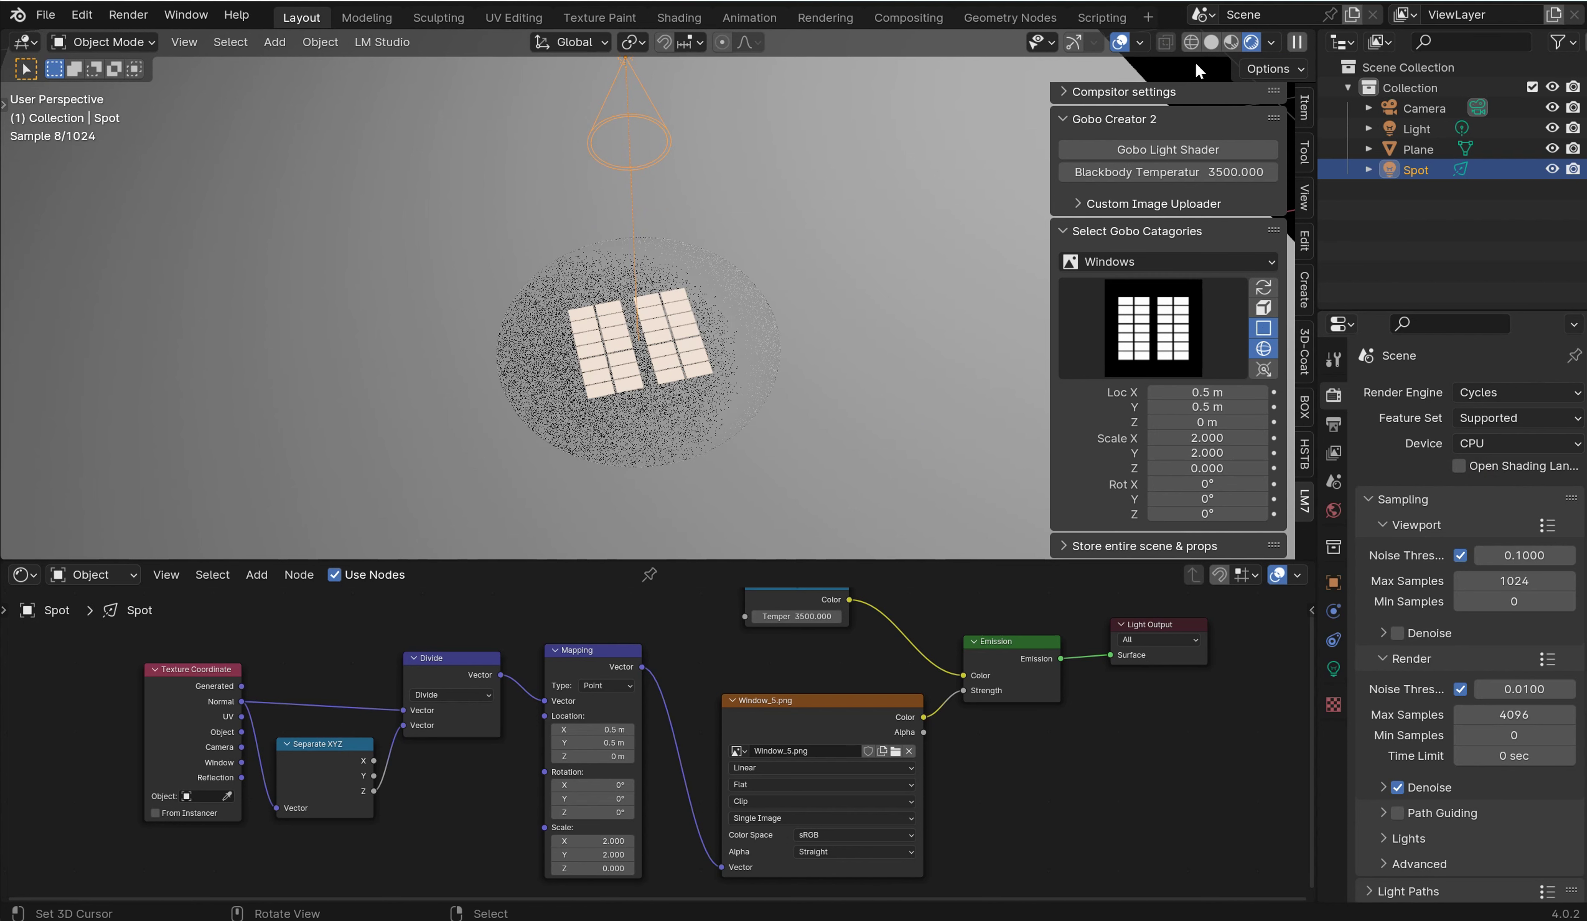
pyautogui.click(1266, 350)
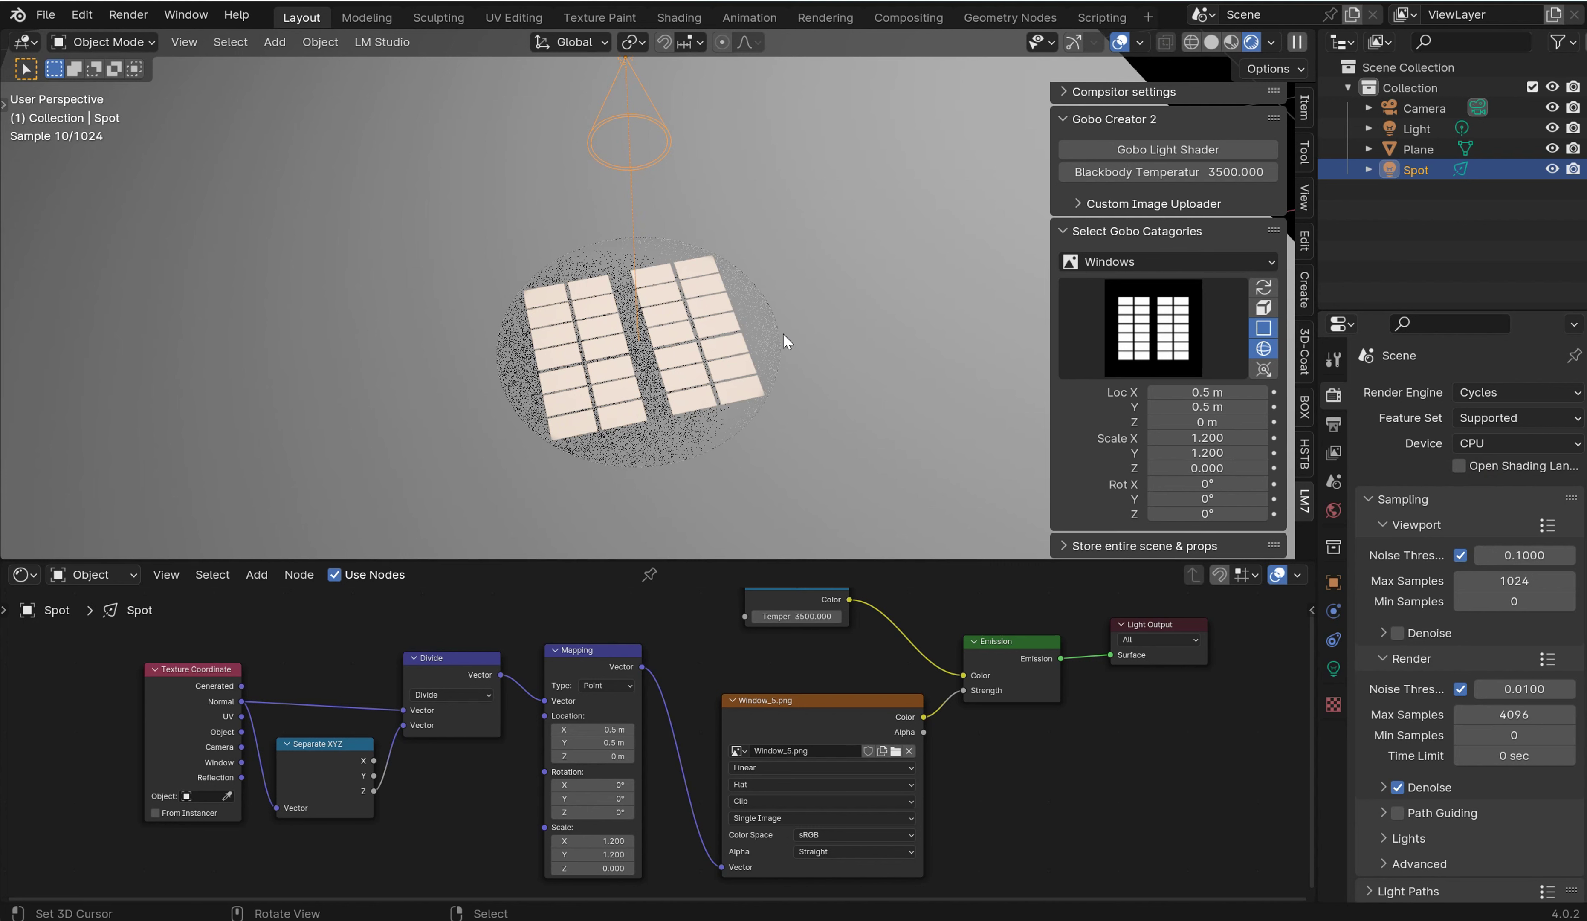
# Step: Pick the Stained_glass.jpg gobo from the Windows category and view it from top (numpad 7)
pyautogui.click(1138, 261)
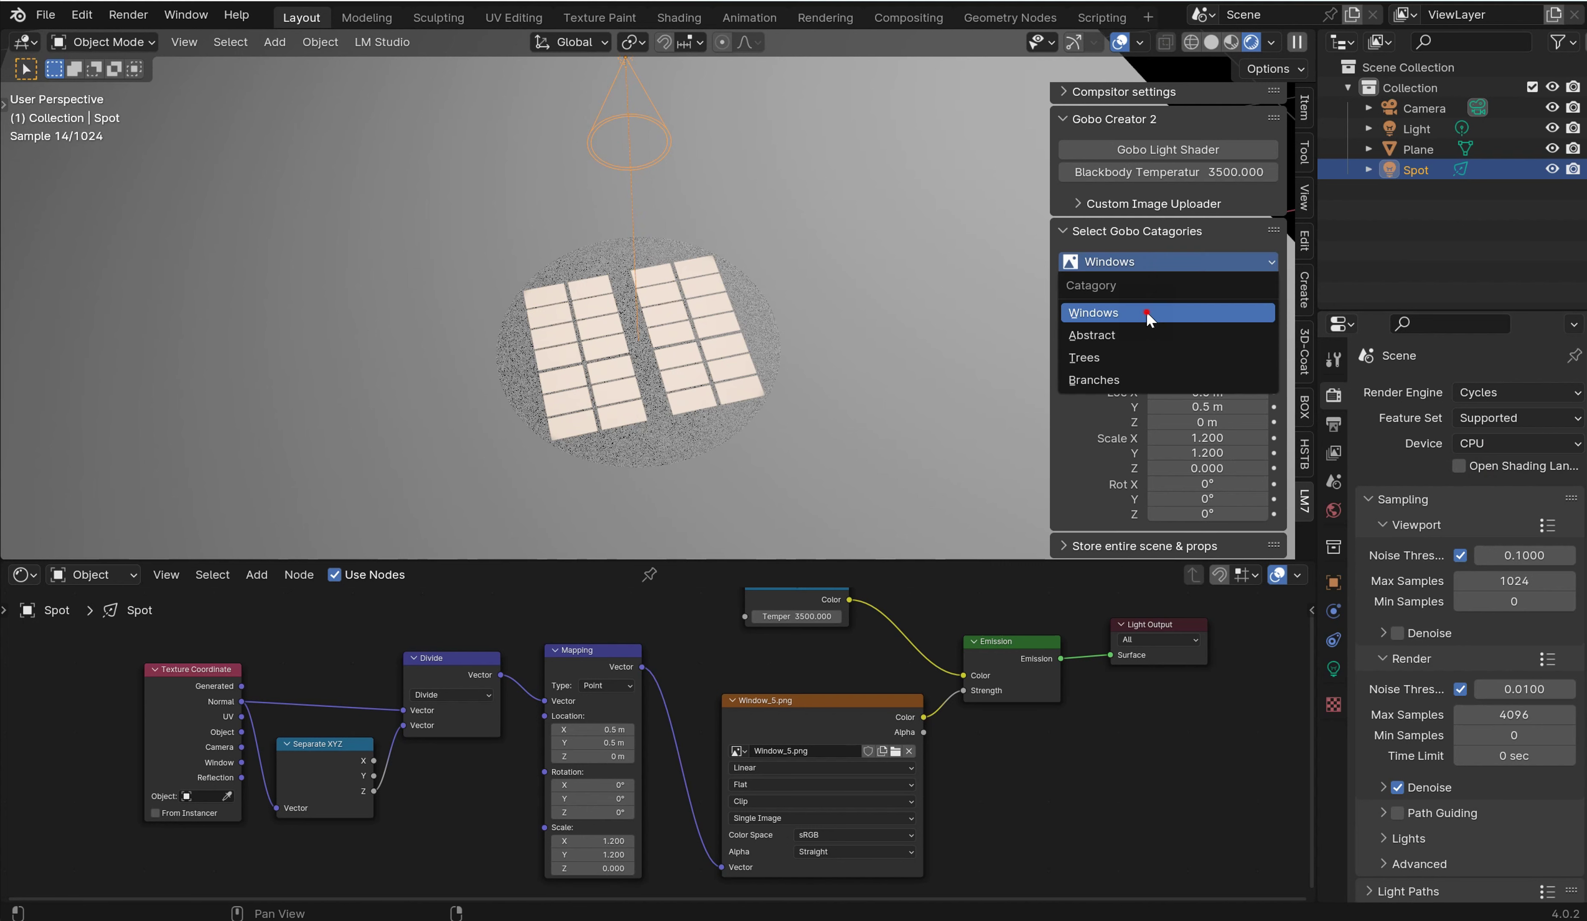
pyautogui.click(1148, 316)
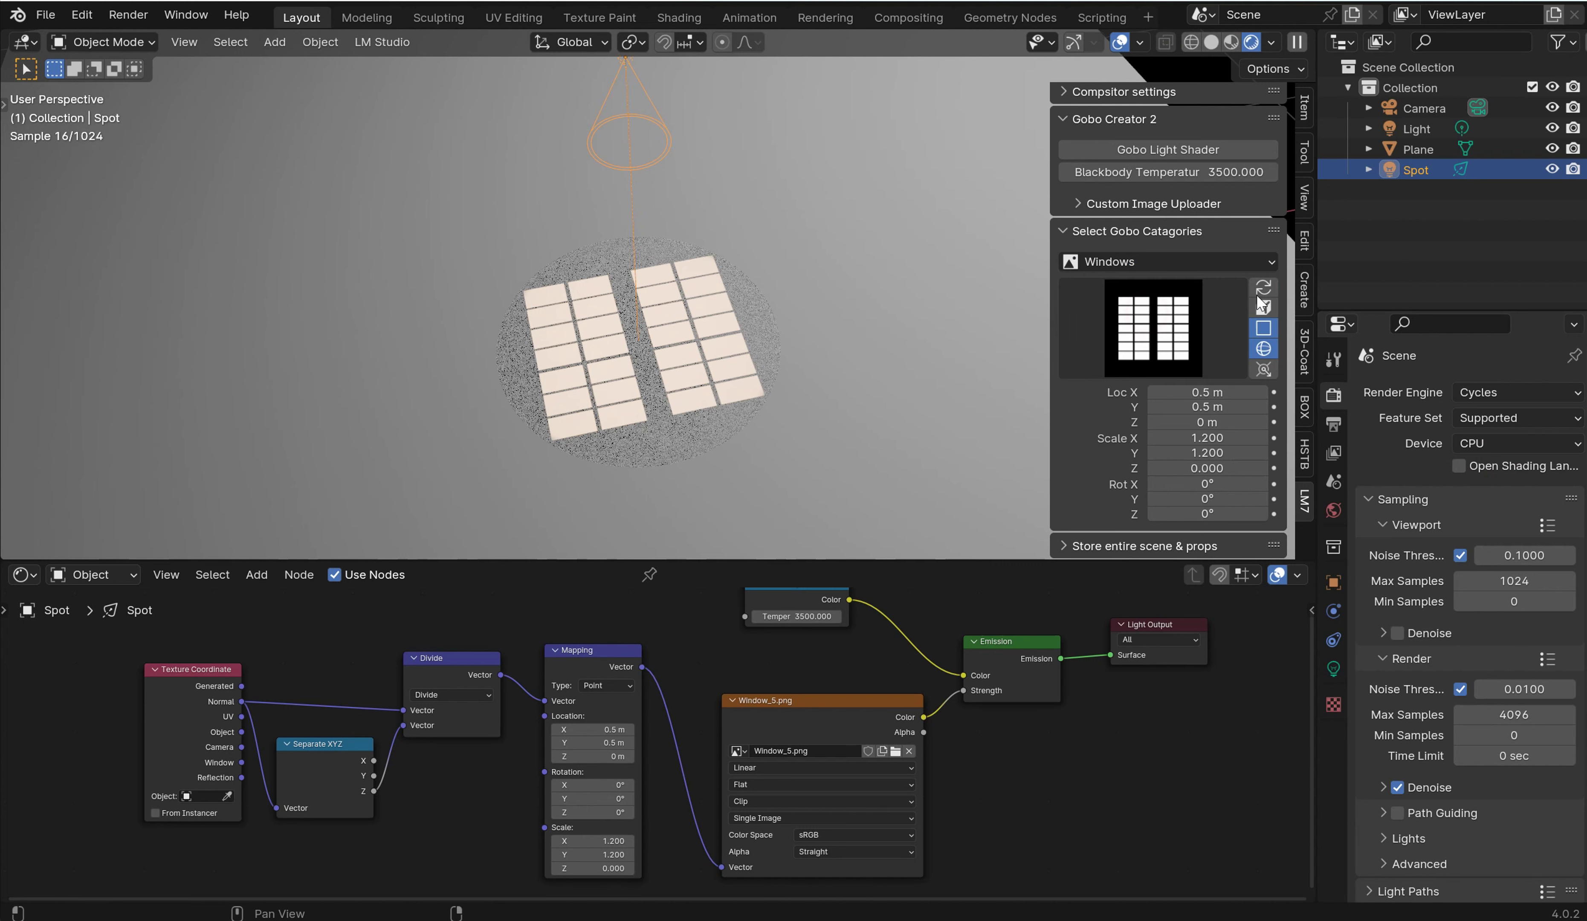
pyautogui.click(1164, 332)
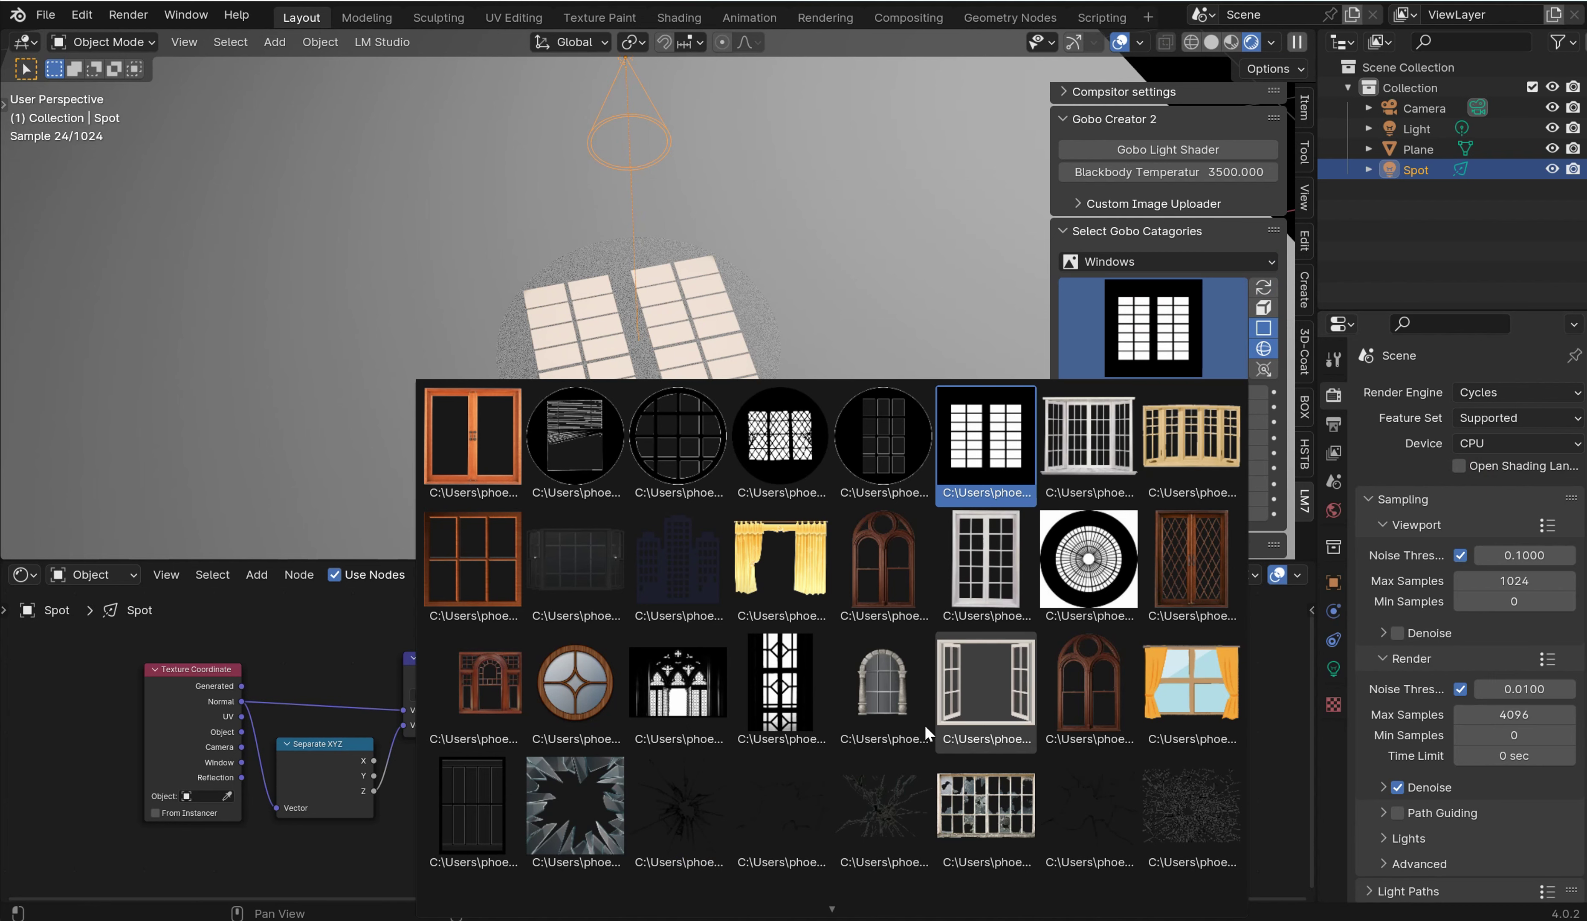
pyautogui.click(689, 691)
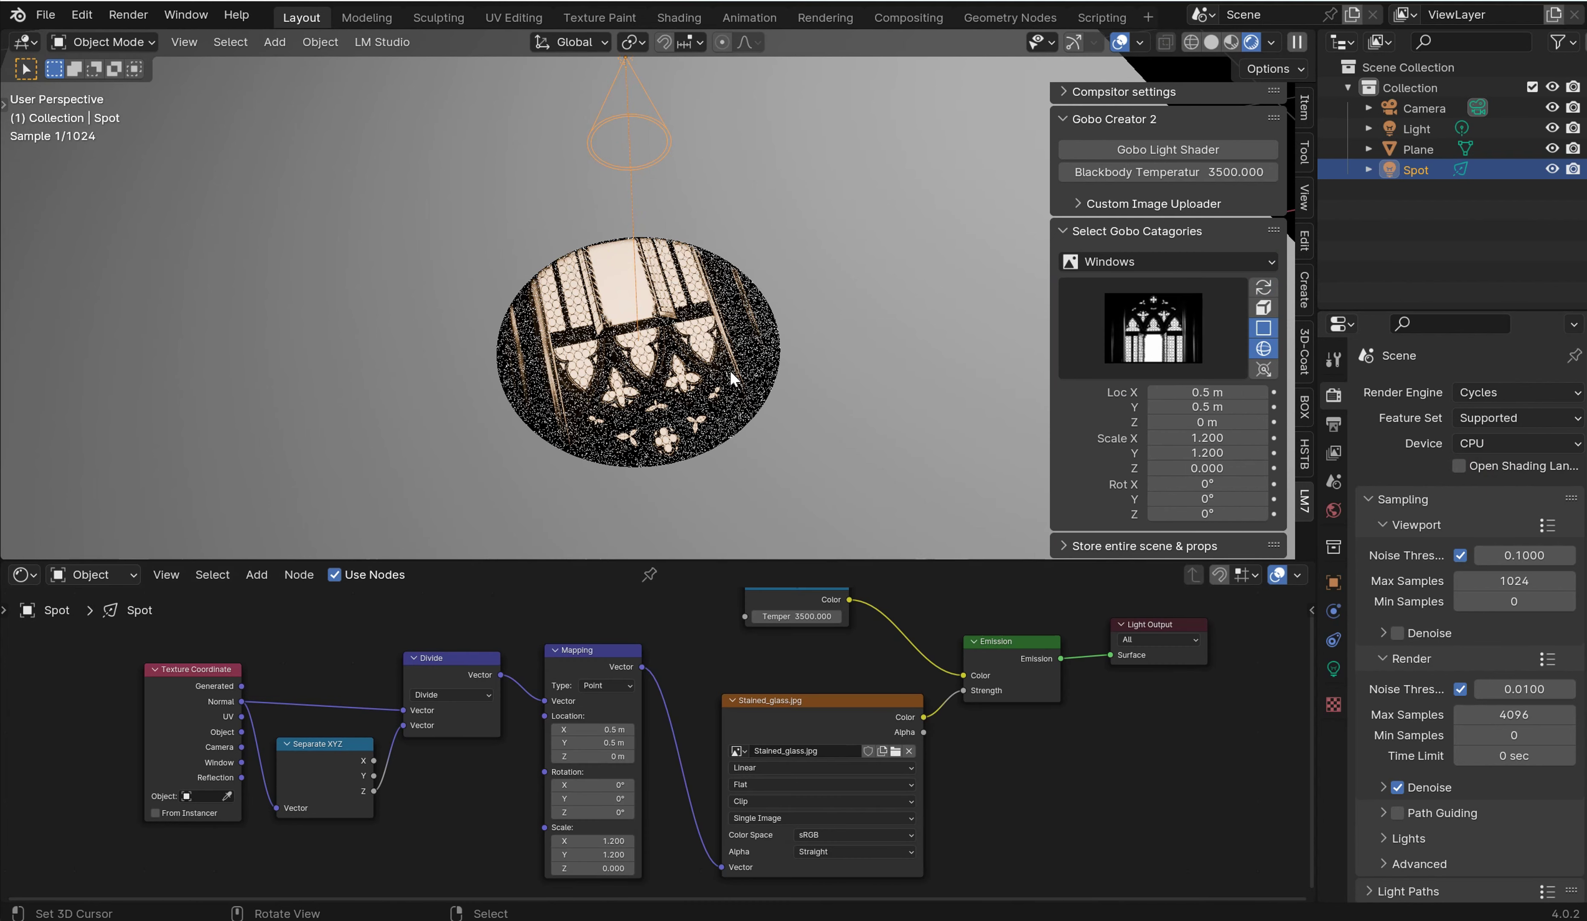
pyautogui.moveTo(575, 329); pyautogui.dragTo(942, 384, button='middle')
pyautogui.press('KP_7')
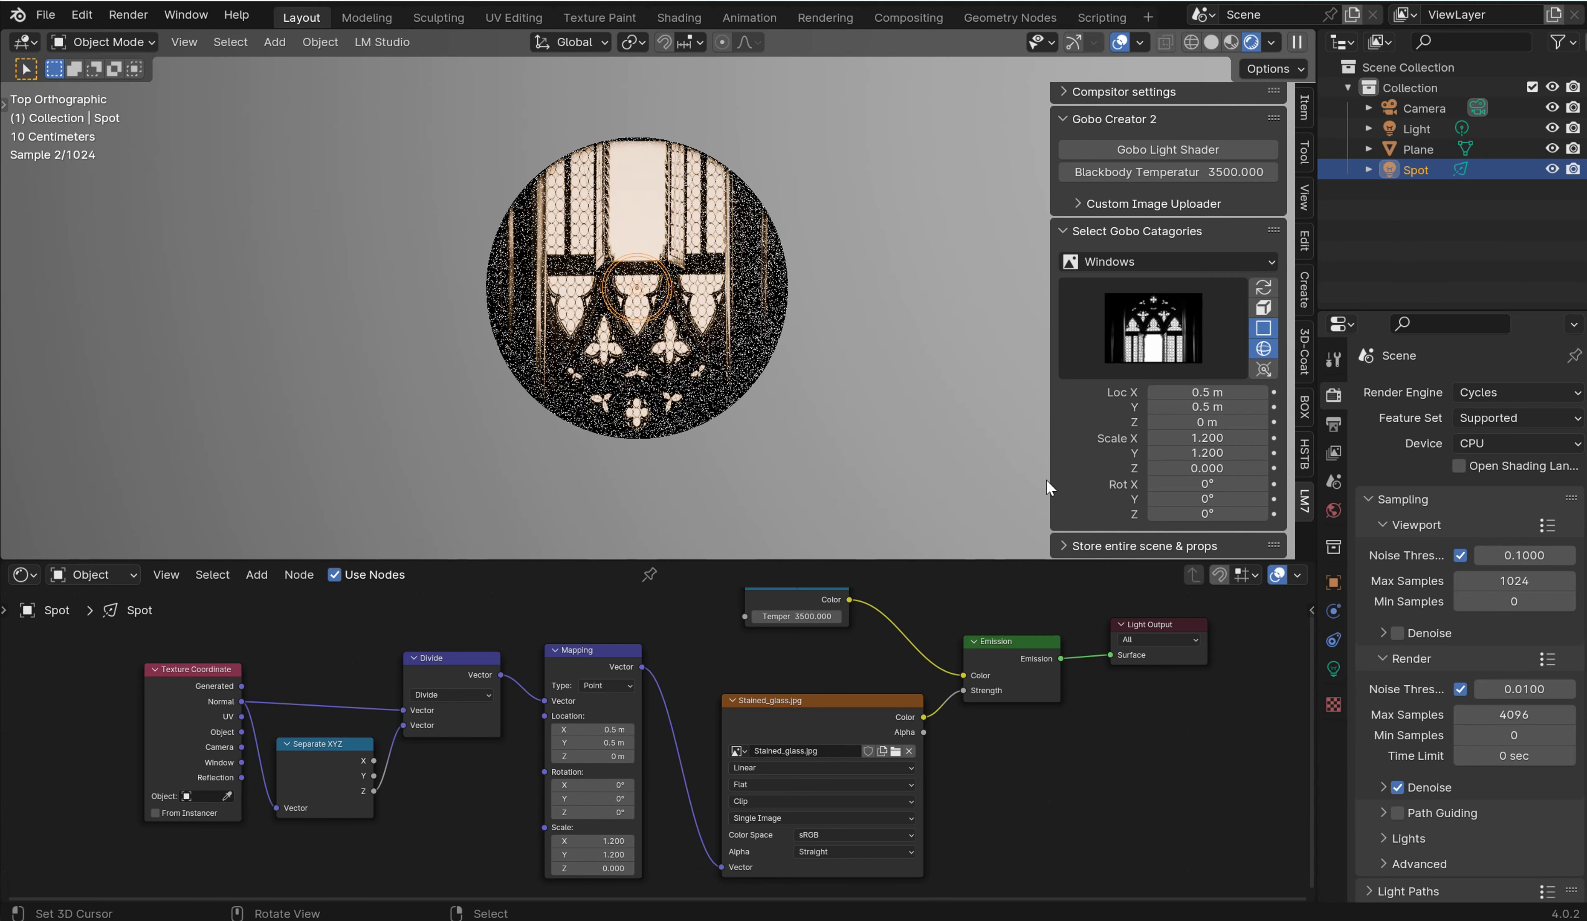
# Step: Rotate the gobo mapping 180° around Z
pyautogui.moveTo(1194, 520); pyautogui.dragTo(1202, 516)
pyautogui.click(1205, 516)
pyautogui.write('9')
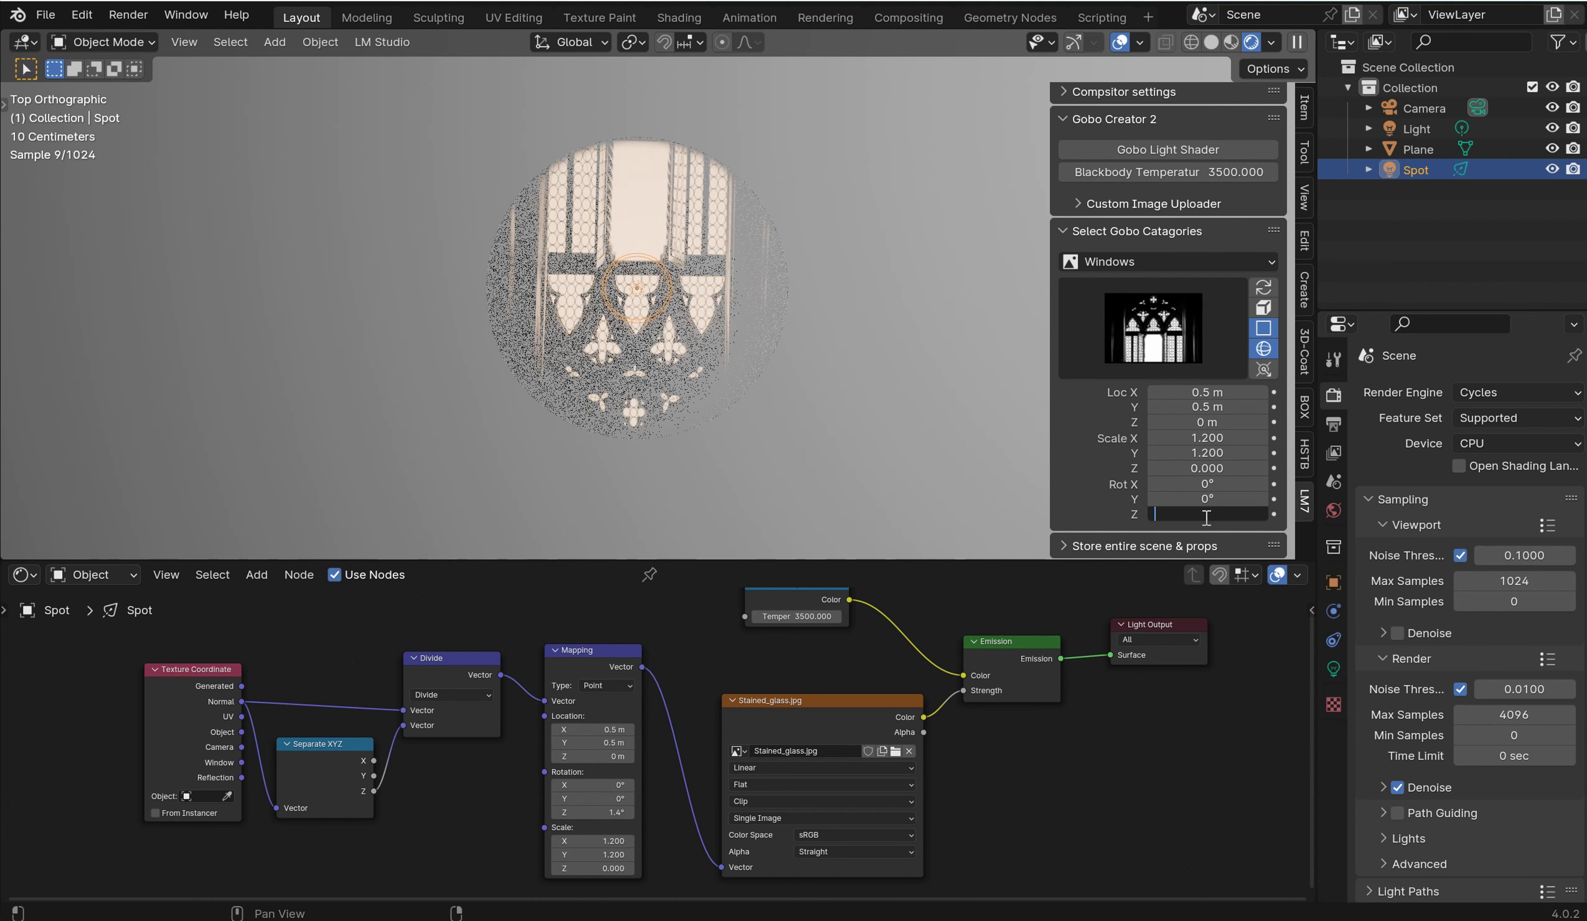
pyautogui.write('180')
pyautogui.press('Return')
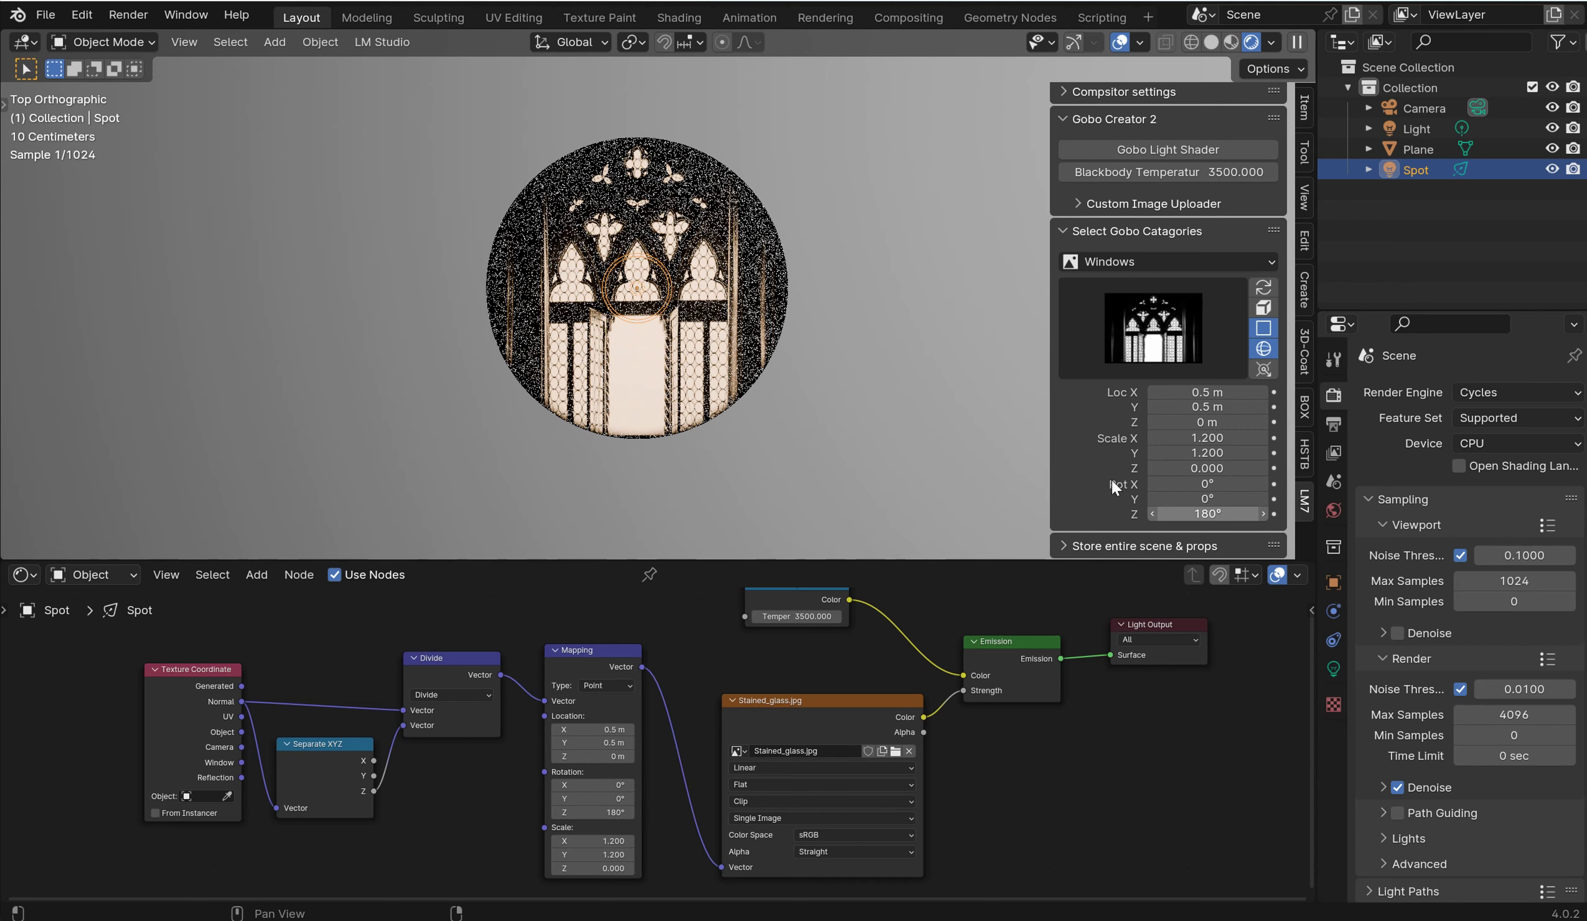
# Step: Adjust the spotlight's intensity with the intensity modal
pyautogui.scroll(3, 863, 311)
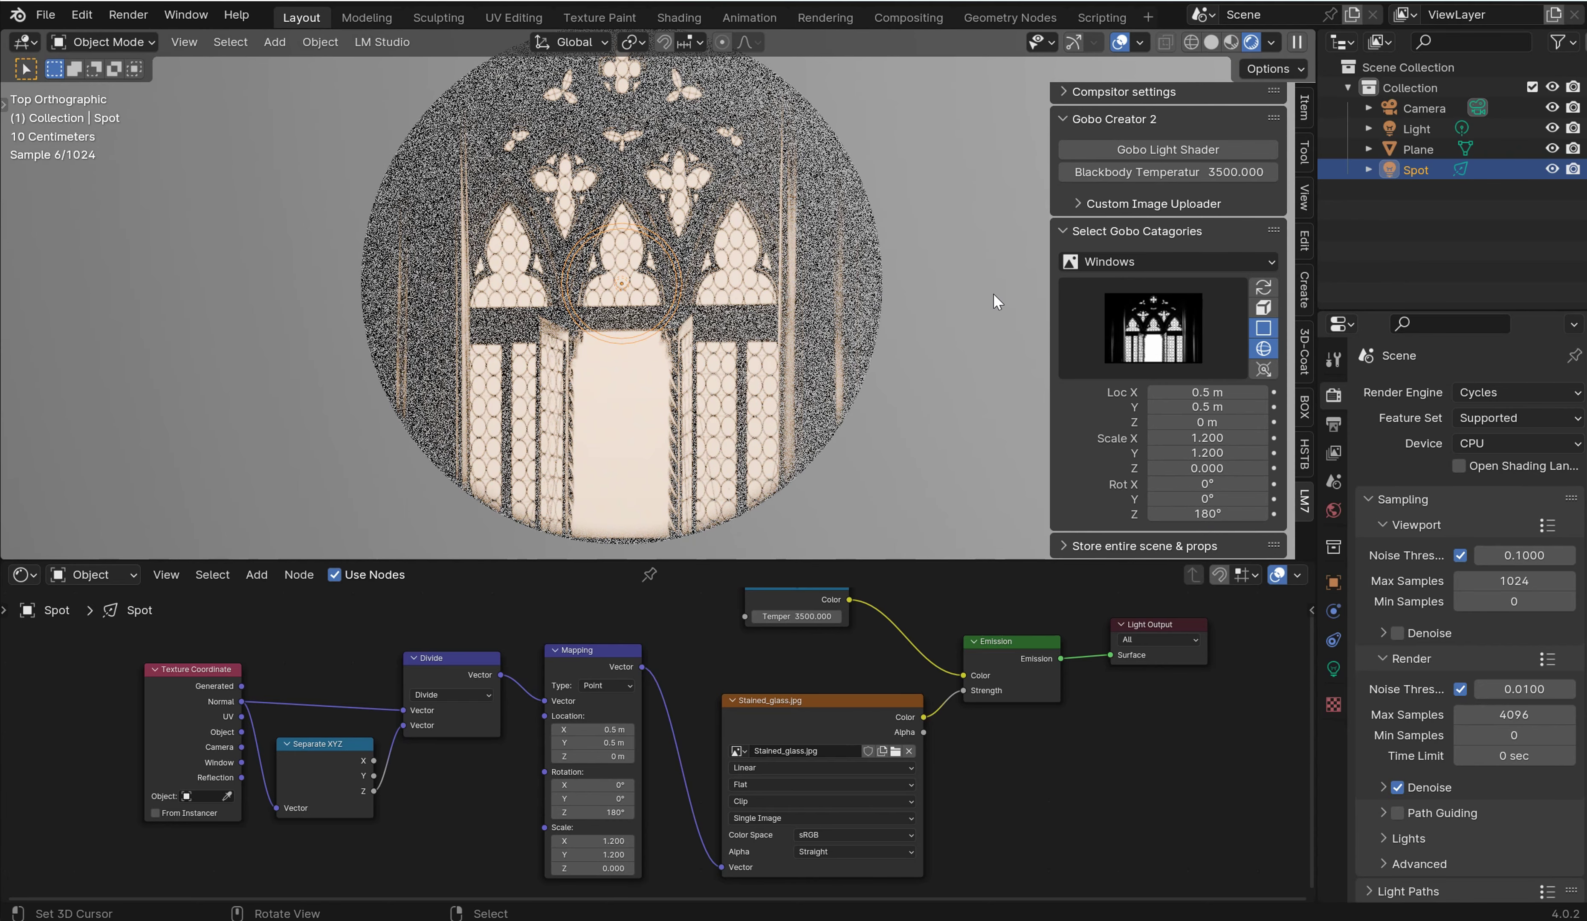
pyautogui.scroll(-3, 903, 285)
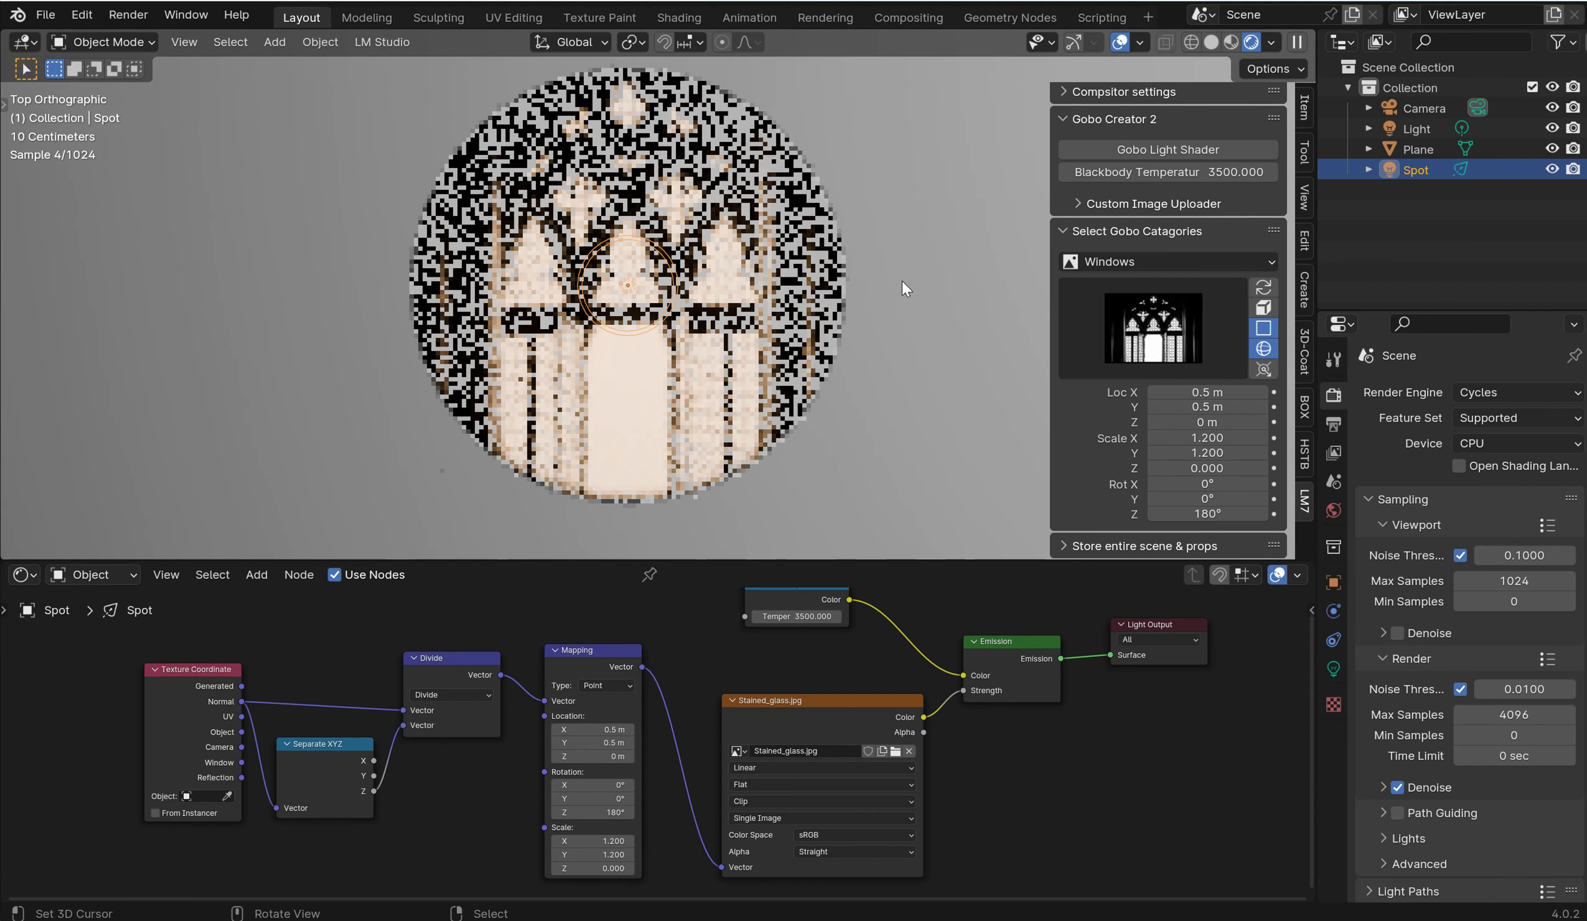
pyautogui.hotkey('alt', 'i')
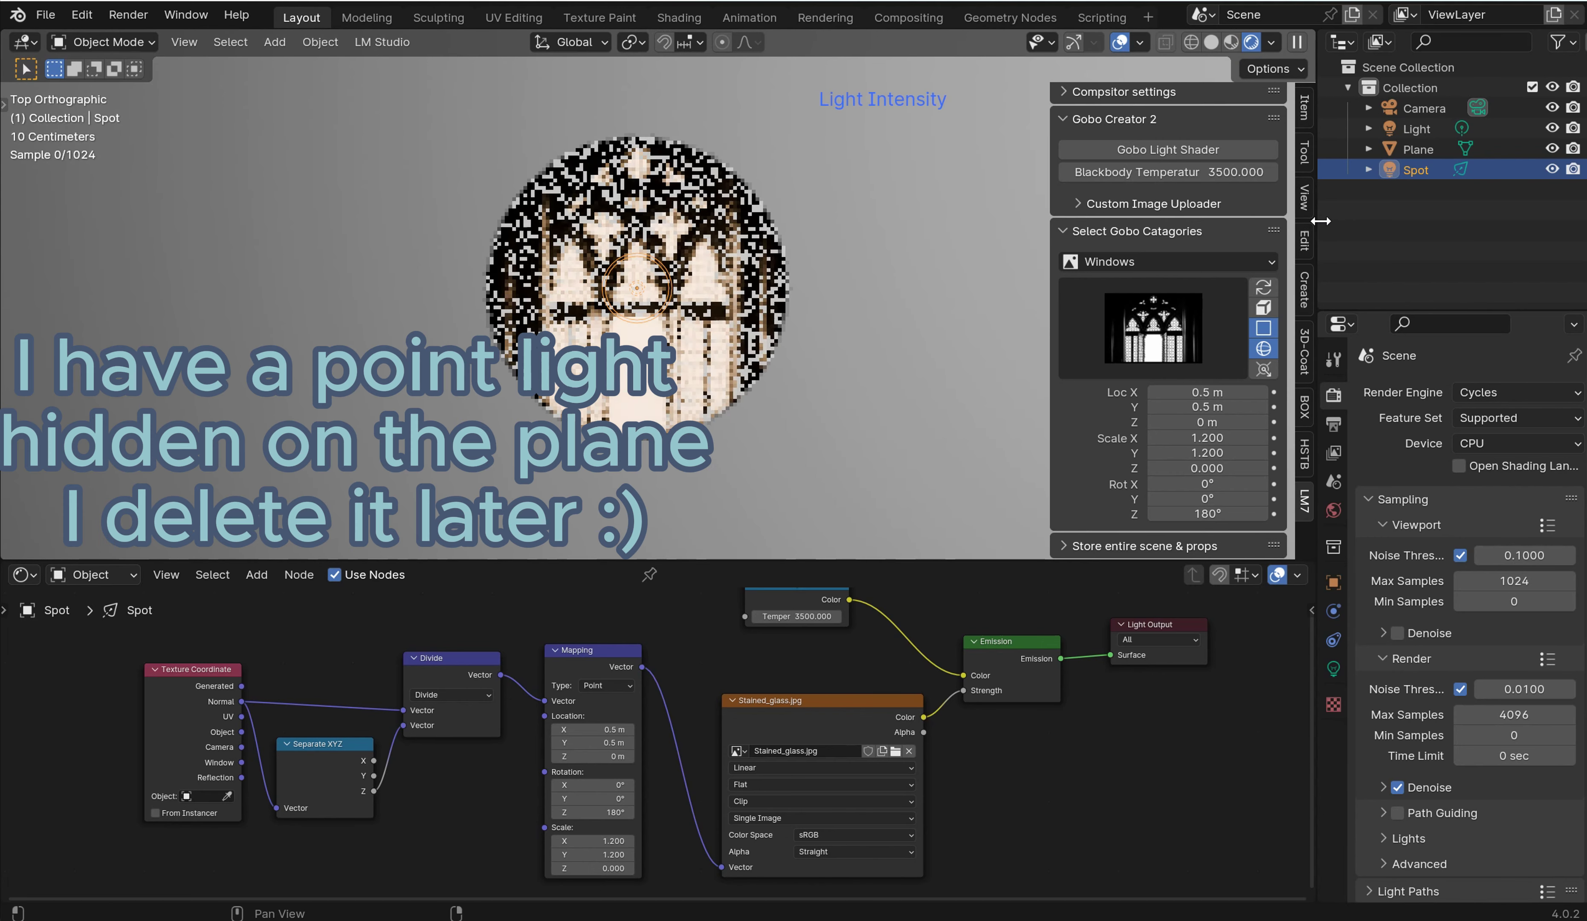
pyautogui.click(1206, 242)
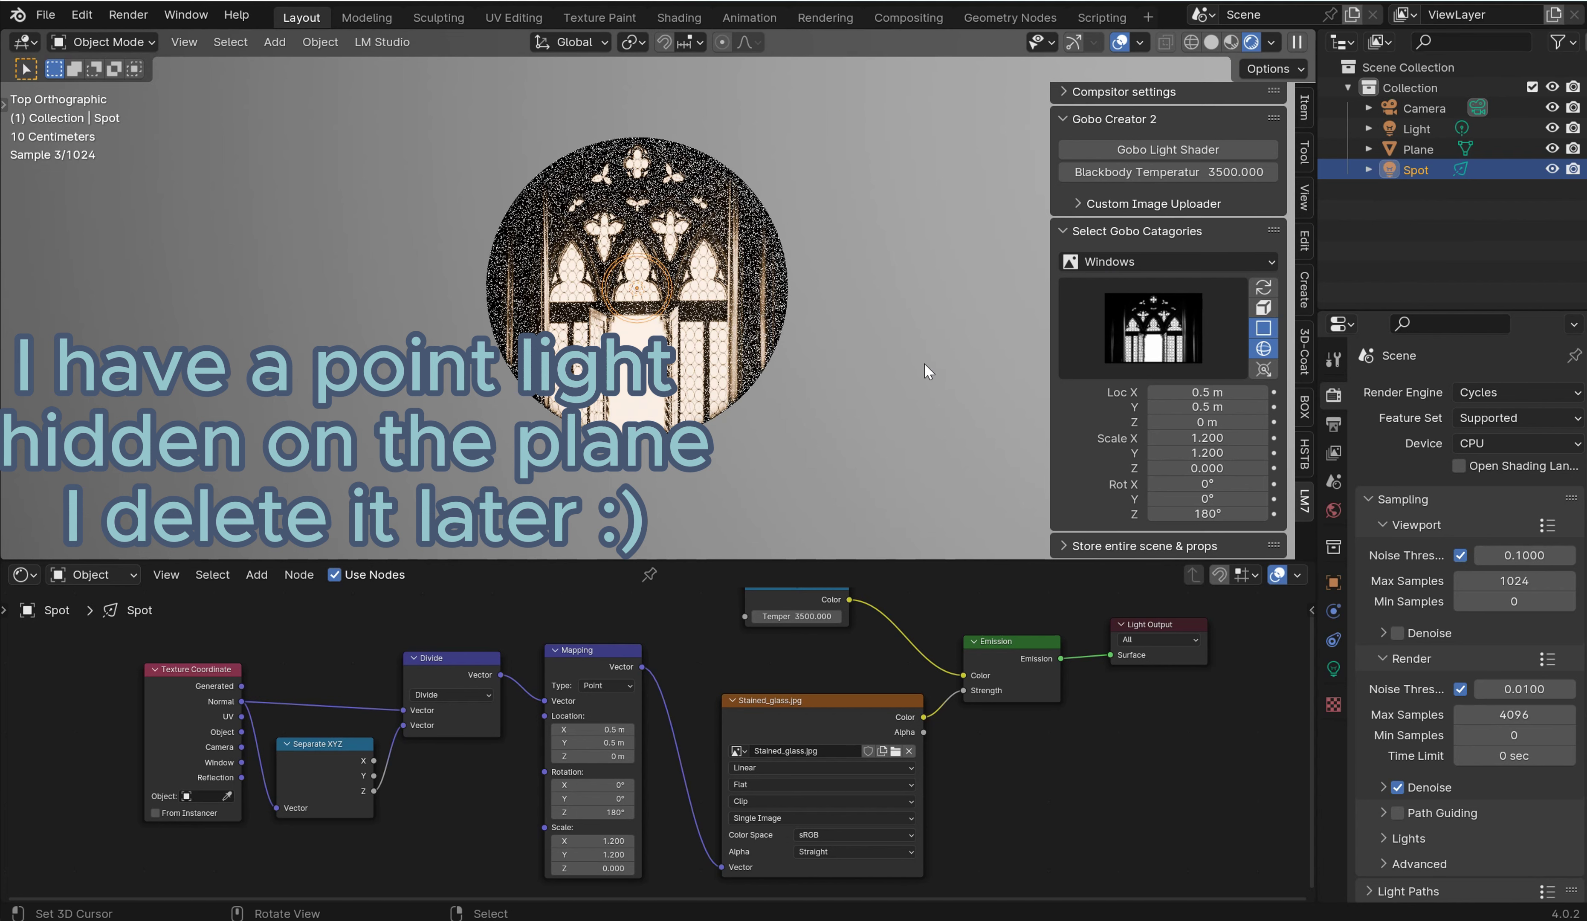
# Step: Select the Stained_glass.jpg image node in an enlarged node editor with its sidebar shown
pyautogui.hscroll(5, 1003, 740)
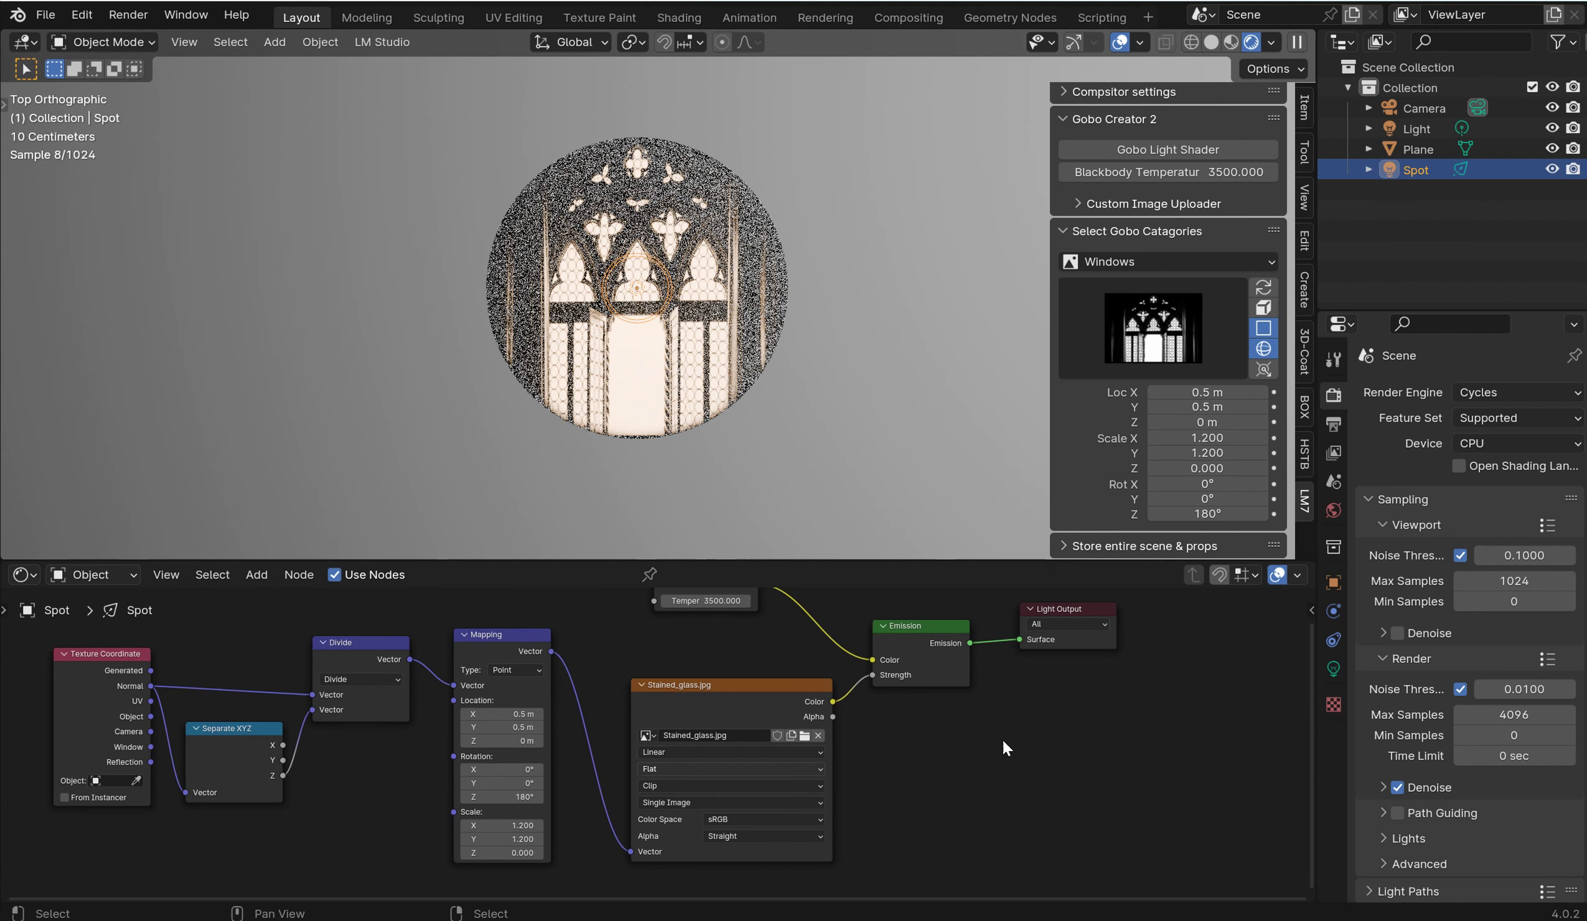
pyautogui.press('n')
pyautogui.click(450, 666)
pyautogui.press('n')
pyautogui.moveTo(552, 558); pyautogui.dragTo(601, 387)
pyautogui.scroll(2, 656, 618)
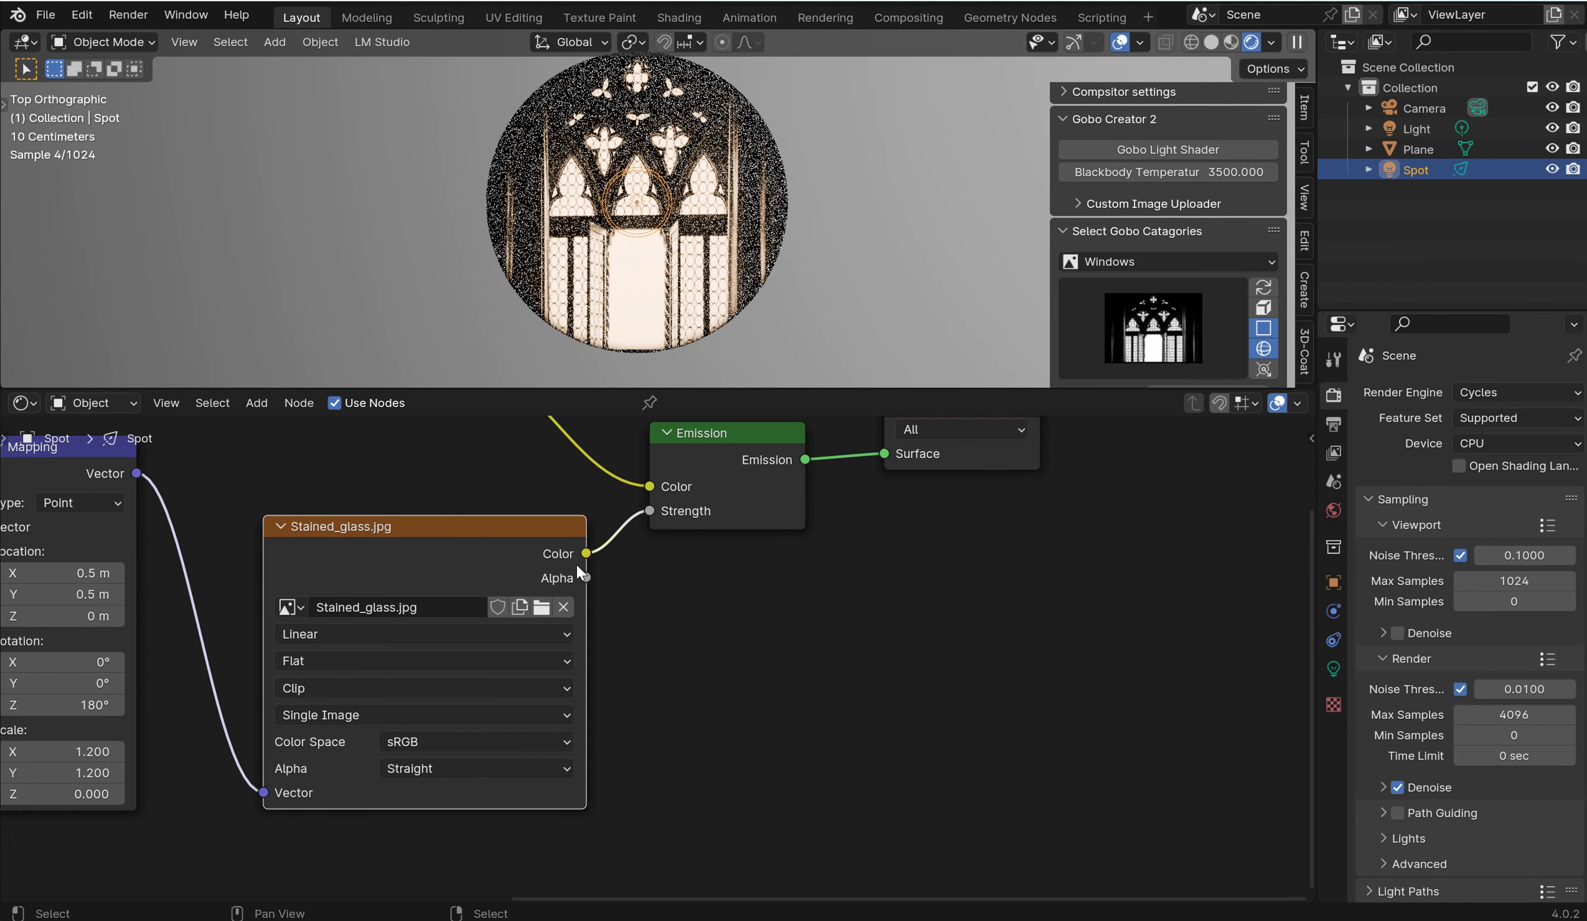
pyautogui.moveTo(457, 542)
pyautogui.mouseDown()
pyautogui.moveTo(481, 526)
pyautogui.moveTo(452, 521)
pyautogui.mouseUp()
pyautogui.press('n')
# Step: Set the image node's Source to Movie and unlink the stained-glass image
pyautogui.click(1106, 587)
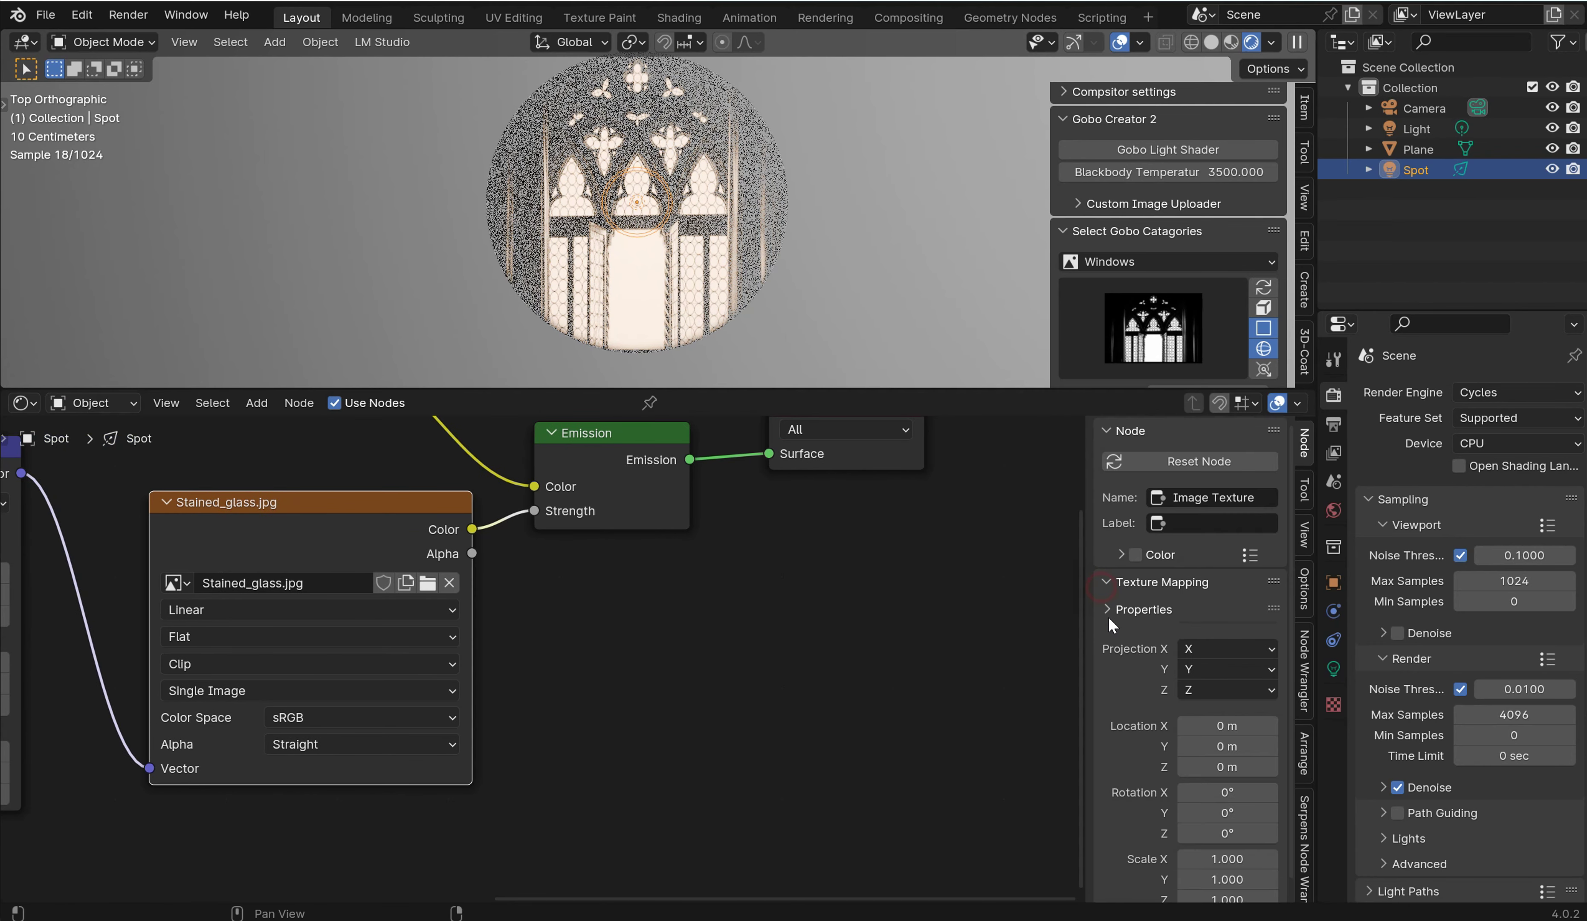
pyautogui.click(1106, 588)
pyautogui.click(1103, 610)
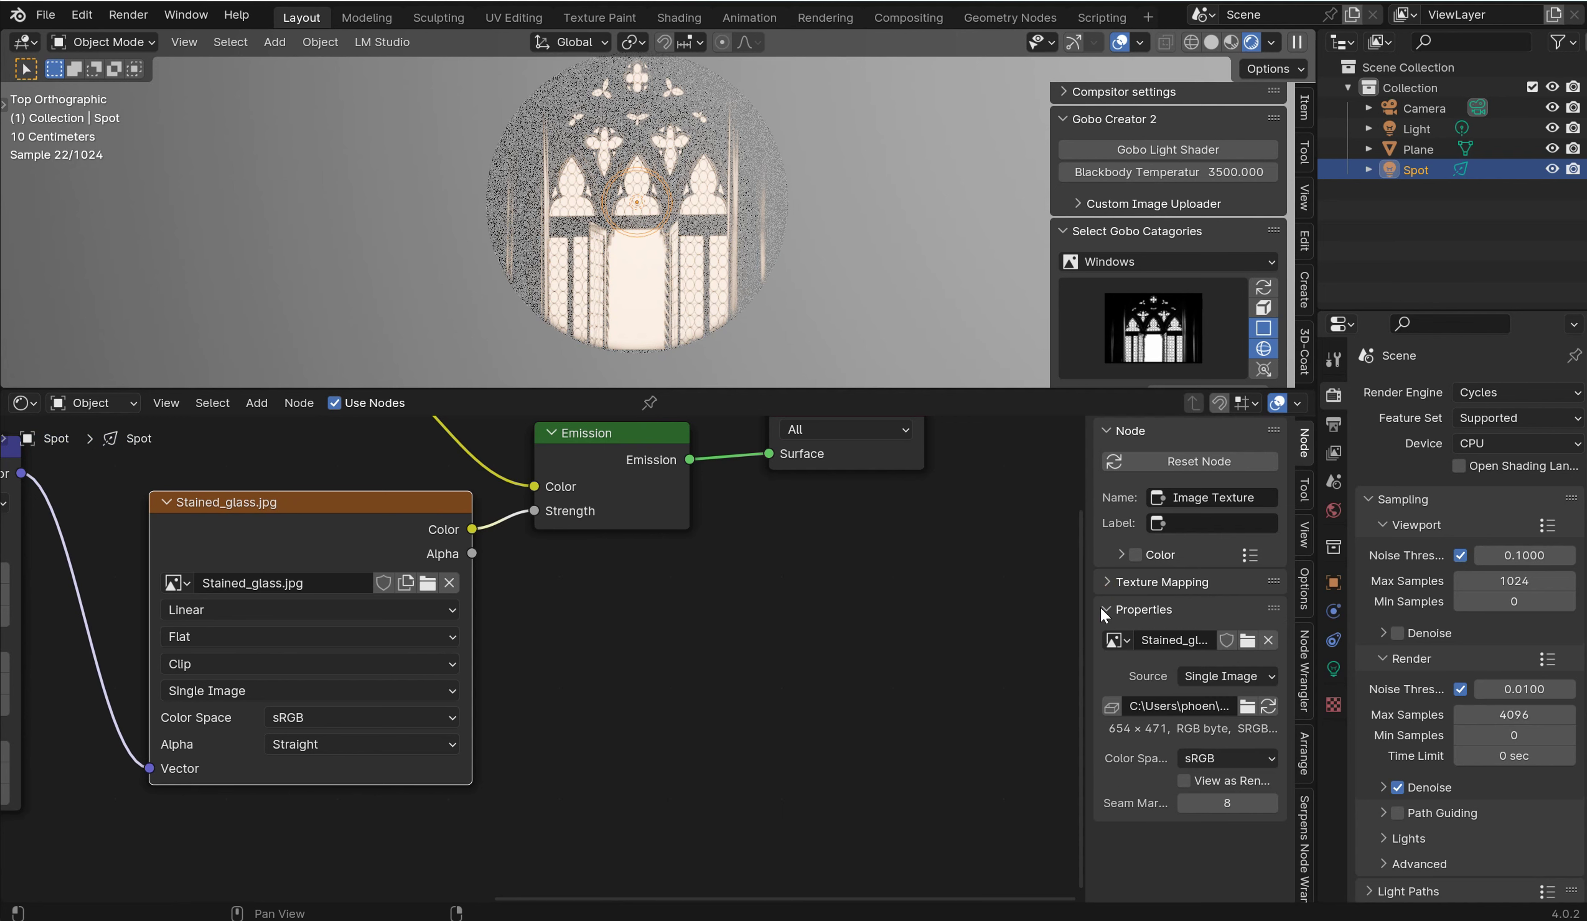
pyautogui.moveTo(511, 621); pyautogui.dragTo(719, 615, button='middle')
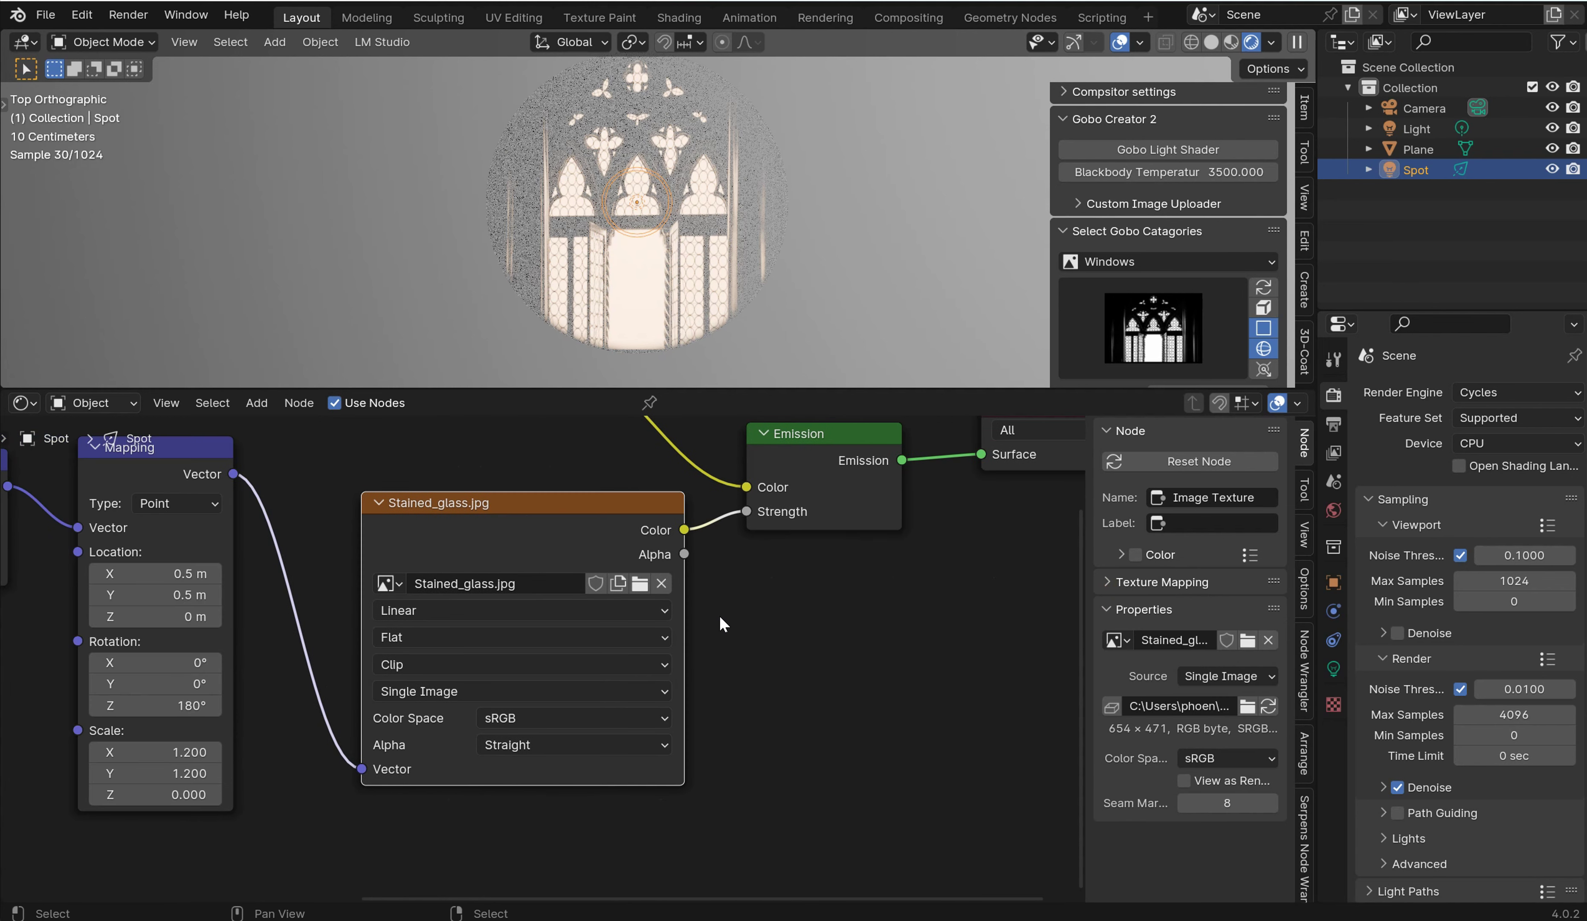
pyautogui.scroll(2, 719, 616)
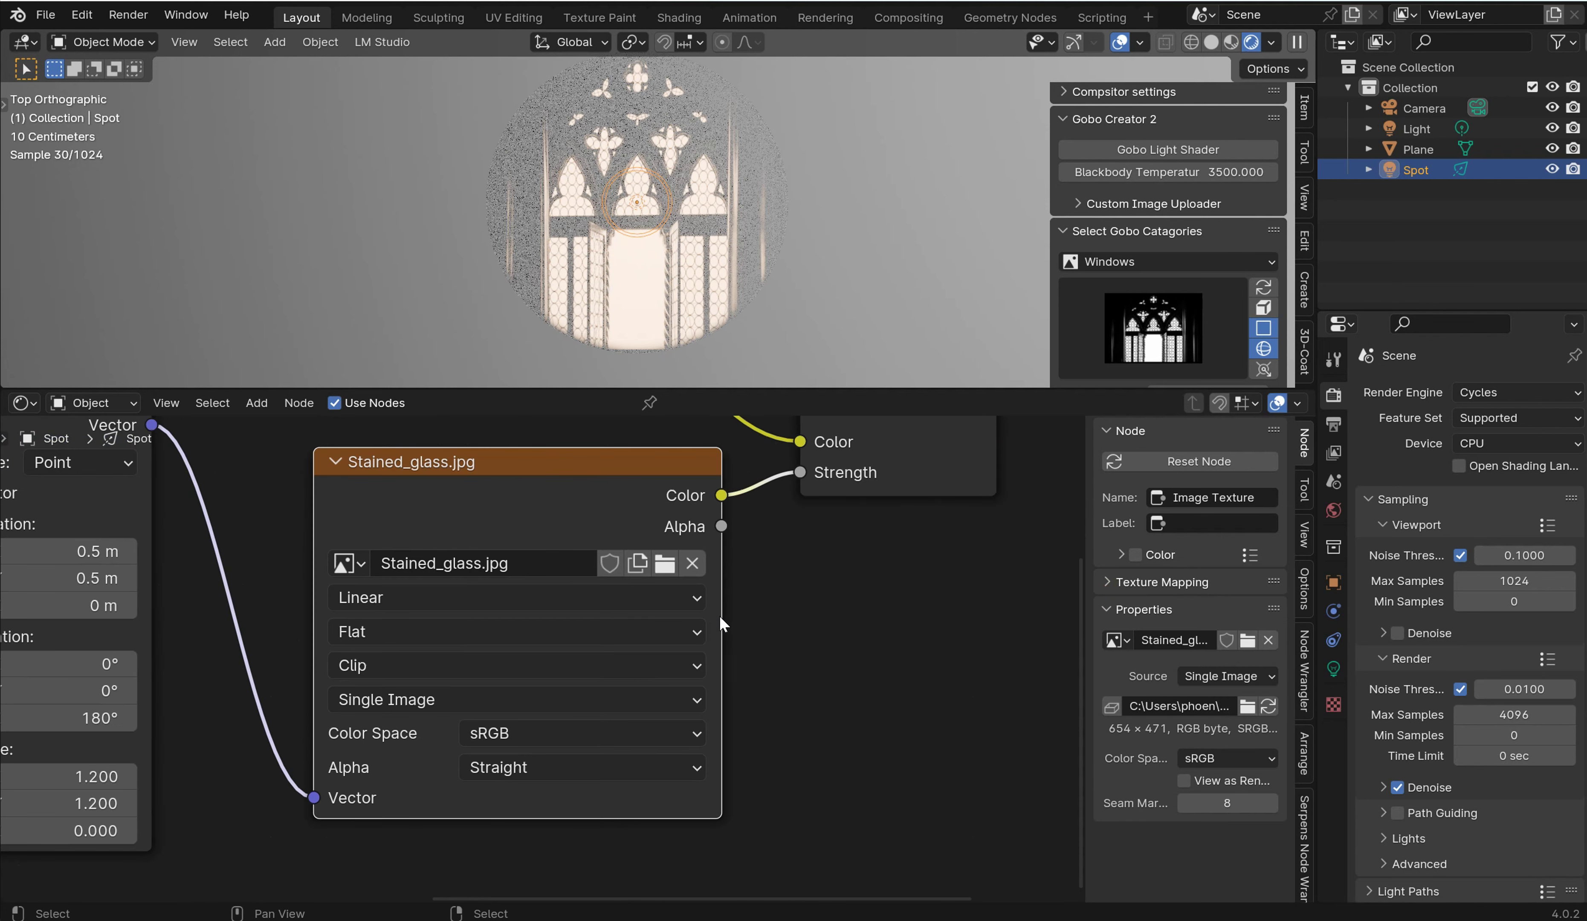
pyautogui.click(703, 706)
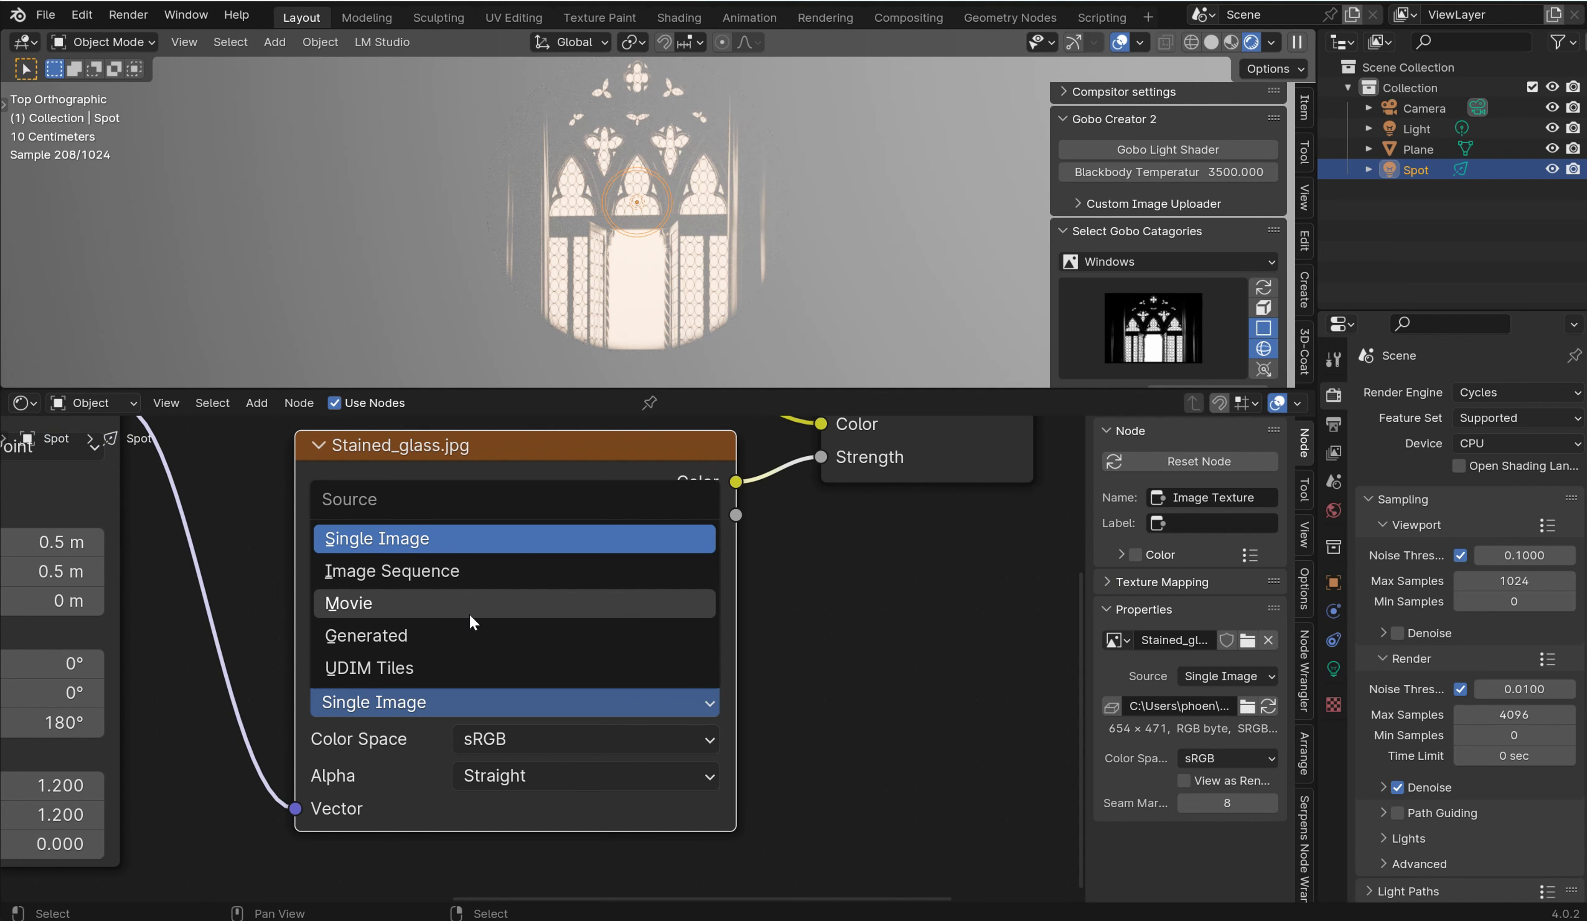
pyautogui.click(457, 603)
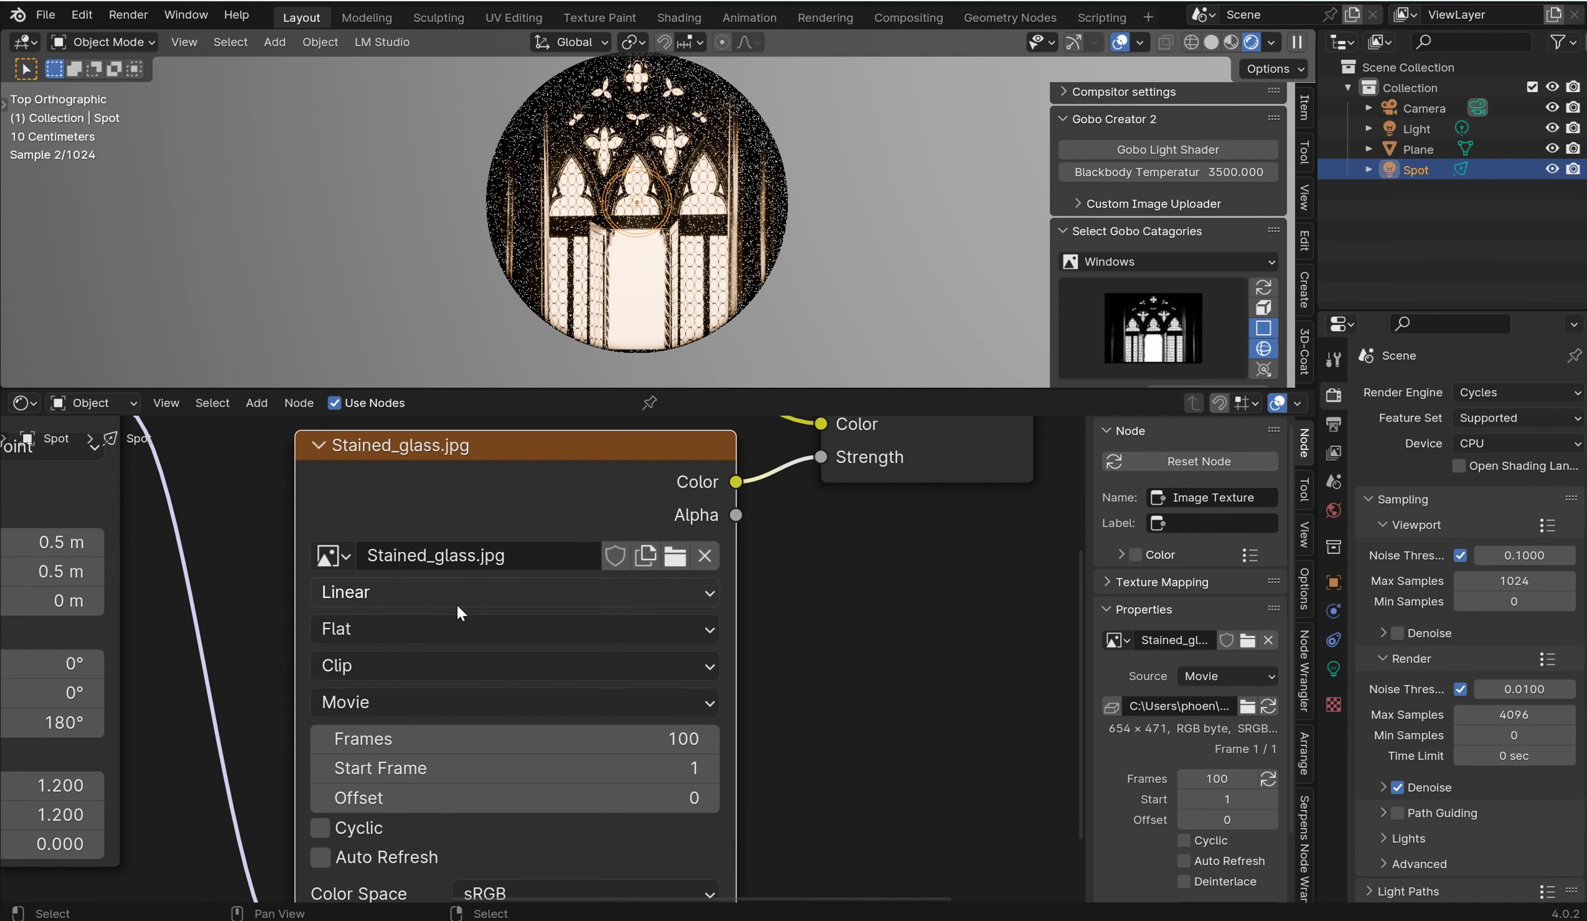
pyautogui.click(705, 556)
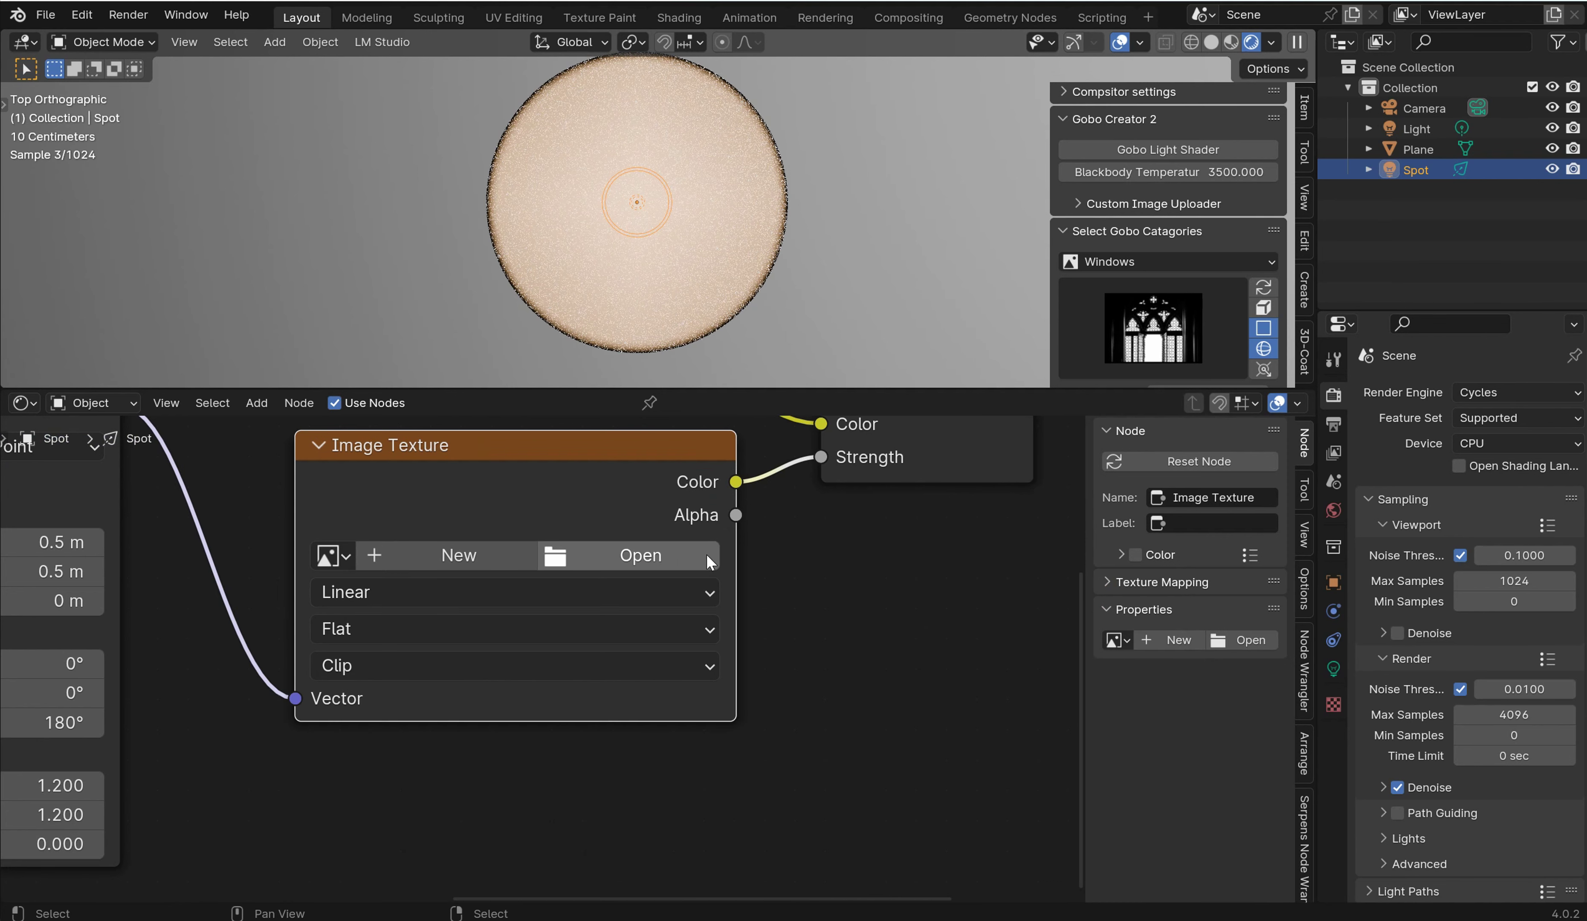
# Step: Enlarge the 3D viewport and expand the Custom Image Uploader section
pyautogui.scroll(-5, 1121, 328)
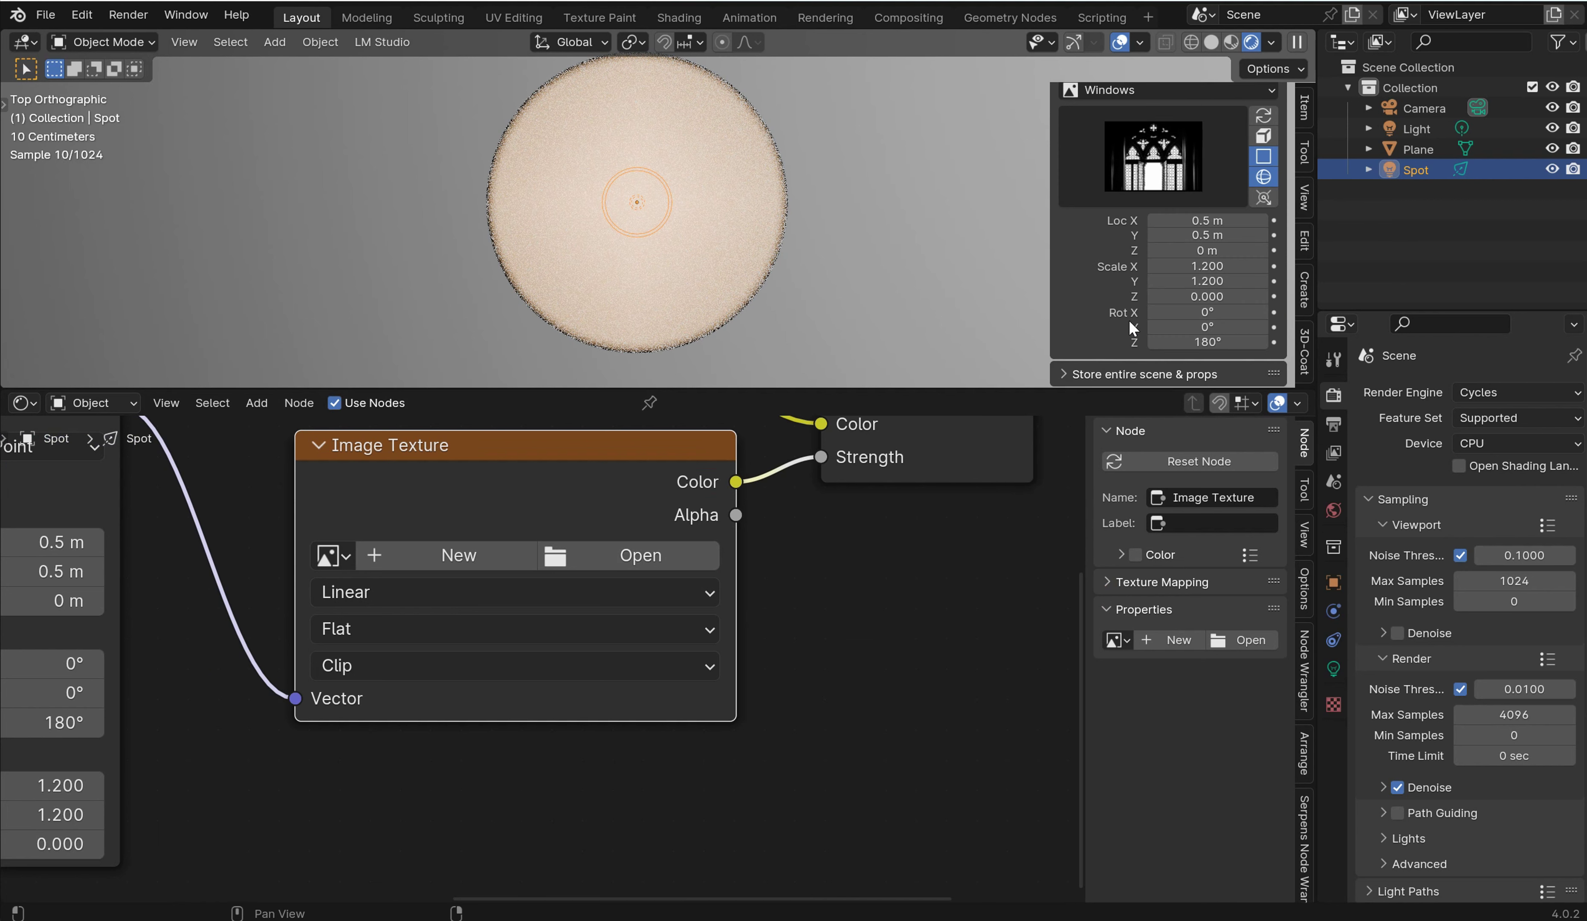
pyautogui.scroll(6, 1140, 264)
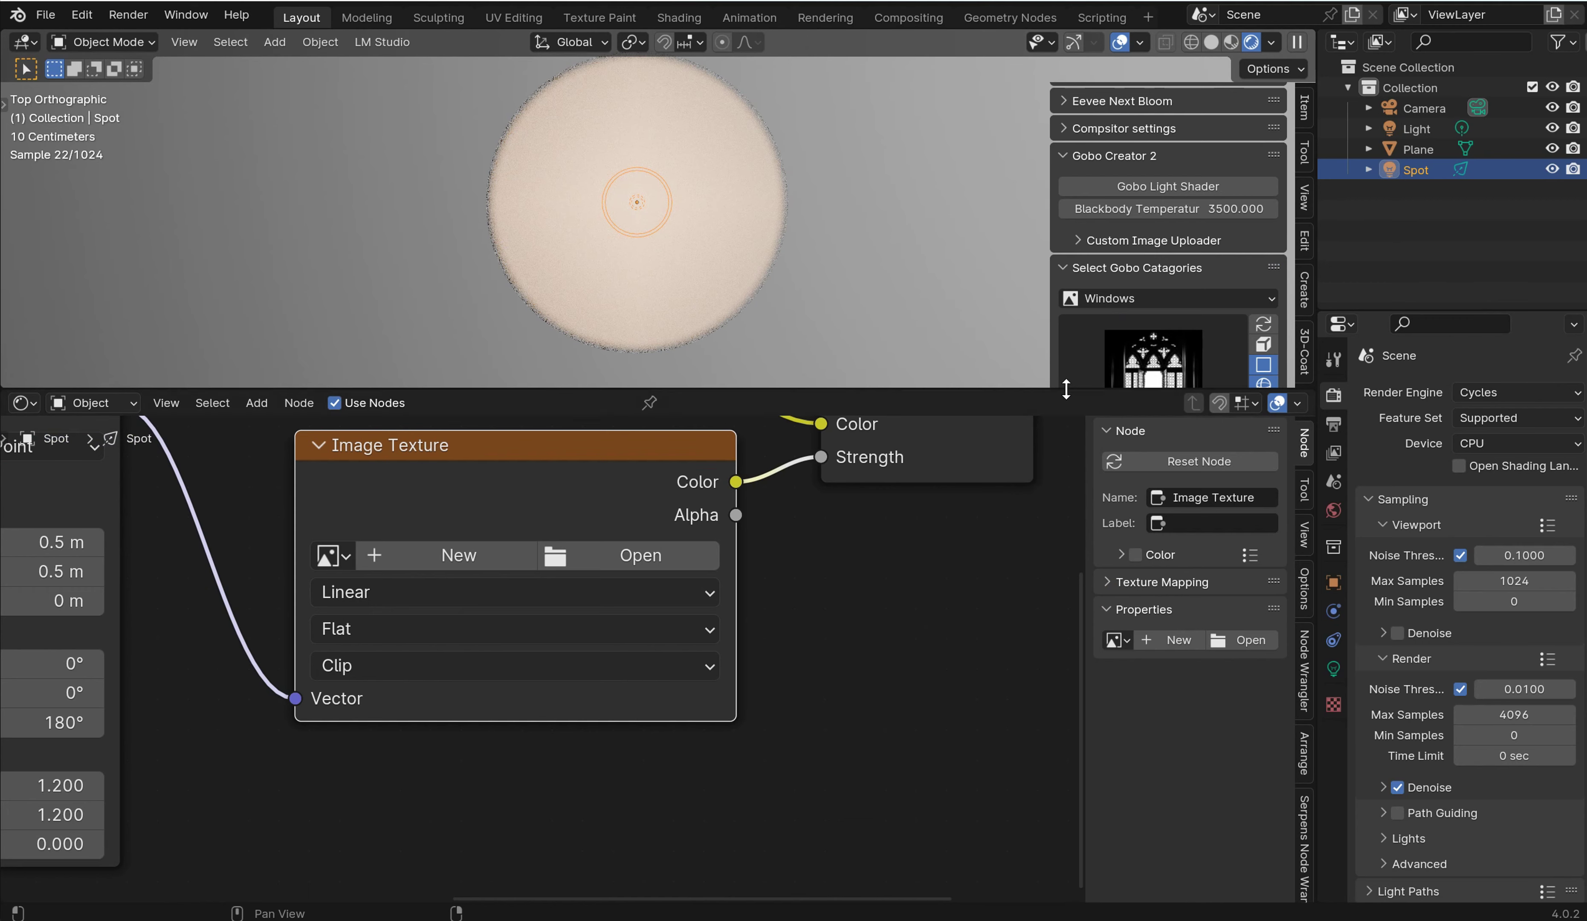
pyautogui.moveTo(1077, 437); pyautogui.dragTo(1076, 626)
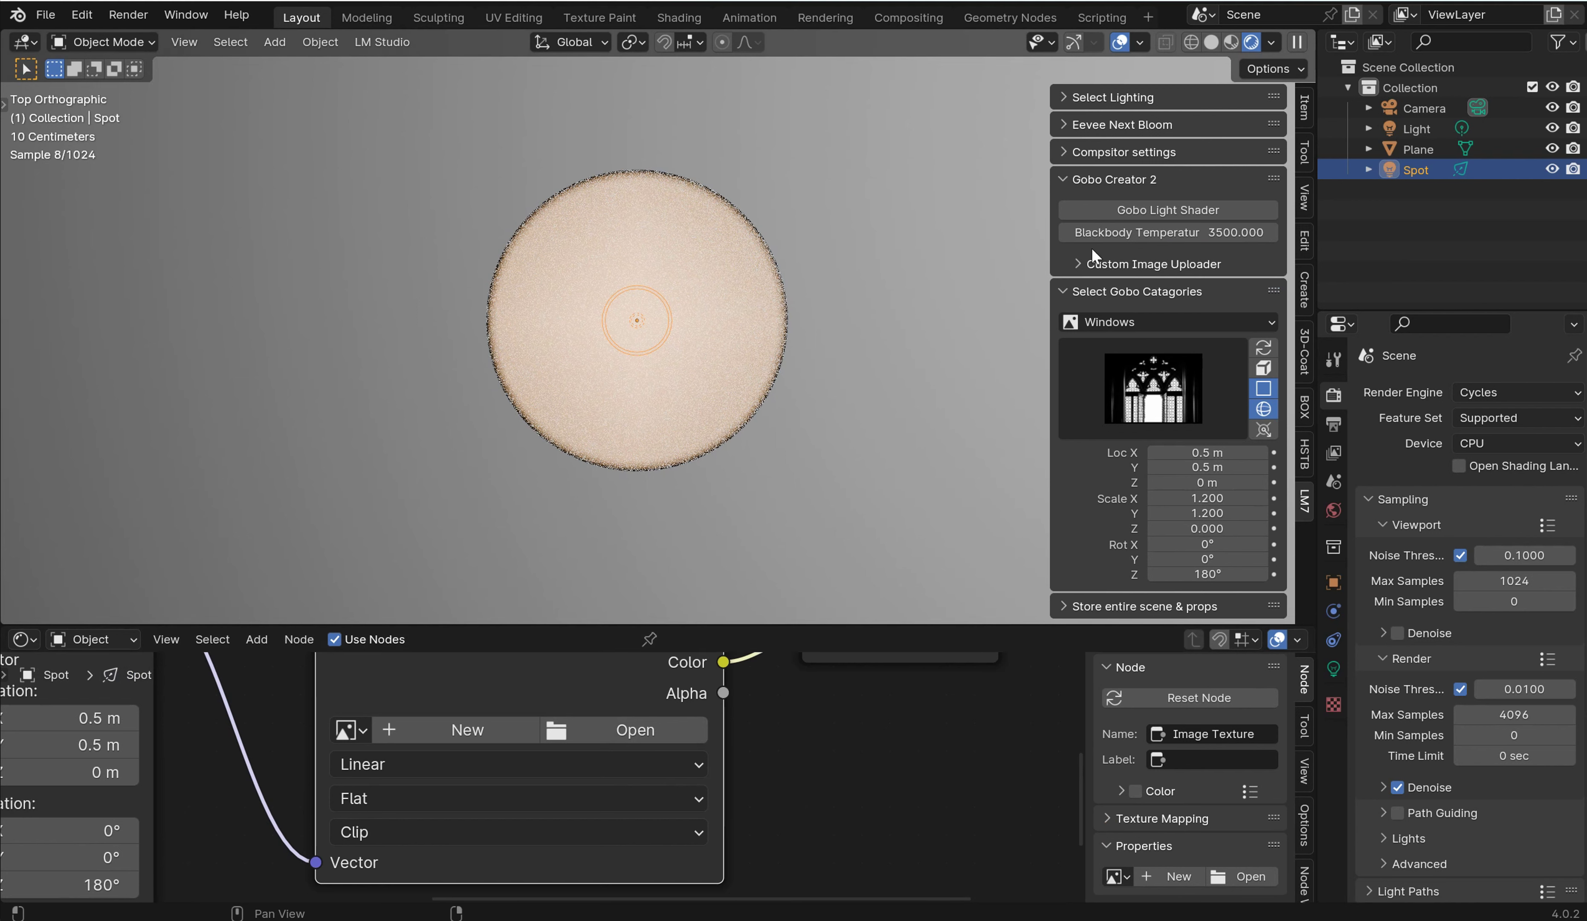
pyautogui.click(1089, 264)
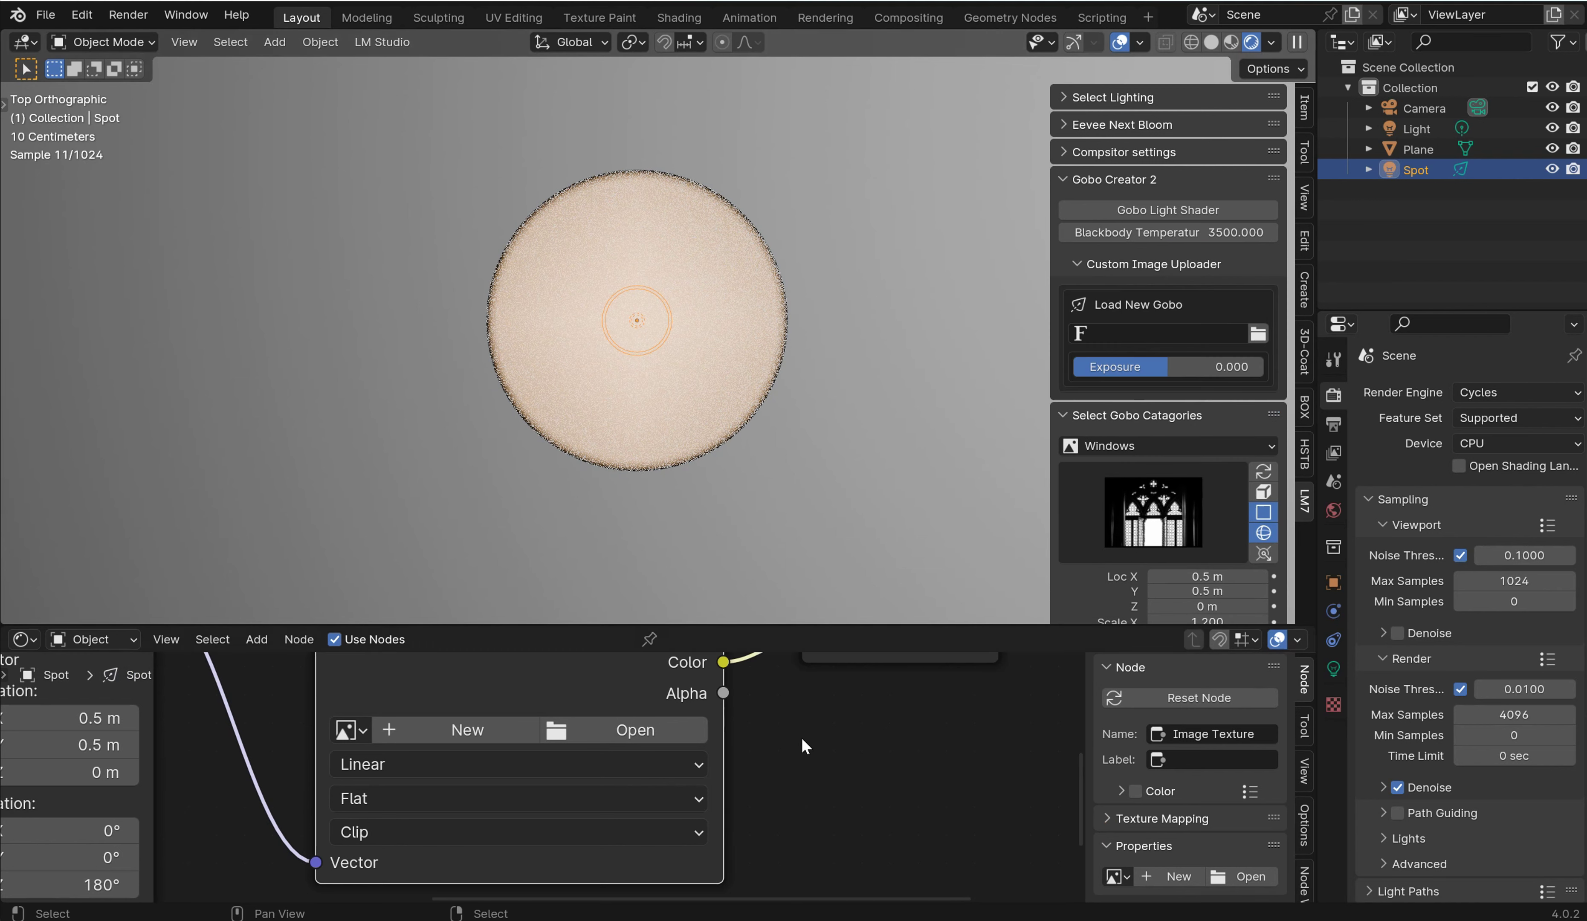
pyautogui.moveTo(793, 736); pyautogui.dragTo(786, 782, button='middle')
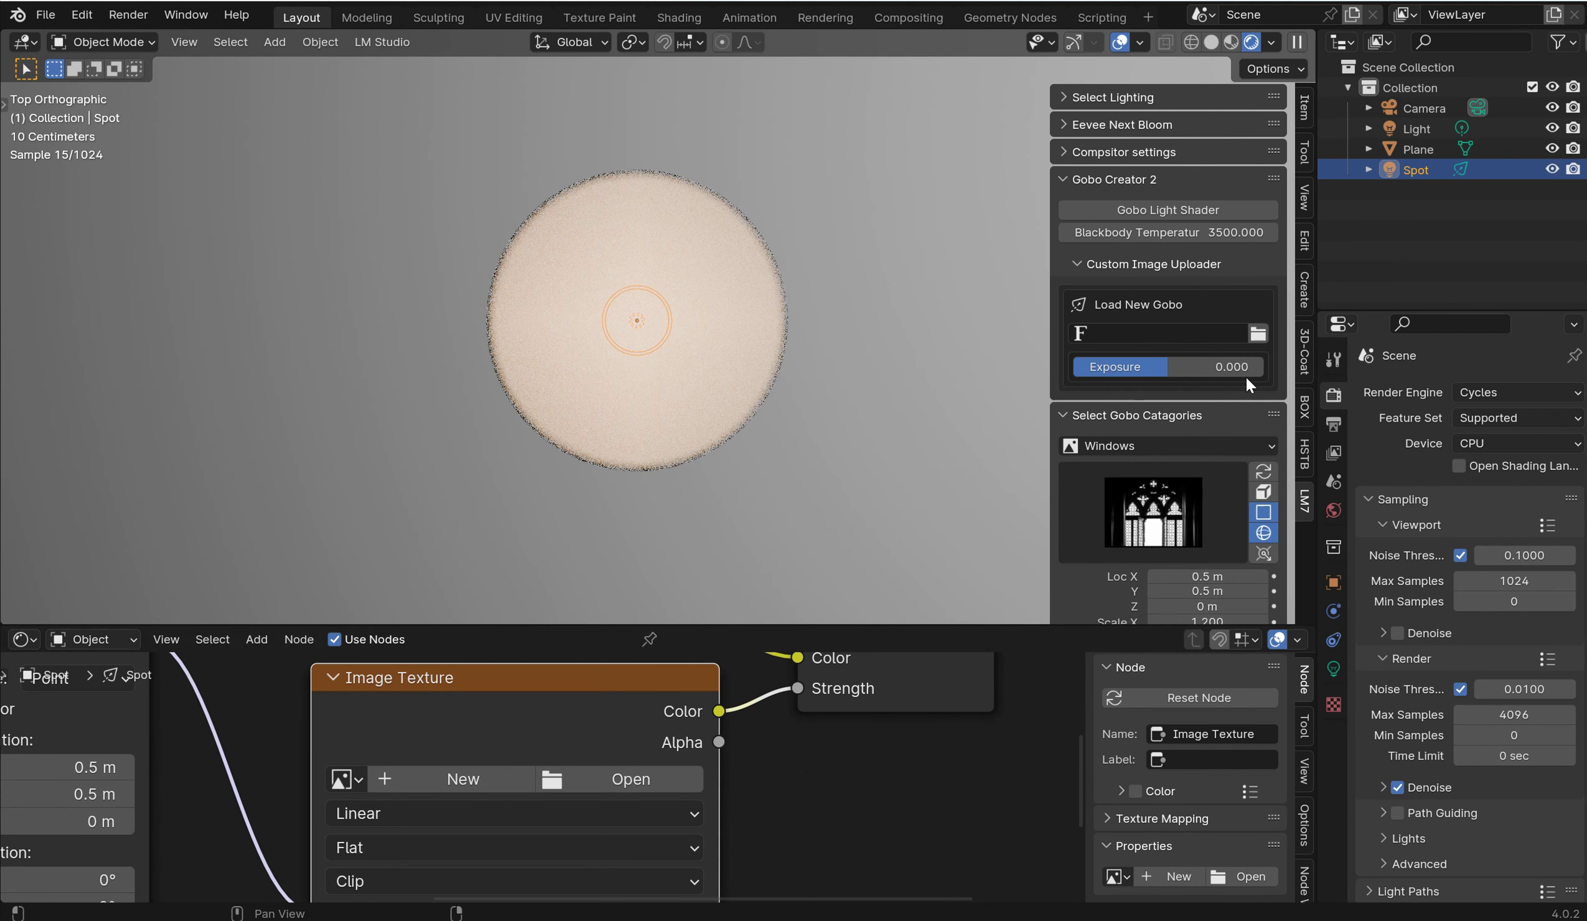
pyautogui.click(1259, 334)
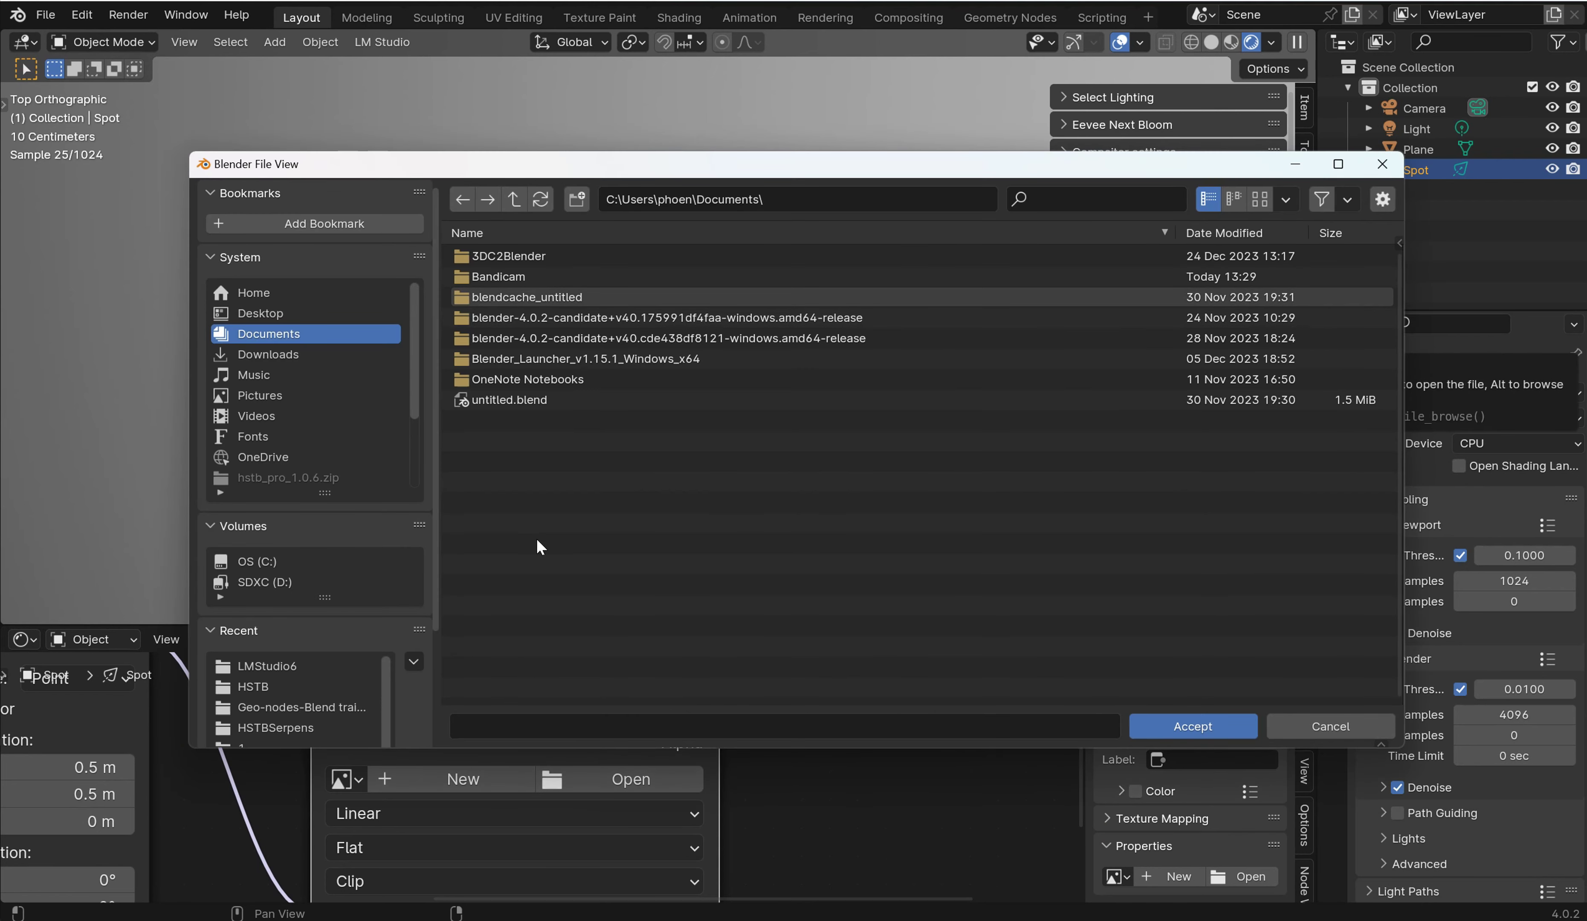
pyautogui.click(1089, 920)
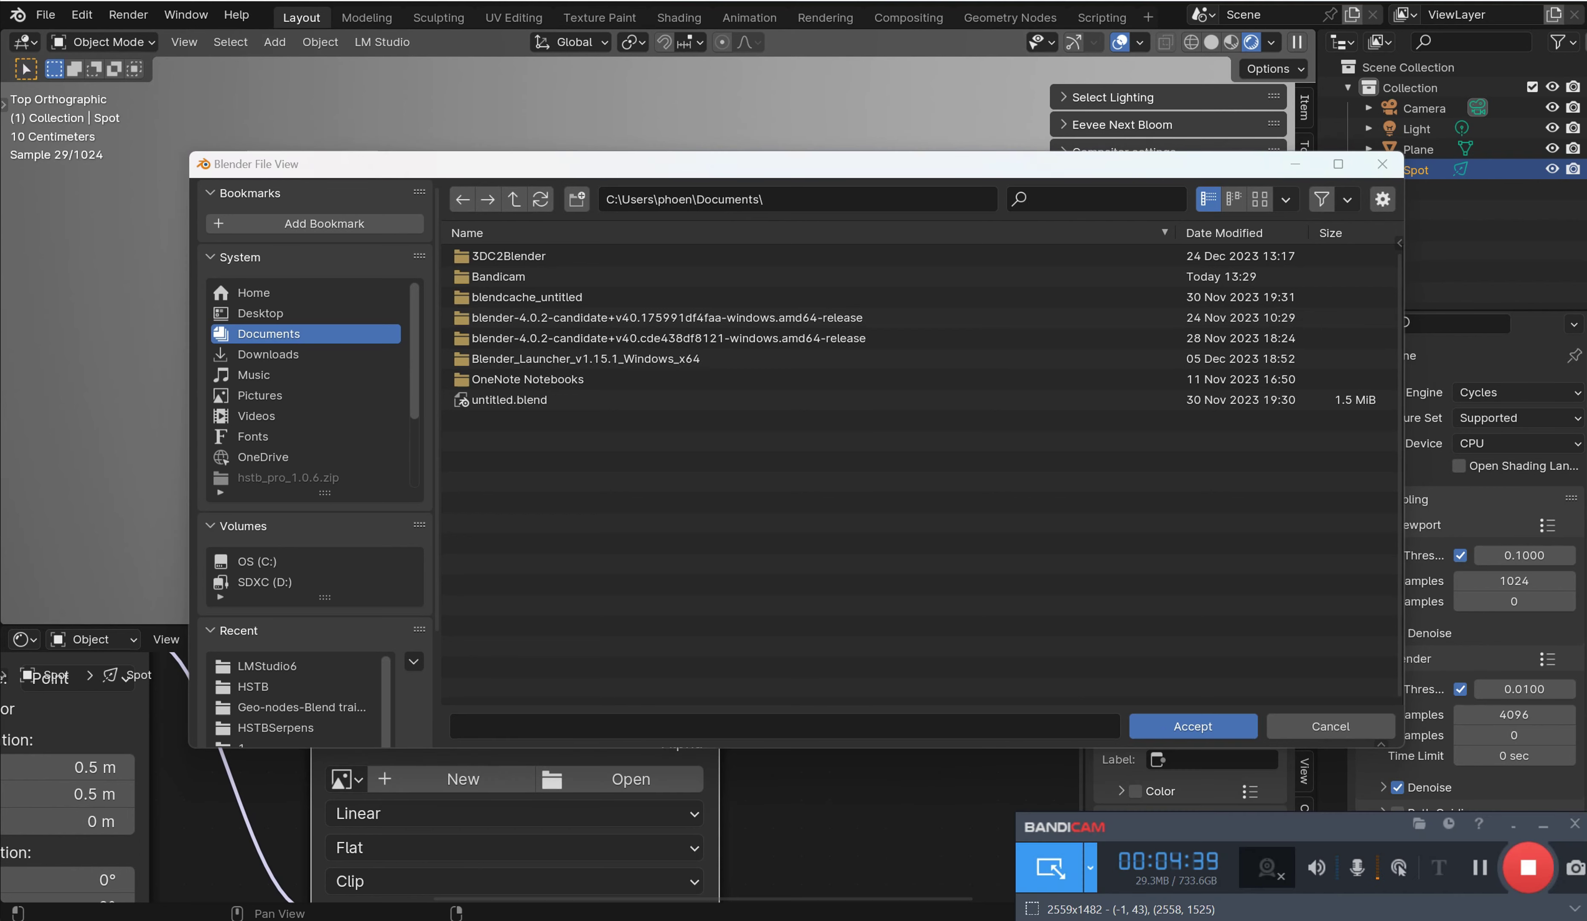
pyautogui.click(1419, 824)
pyautogui.moveTo(365, 604); pyautogui.dragTo(889, 531)
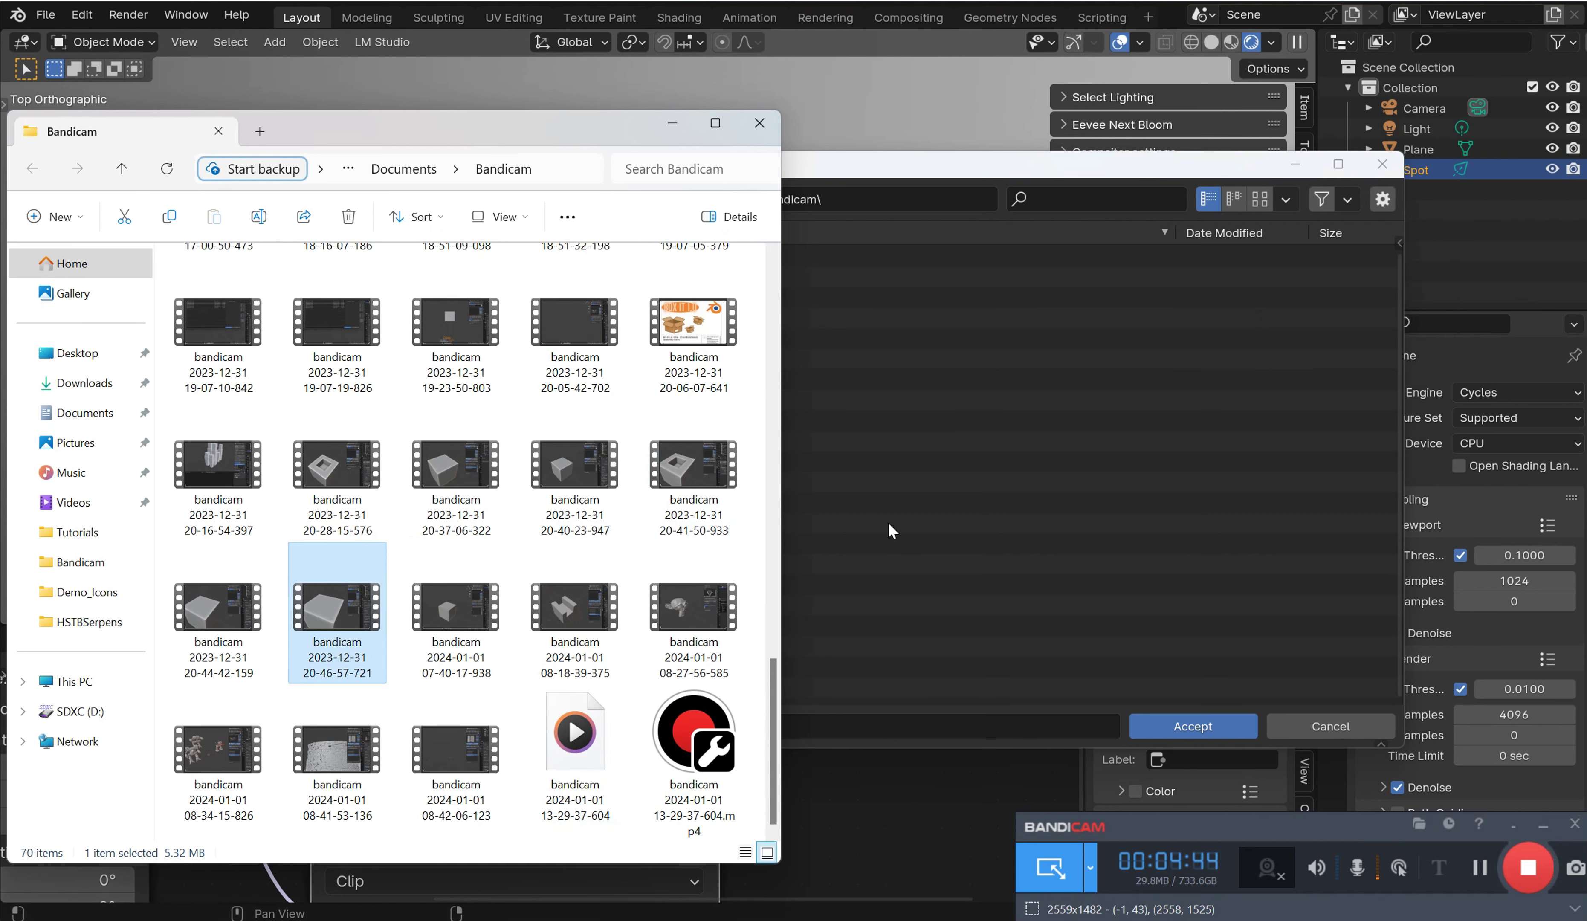
pyautogui.click(757, 118)
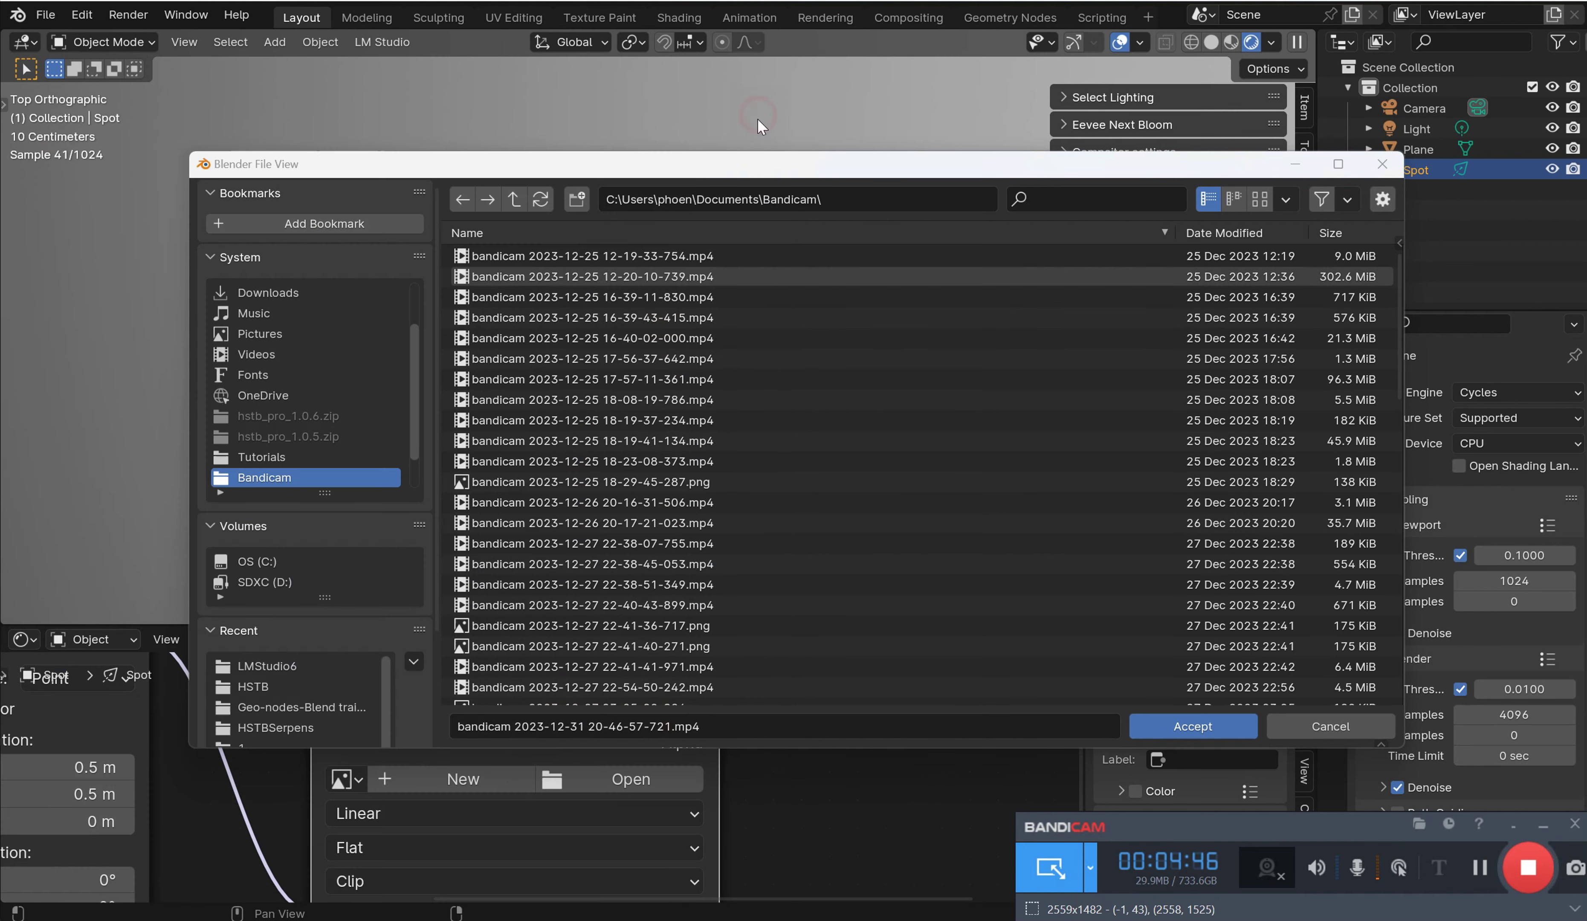
pyautogui.doubleClick(524, 317)
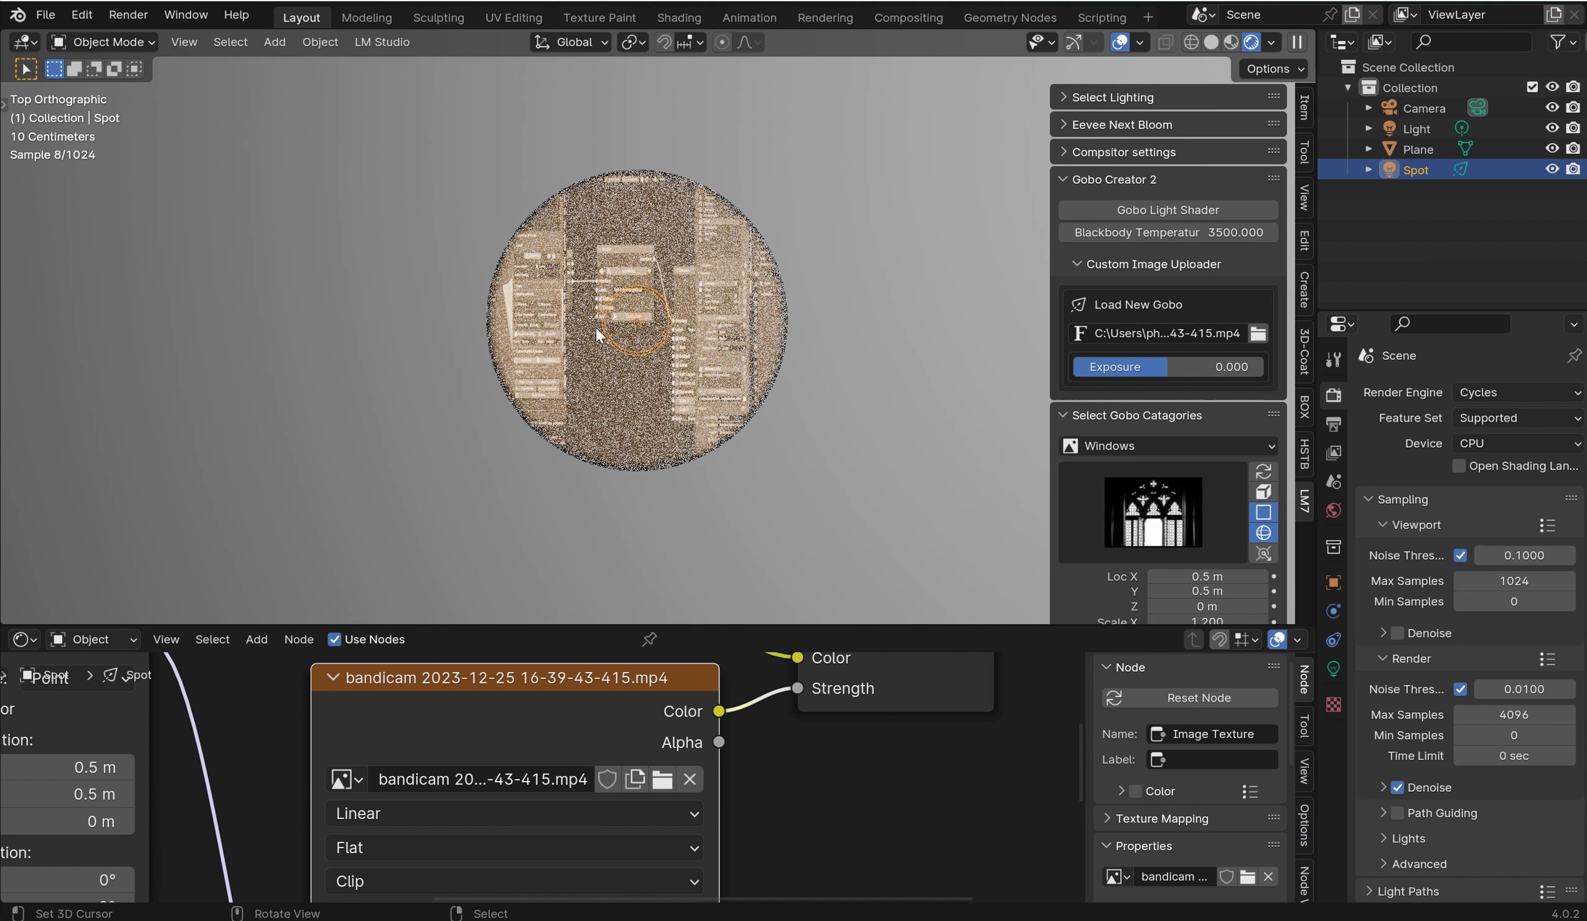
# Step: Switch the gobo projection to the square shape in the LM7 Gobo panel
pyautogui.click(1262, 511)
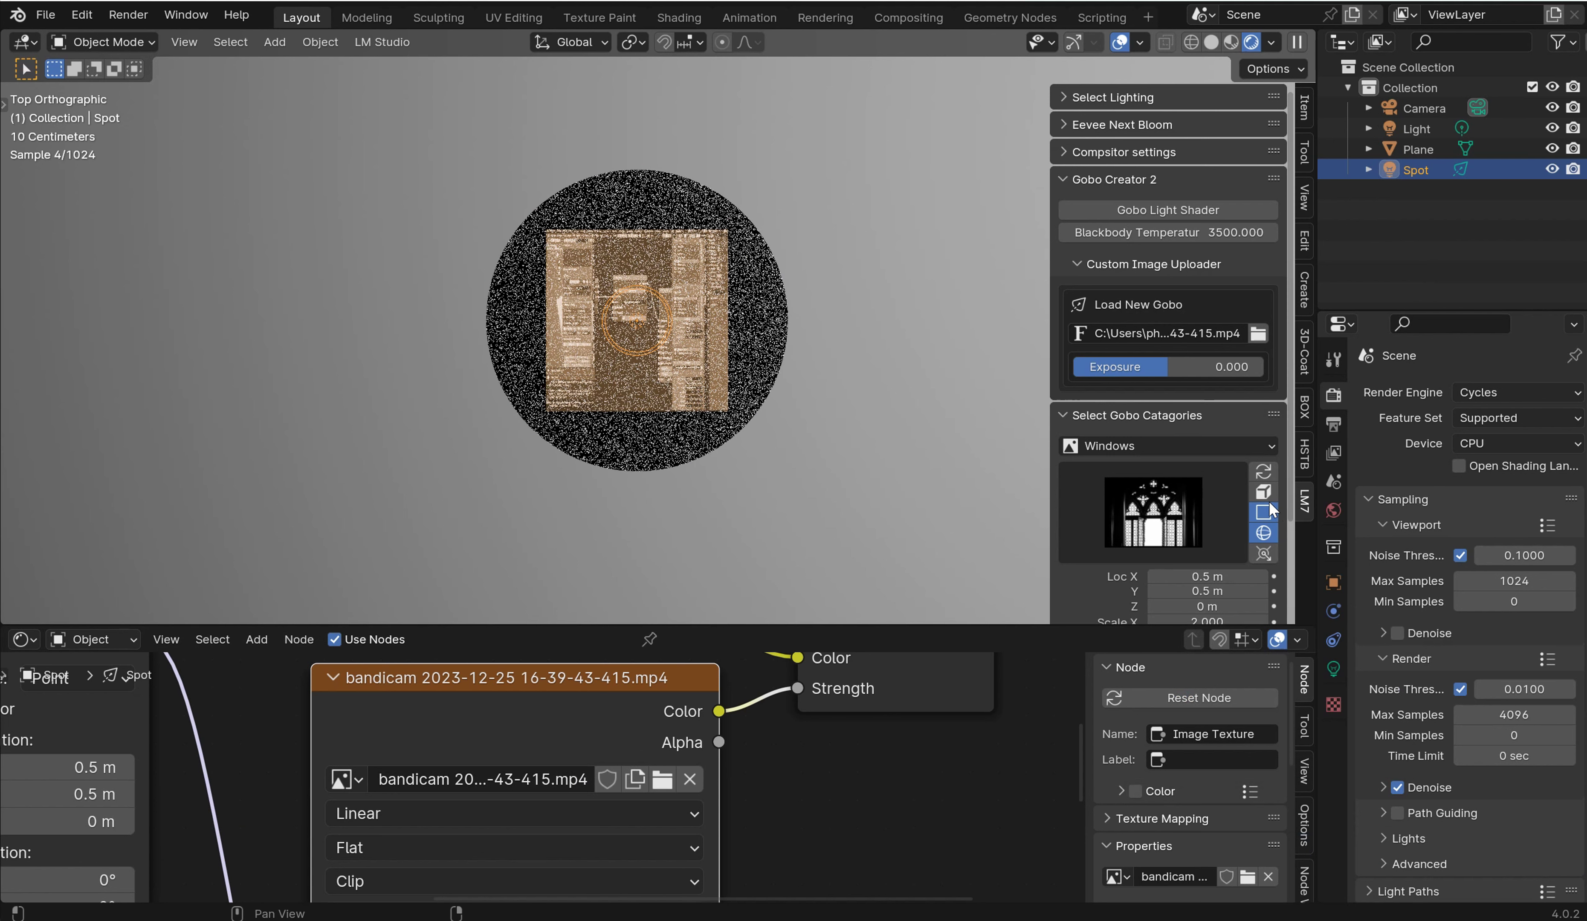
pyautogui.scroll(-4, 498, 731)
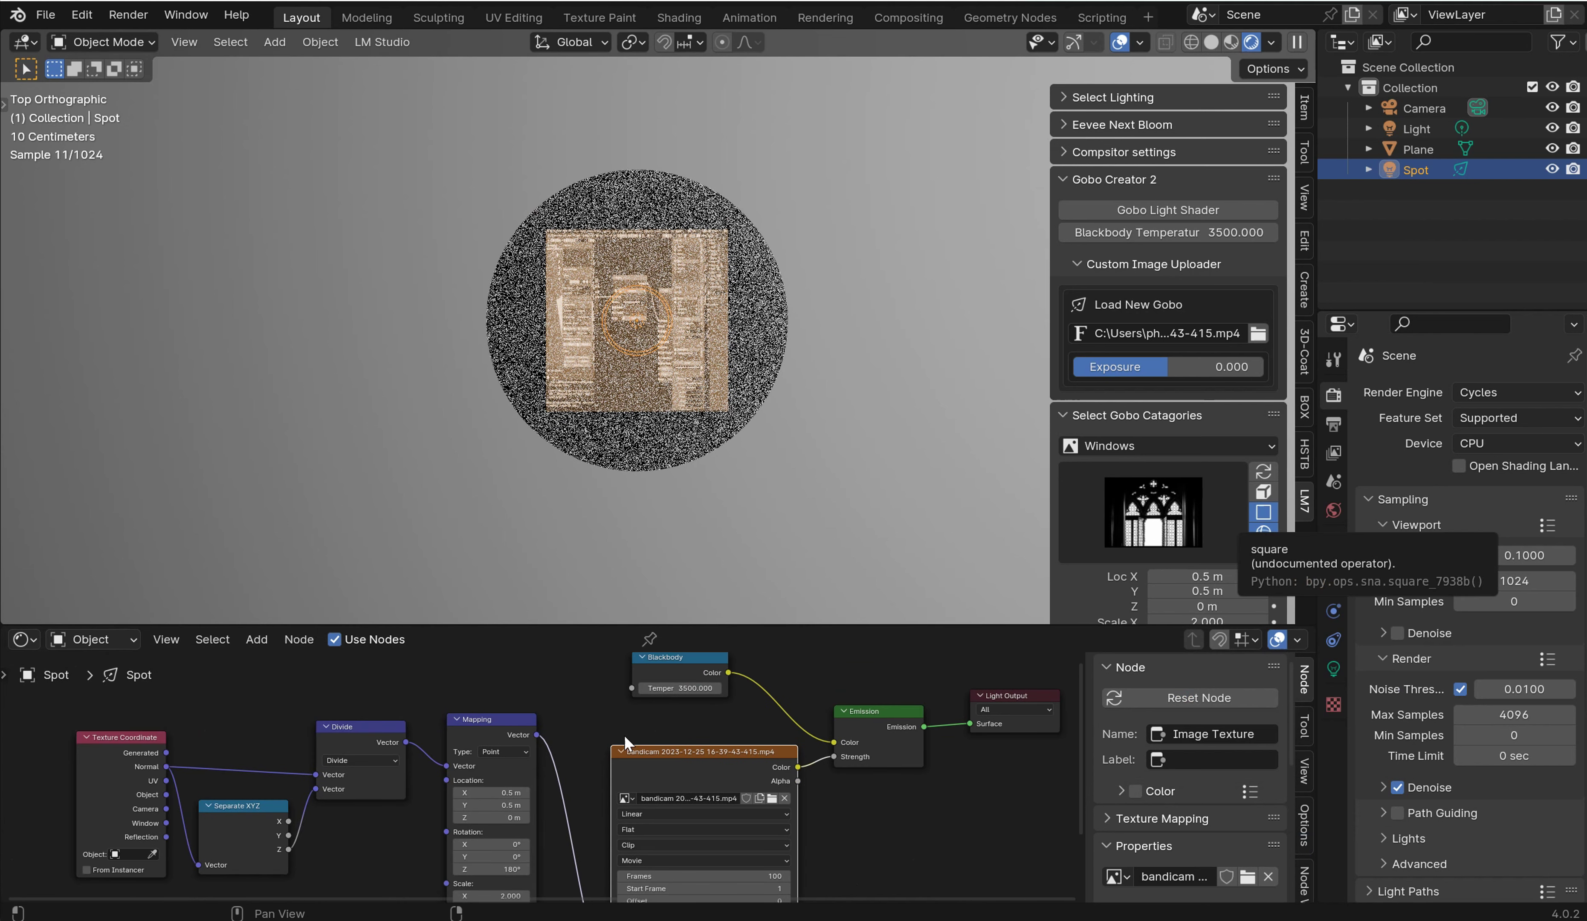
pyautogui.moveTo(343, 740); pyautogui.dragTo(483, 696, button='middle')
pyautogui.scroll(1, 482, 696)
pyautogui.scroll(3, 483, 696)
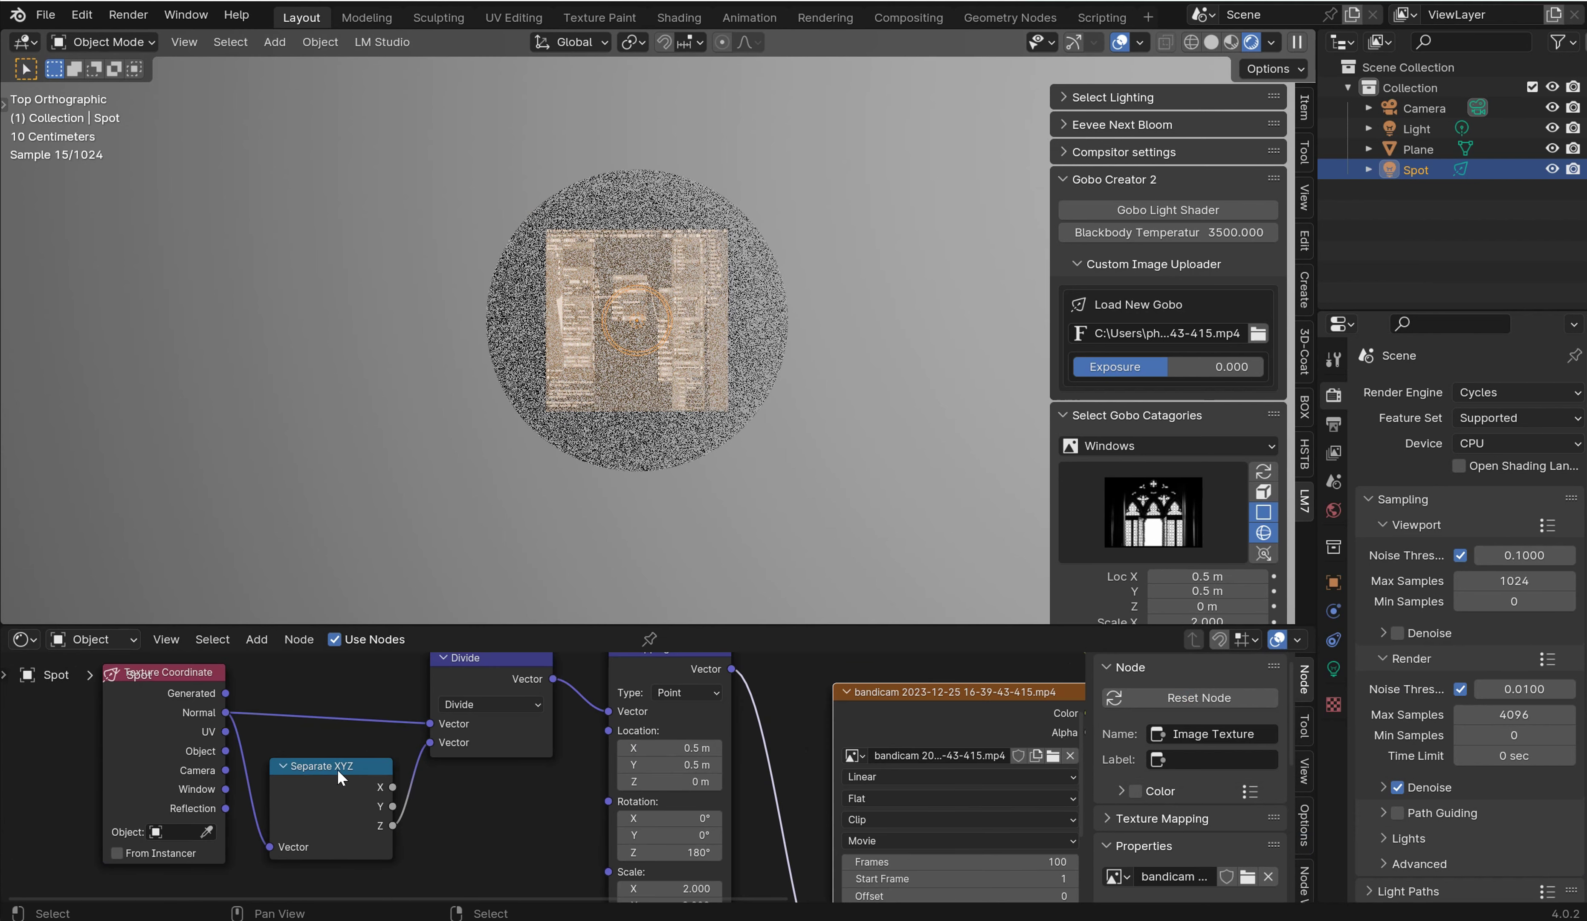
# Step: Nudge the Separate XYZ node to tidy the node tree
pyautogui.moveTo(338, 773)
pyautogui.mouseDown()
pyautogui.moveTo(376, 782)
pyautogui.moveTo(351, 783)
pyautogui.mouseUp()
pyautogui.click(603, 746)
pyautogui.moveTo(747, 752); pyautogui.dragTo(506, 851, button='middle')
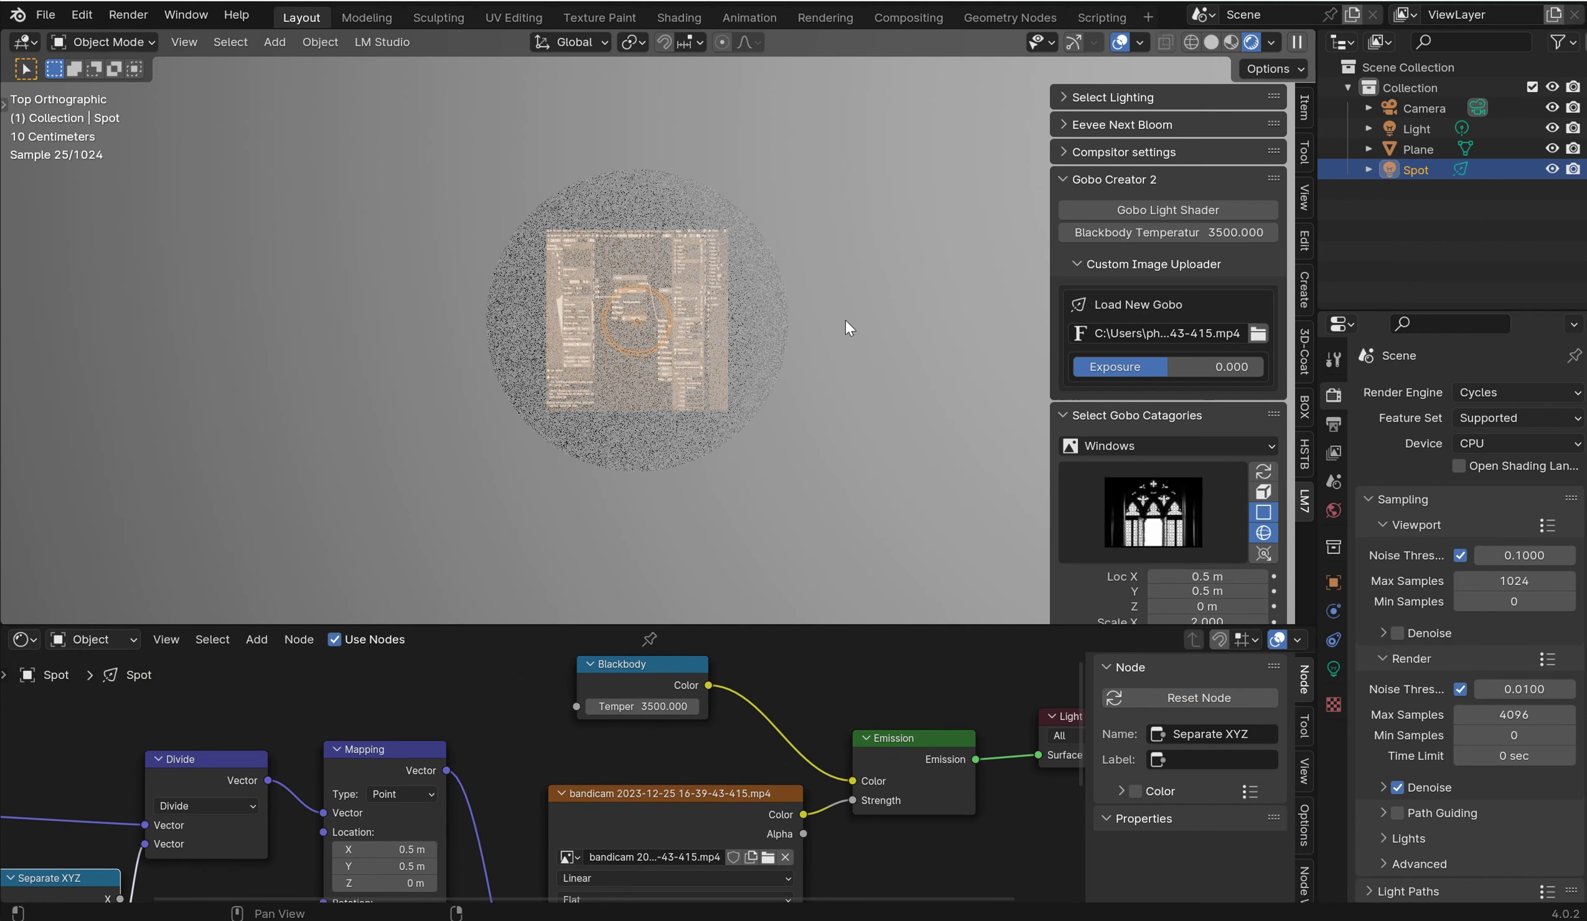
pyautogui.scroll(4, 855, 318)
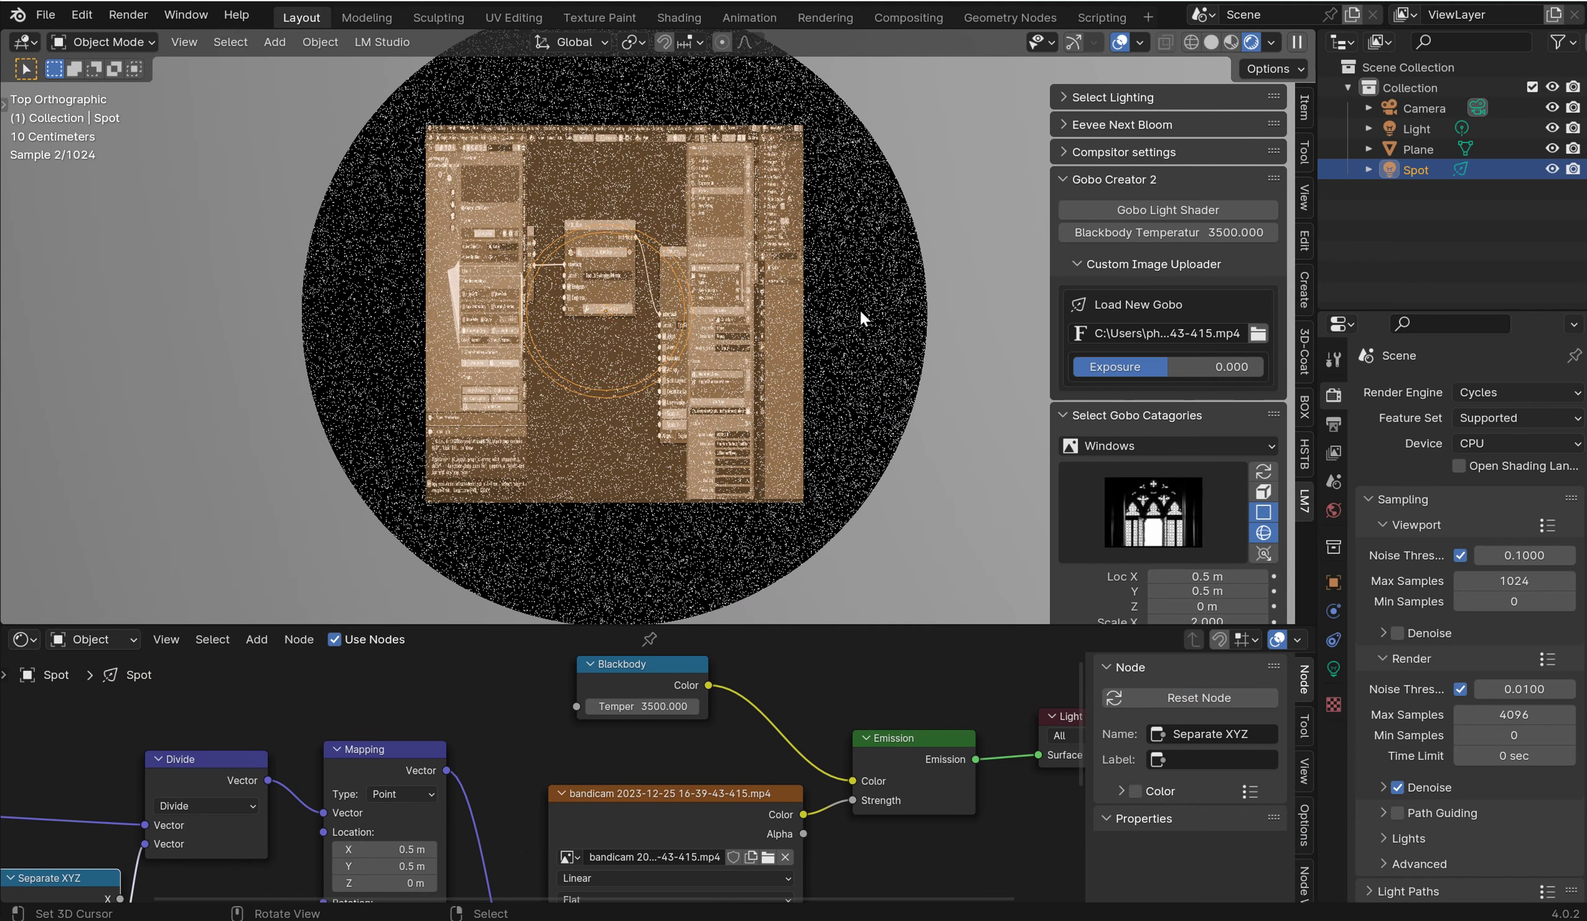
pyautogui.scroll(3, 860, 311)
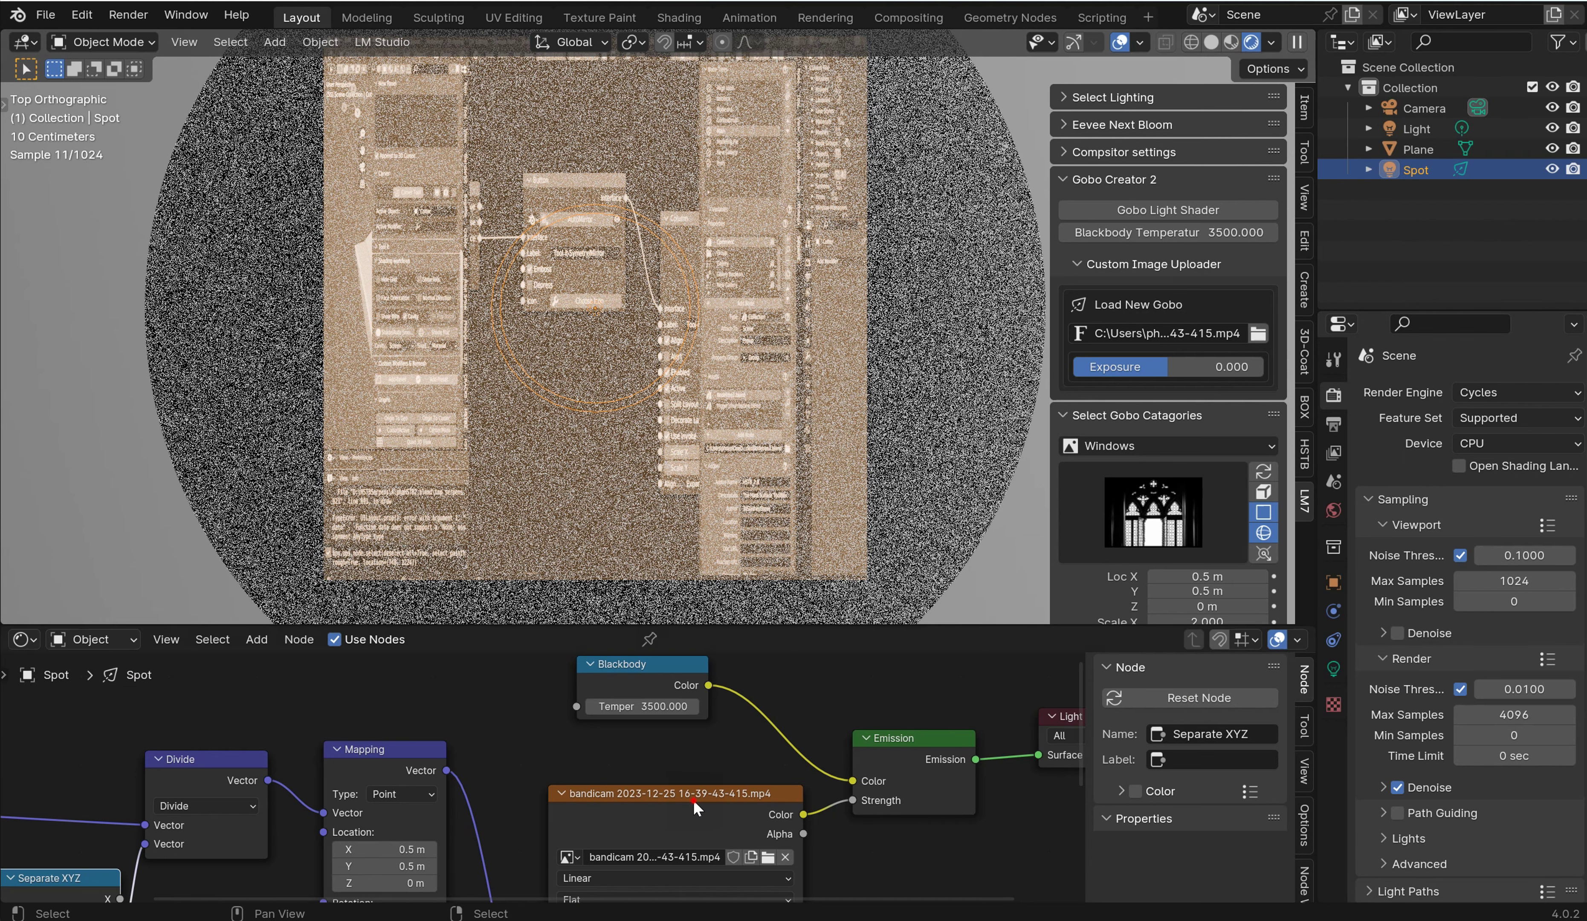
# Step: Move the video node, unhook the Emission Strength link, and cap viewport samples at 50
pyautogui.moveTo(683, 791); pyautogui.dragTo(658, 750)
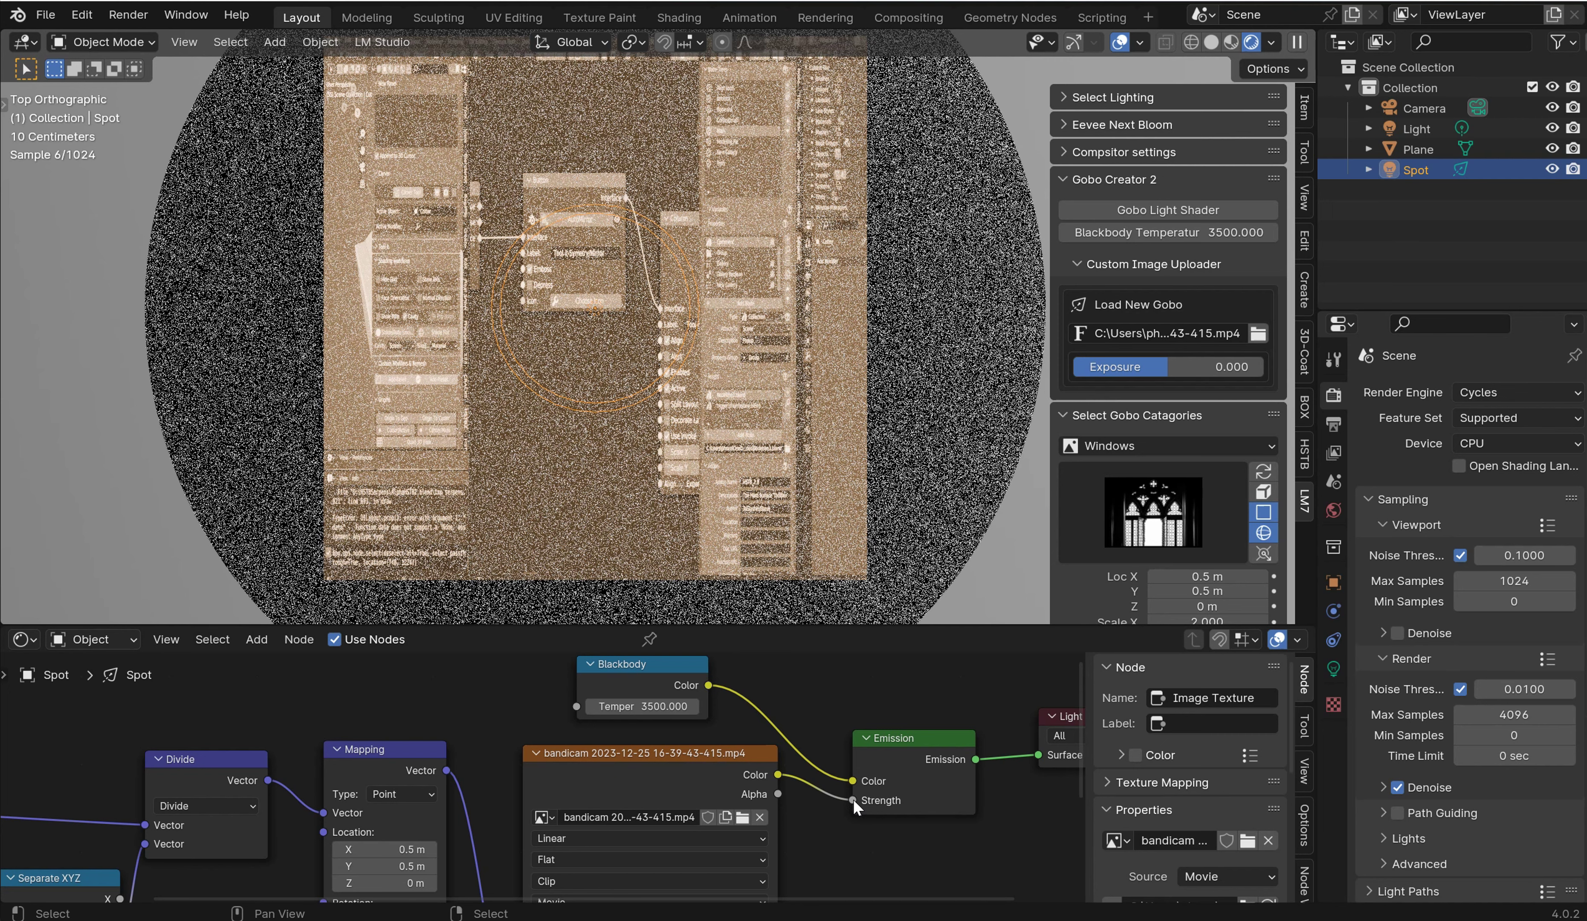
pyautogui.moveTo(853, 799)
pyautogui.mouseDown()
pyautogui.moveTo(817, 785)
pyautogui.moveTo(853, 781)
pyautogui.mouseUp()
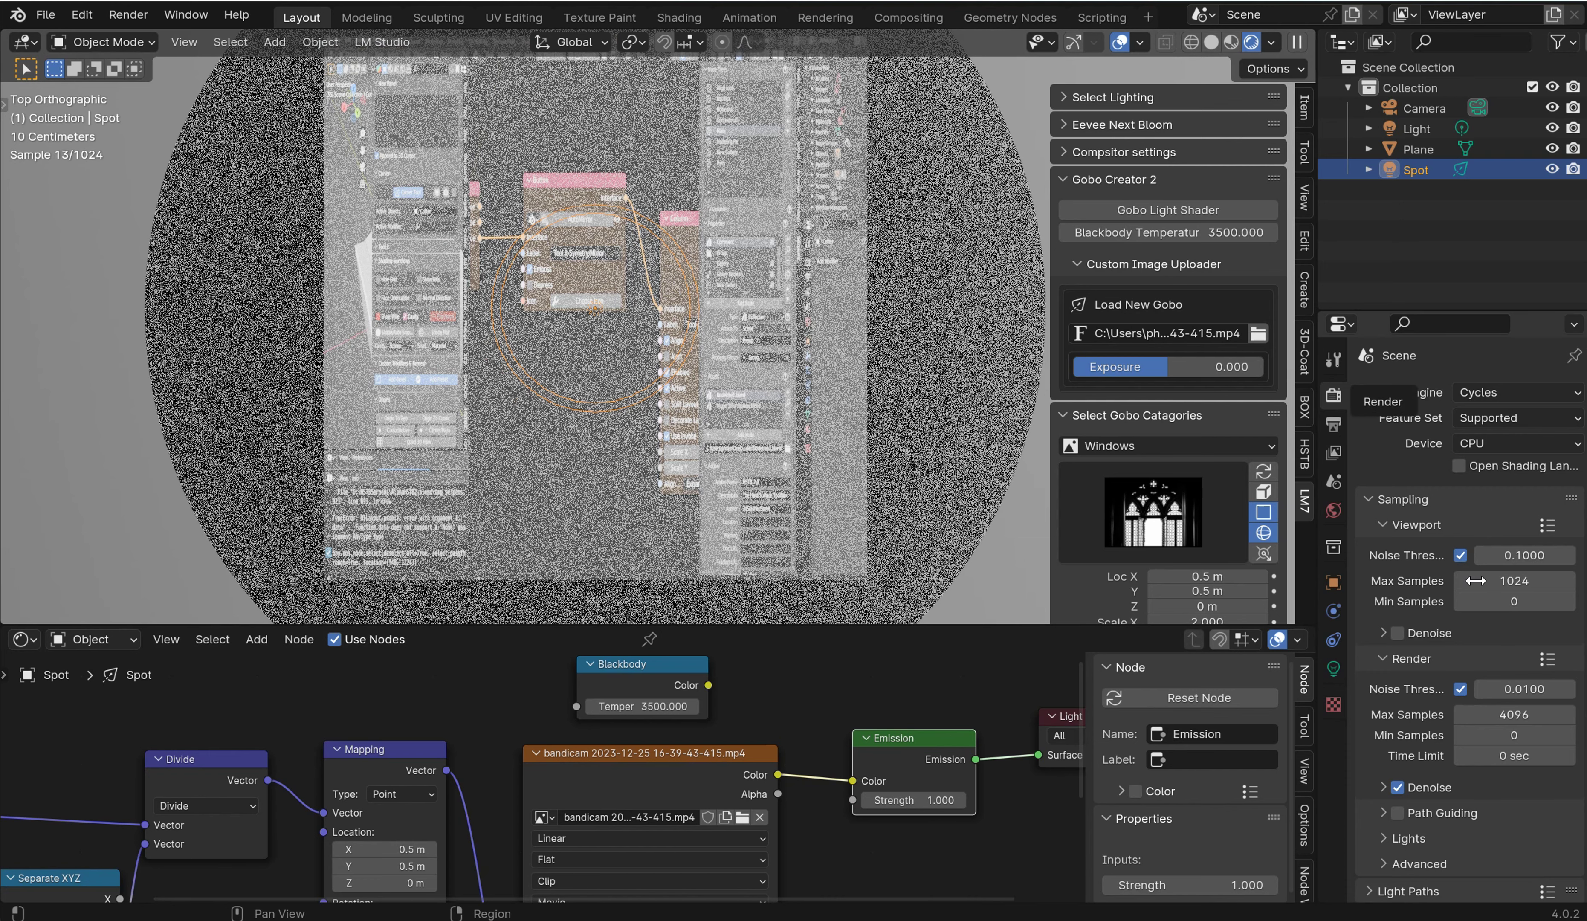
pyautogui.click(1523, 582)
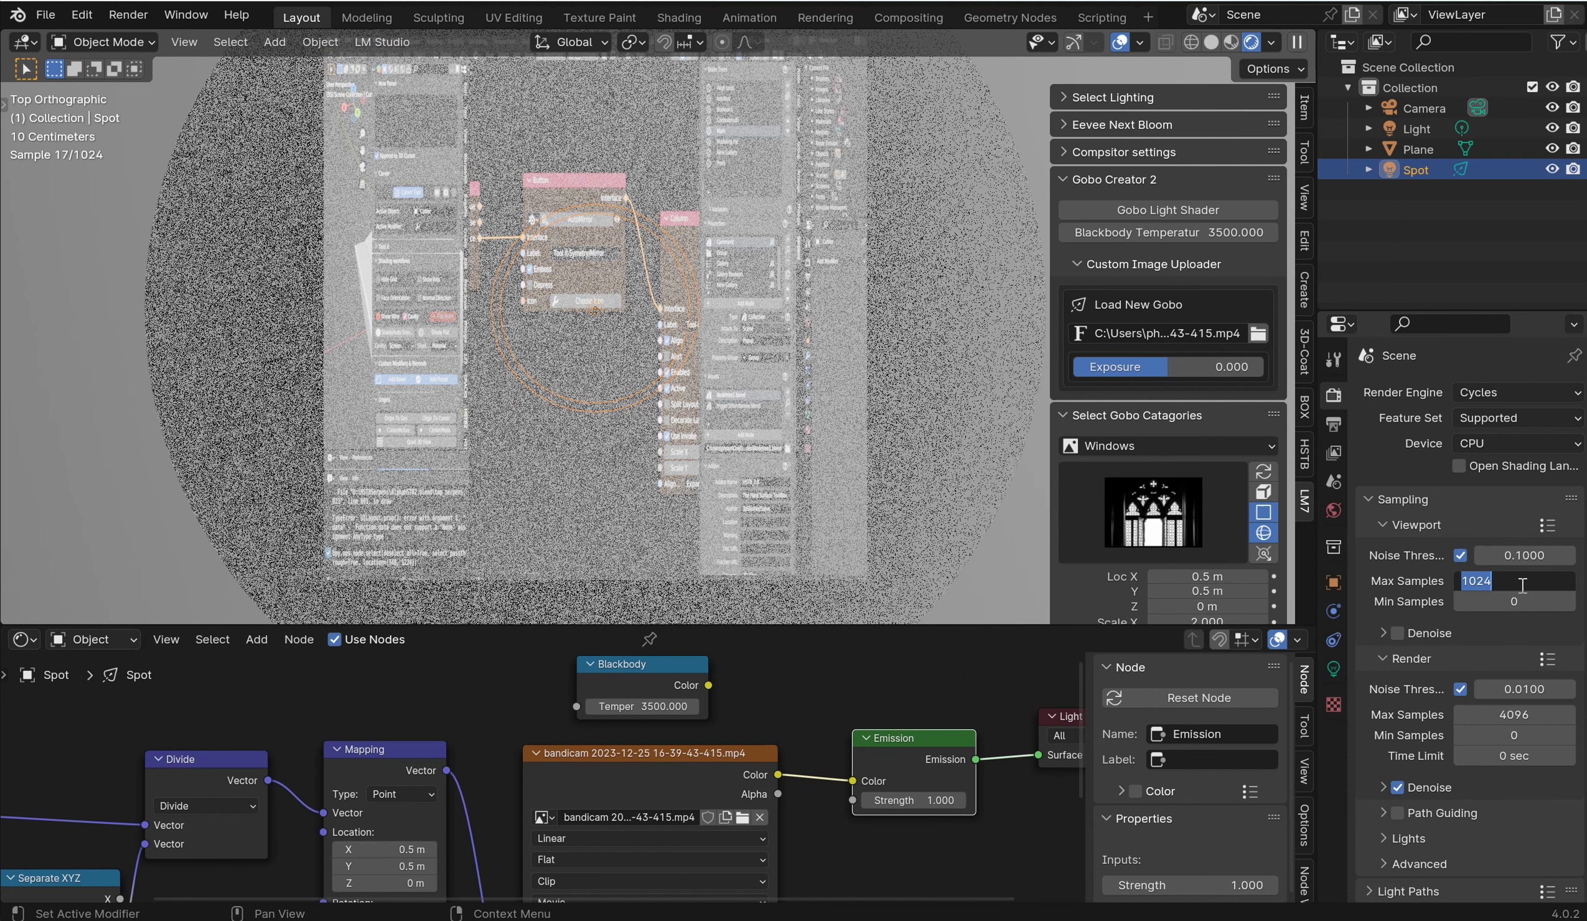
pyautogui.write('50')
pyautogui.press('Return')
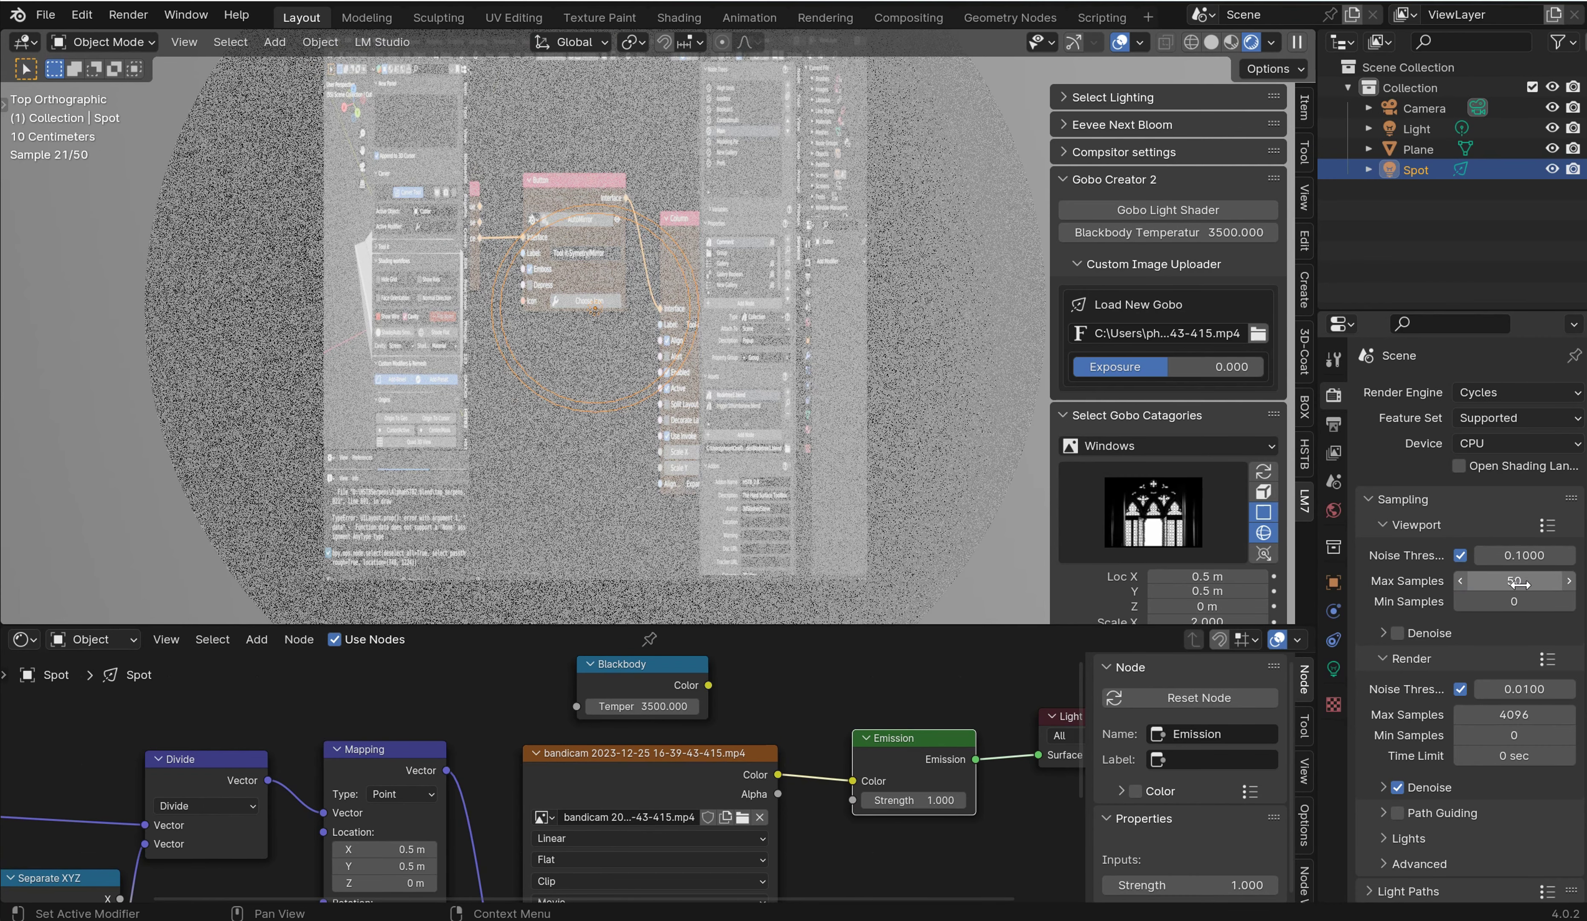
# Step: Switch the Cycles render device from CPU to GPU Compute
pyautogui.click(1499, 444)
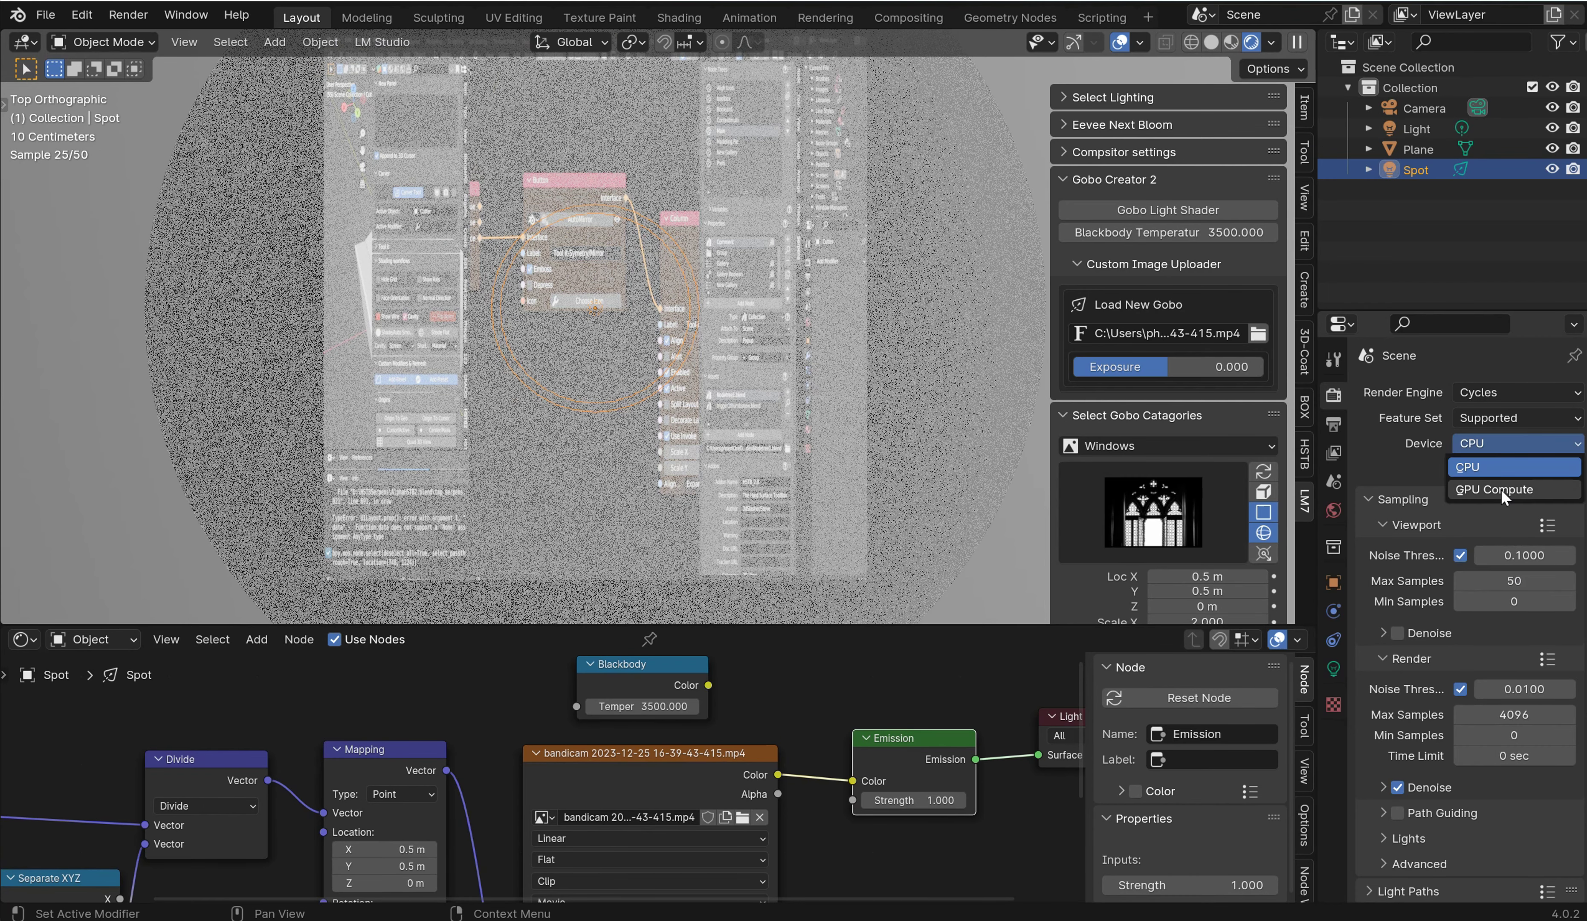
pyautogui.click(1500, 490)
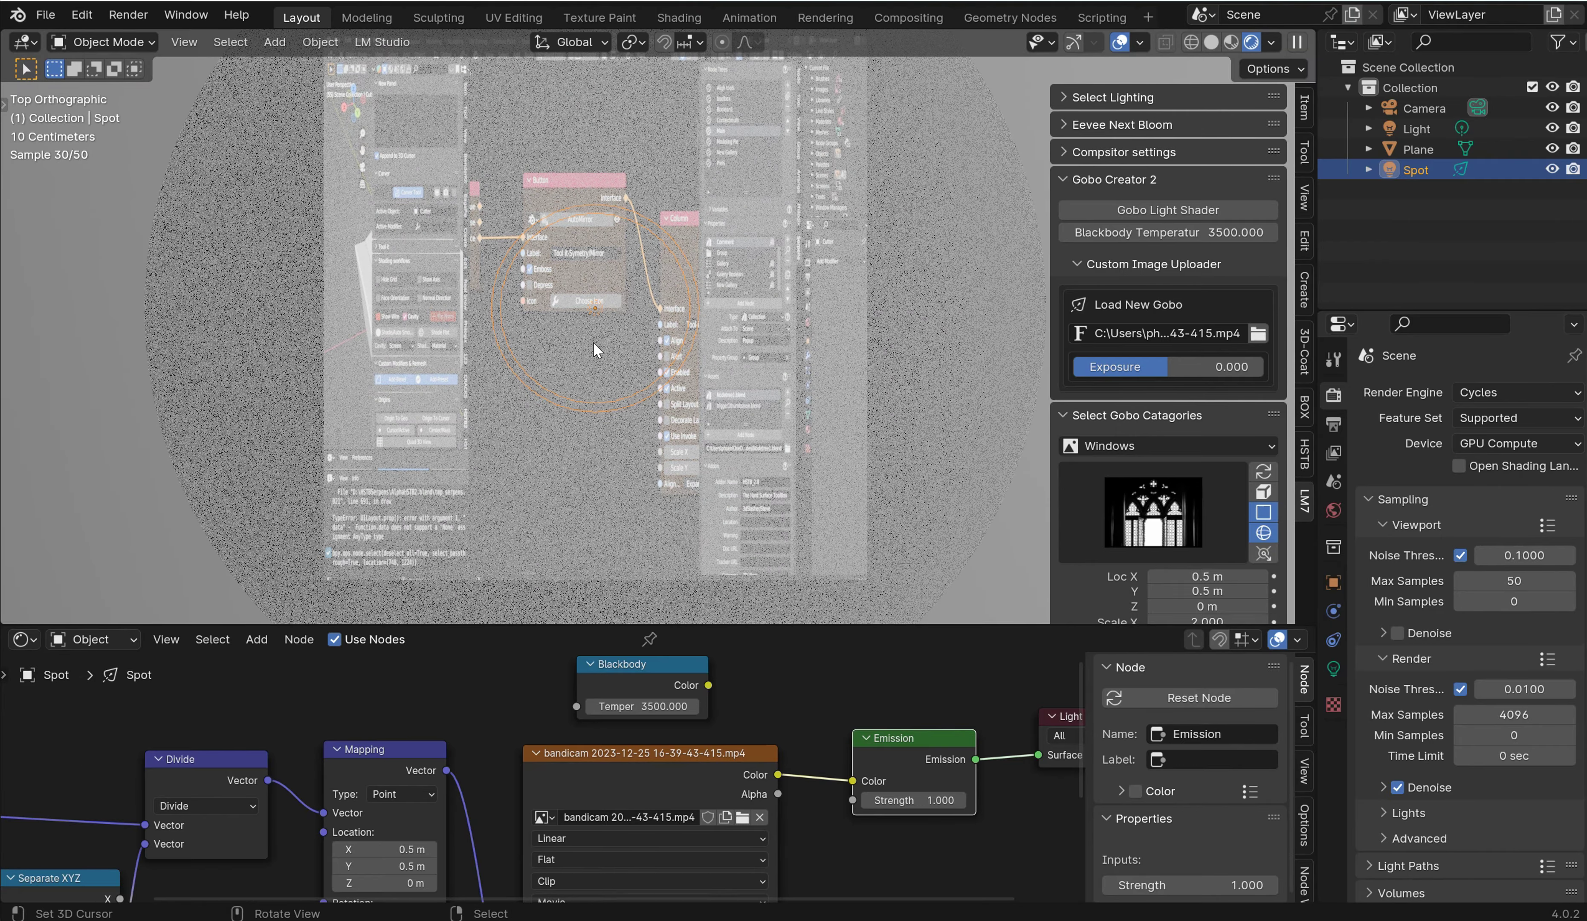
pyautogui.scroll(-4, 592, 342)
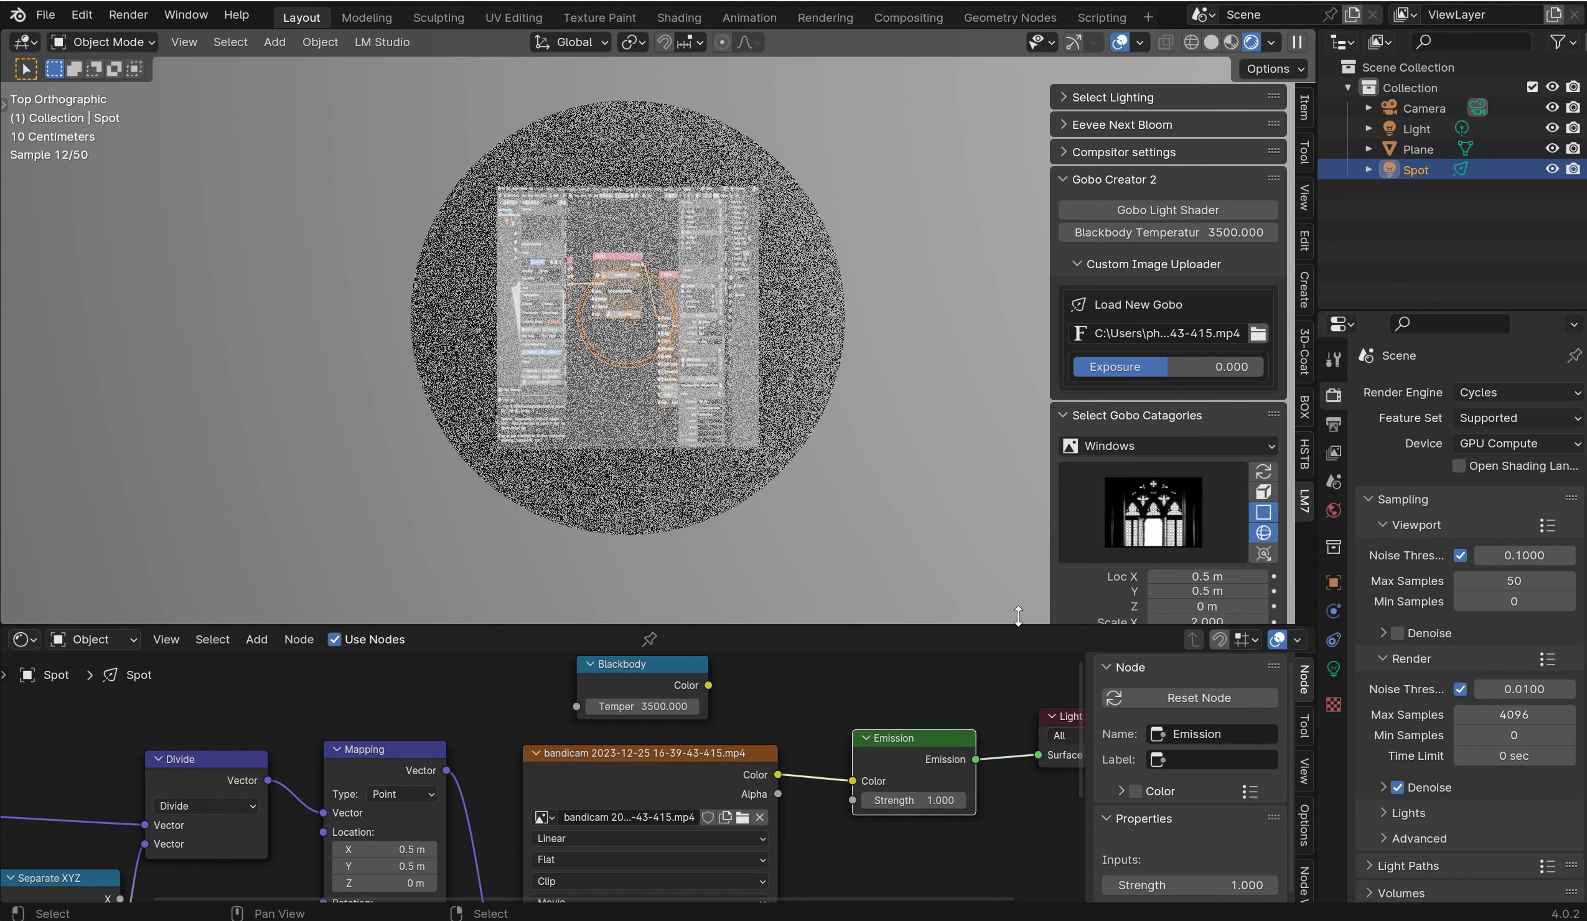
# Step: Split the area horizontally and make the new editor a Timeline
pyautogui.rightClick(970, 627)
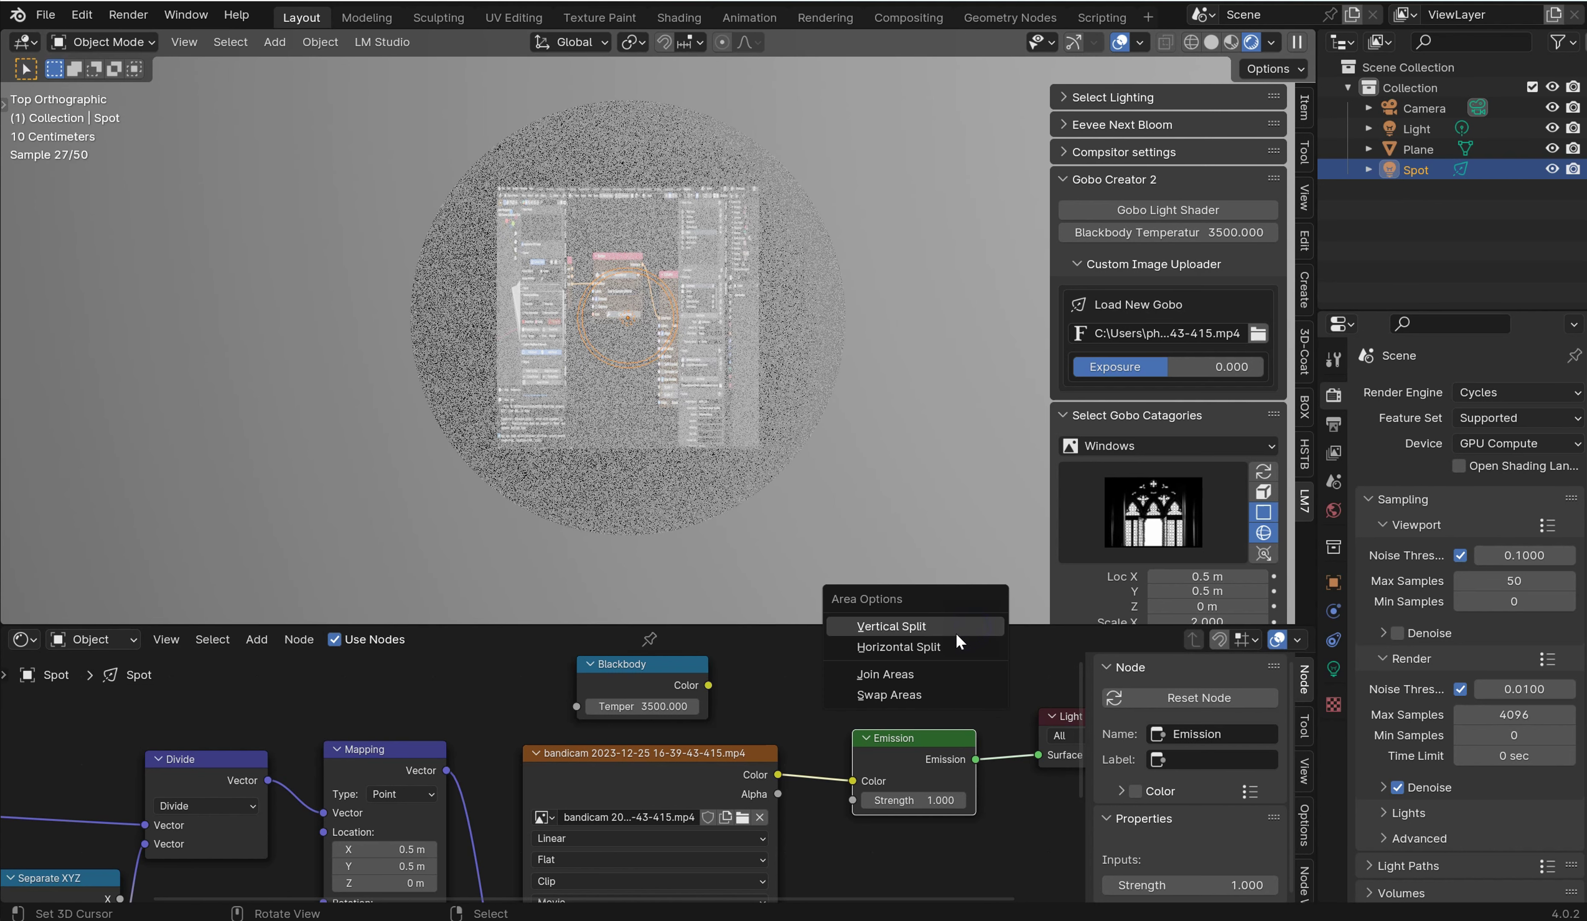
pyautogui.click(936, 646)
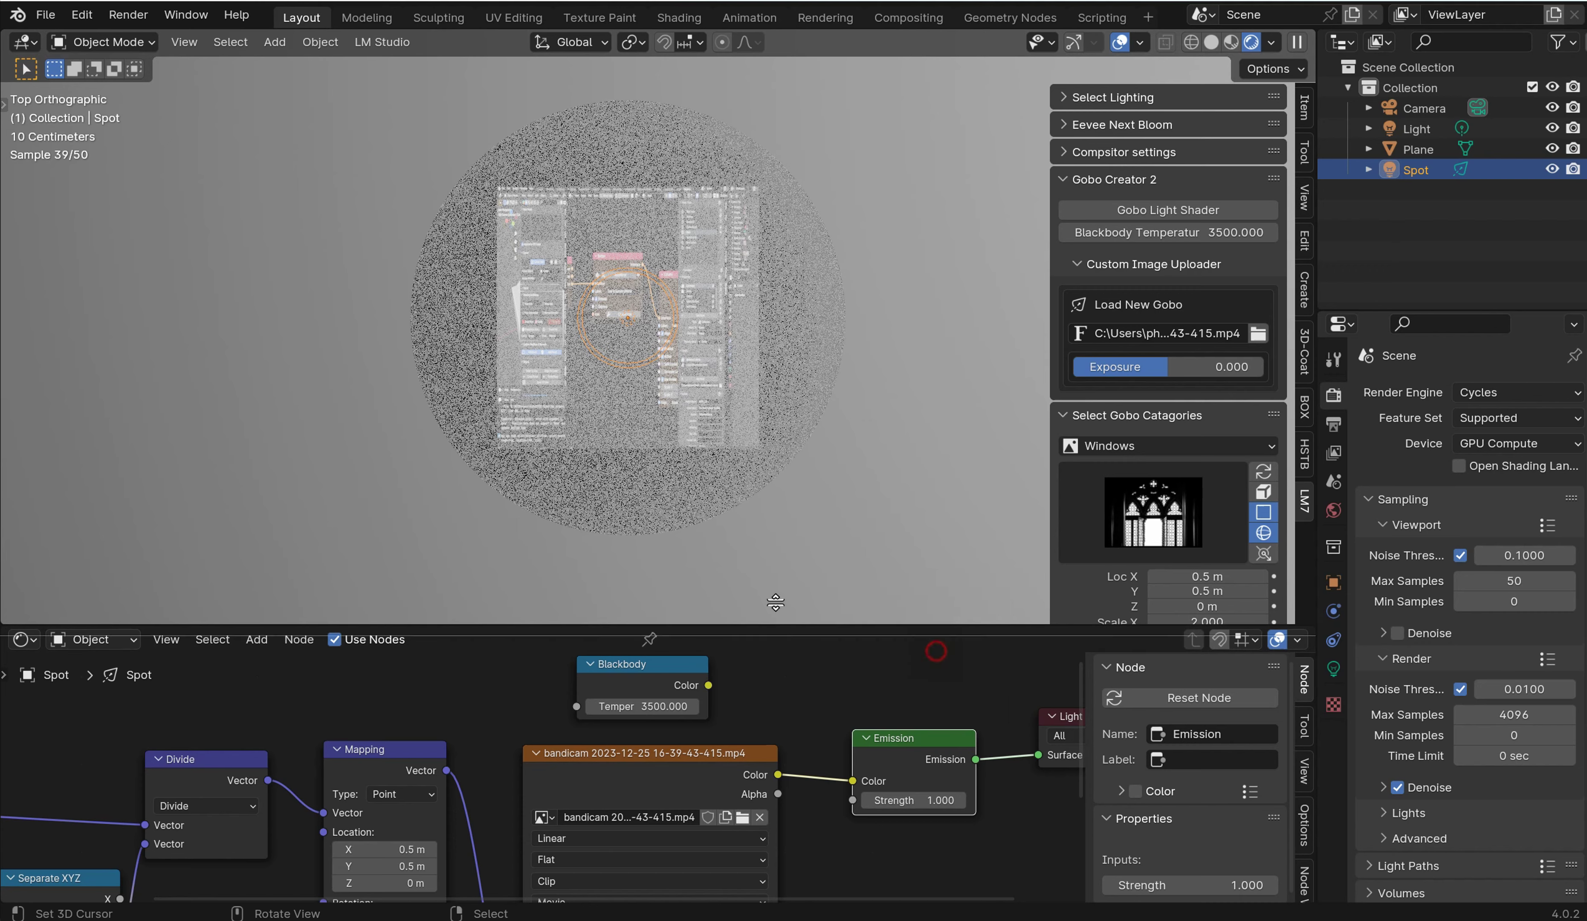
pyautogui.click(768, 558)
pyautogui.click(24, 571)
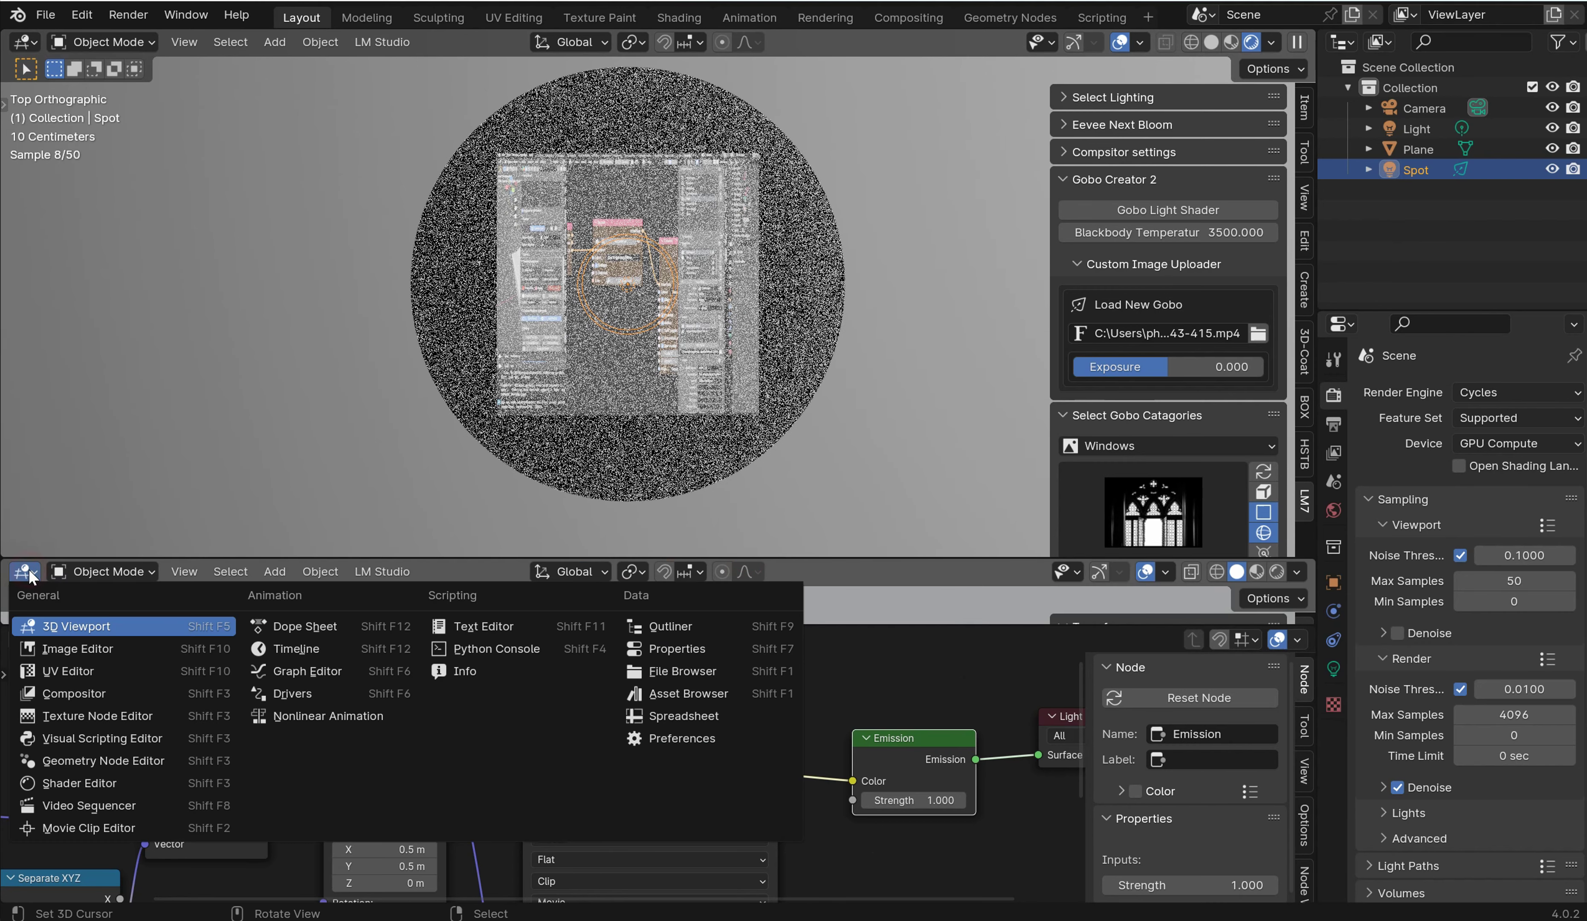
pyautogui.click(305, 644)
# Step: Enable Auto Refresh on the movie Image Texture node
pyautogui.moveTo(722, 728); pyautogui.dragTo(793, 822, button='middle')
pyautogui.scroll(2, 787, 819)
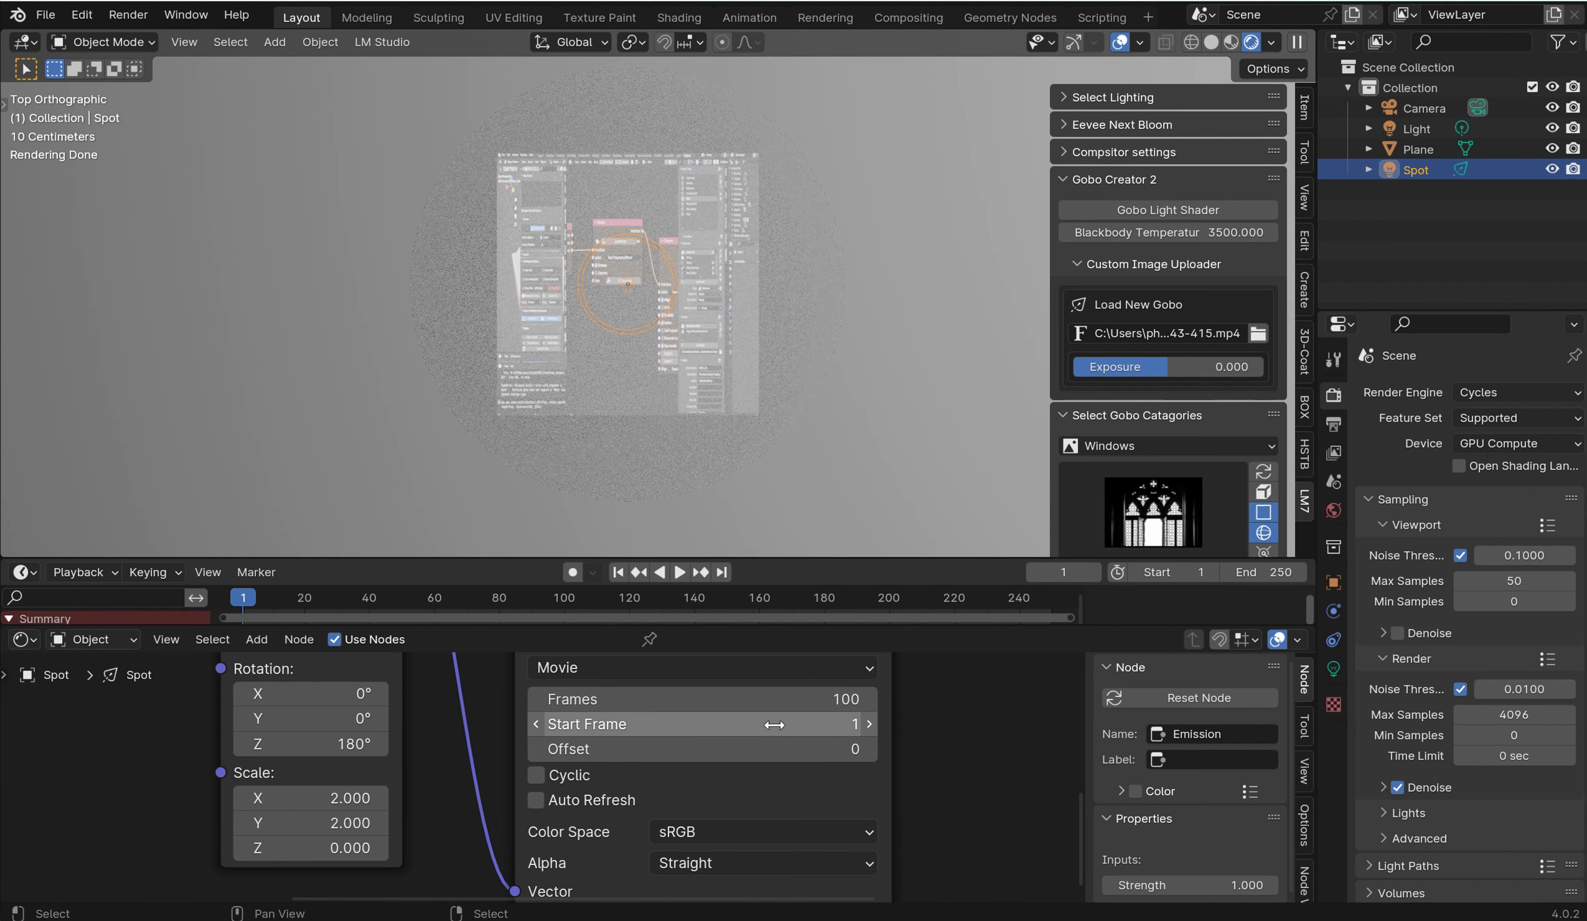
pyautogui.moveTo(879, 728); pyautogui.dragTo(826, 754, button='middle')
pyautogui.click(486, 829)
# Step: Enlarge the timeline and set the movie texture's Frames to 250
pyautogui.moveTo(882, 812); pyautogui.dragTo(882, 745, button='middle')
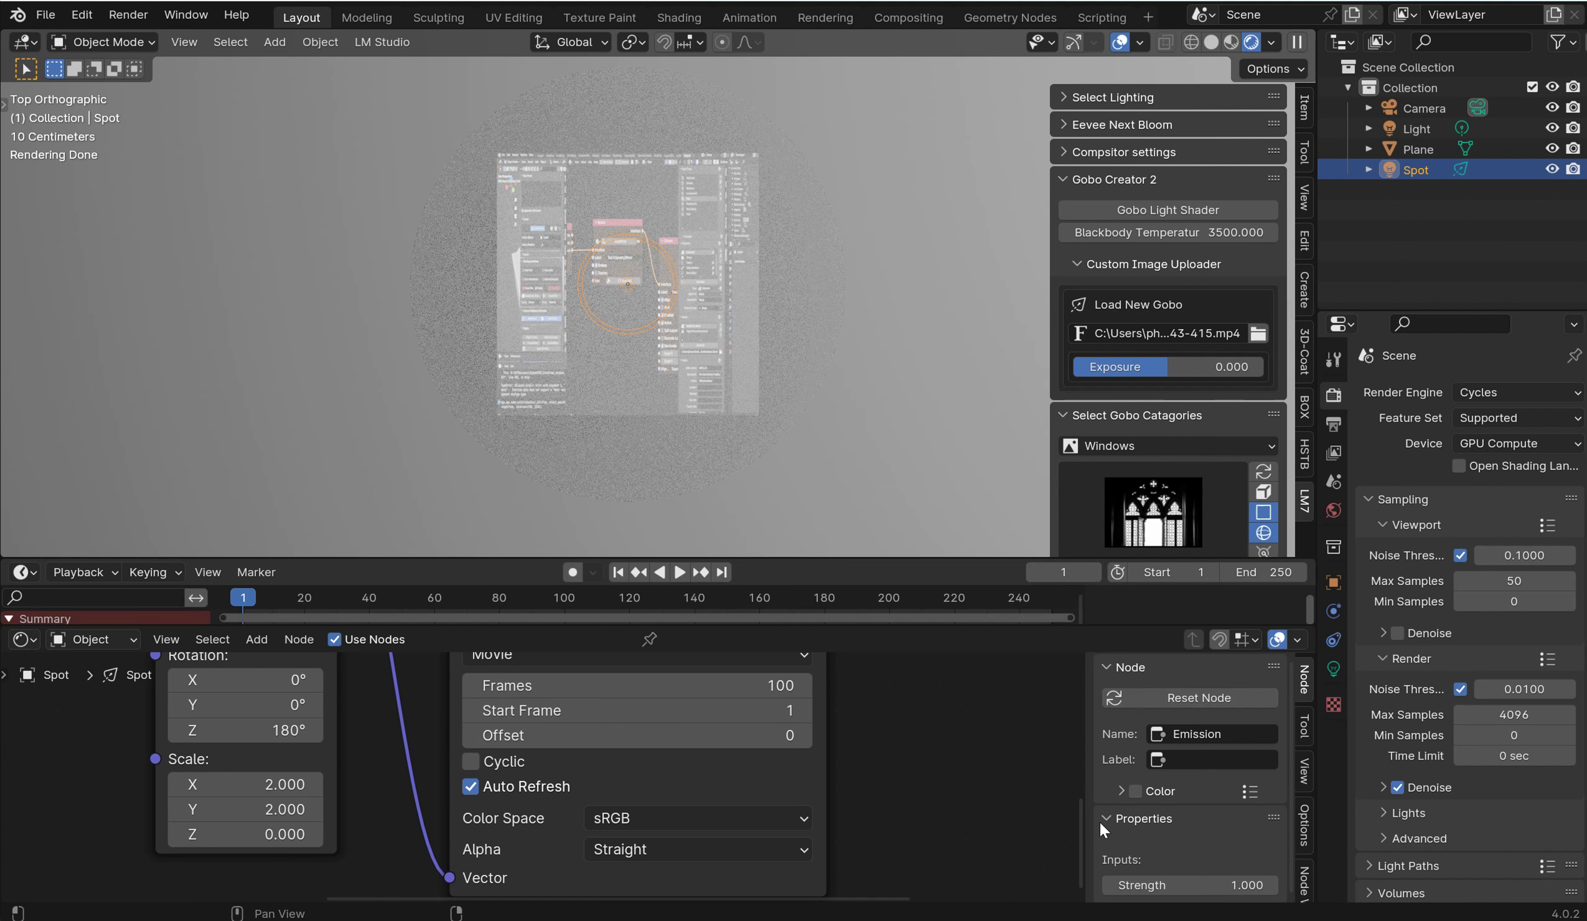
pyautogui.scroll(-1, 1111, 828)
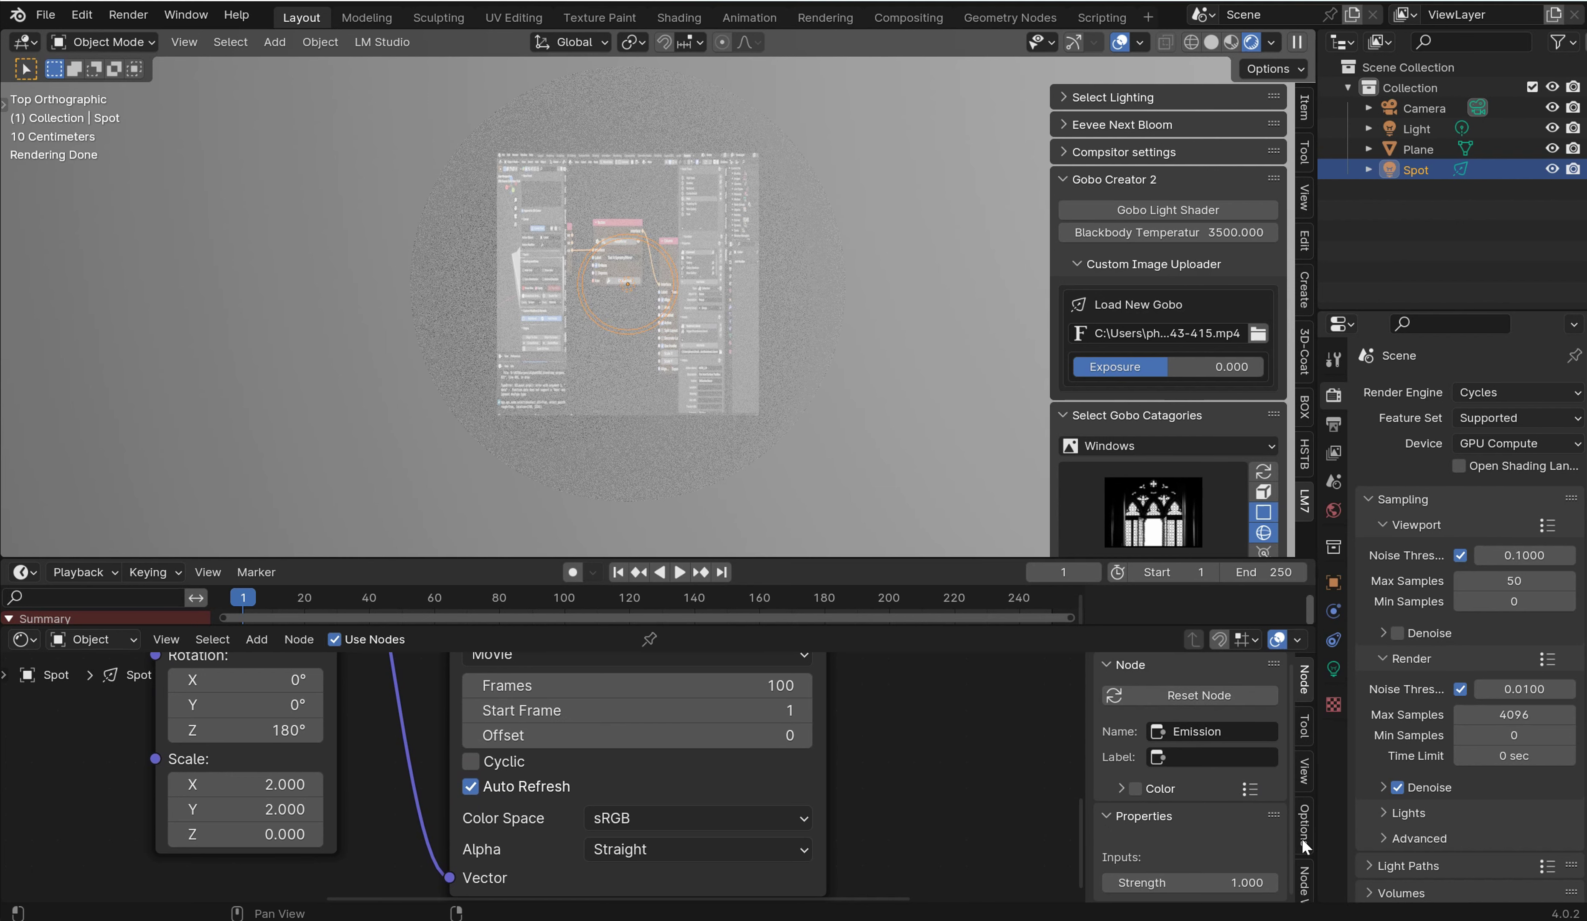
pyautogui.click(1305, 873)
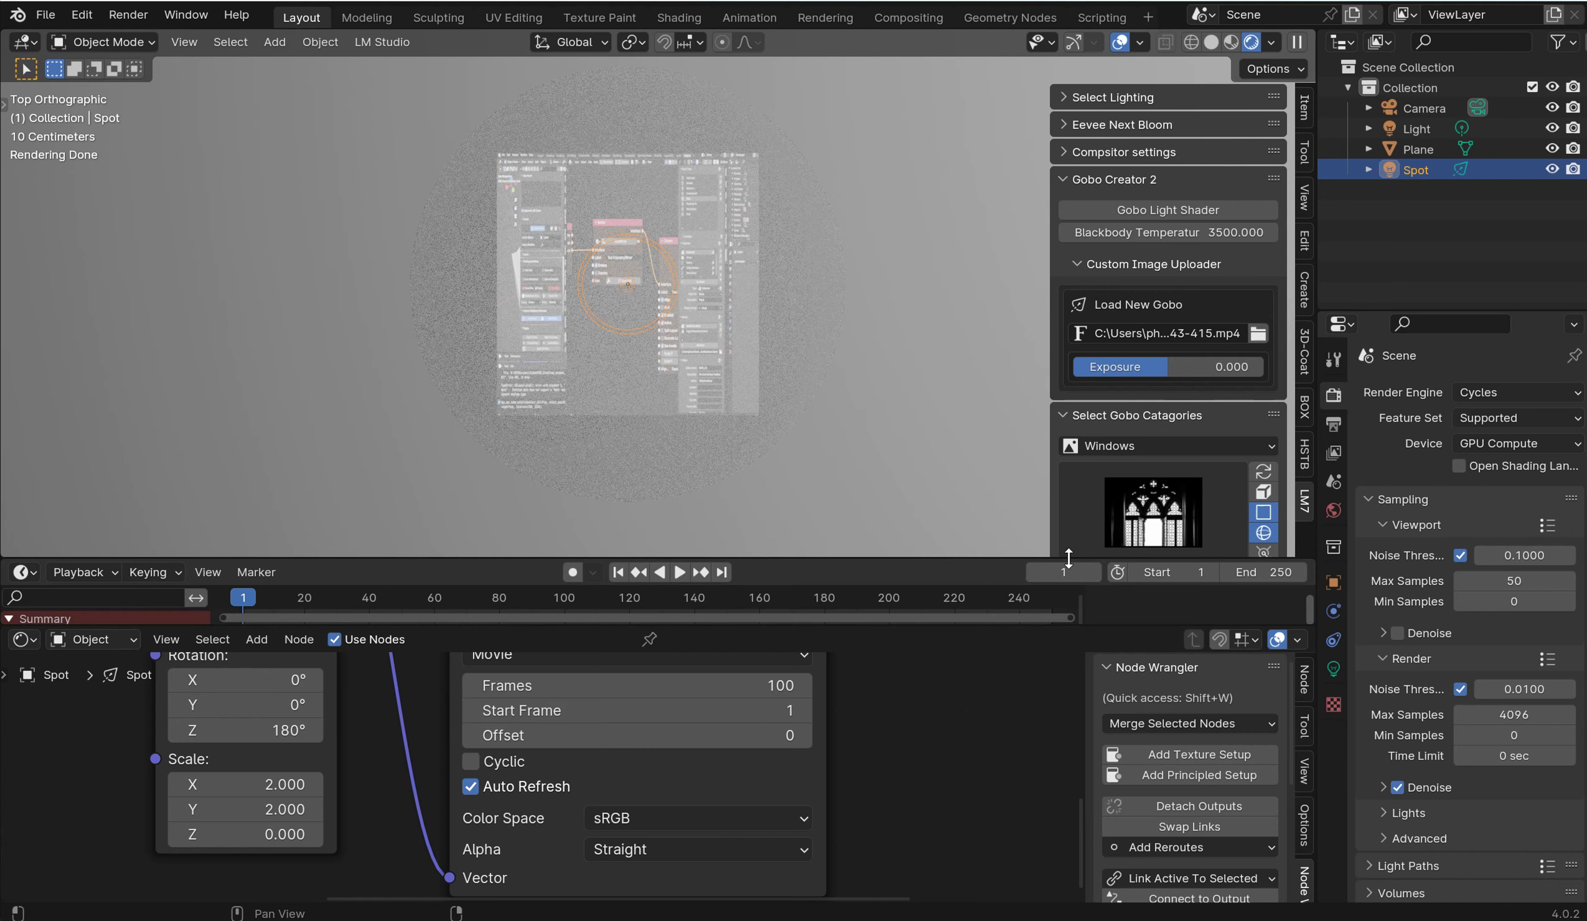
pyautogui.moveTo(1068, 558); pyautogui.dragTo(1077, 408)
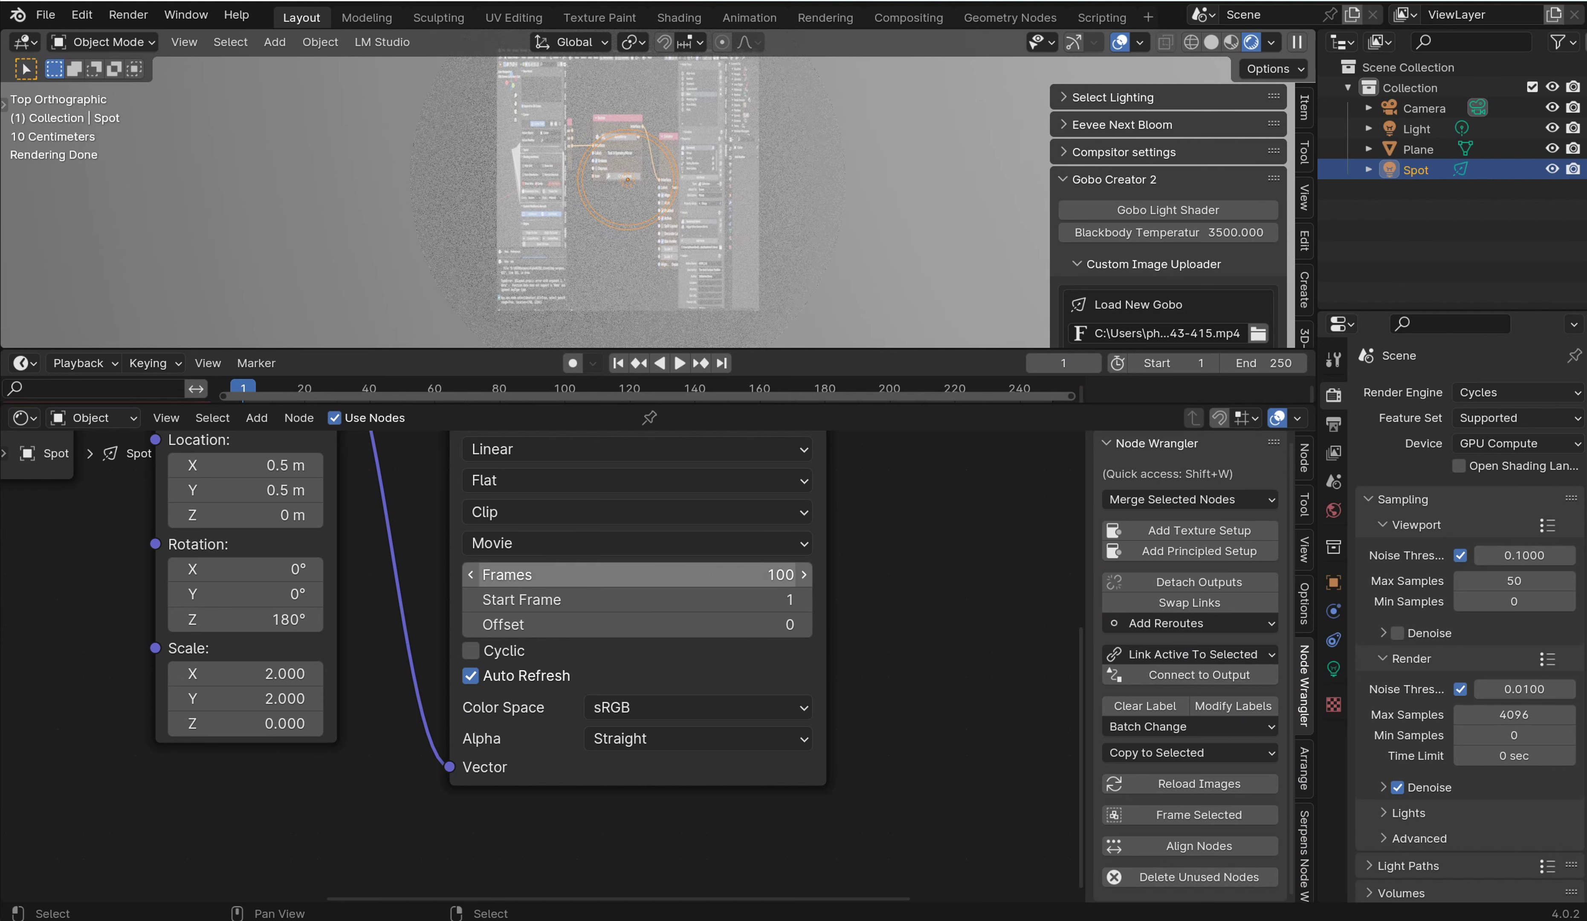
pyautogui.click(716, 573)
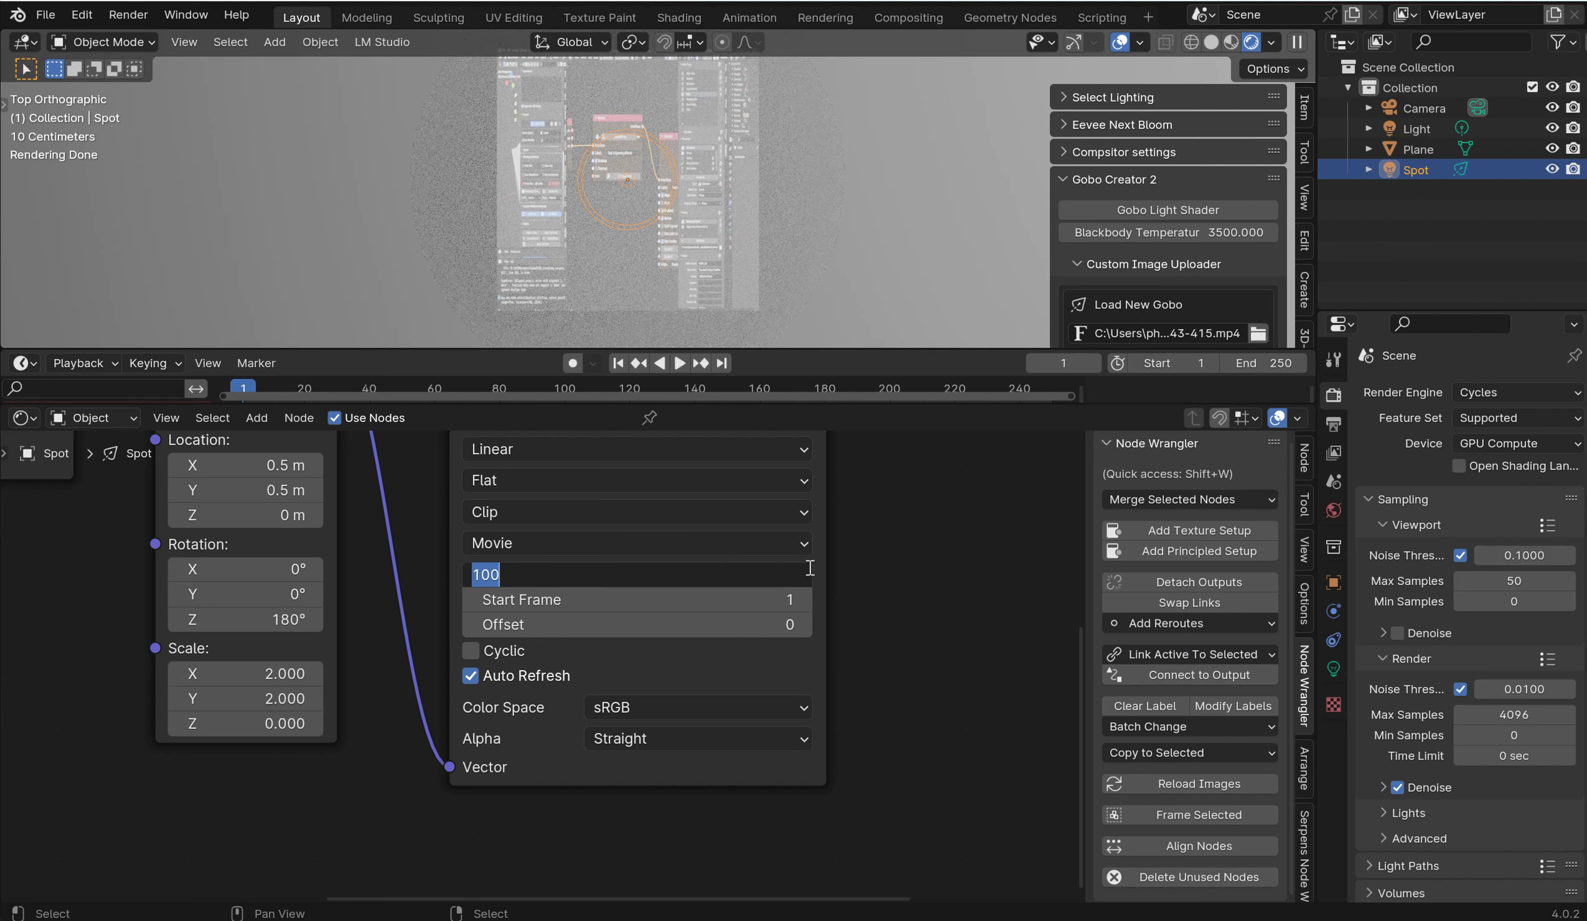
pyautogui.write('250')
pyautogui.press('Return')
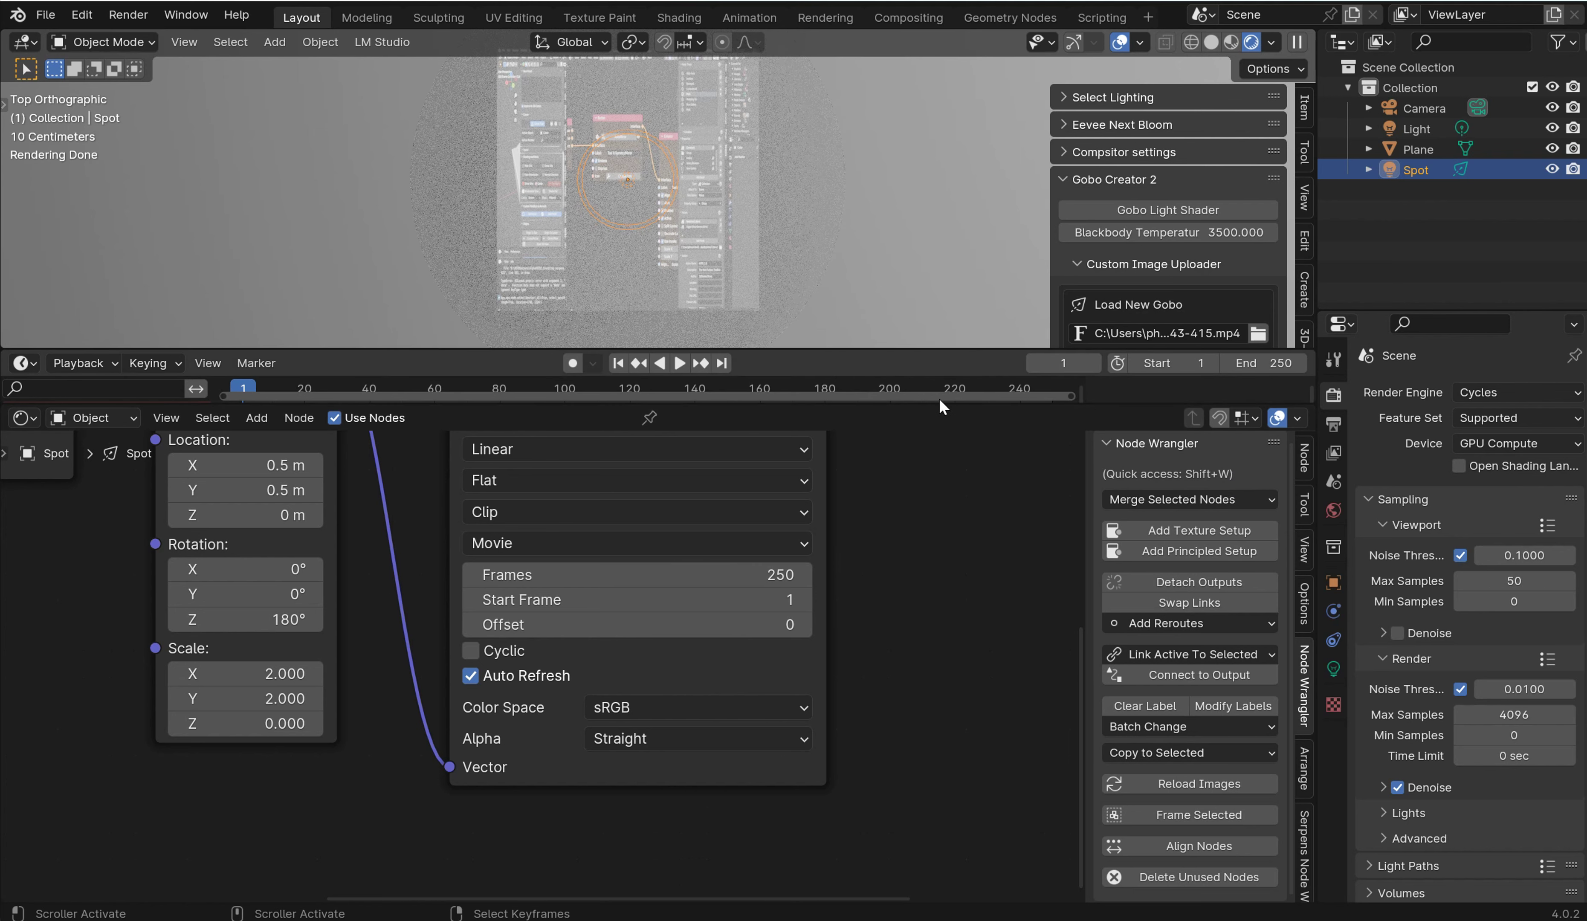
# Step: Rewind to the first frame, play the gobo animation, and enlarge the 3D view
pyautogui.press('Left')
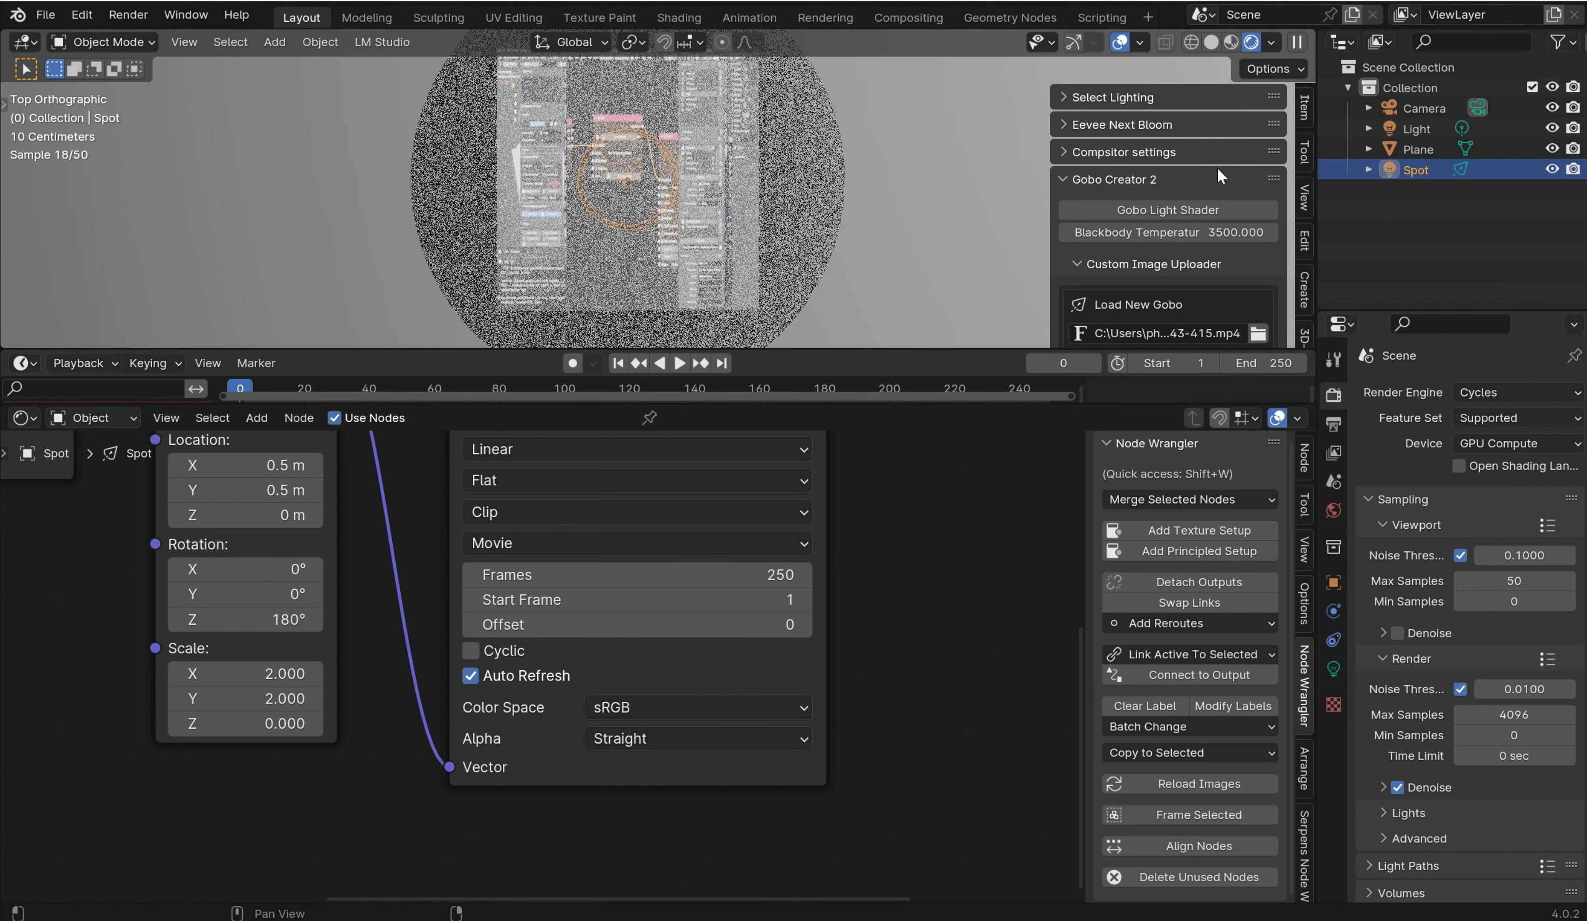
pyautogui.click(673, 365)
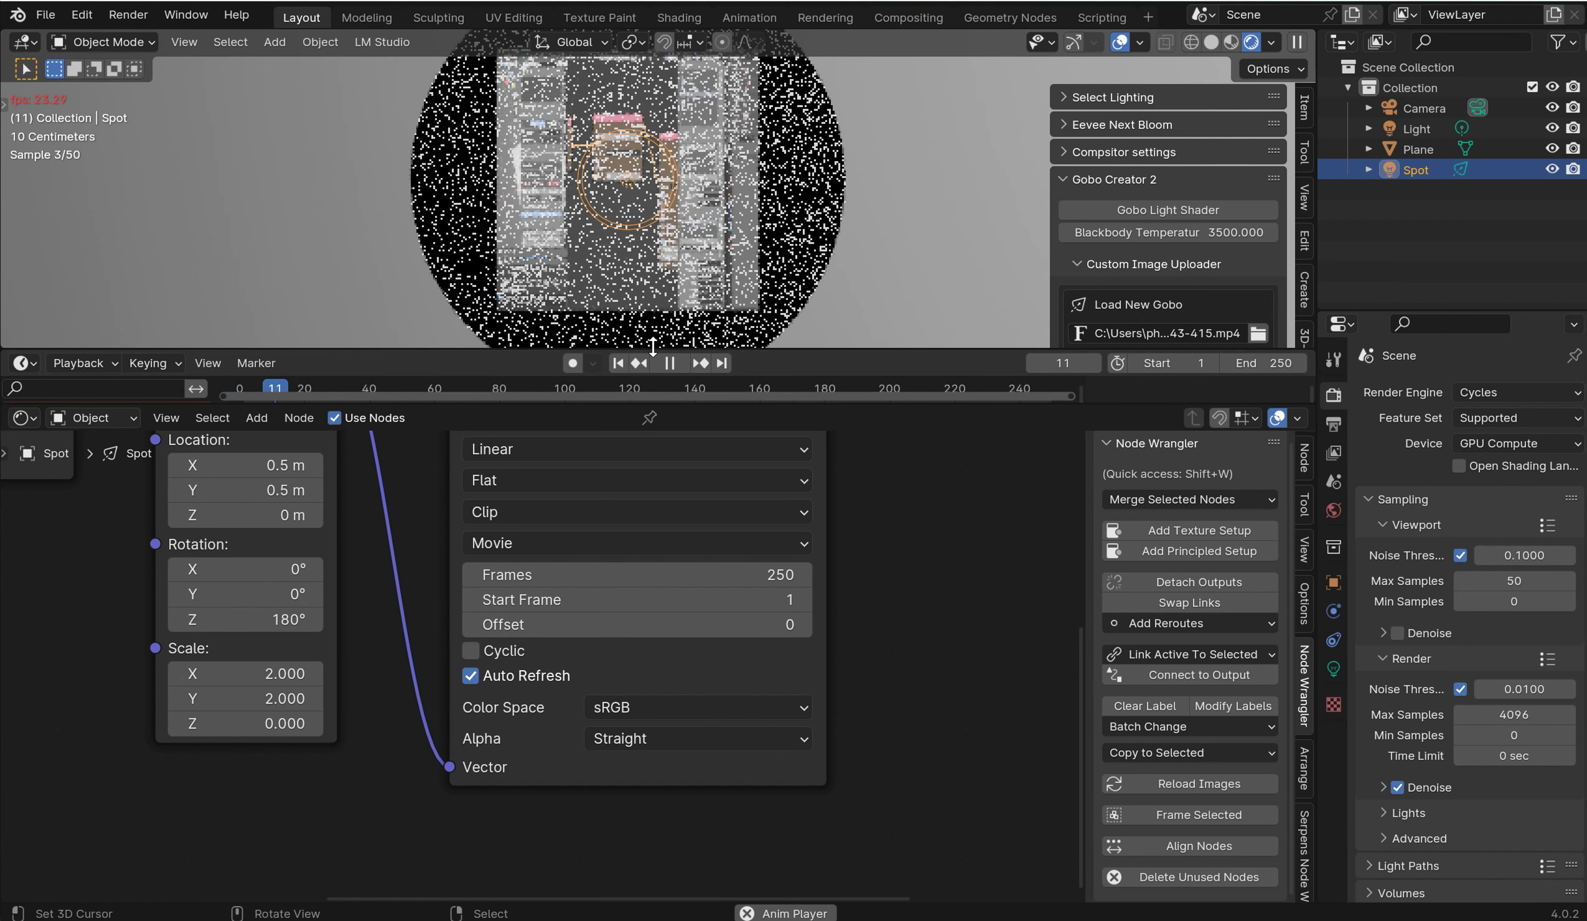
pyautogui.moveTo(645, 403); pyautogui.dragTo(627, 734)
pyautogui.moveTo(772, 347); pyautogui.dragTo(799, 703)
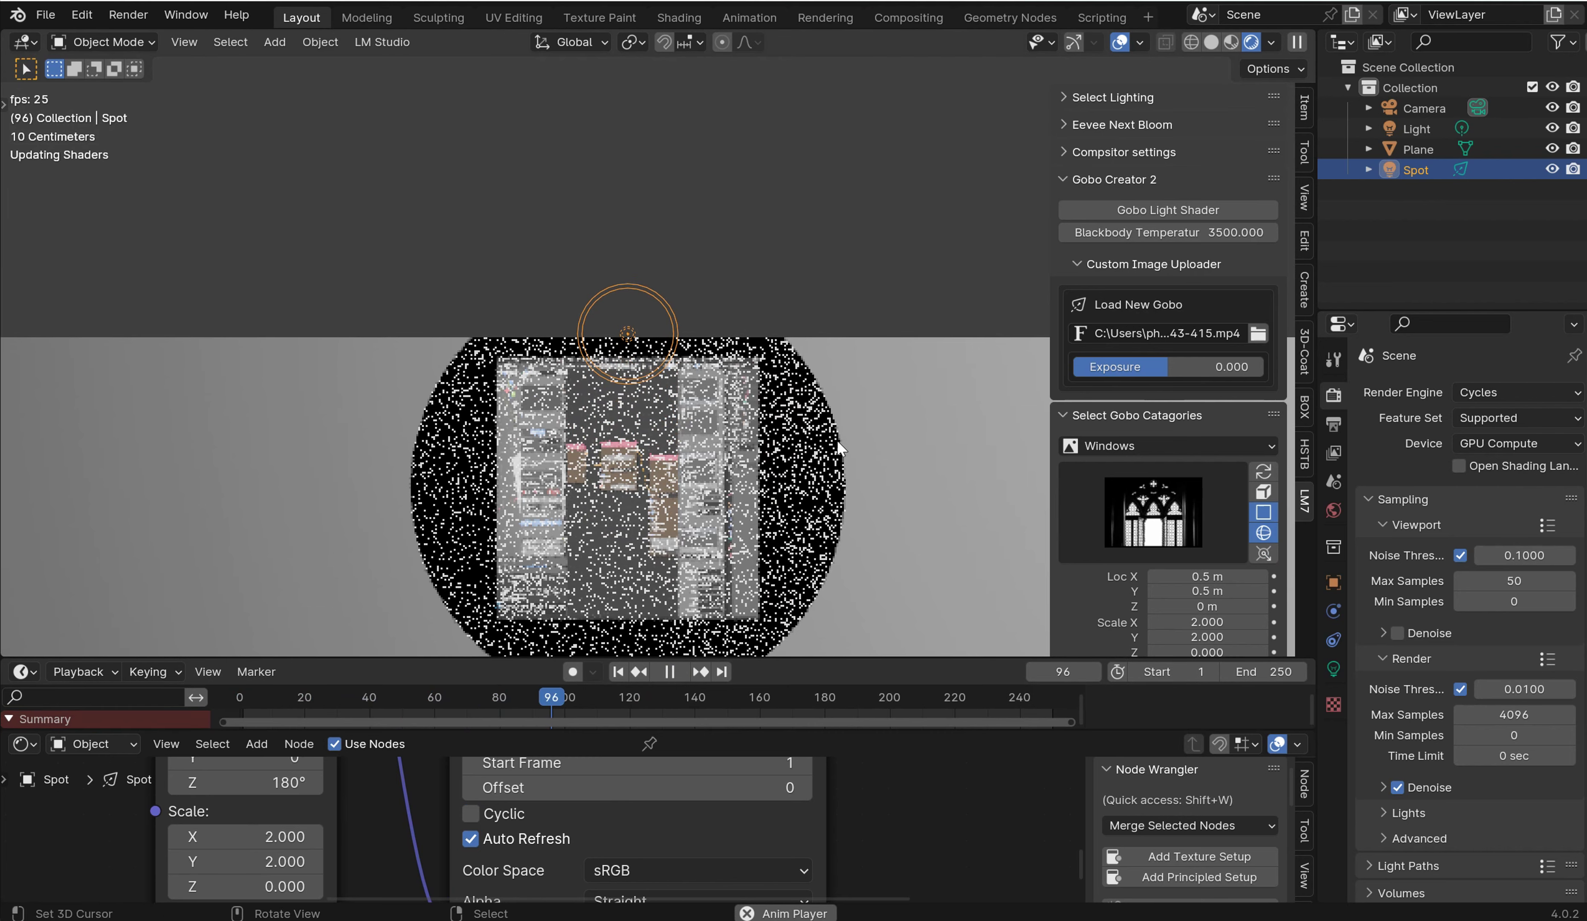
# Step: Switch to Top Orthographic view and resume playback of the projected video
pyautogui.press('KP_7')
pyautogui.click(670, 672)
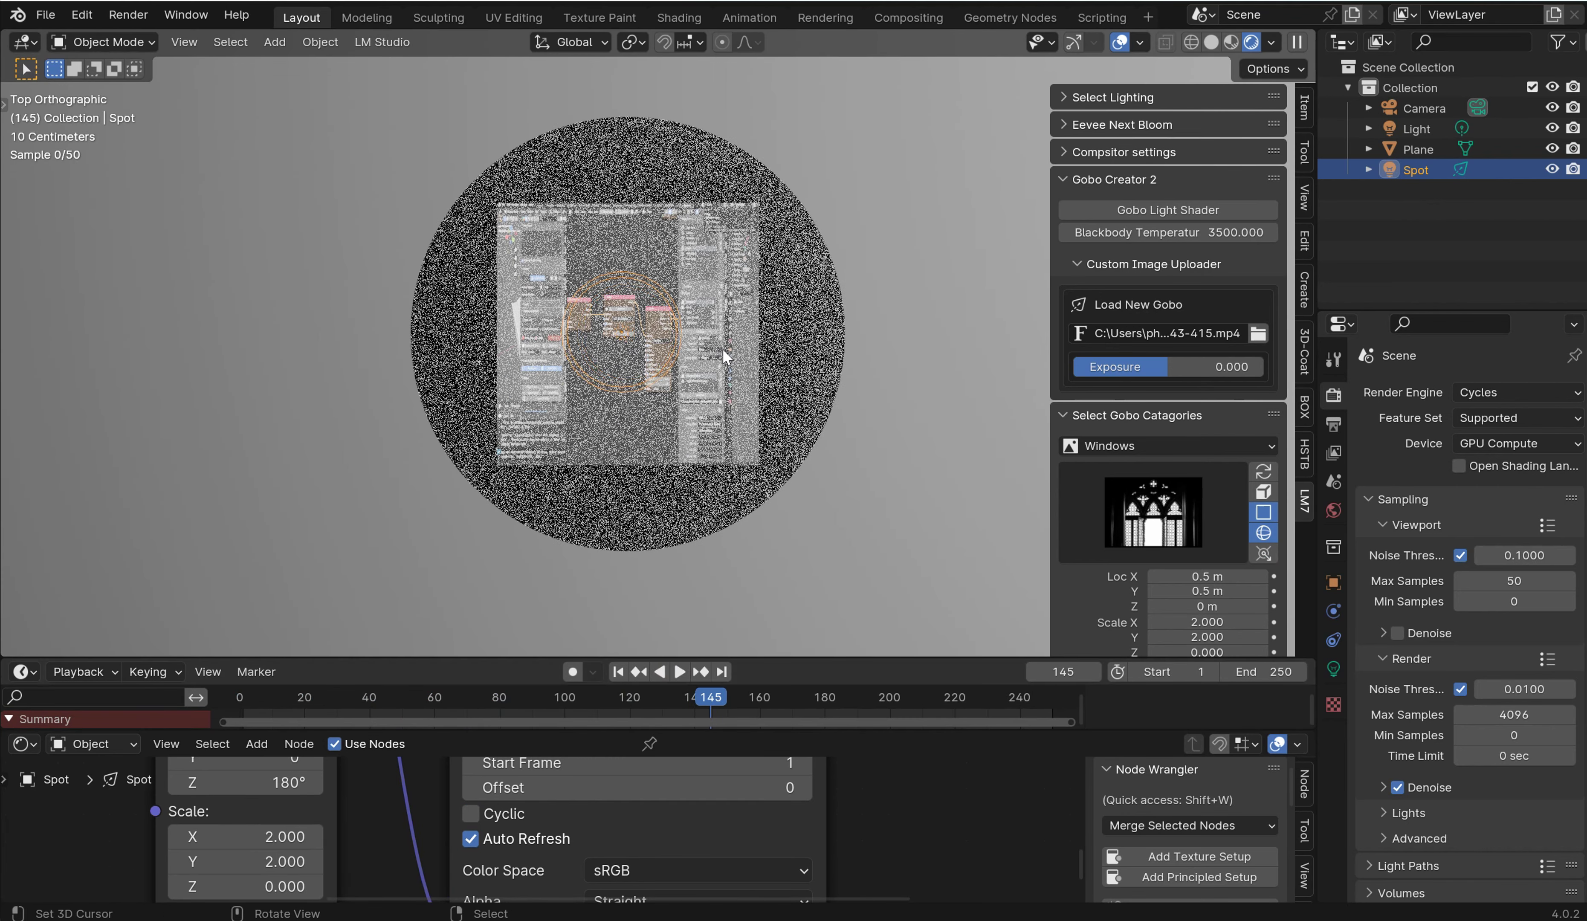
pyautogui.scroll(3, 723, 349)
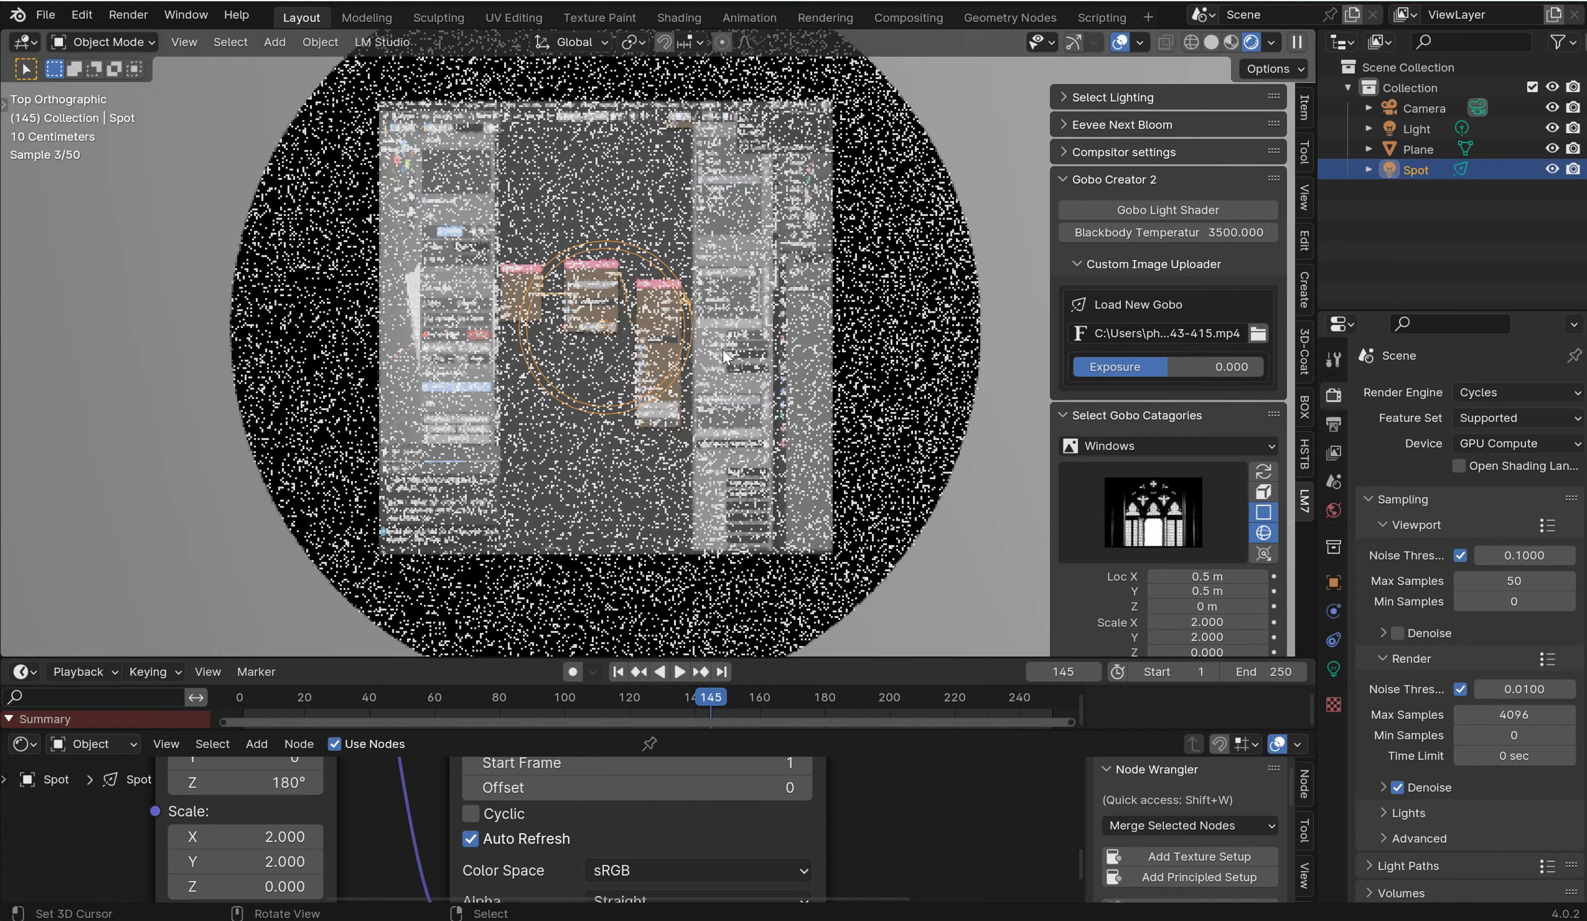
pyautogui.scroll(2, 766, 396)
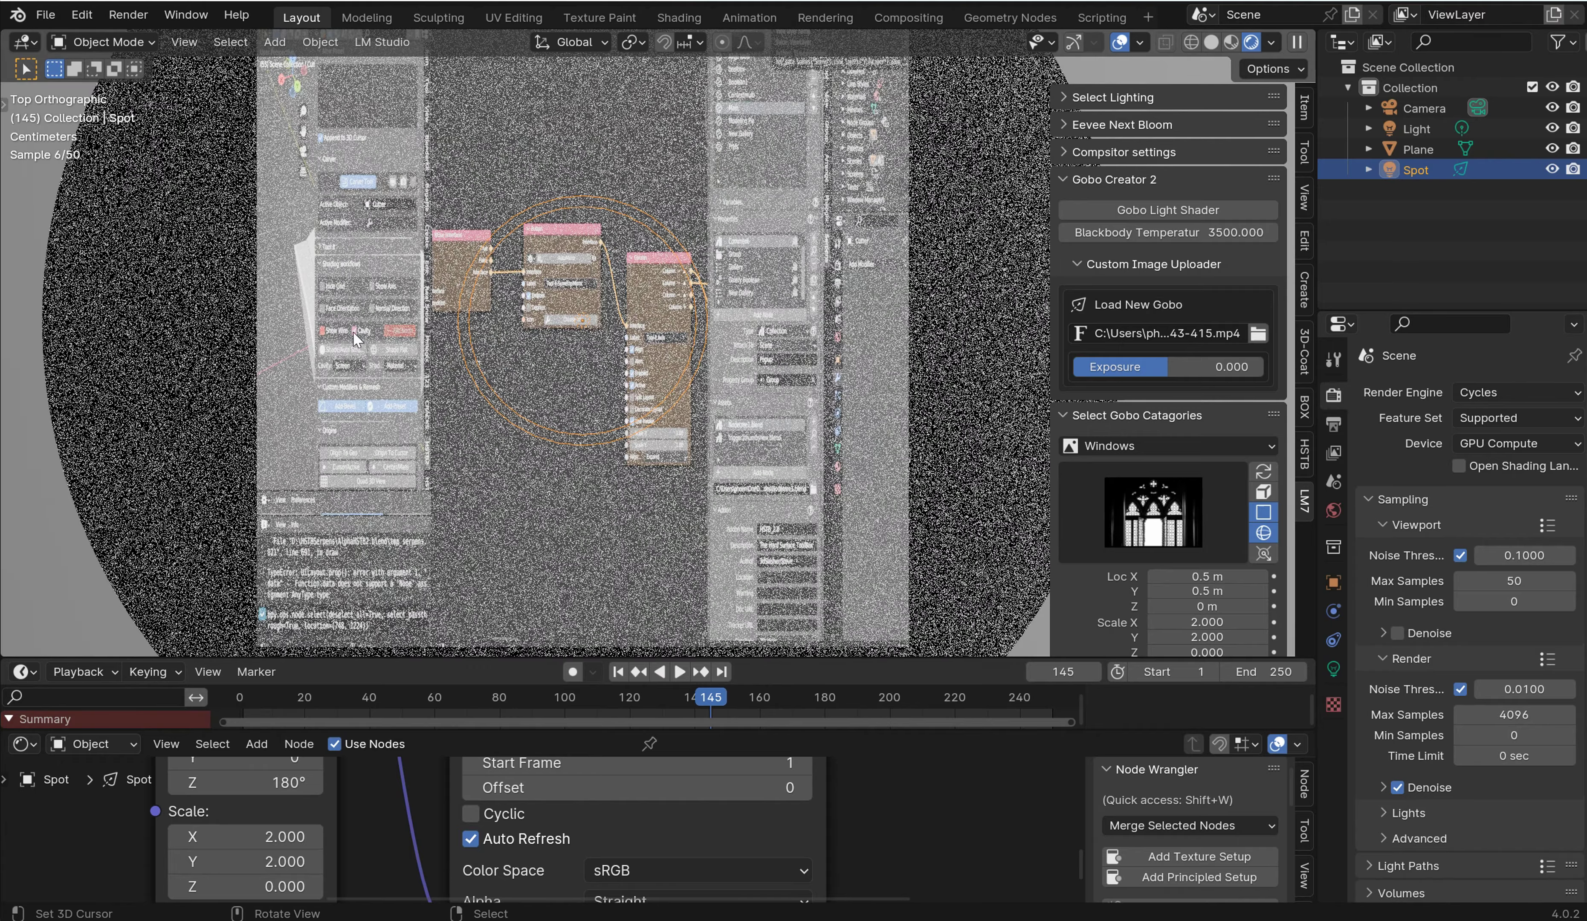
pyautogui.press('space')
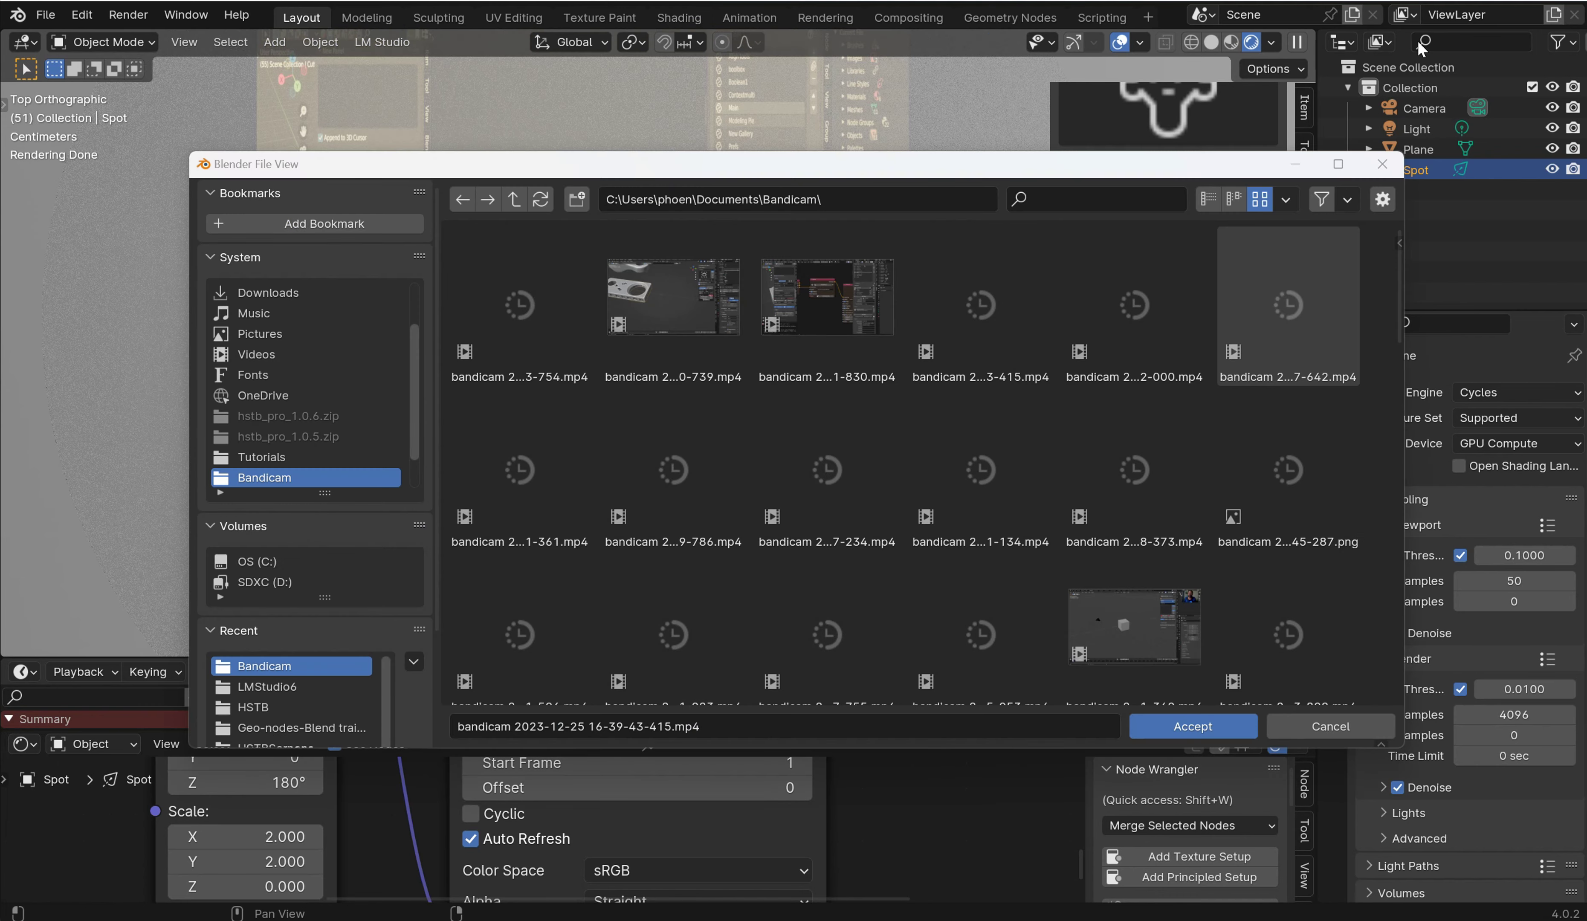
pyautogui.moveTo(978, 166); pyautogui.dragTo(765, 188)
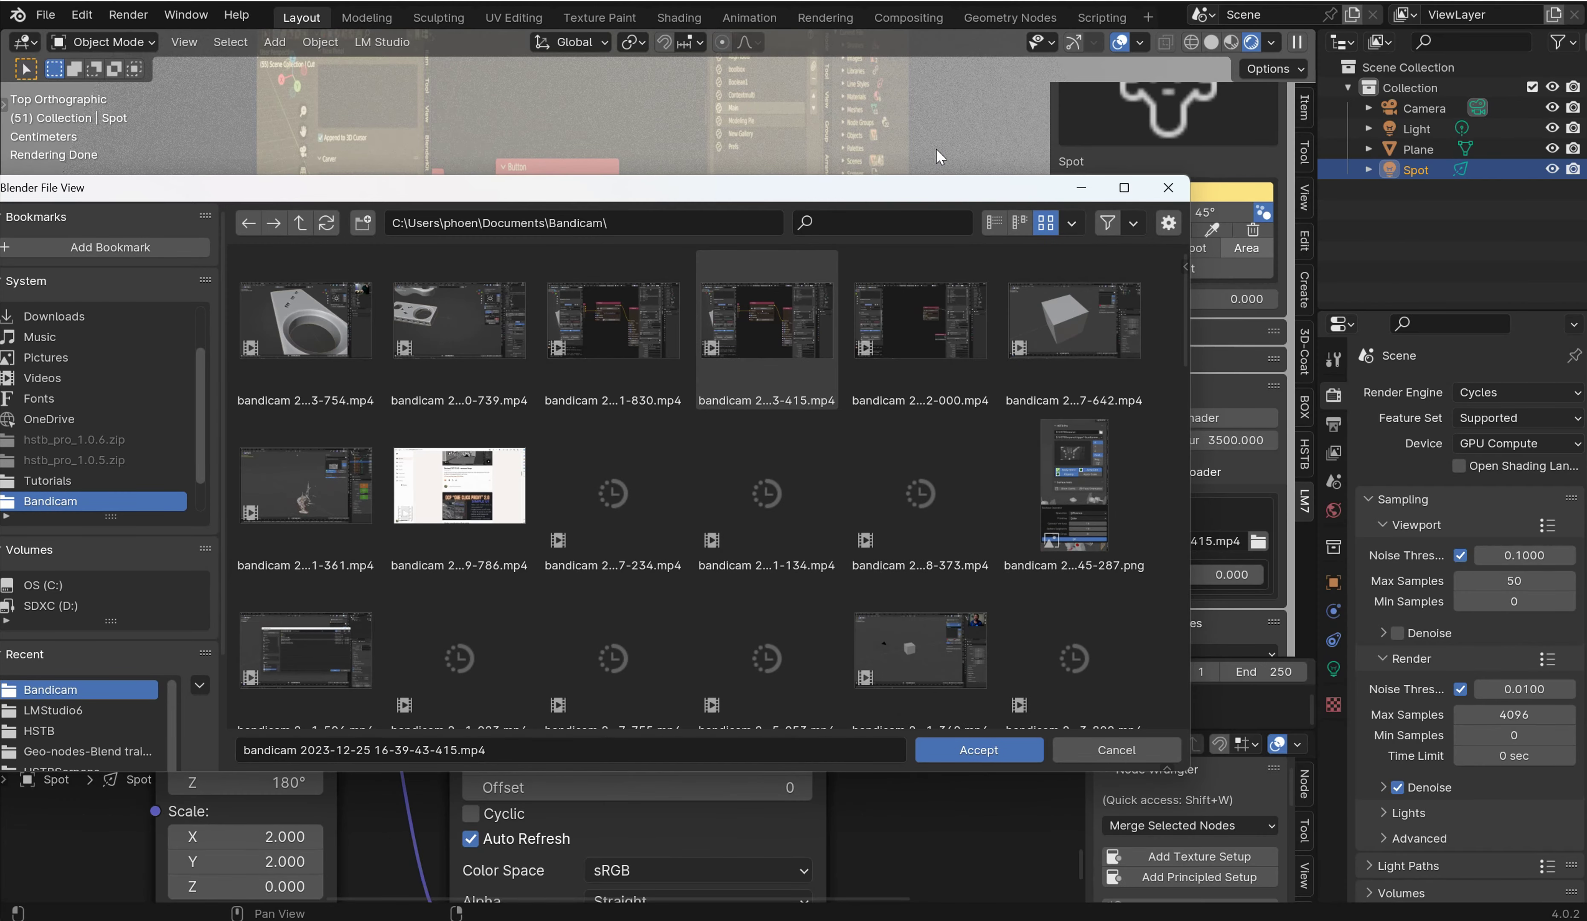
pyautogui.moveTo(937, 148); pyautogui.dragTo(917, 150)
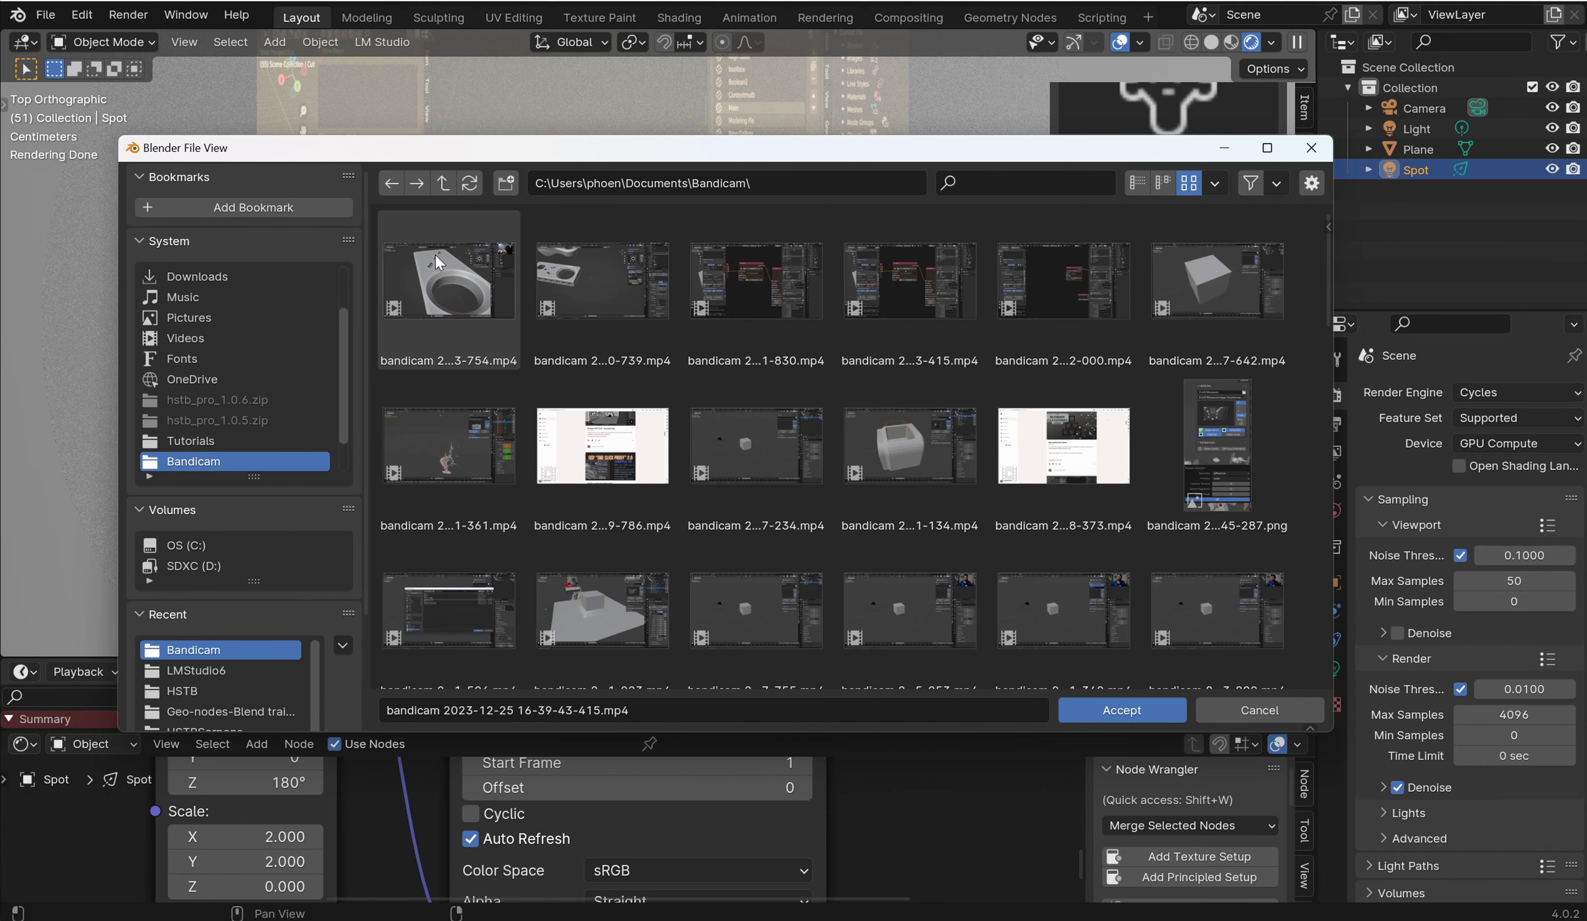
pyautogui.doubleClick(426, 284)
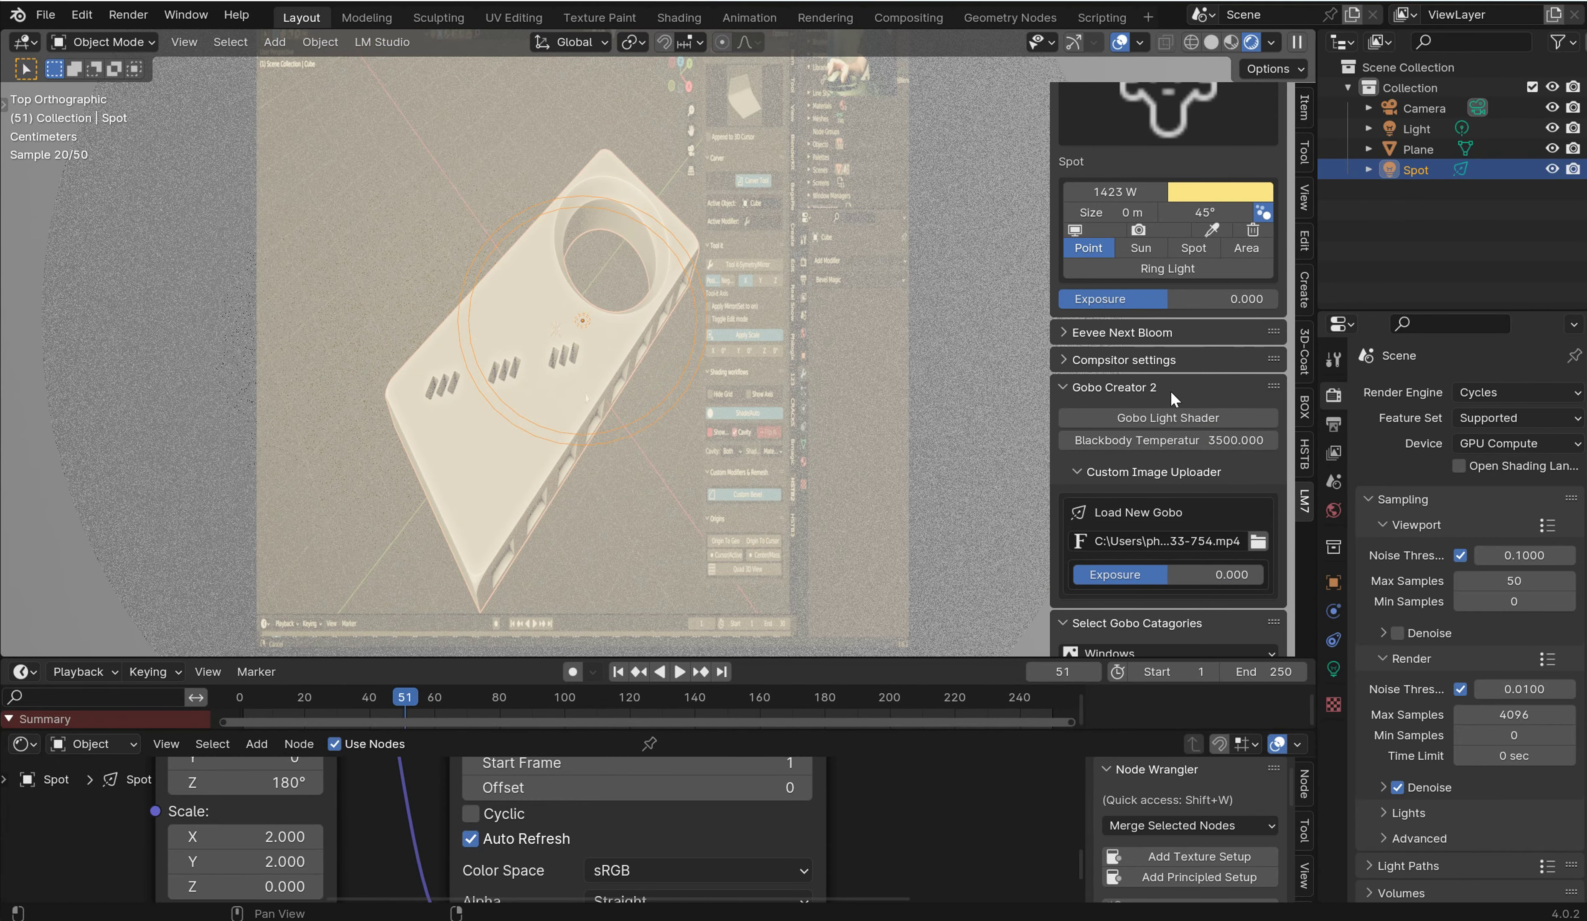
pyautogui.scroll(4, 1086, 168)
pyautogui.click(1068, 100)
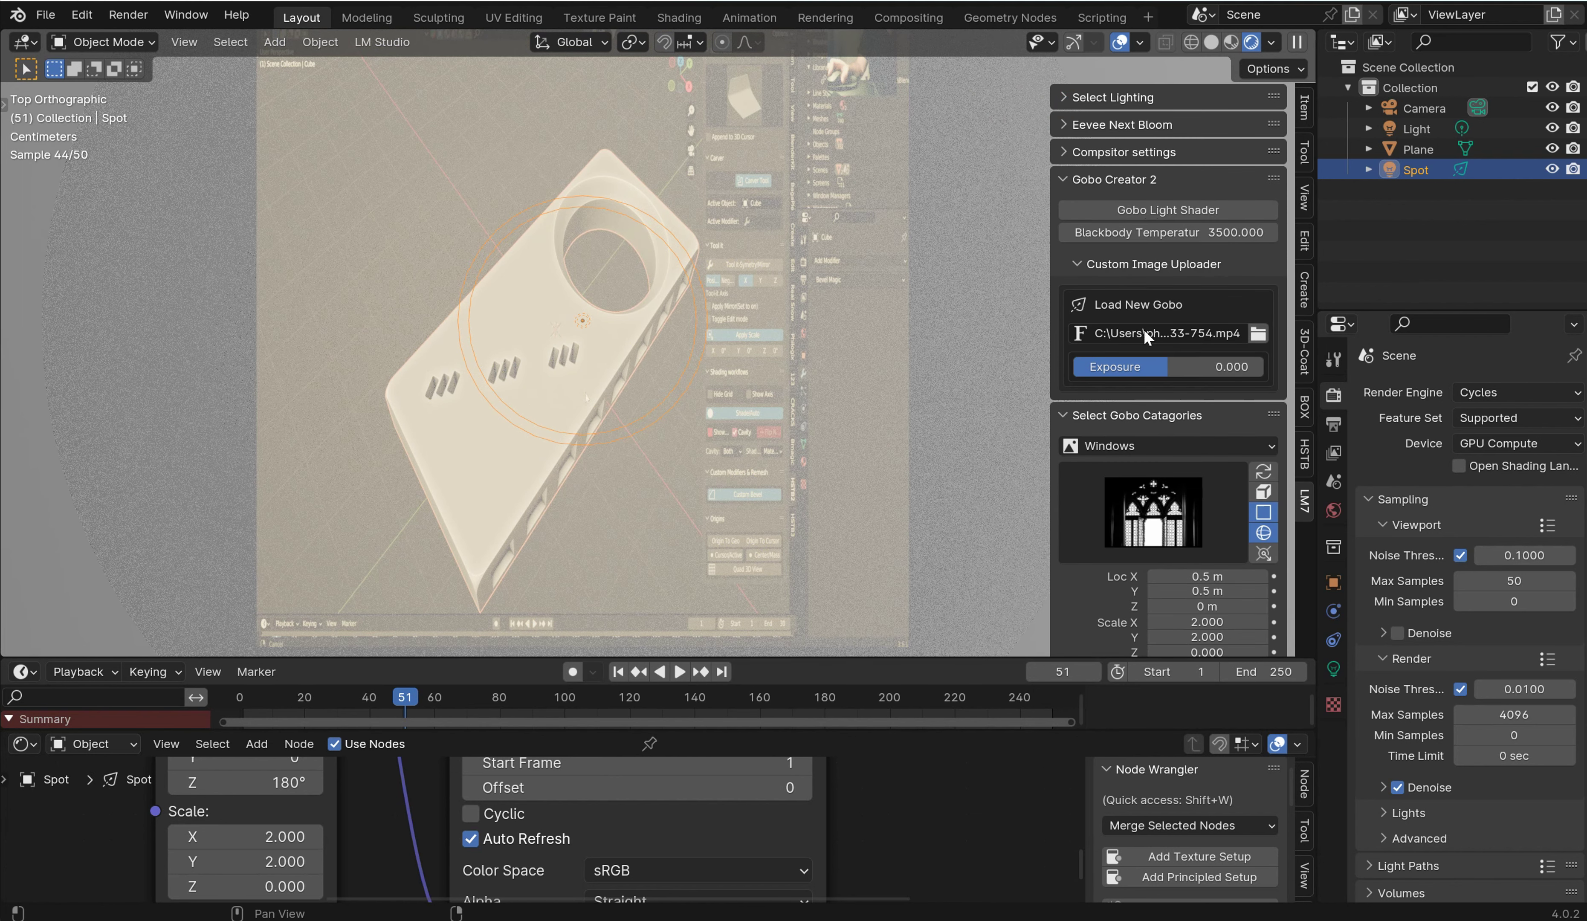
# Step: Browse the lighting gallery's list of all scene objects, then hide its settings
pyautogui.click(1065, 97)
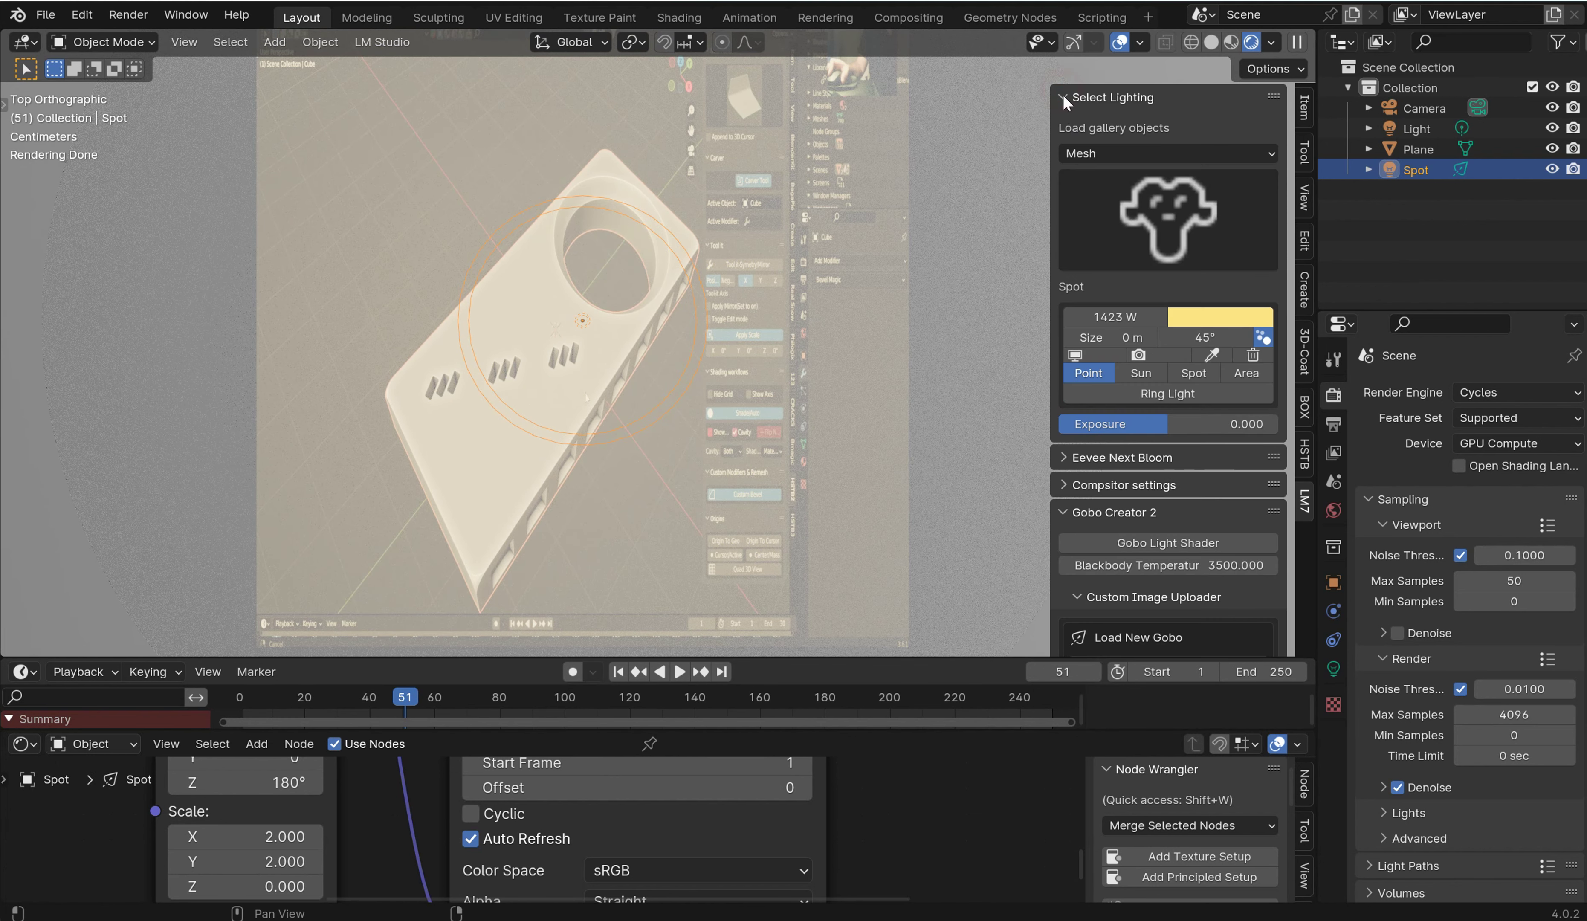
pyautogui.click(1165, 238)
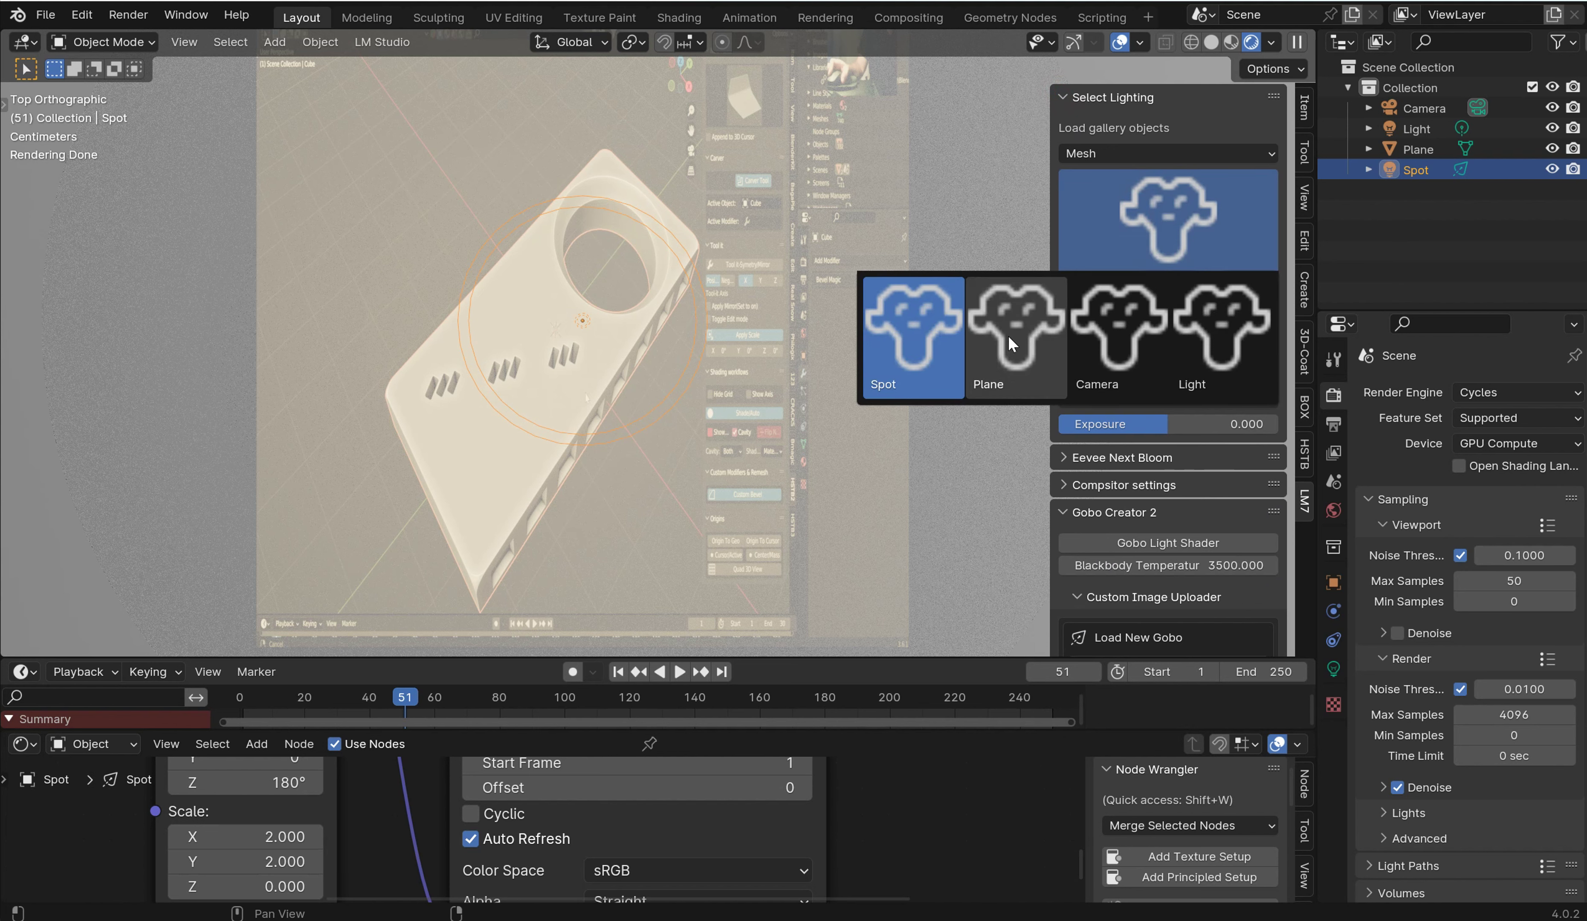
pyautogui.click(1104, 154)
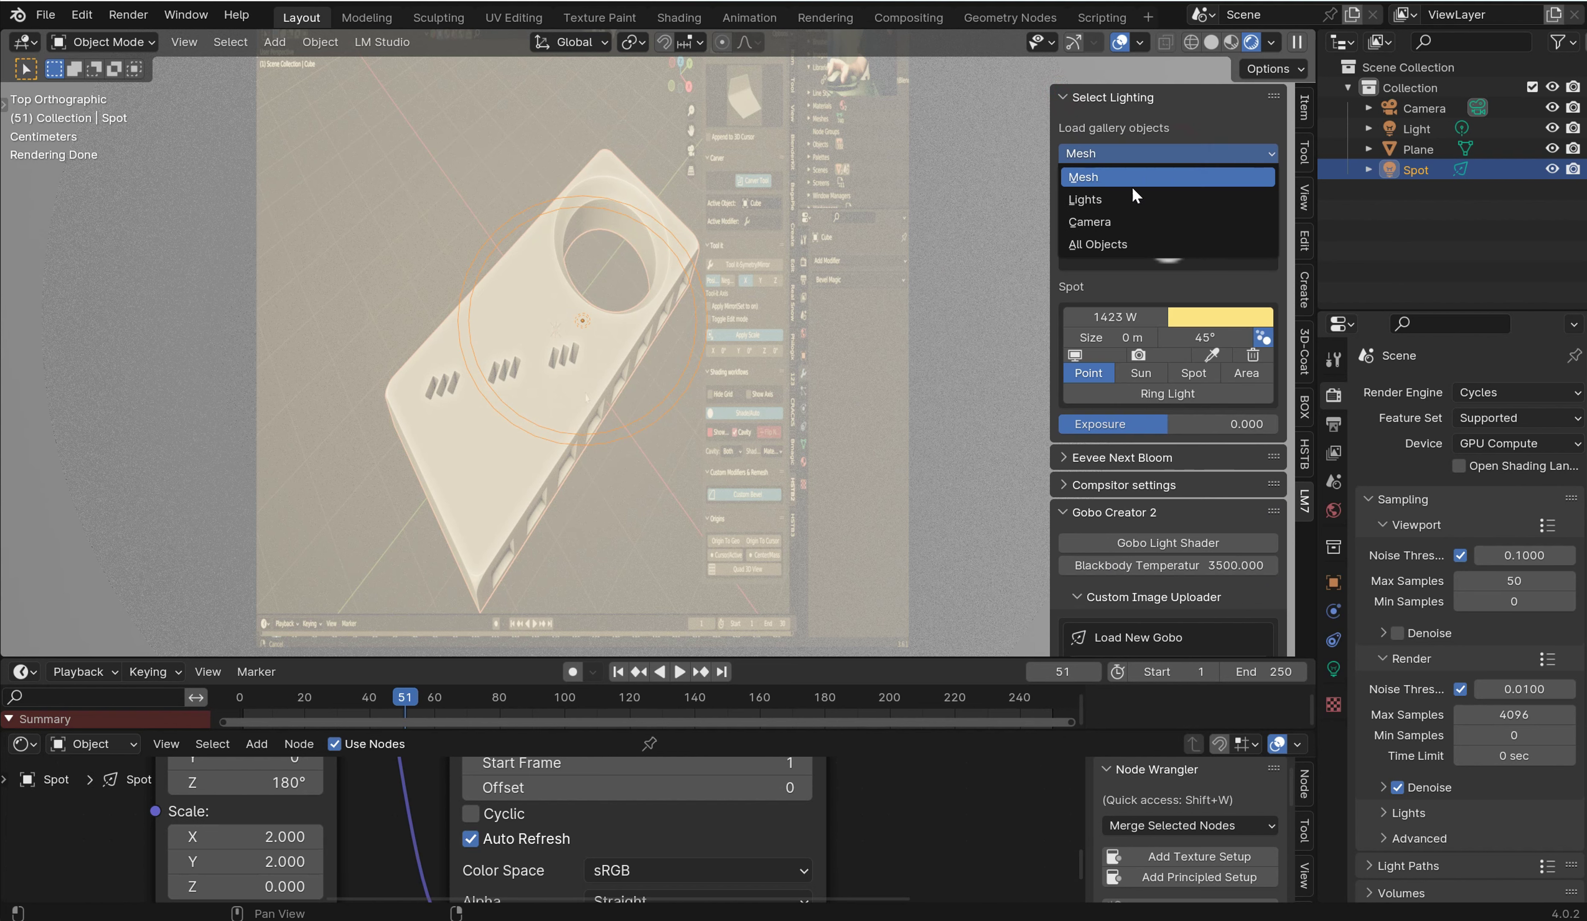
pyautogui.click(1106, 244)
pyautogui.click(1136, 230)
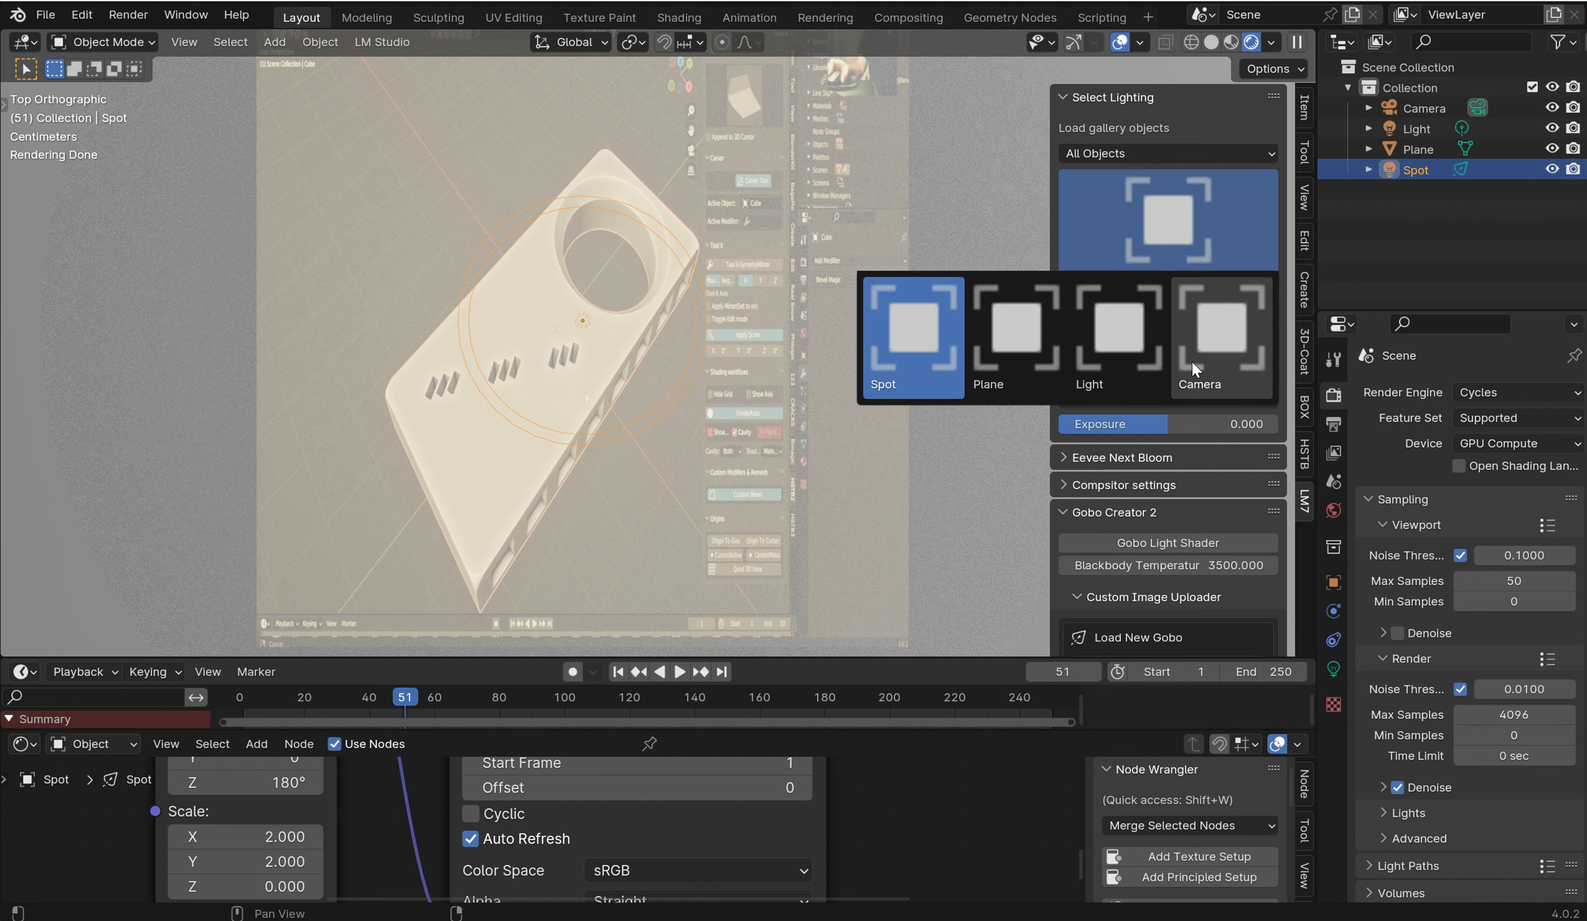
pyautogui.click(906, 167)
pyautogui.click(1065, 99)
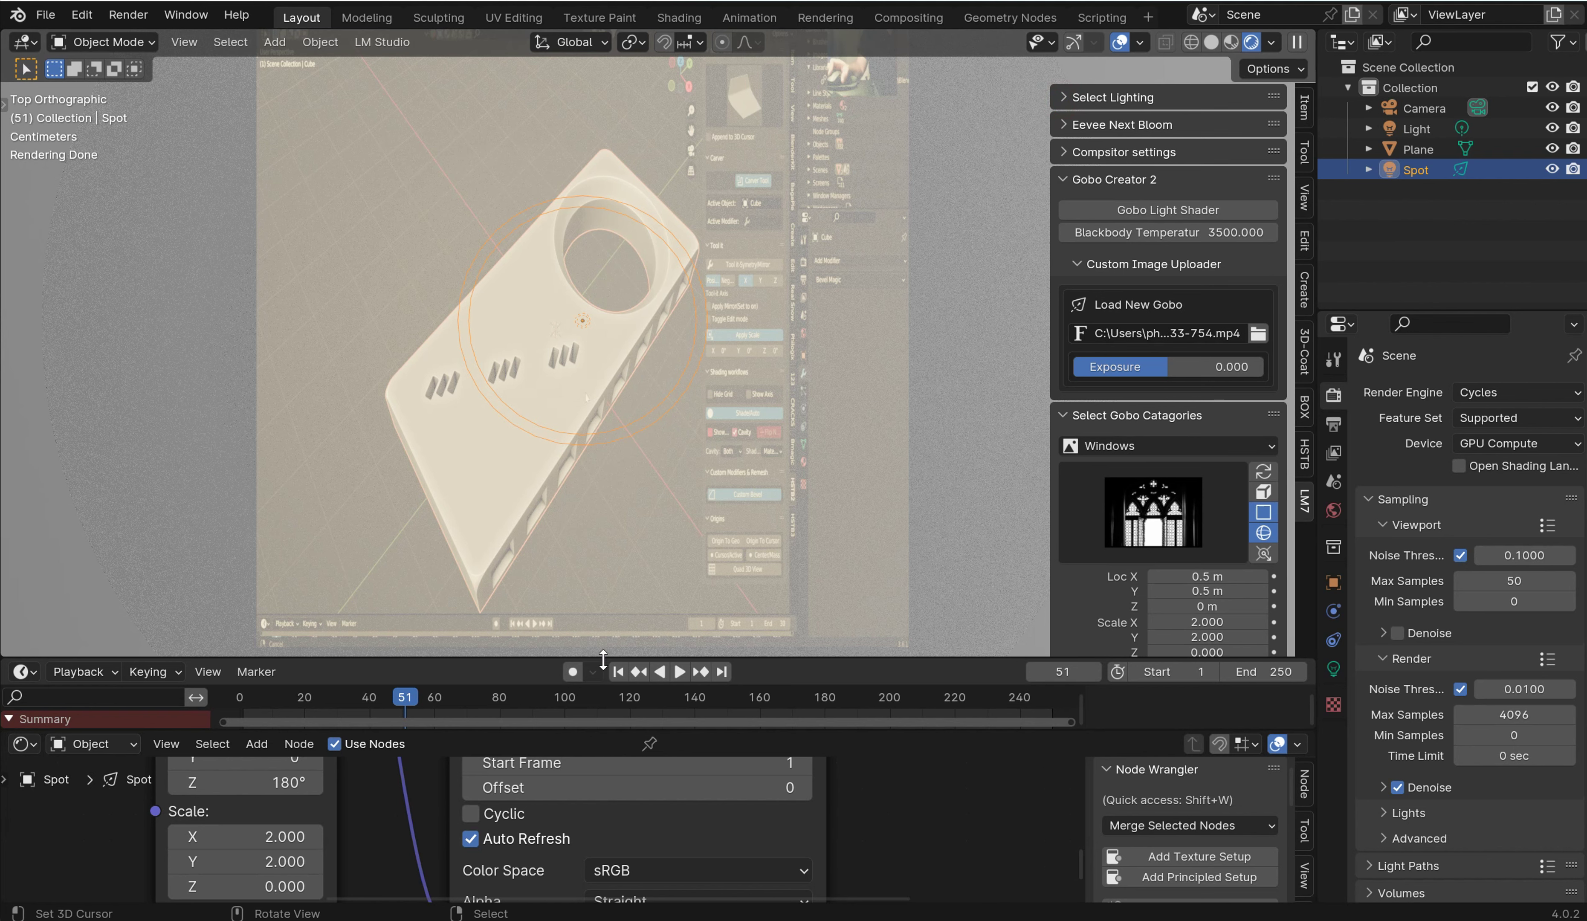
# Step: Play the new video gobo, pause at frame 123, and make the timeline taller
pyautogui.click(679, 672)
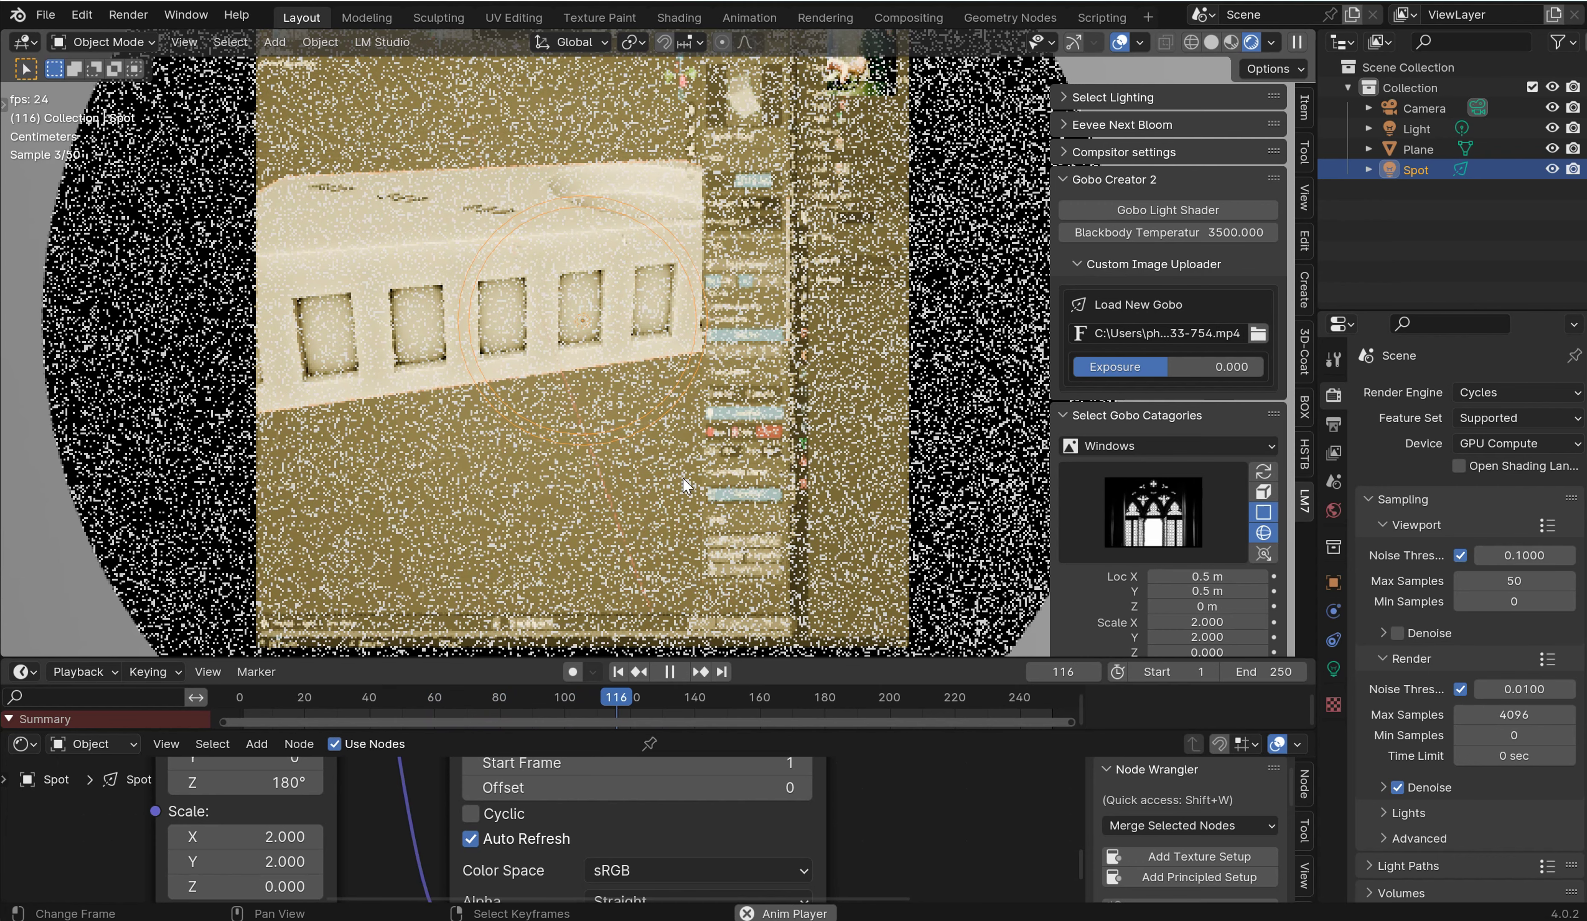
pyautogui.click(676, 664)
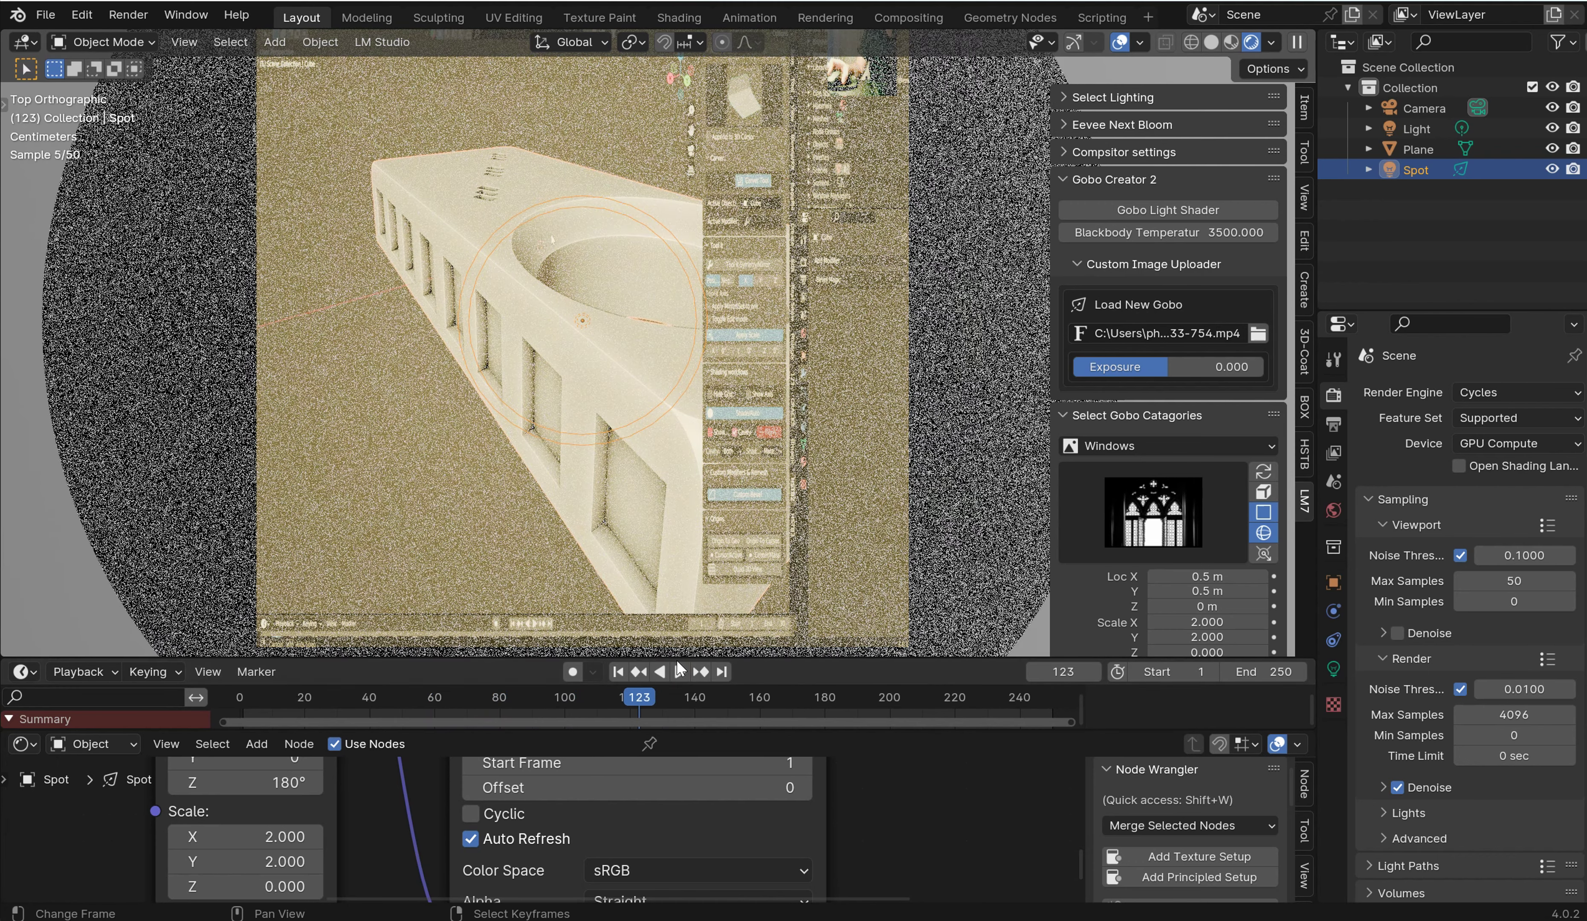
pyautogui.moveTo(676, 660); pyautogui.dragTo(680, 341)
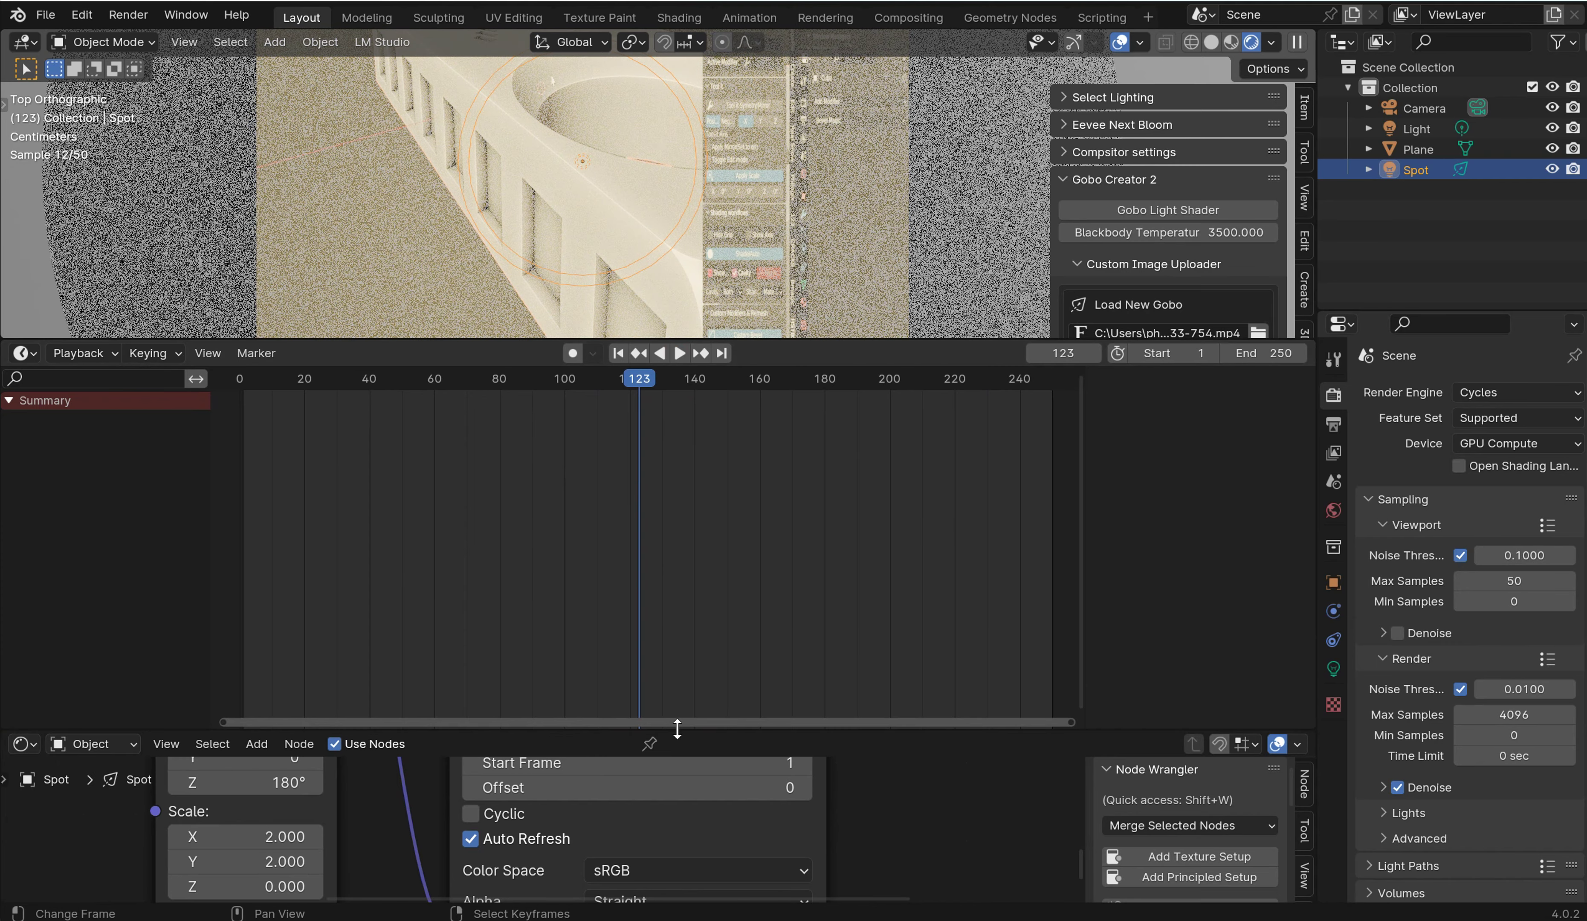
# Step: Collapse the timeline, move the Emission node up, and bring Texture Coordinate into view
pyautogui.moveTo(676, 729); pyautogui.dragTo(680, 368)
pyautogui.scroll(-4, 748, 525)
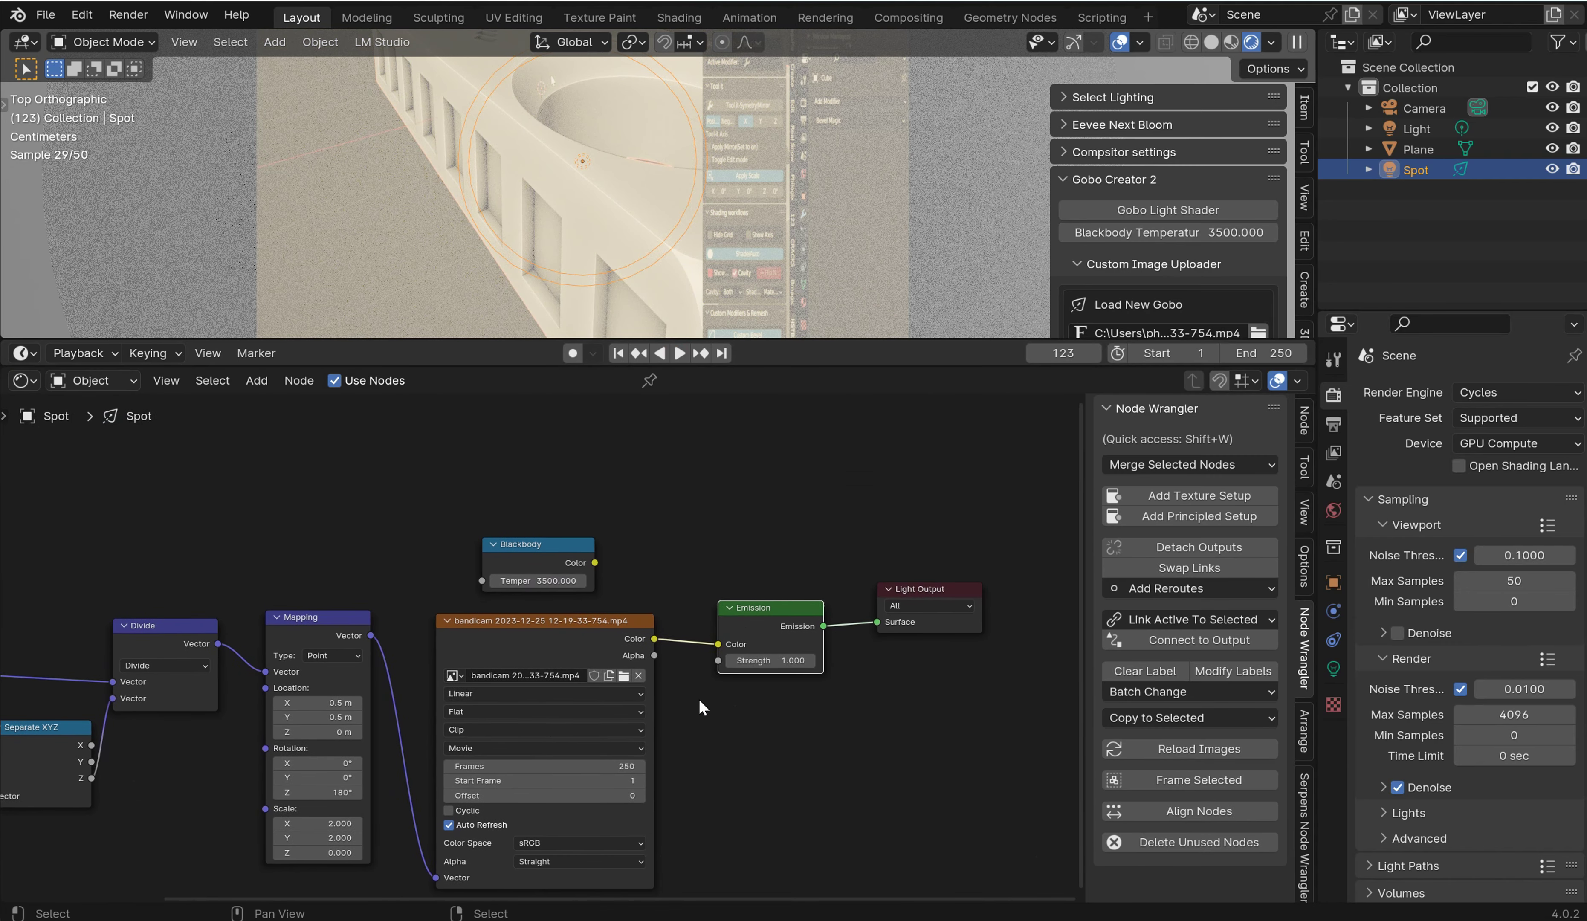
pyautogui.moveTo(769, 611); pyautogui.dragTo(762, 589)
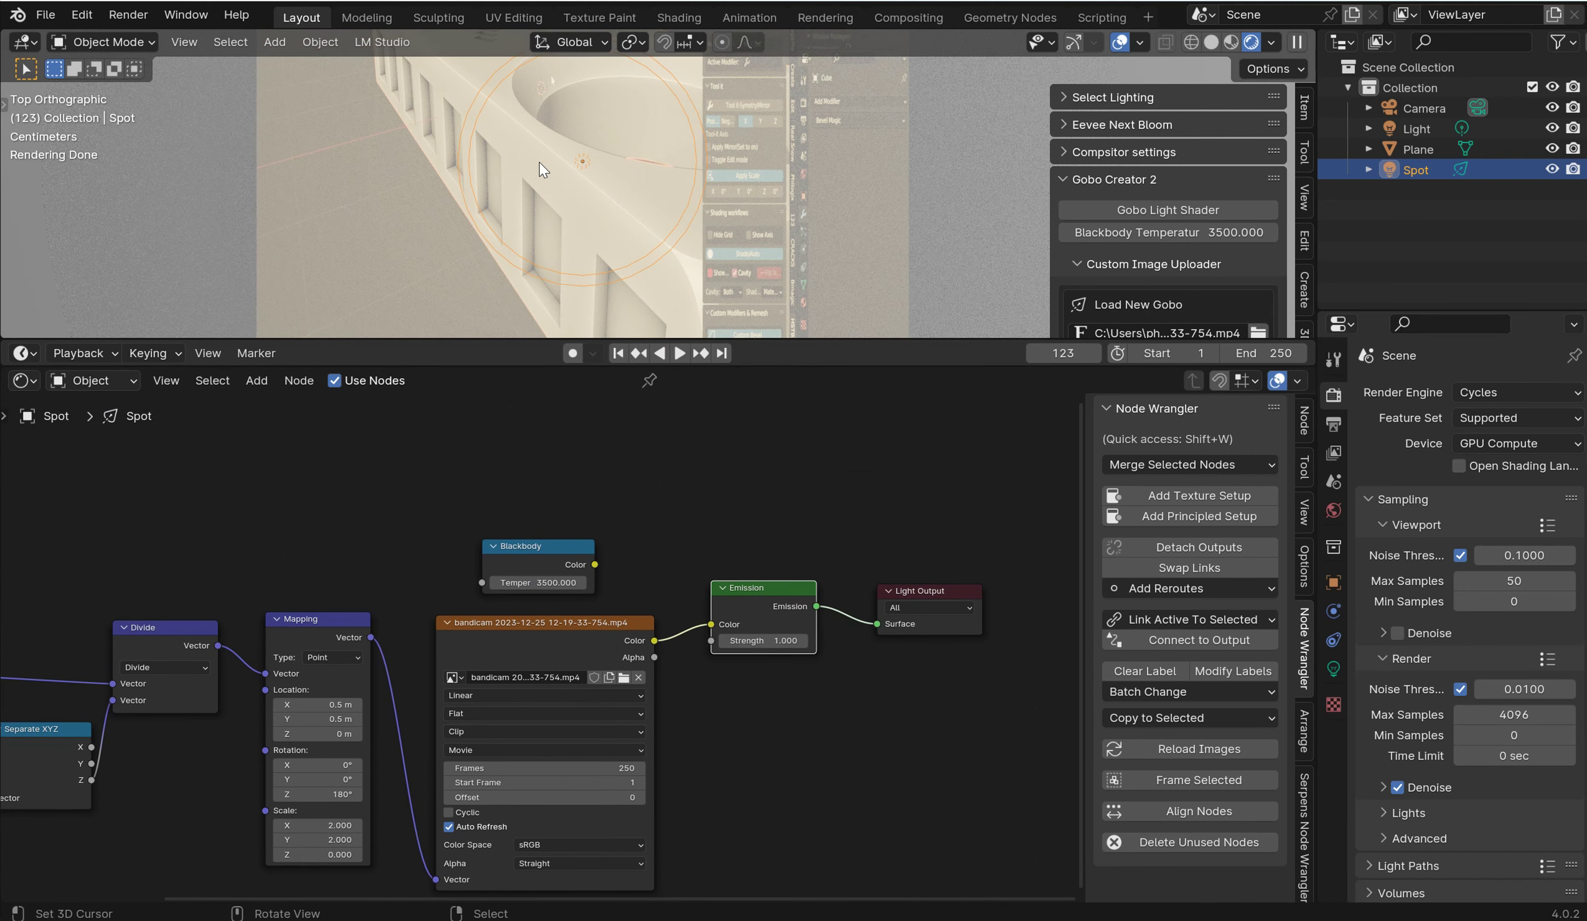
pyautogui.moveTo(330, 568); pyautogui.dragTo(614, 517, button='middle')
pyautogui.scroll(4, 597, 521)
pyautogui.moveTo(477, 505); pyautogui.dragTo(609, 480, button='middle')
pyautogui.scroll(1, 608, 480)
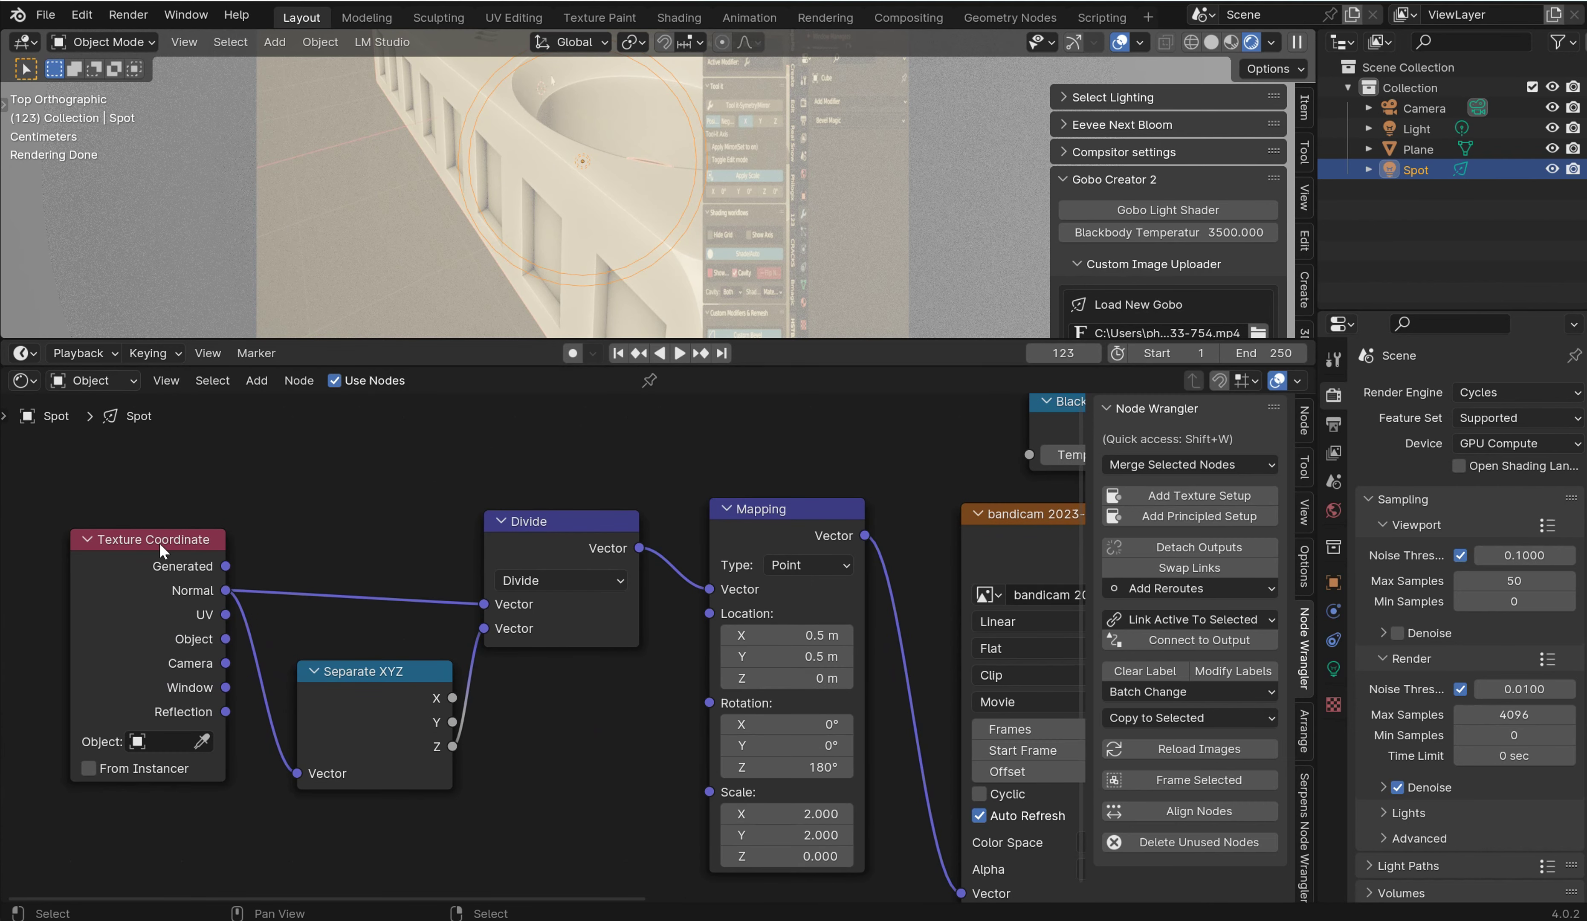
# Step: Reposition the Texture Coordinate, Separate XYZ, Divide and Mapping nodes into a neater layout
pyautogui.moveTo(159, 554); pyautogui.dragTo(151, 521)
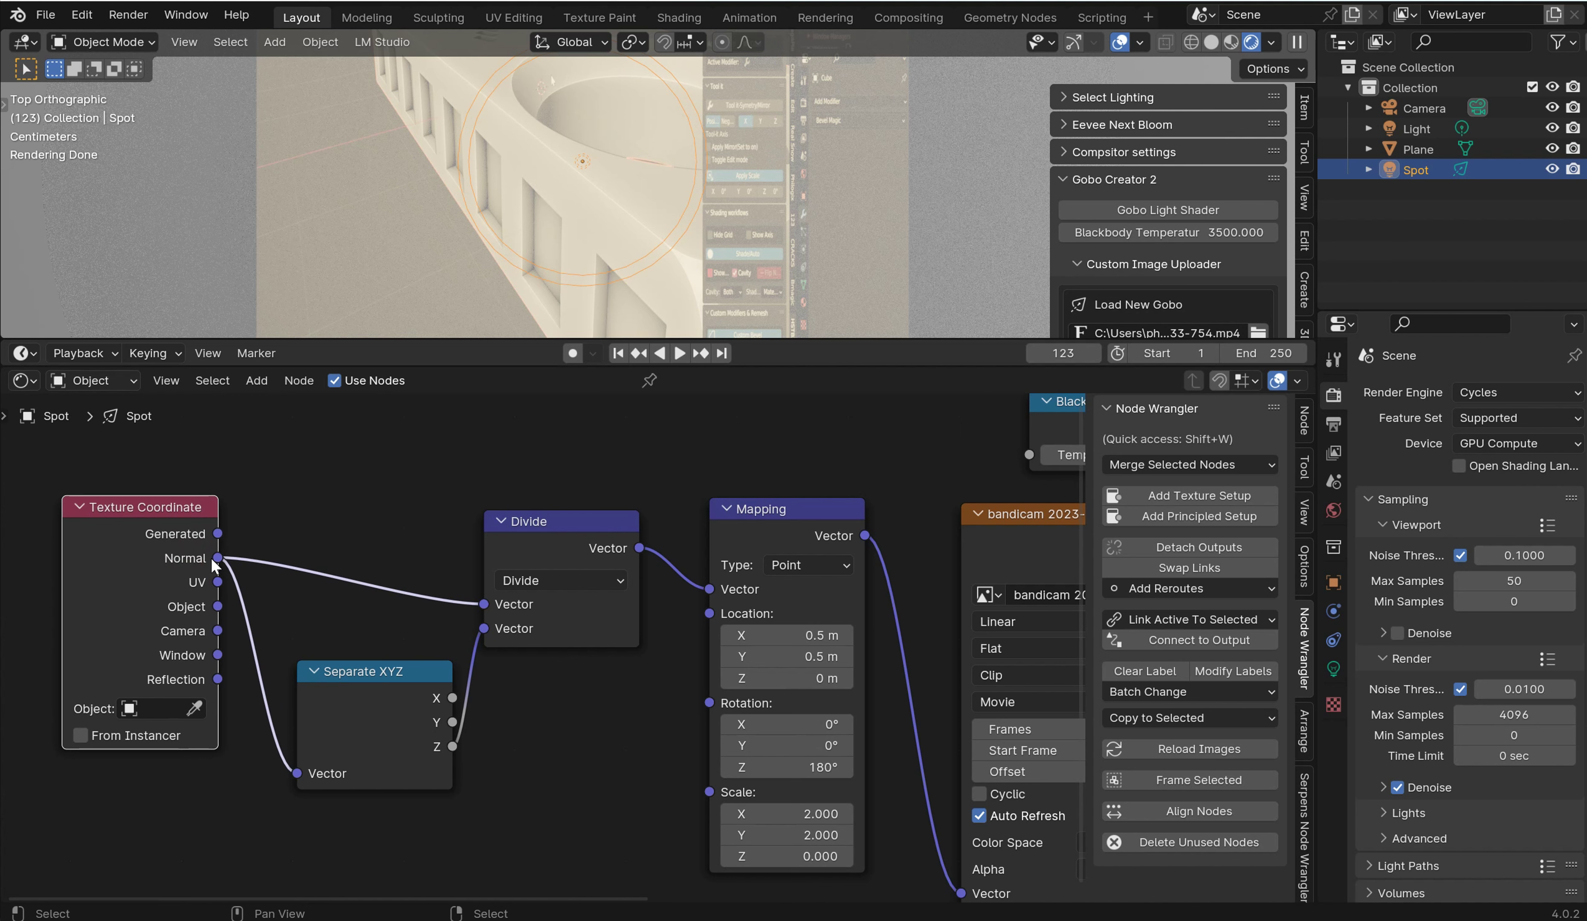
pyautogui.moveTo(395, 677); pyautogui.dragTo(372, 648)
pyautogui.moveTo(563, 532); pyautogui.dragTo(558, 501)
pyautogui.moveTo(650, 532); pyautogui.dragTo(450, 531, button='middle')
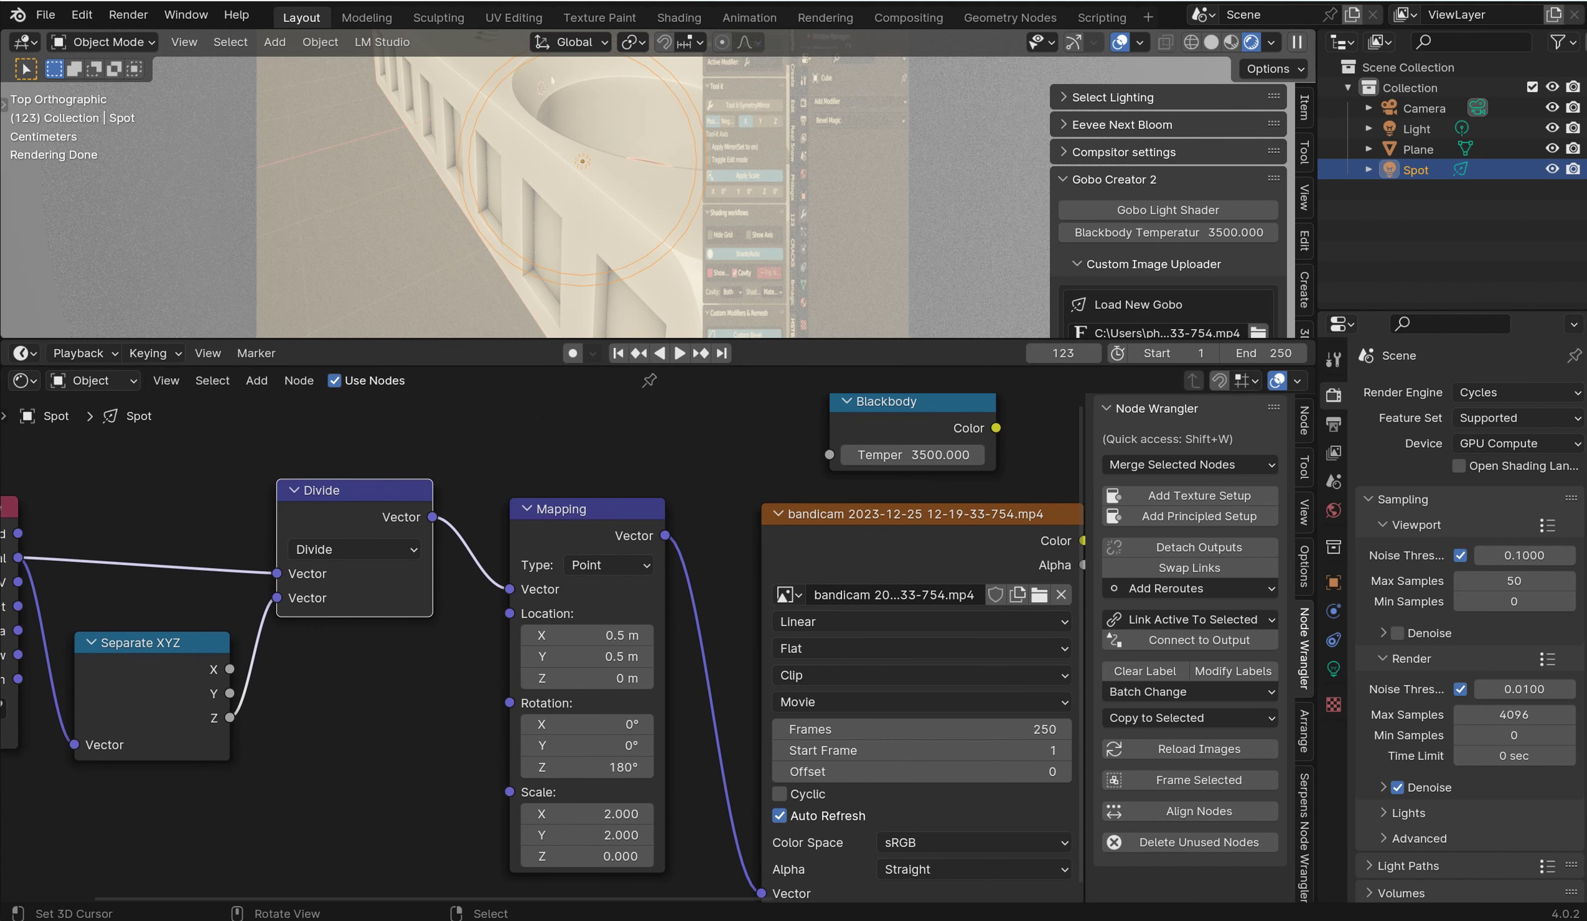
pyautogui.moveTo(585, 511); pyautogui.dragTo(553, 517)
pyautogui.moveTo(829, 598); pyautogui.dragTo(540, 593, button='middle')
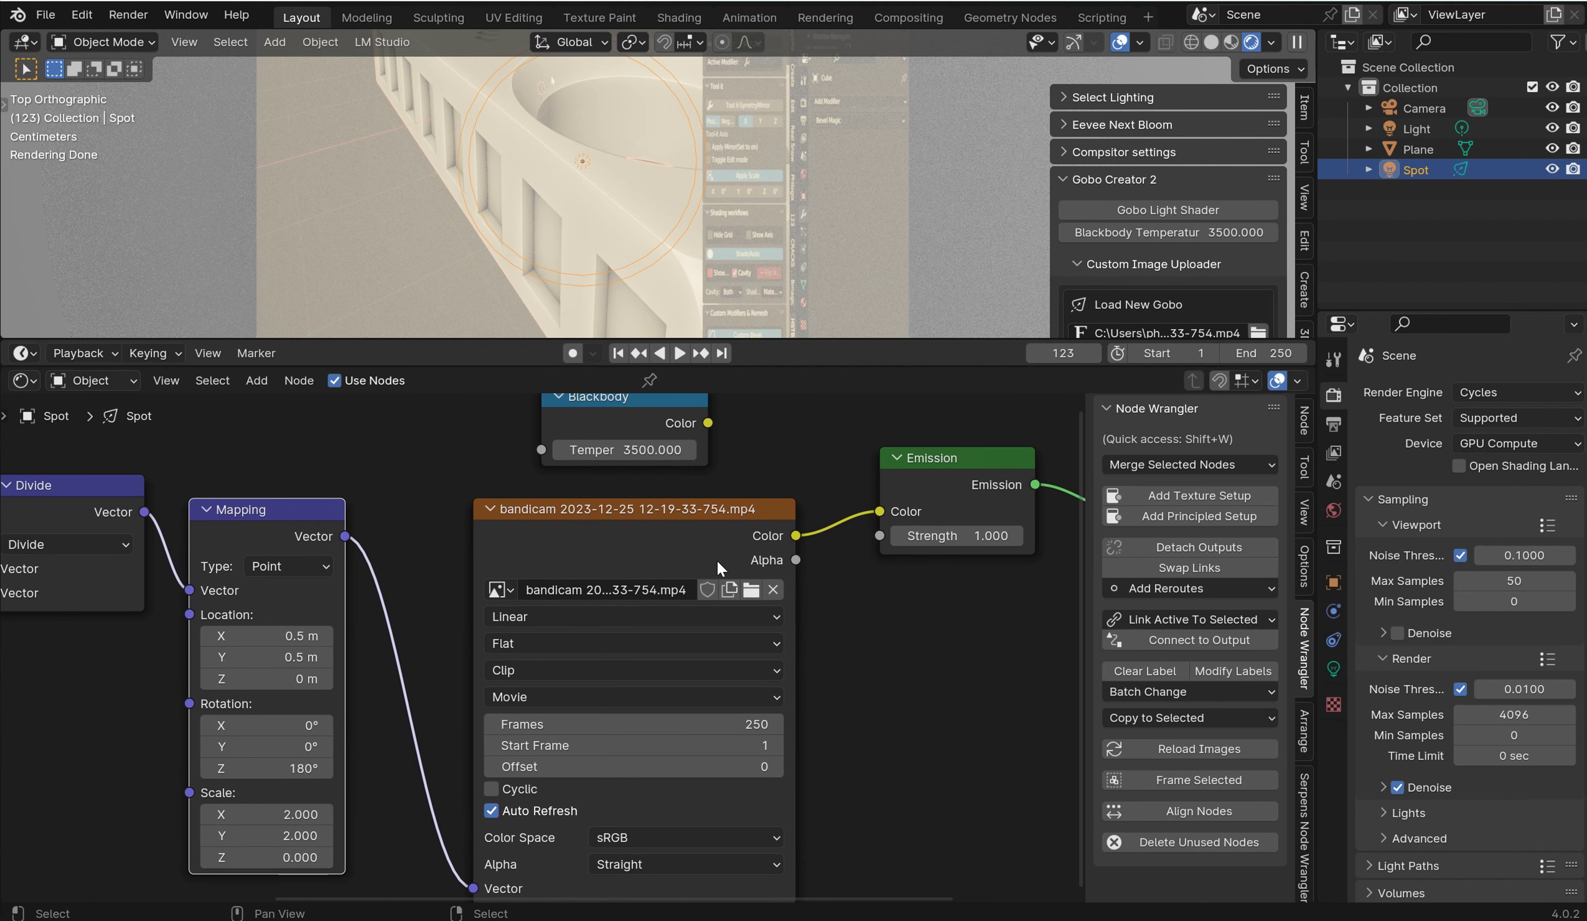
pyautogui.moveTo(581, 782); pyautogui.dragTo(561, 721, button='middle')
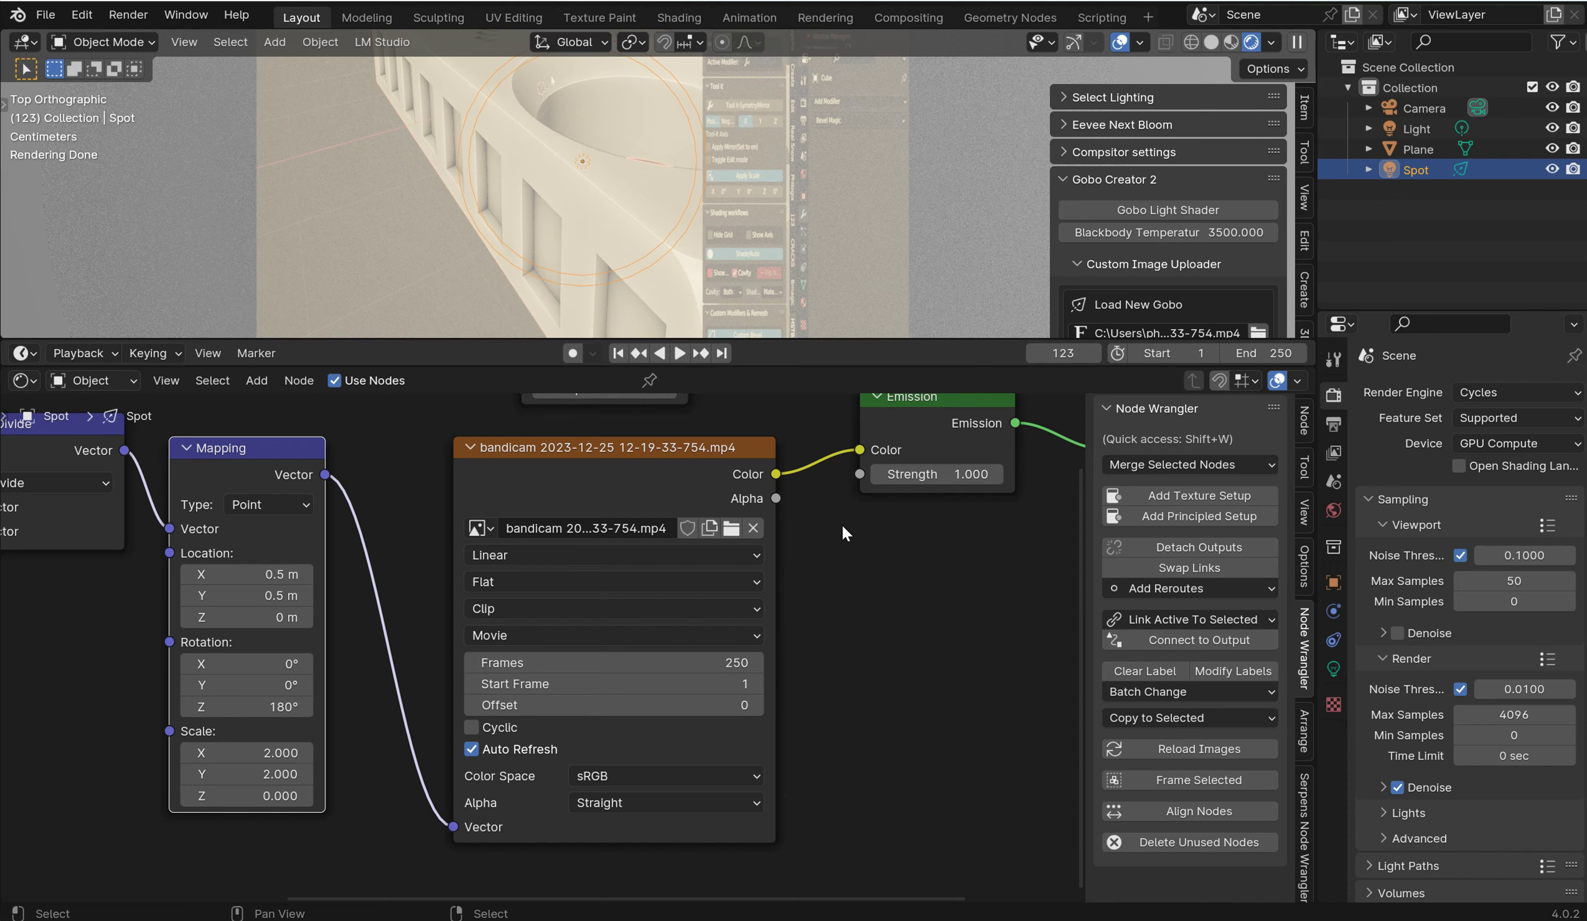
# Step: Set the Emission node's Strength to 1.700 and nudge the Light Output node upward
pyautogui.moveTo(842, 520); pyautogui.dragTo(523, 676, button='middle')
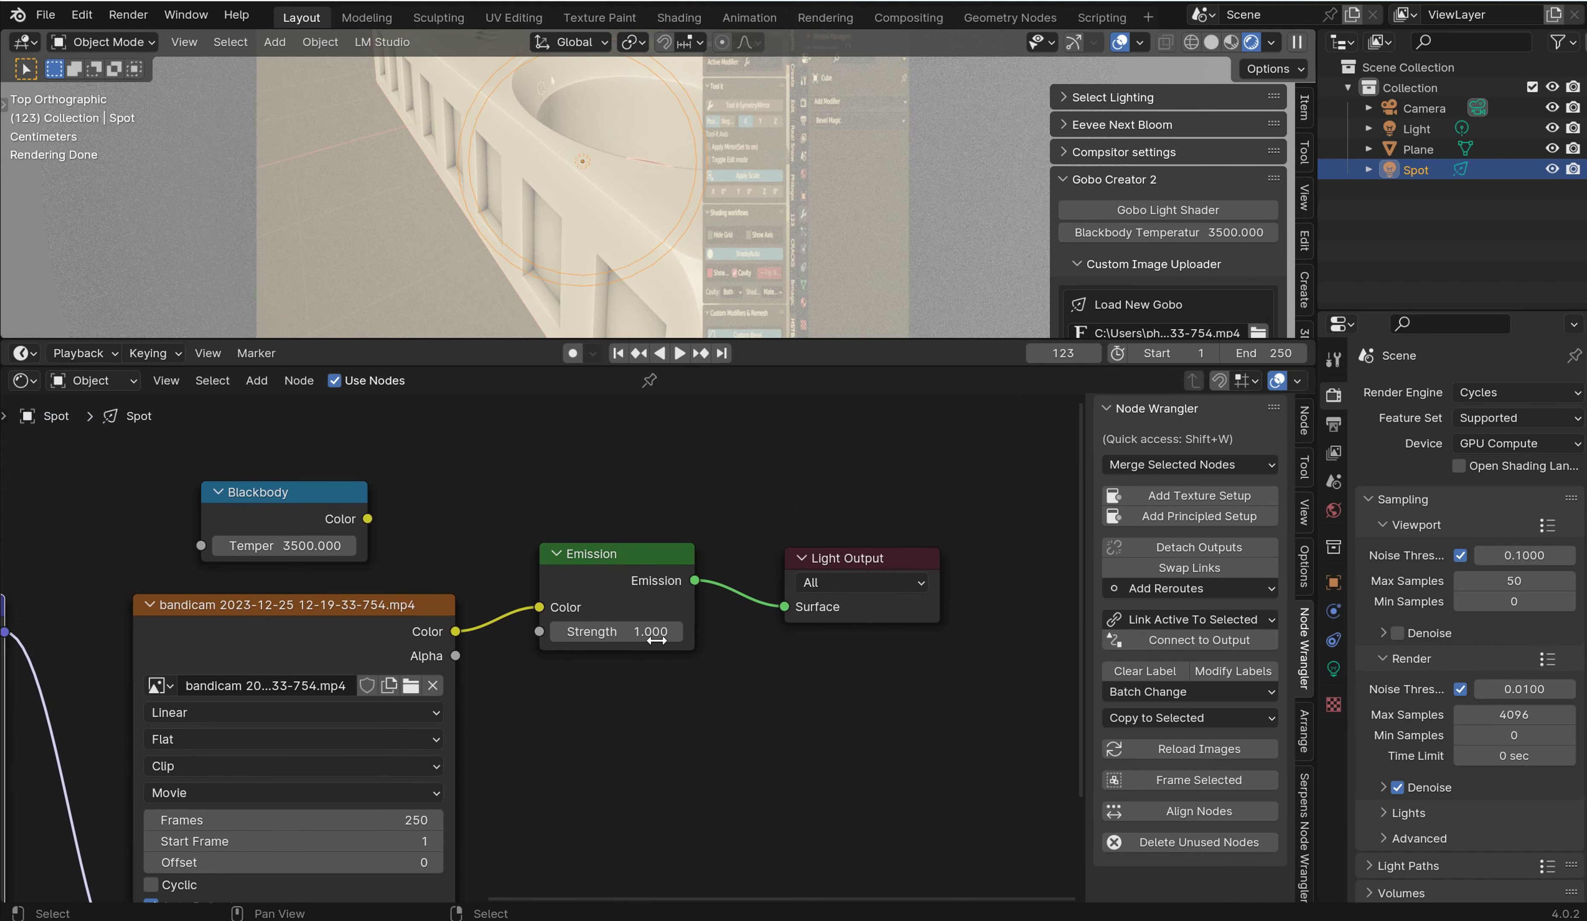
pyautogui.moveTo(654, 633)
pyautogui.mouseDown()
pyautogui.moveTo(579, 634)
pyautogui.moveTo(639, 633)
pyautogui.mouseUp()
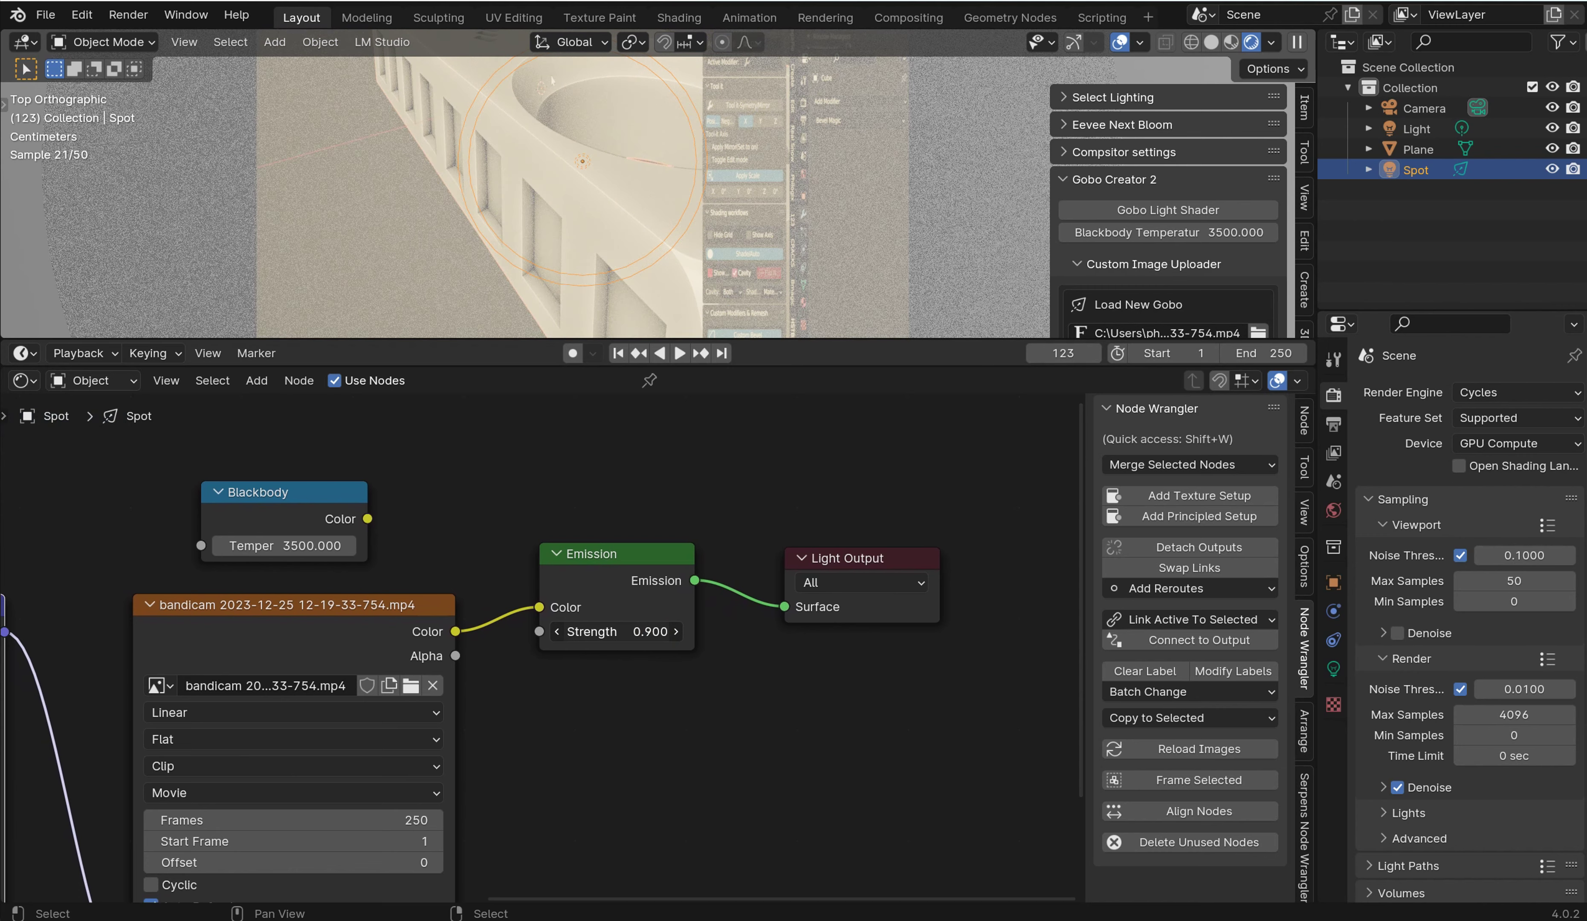
pyautogui.moveTo(652, 633); pyautogui.dragTo(689, 633)
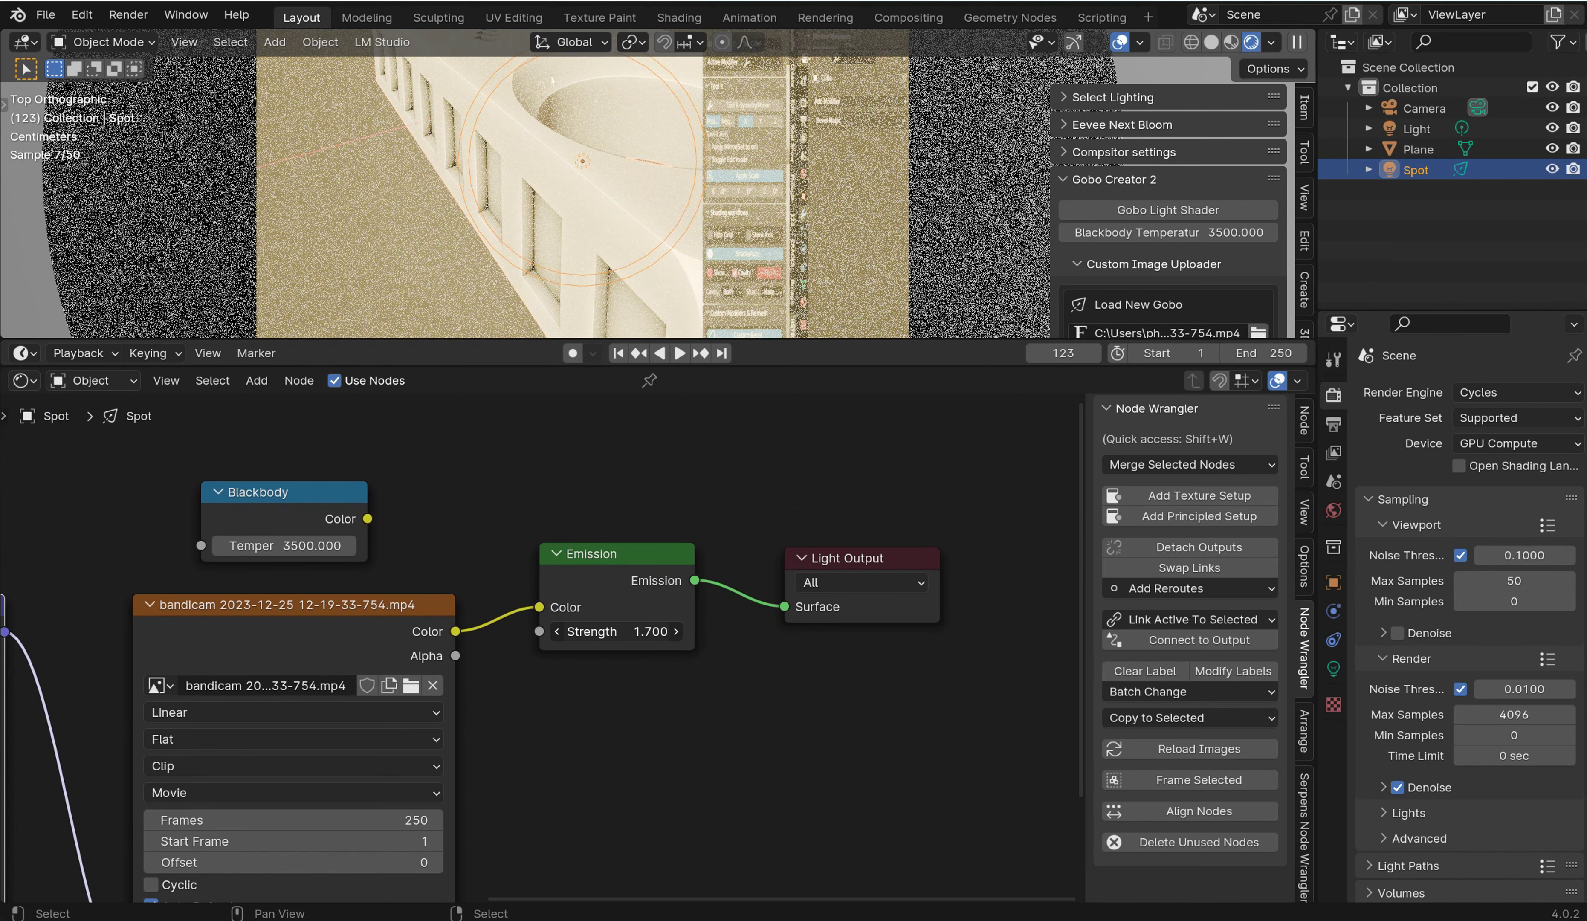
pyautogui.scroll(-2, 754, 569)
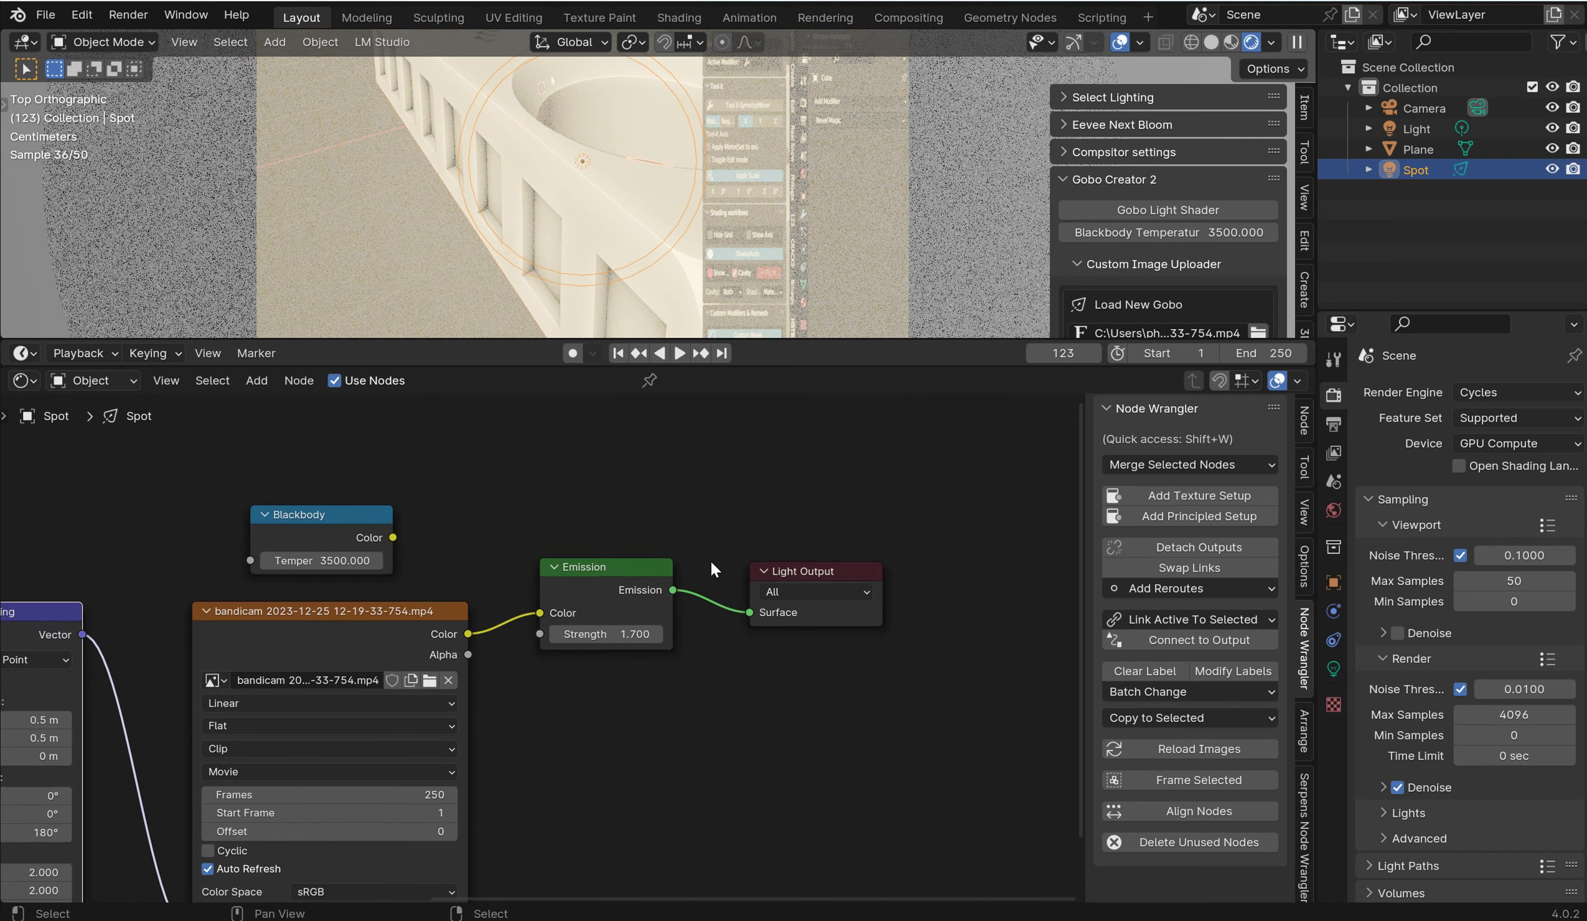
pyautogui.moveTo(800, 574); pyautogui.dragTo(803, 553)
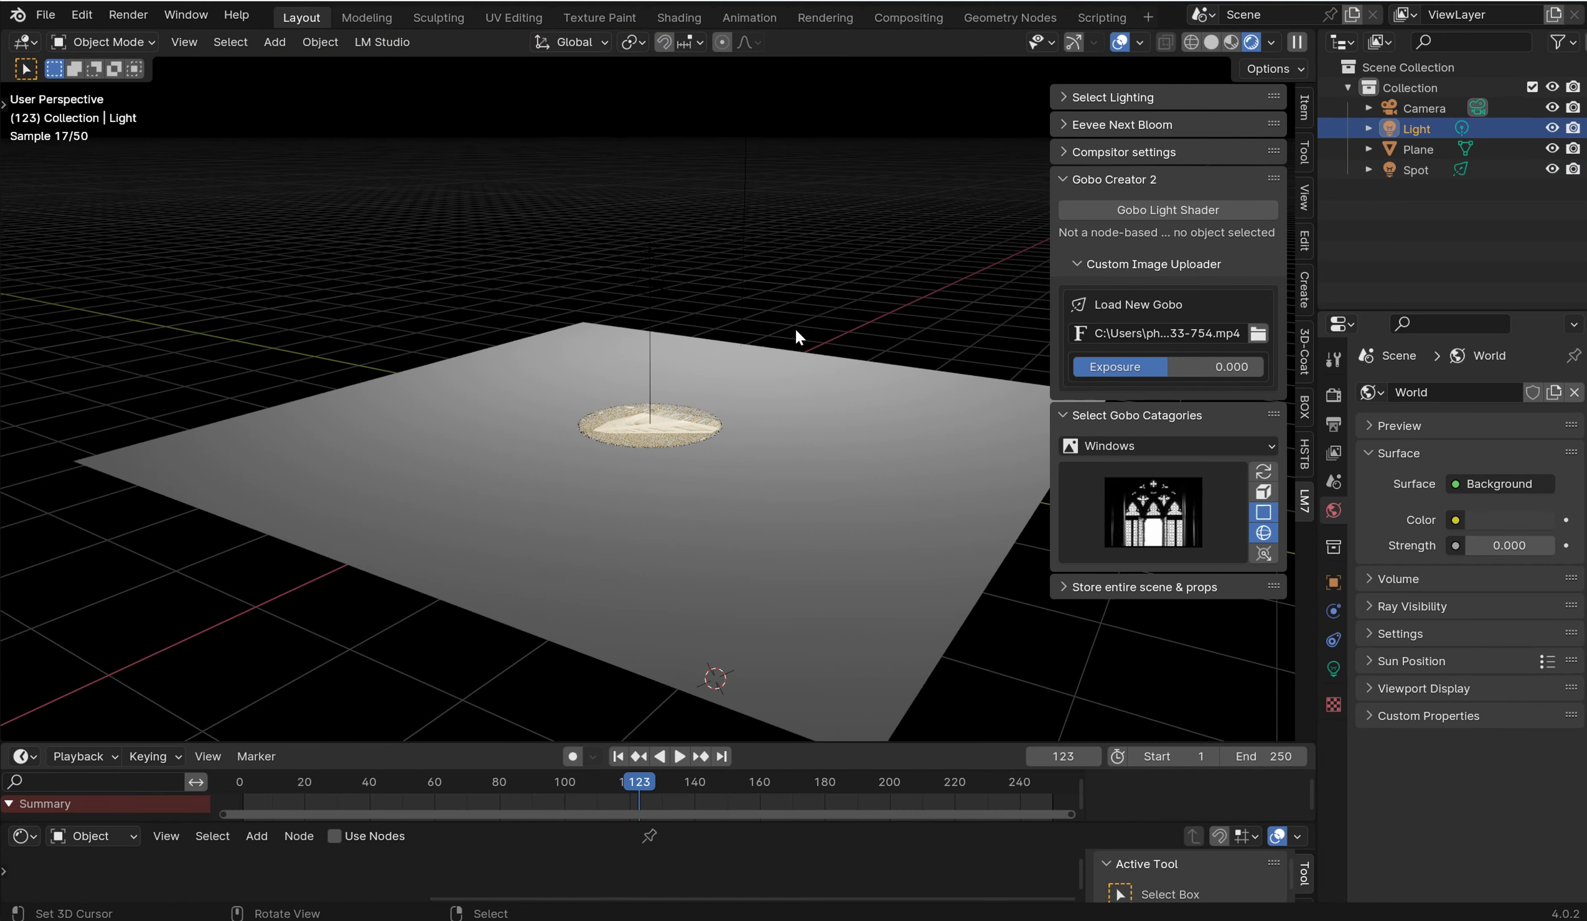
# Step: Select and delete the extra Light object
pyautogui.moveTo(794, 330); pyautogui.dragTo(790, 347, button='middle')
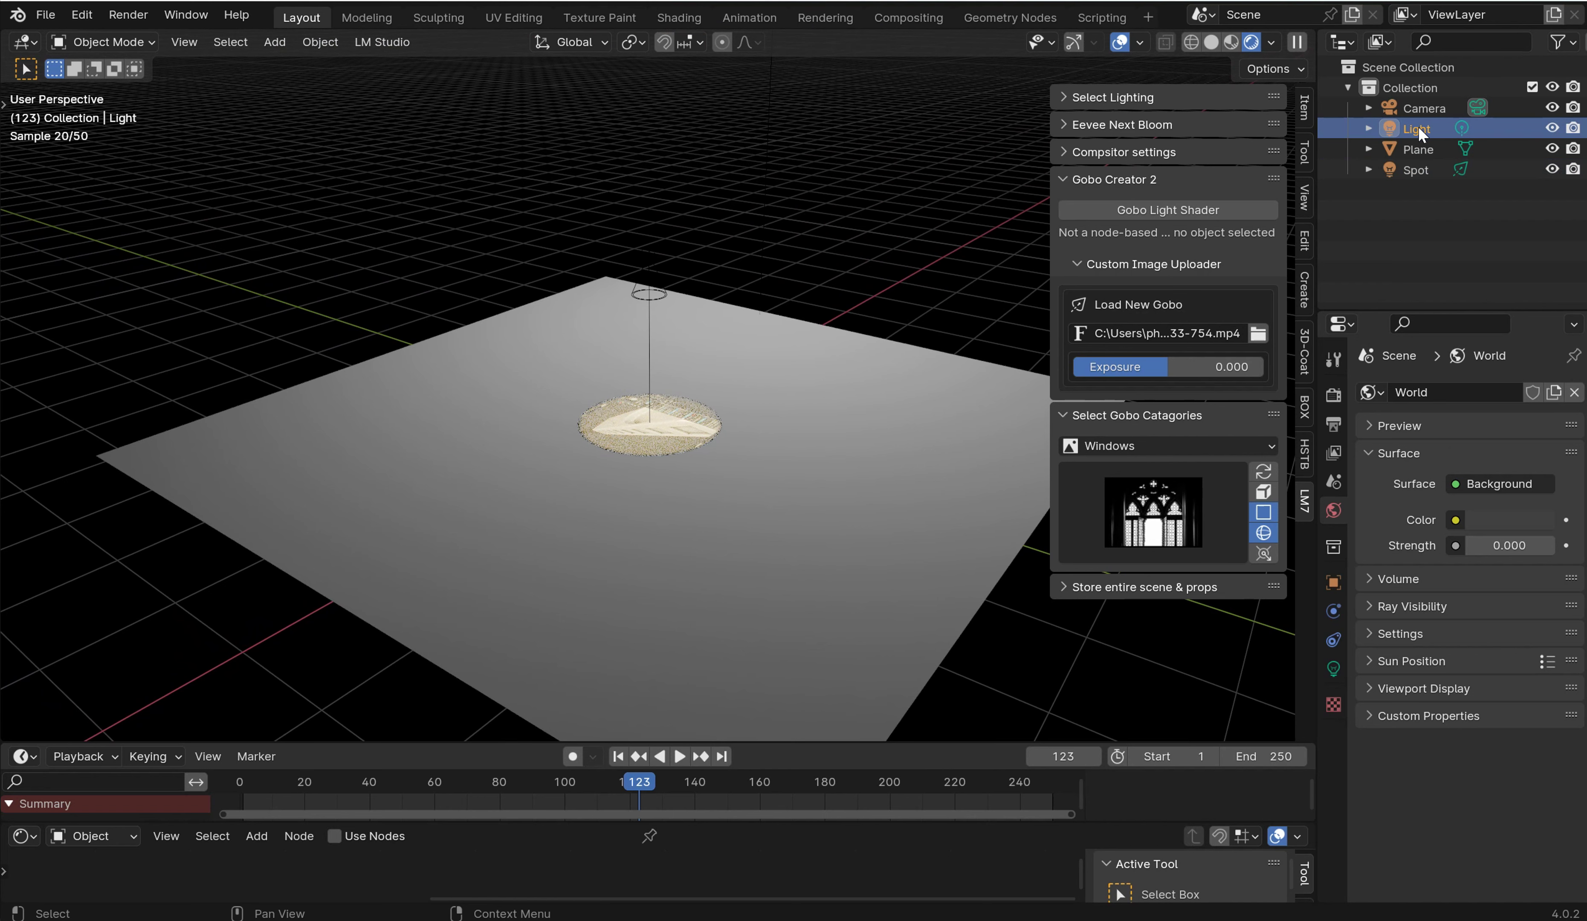
pyautogui.press('g')
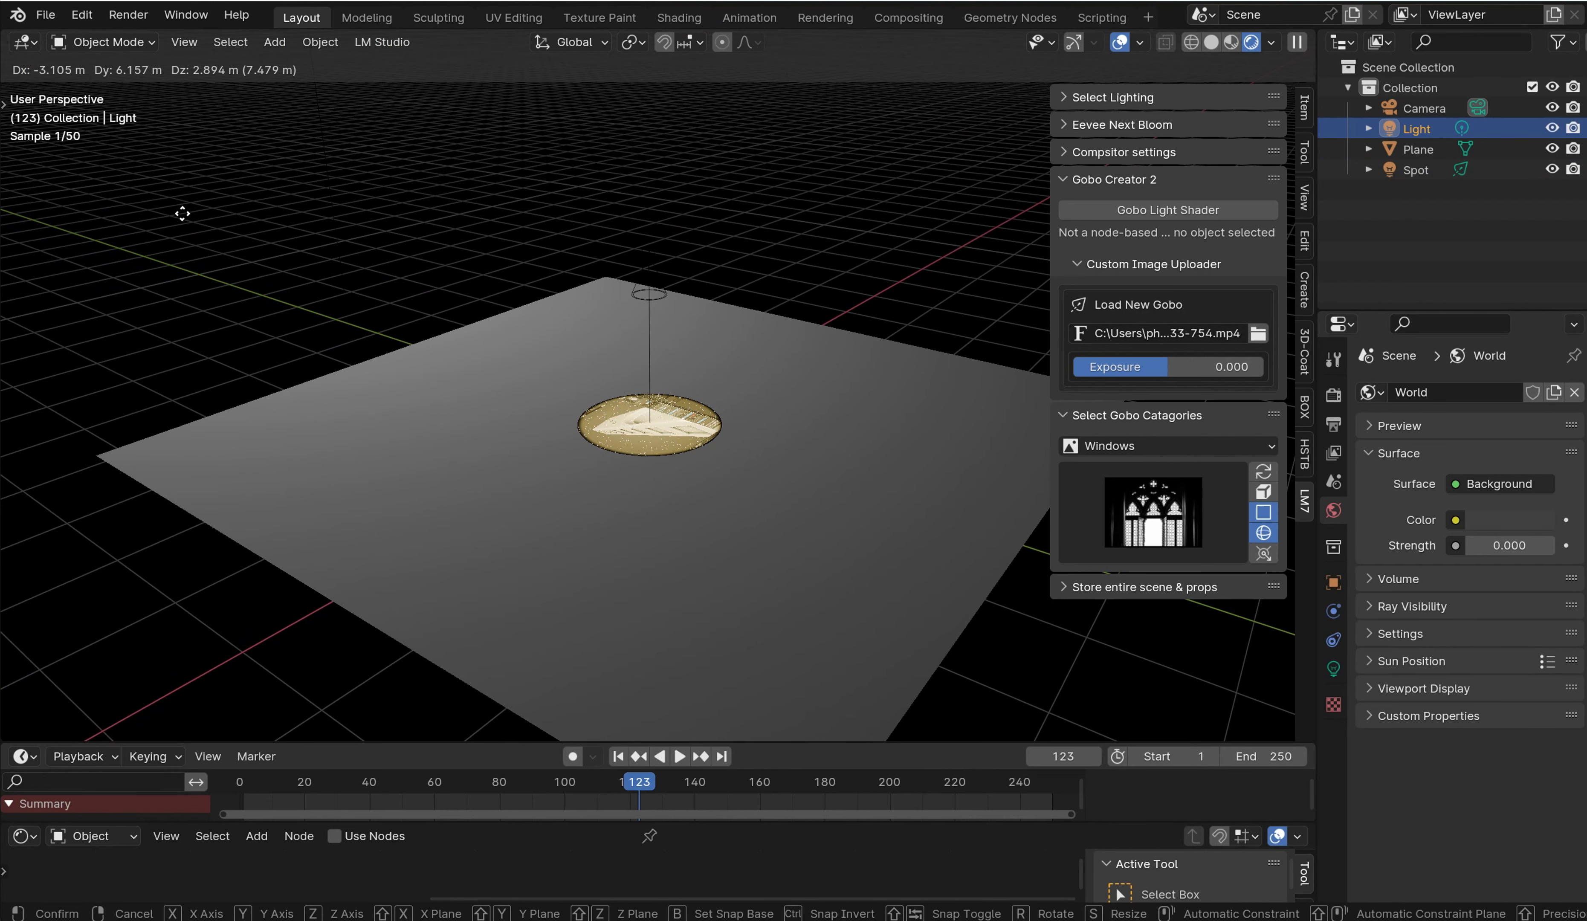
pyautogui.click(252, 300)
pyautogui.press('Delete')
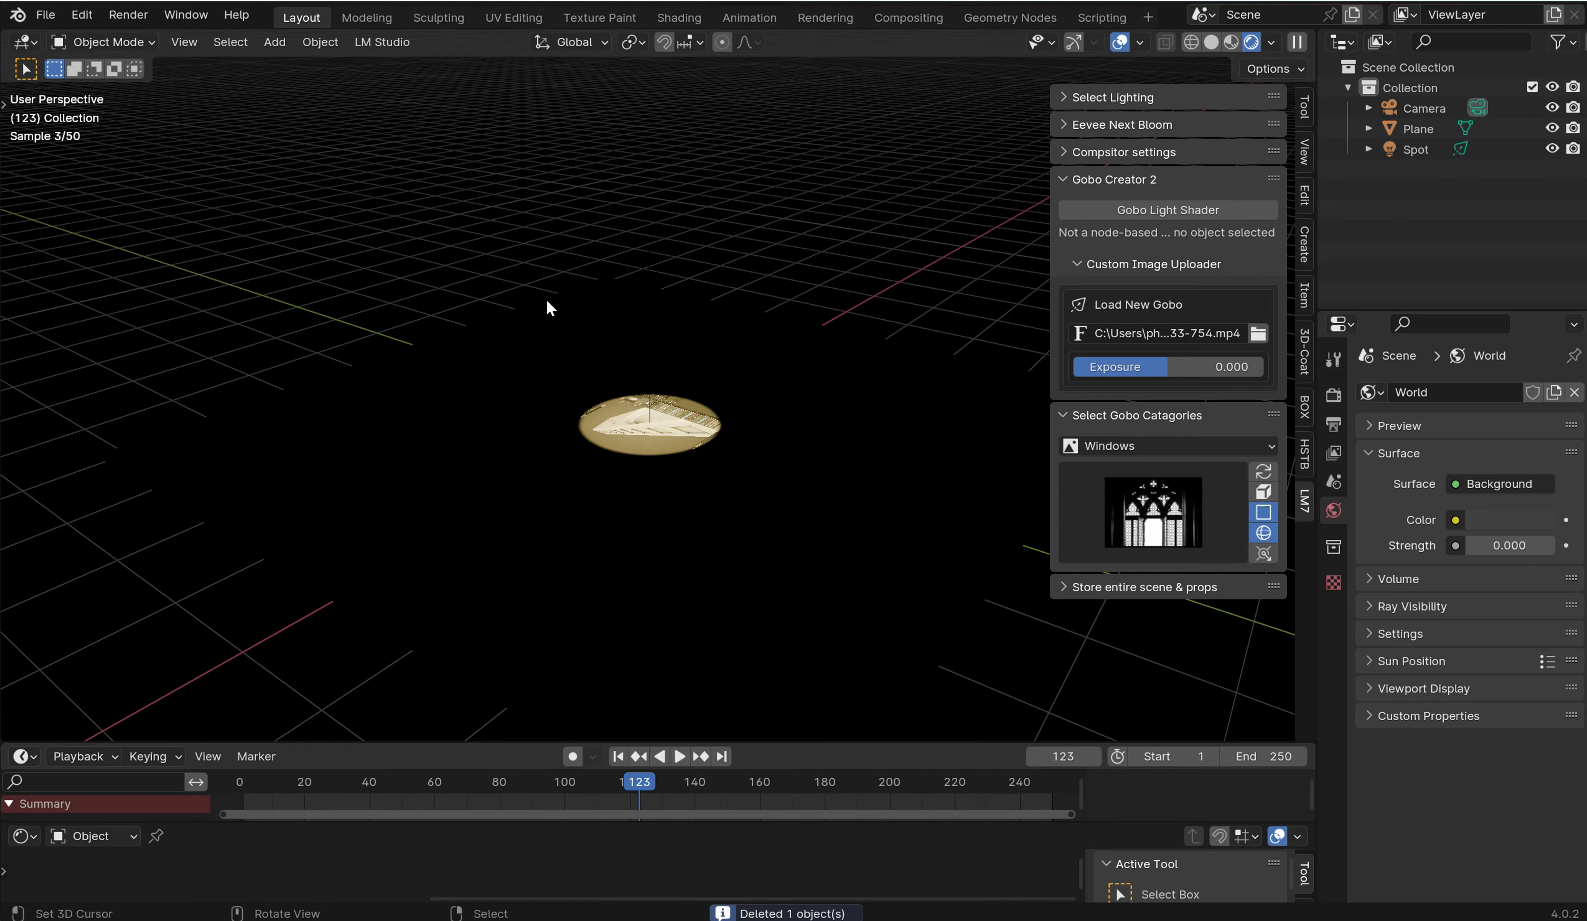
# Step: View the Spot's projected video on the plane from Top Orthographic view
pyautogui.moveTo(628, 389); pyautogui.dragTo(743, 408, button='middle')
pyautogui.scroll(8, 744, 410)
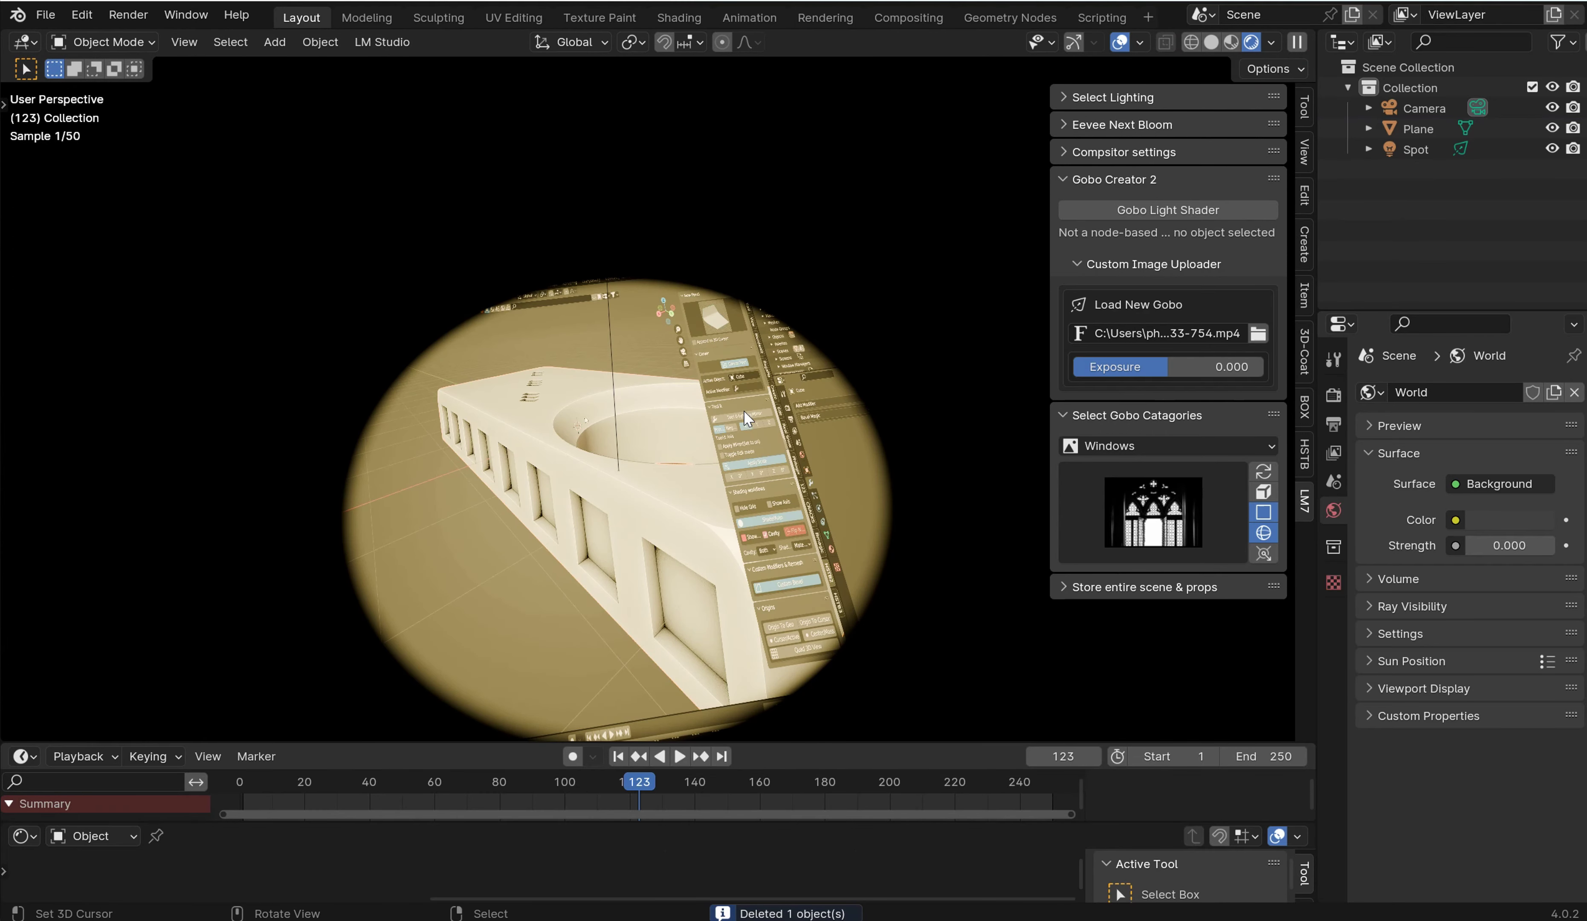
pyautogui.press('KP_7')
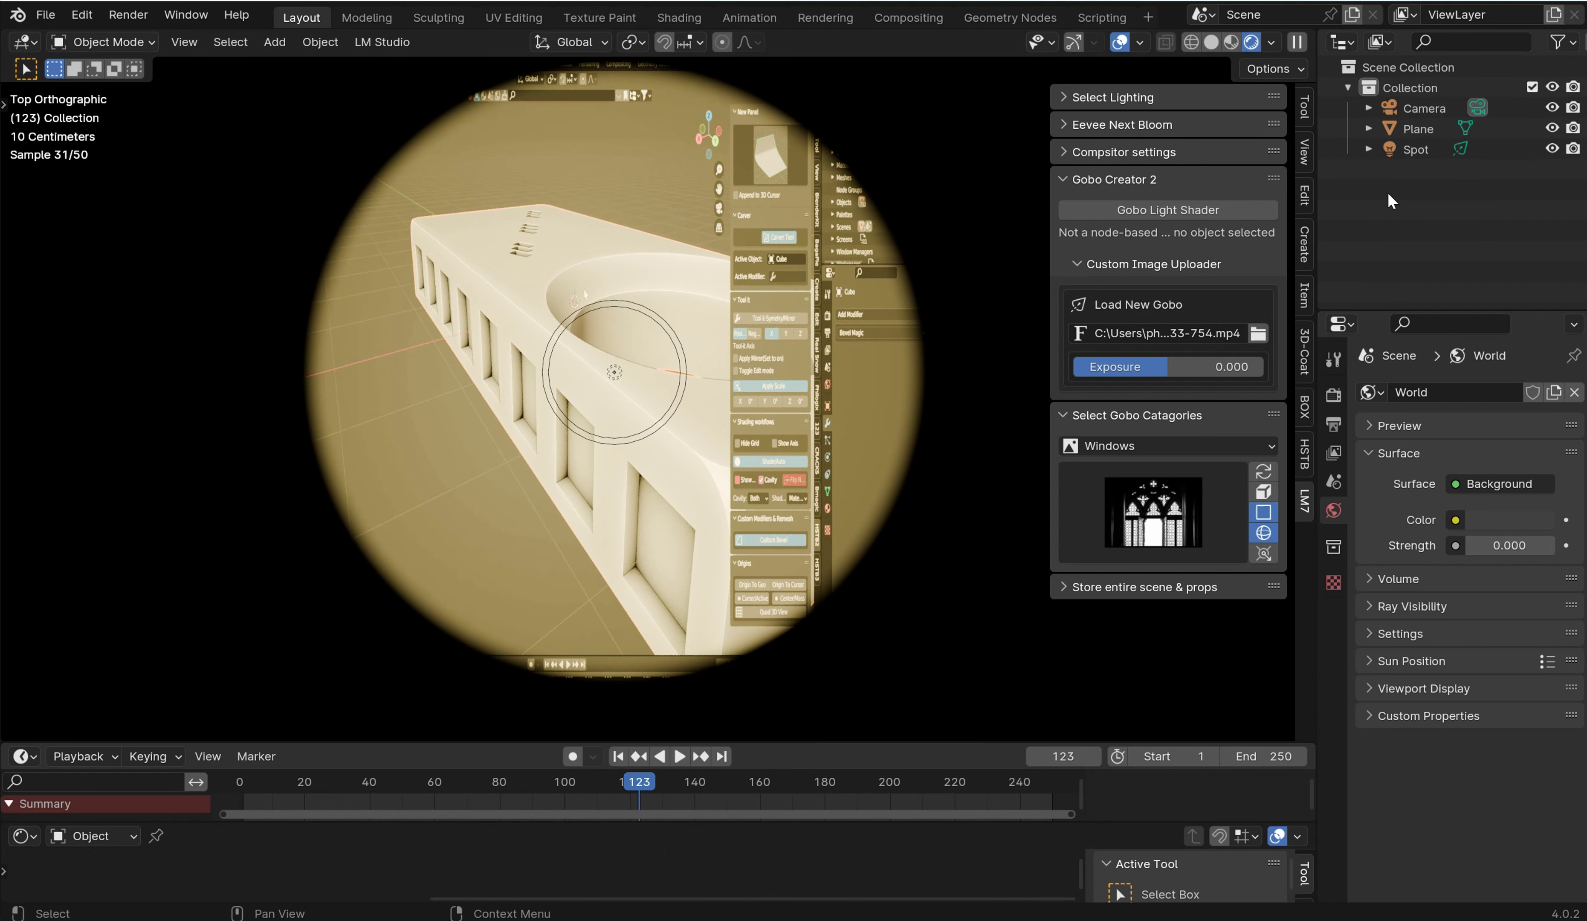
pyautogui.scroll(-1, 704, 347)
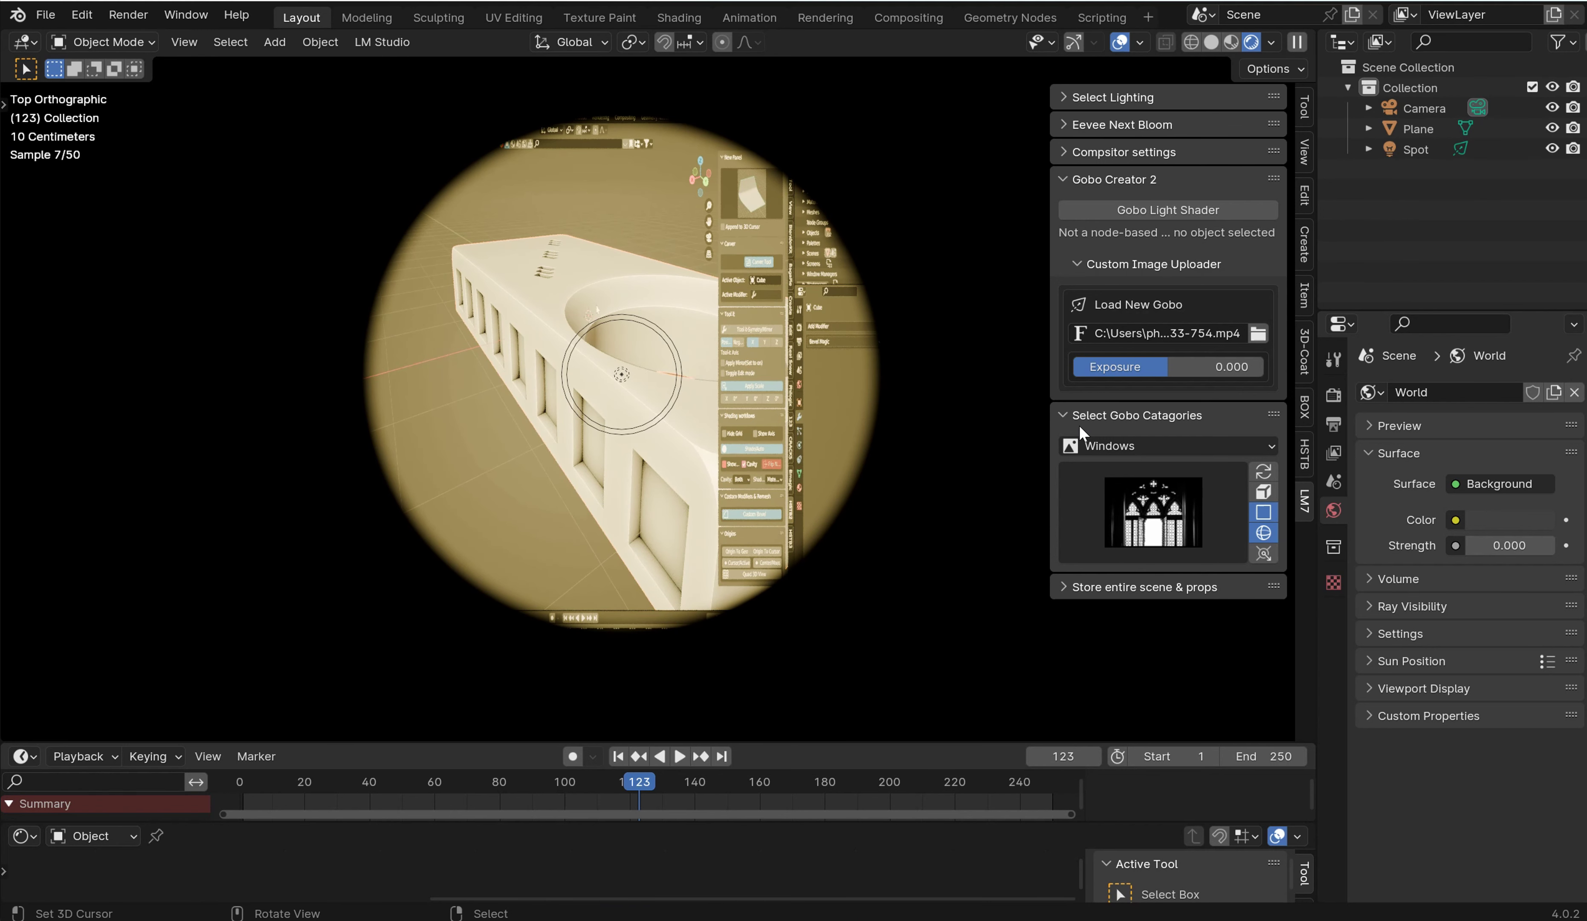
# Step: Add a fog cube, switch the gobo to square, and select the plane
pyautogui.click(1264, 492)
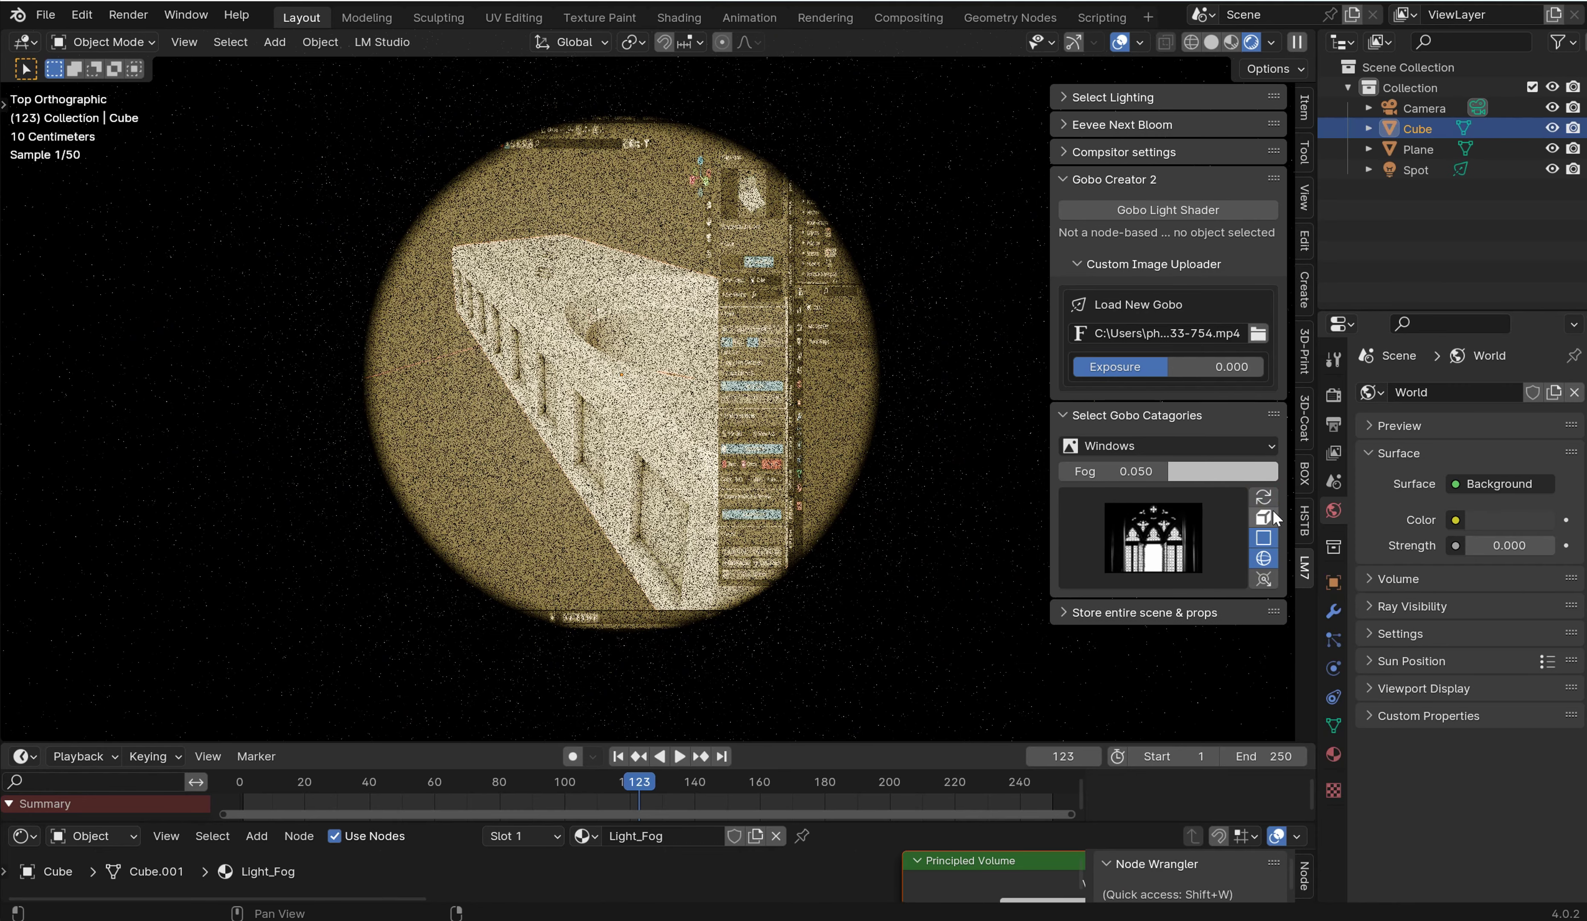
pyautogui.click(1267, 536)
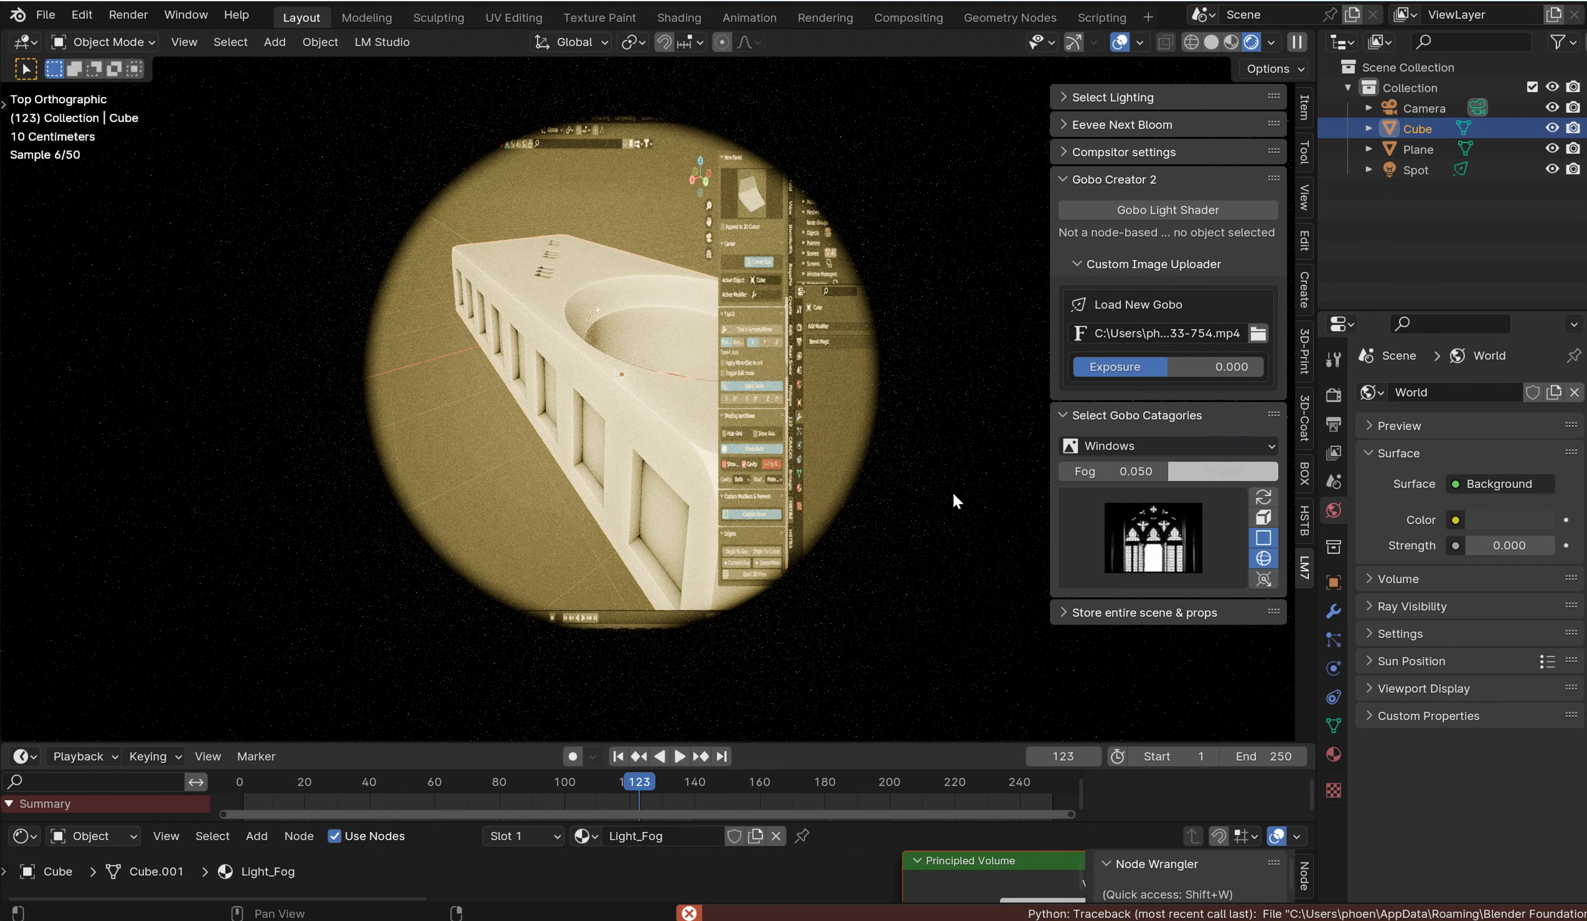
pyautogui.click(778, 422)
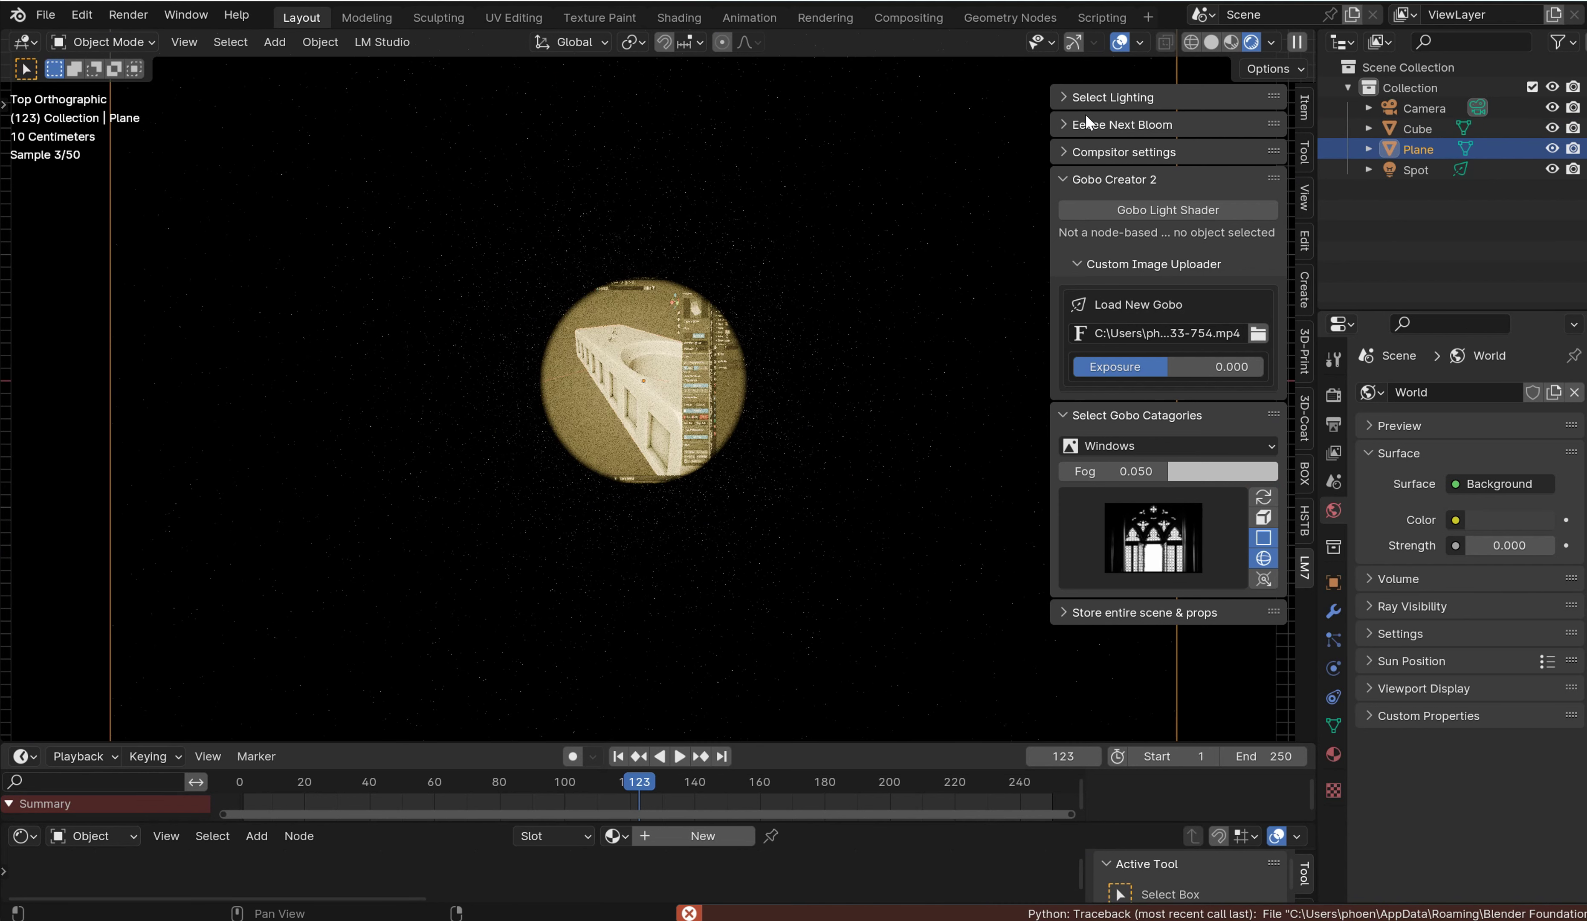
# Step: Filter the lighting gallery to lights and select the Spot light
pyautogui.click(1065, 98)
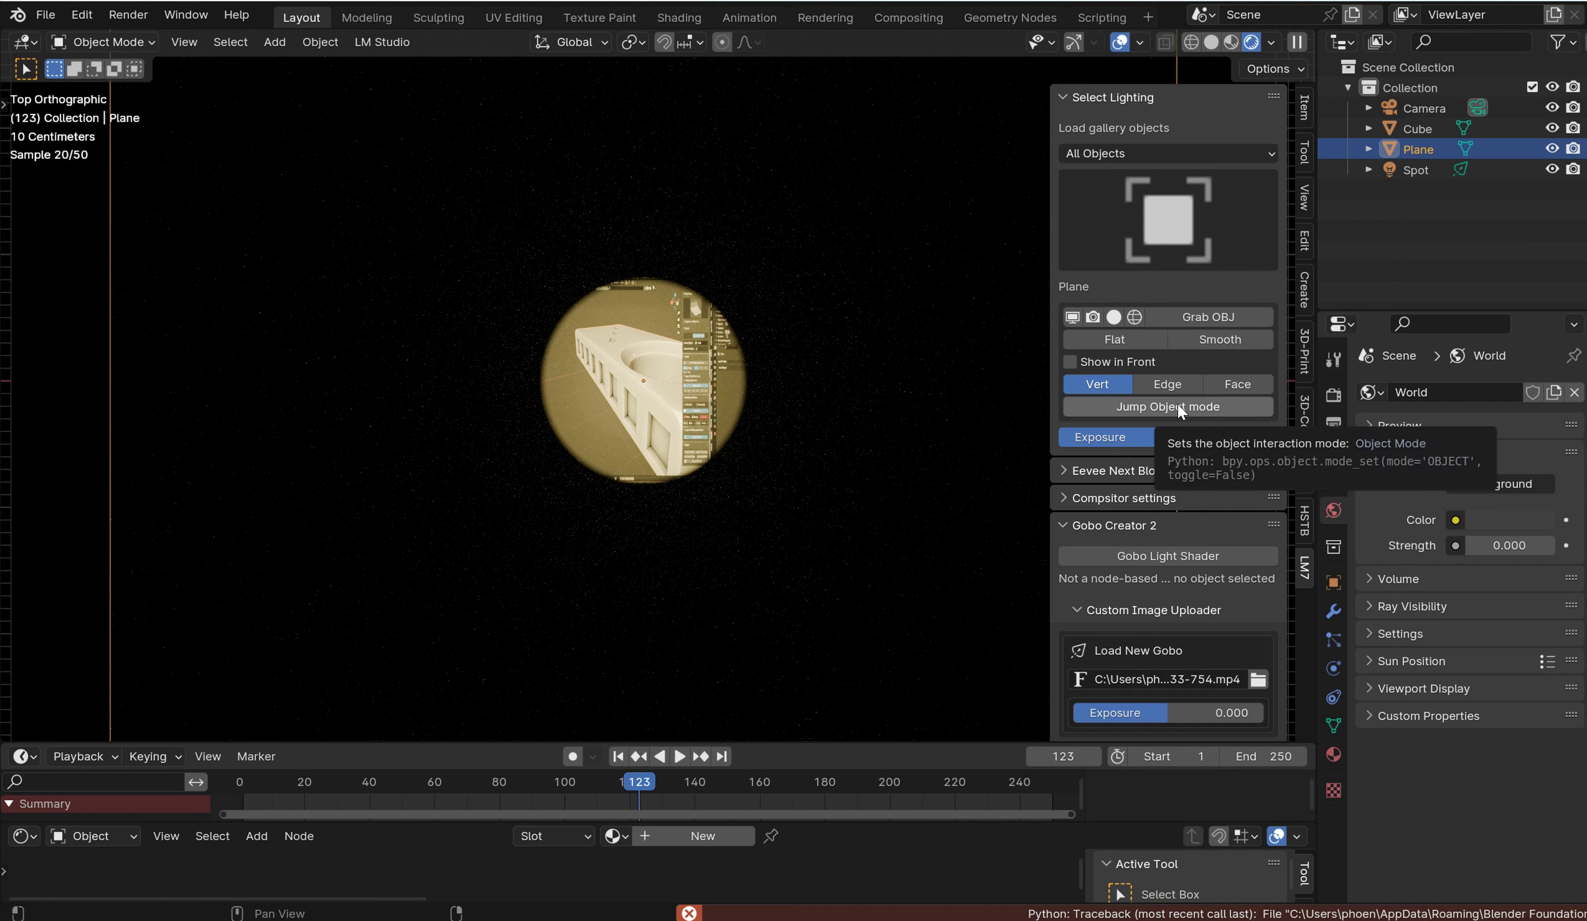
pyautogui.click(1159, 154)
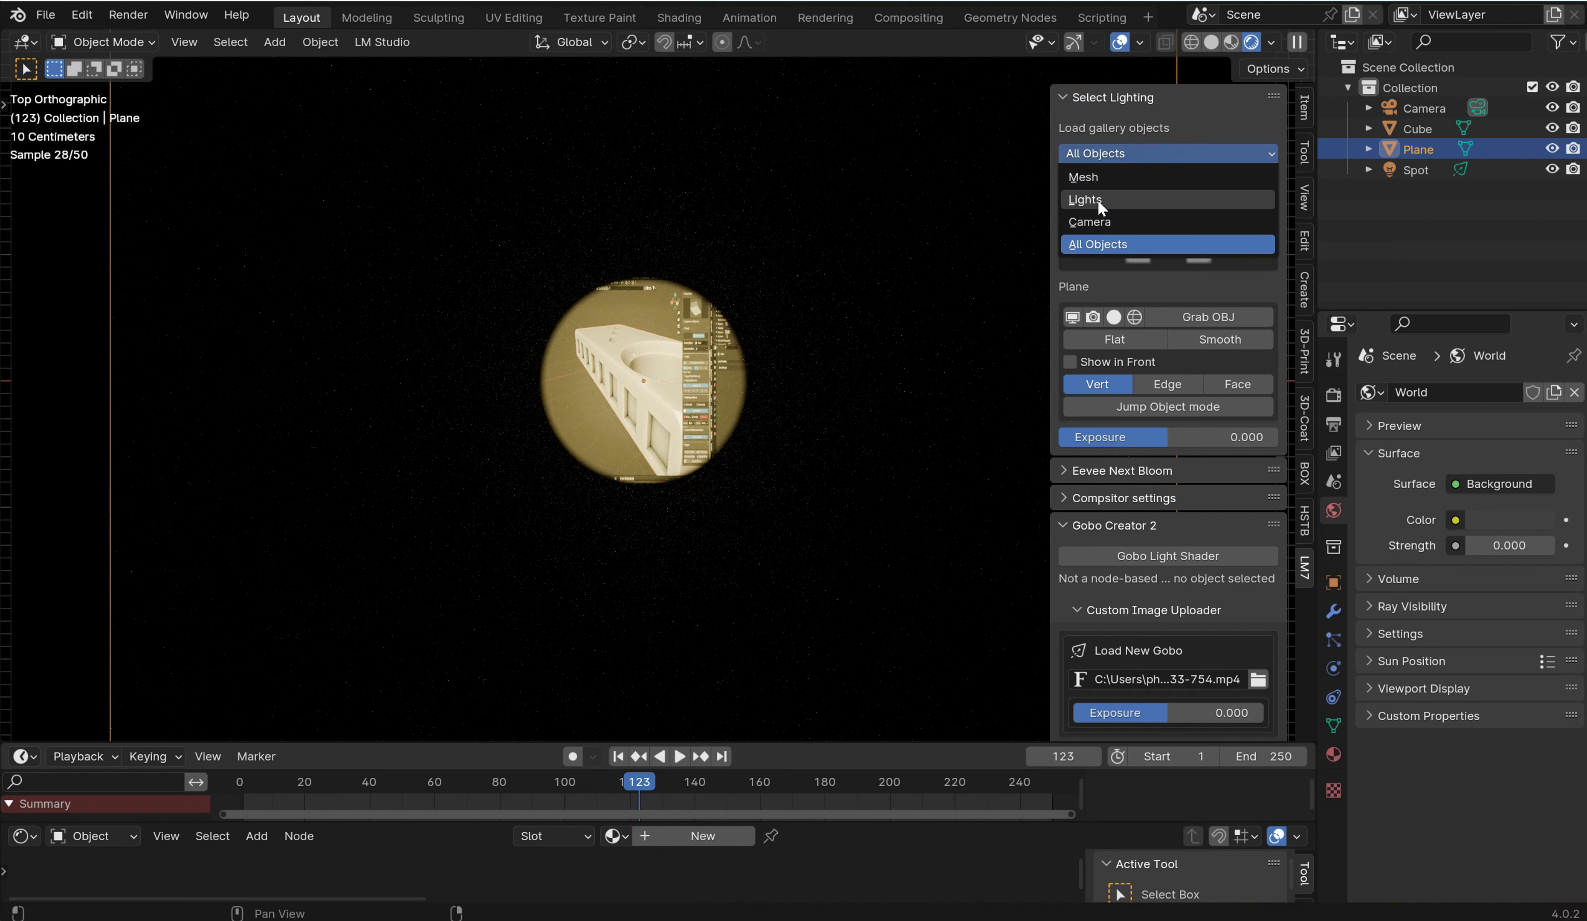
pyautogui.click(1085, 199)
pyautogui.click(1167, 221)
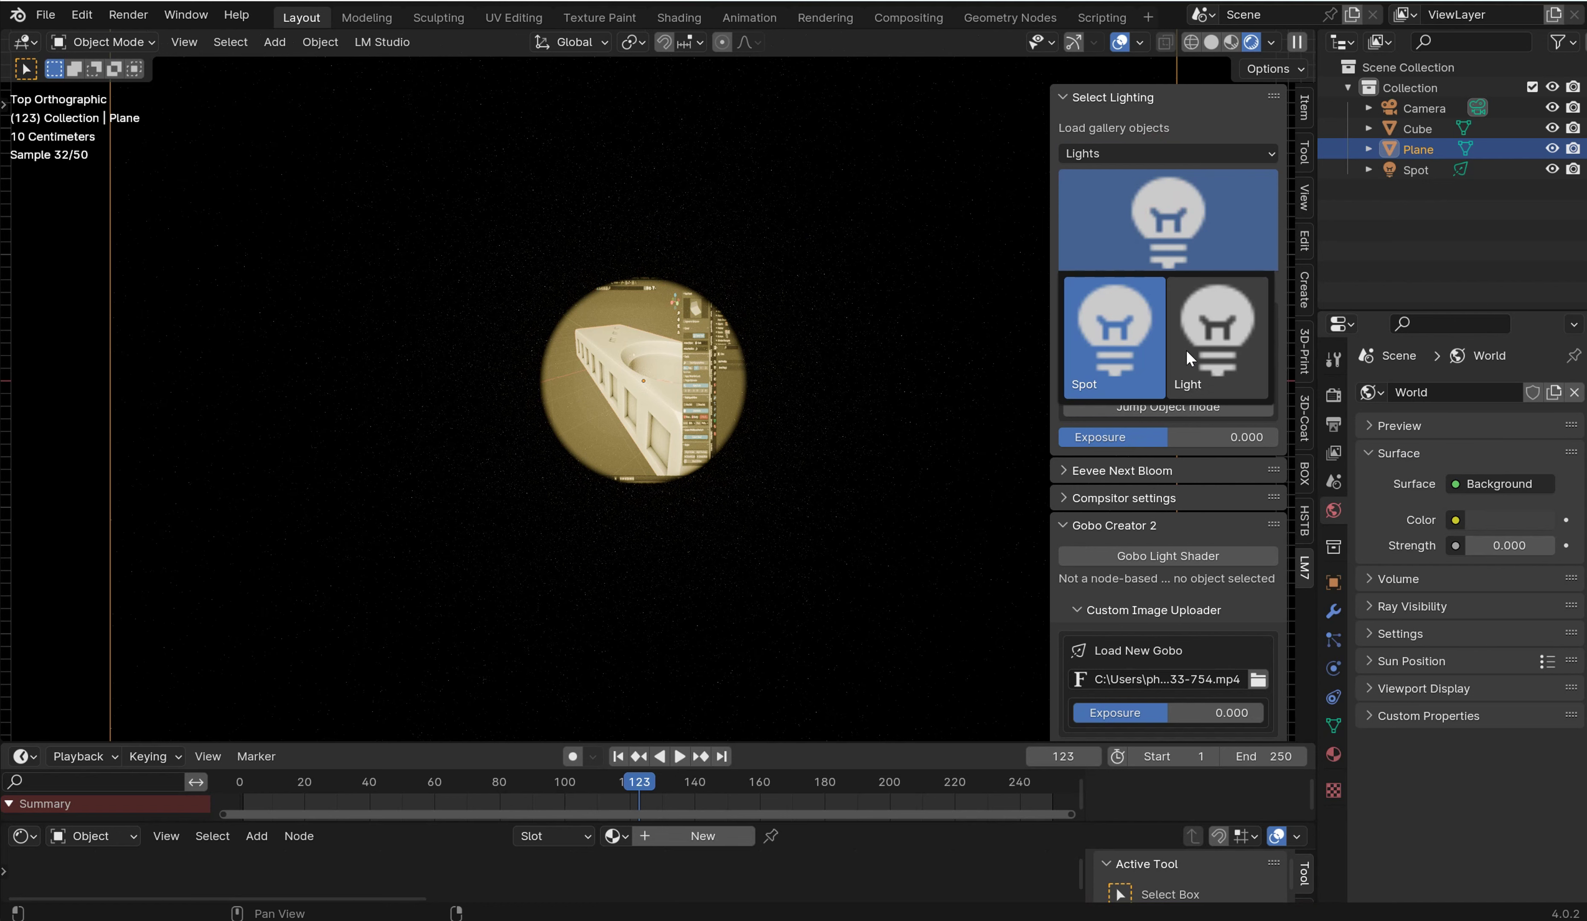
pyautogui.click(1097, 333)
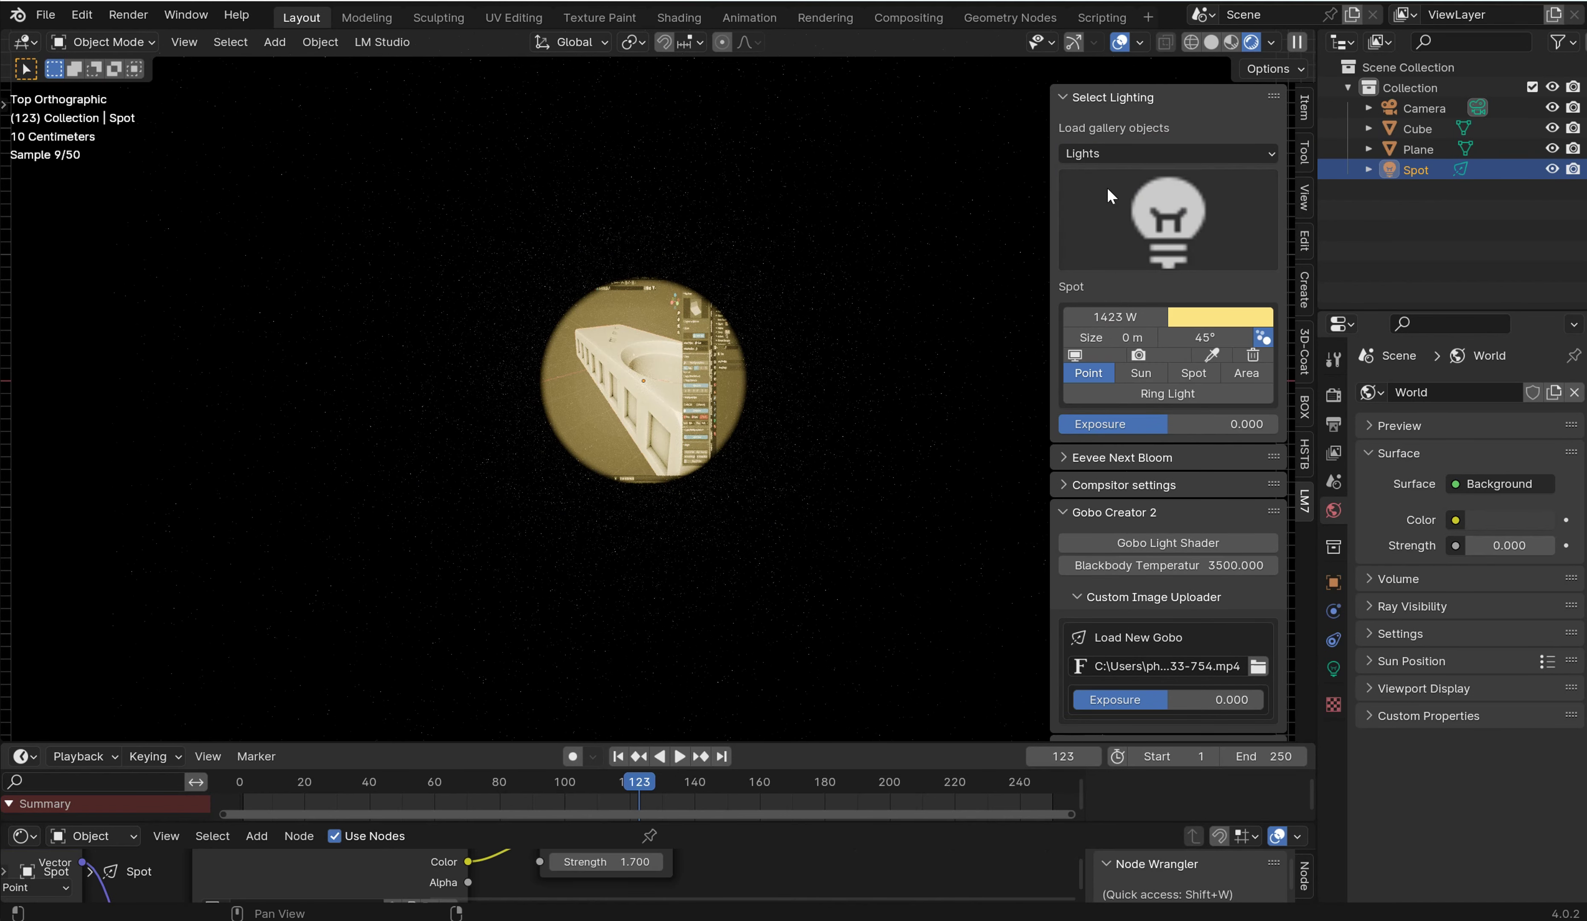
pyautogui.click(1061, 258)
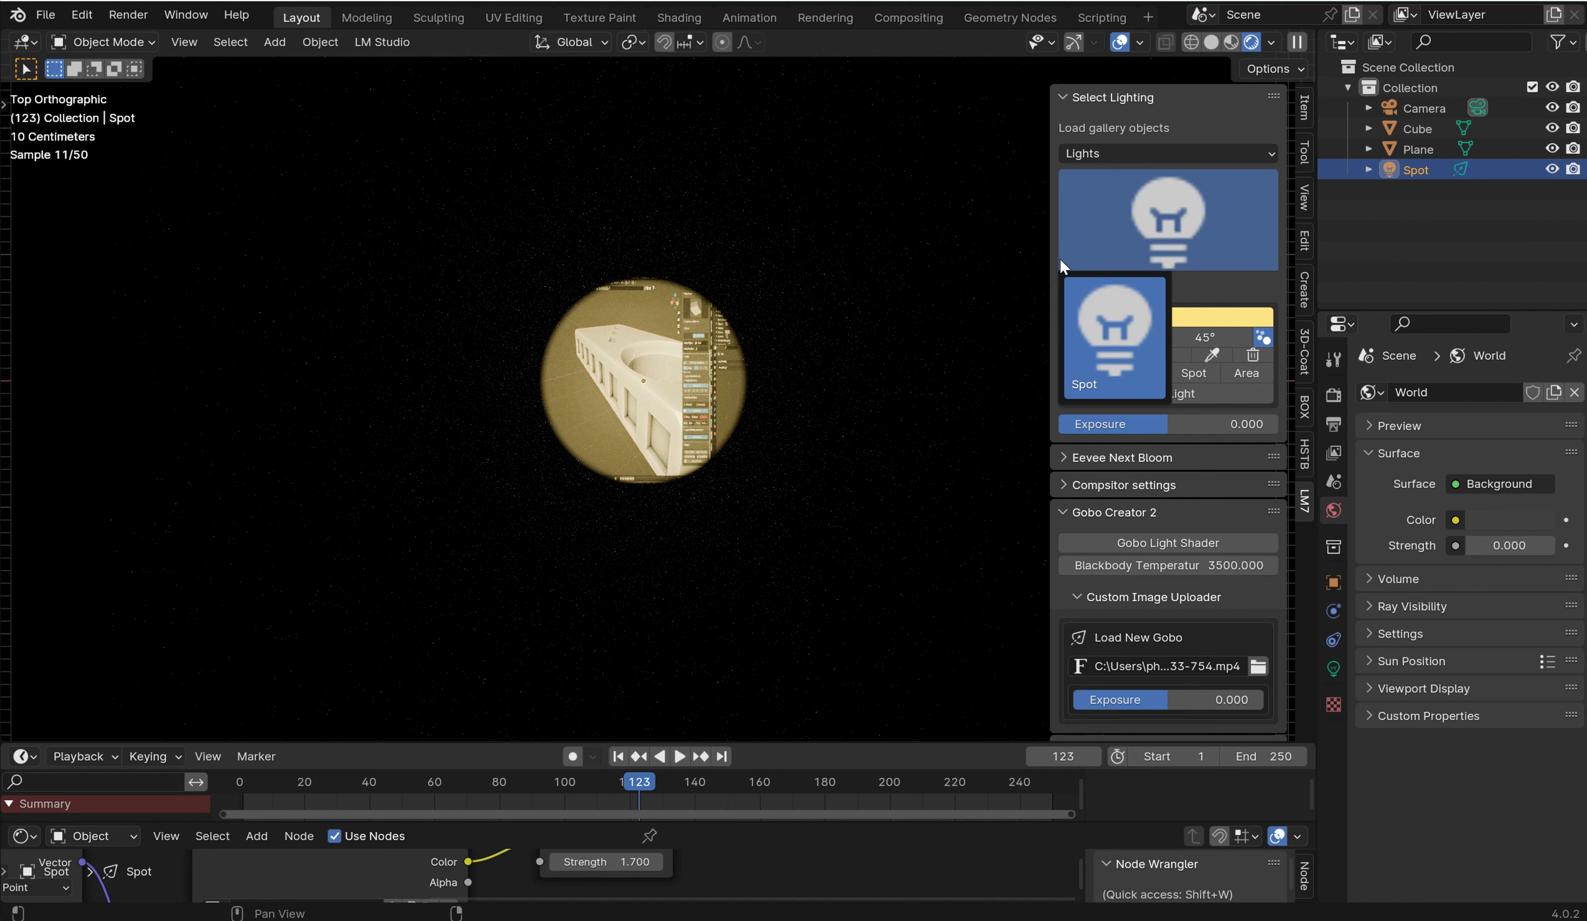
pyautogui.click(1148, 204)
pyautogui.click(1070, 100)
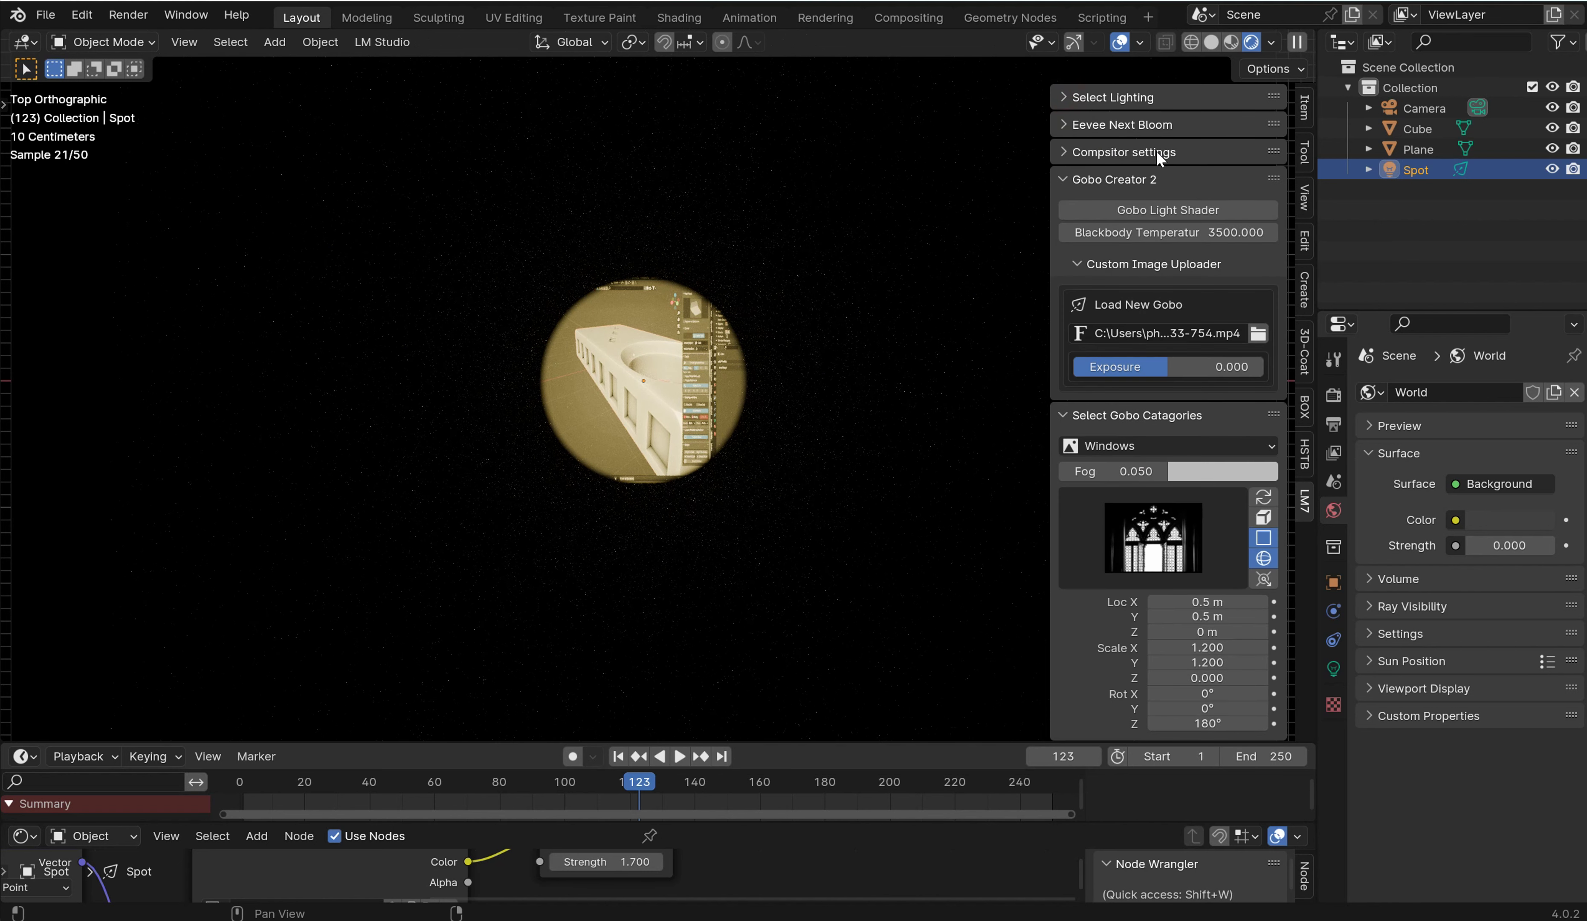
pyautogui.click(1075, 98)
pyautogui.click(1139, 219)
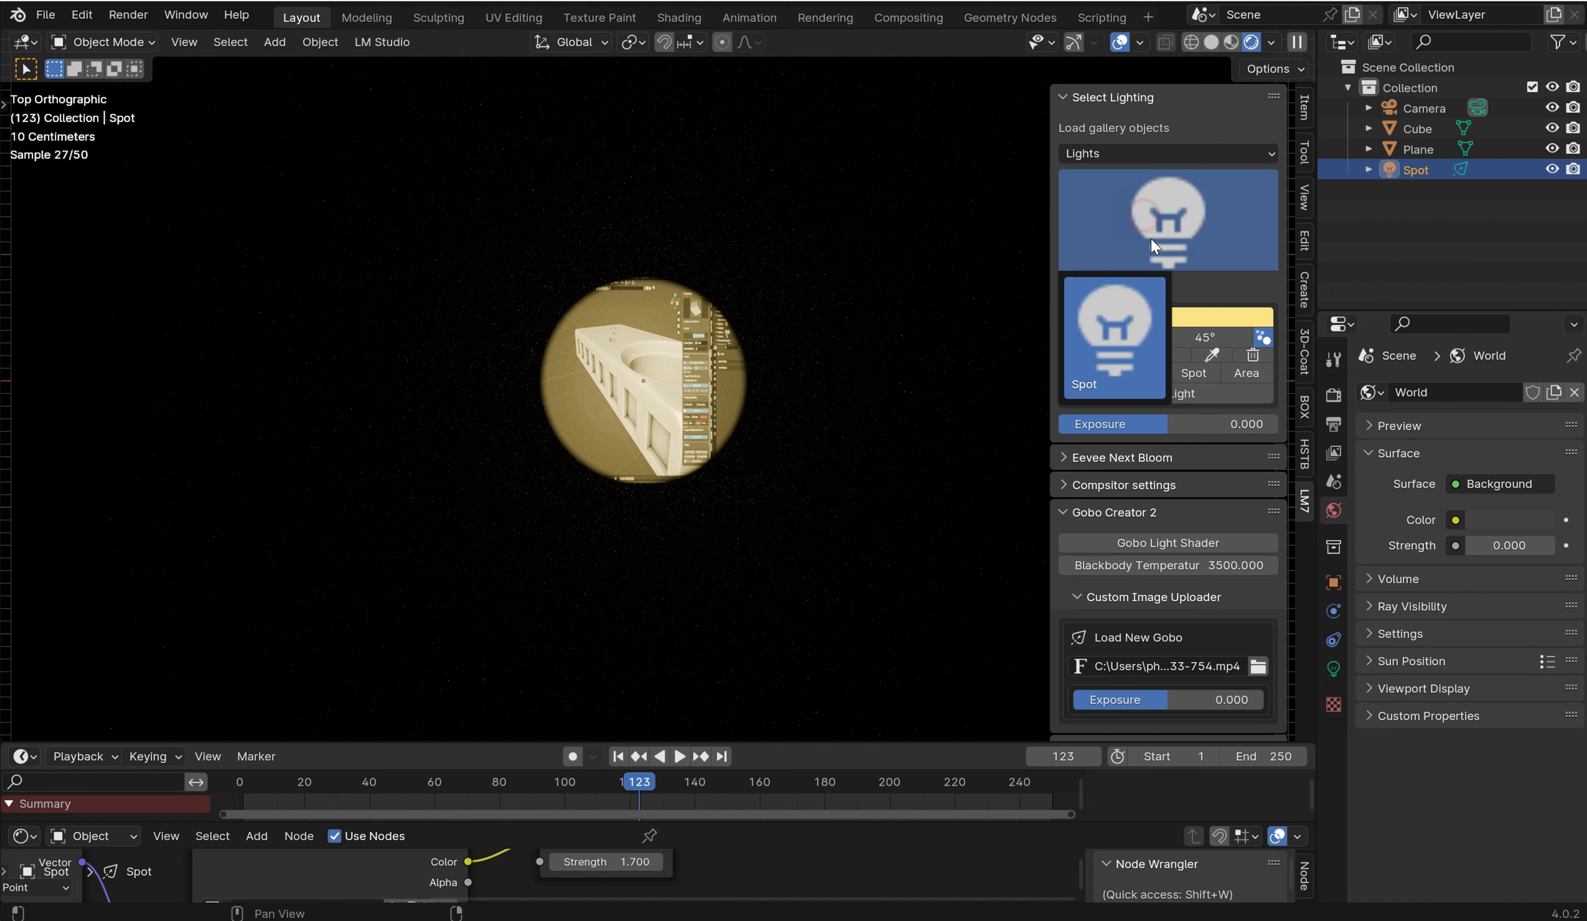
pyautogui.click(1113, 340)
pyautogui.click(1070, 99)
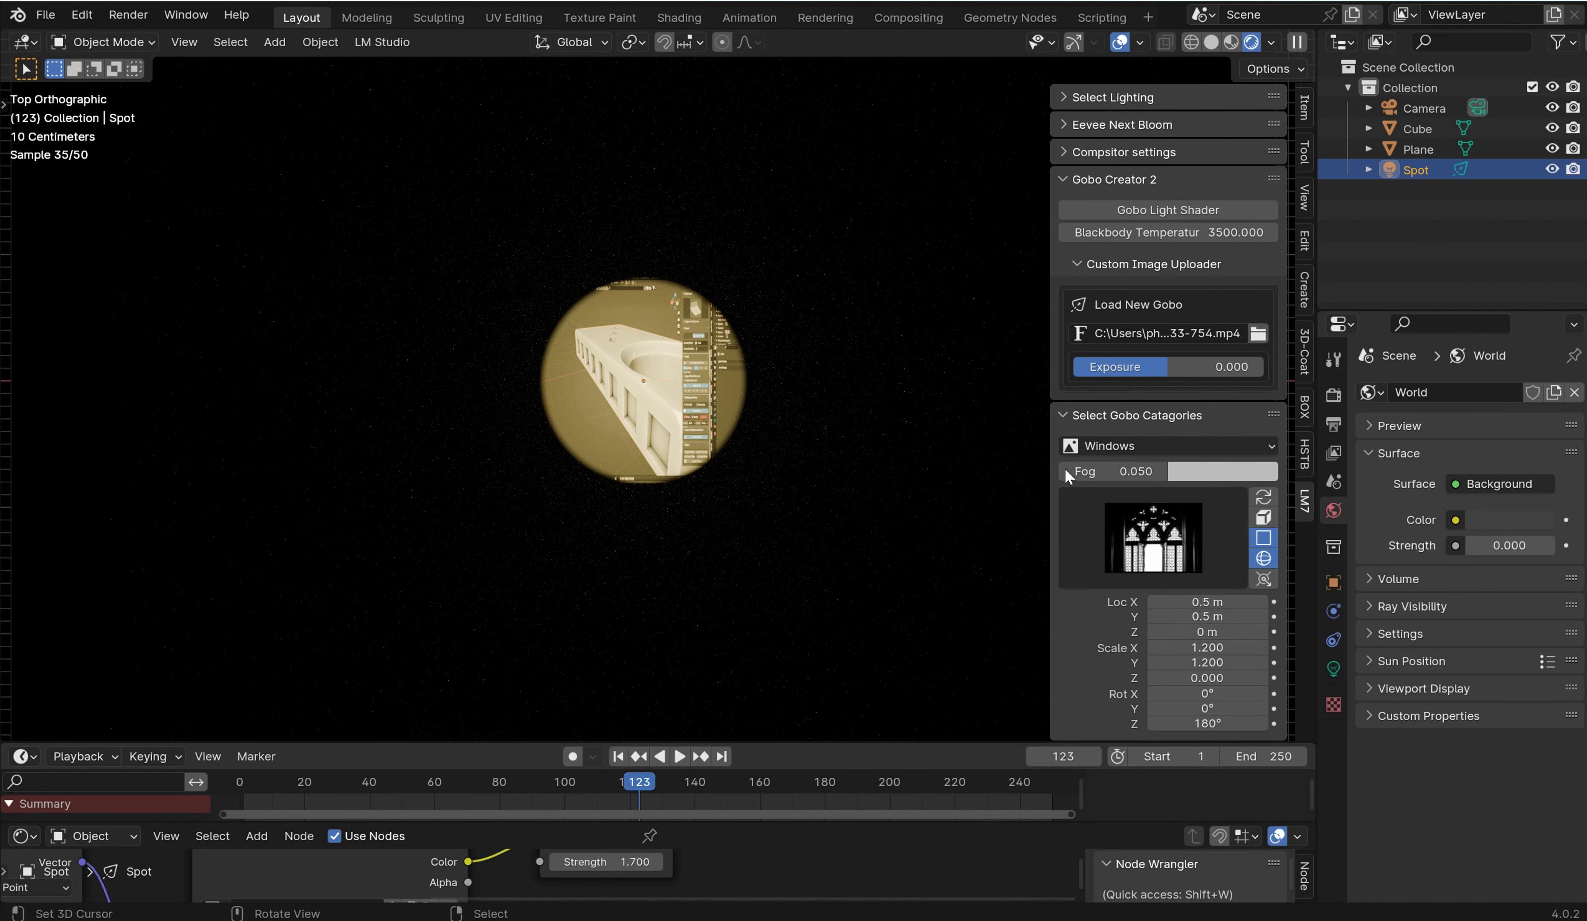
# Step: Add a Light_Fog volume cube around the Spot and orbit to see the beam cone
pyautogui.click(1263, 517)
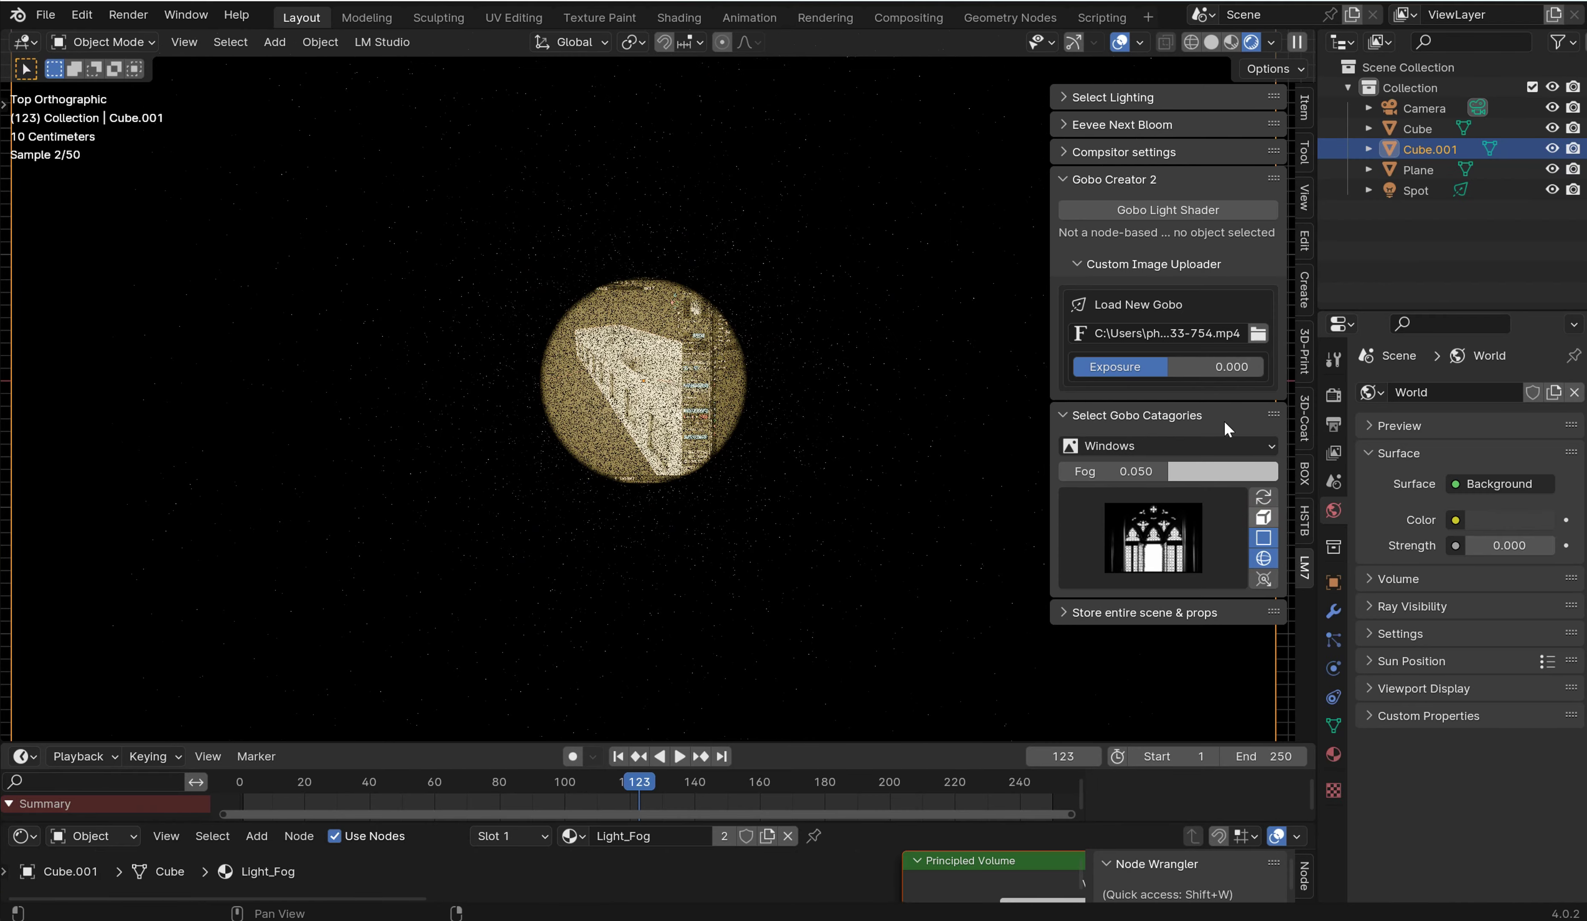
pyautogui.scroll(-5, 839, 353)
pyautogui.moveTo(821, 360); pyautogui.dragTo(819, 281, button='middle')
pyautogui.scroll(3, 819, 281)
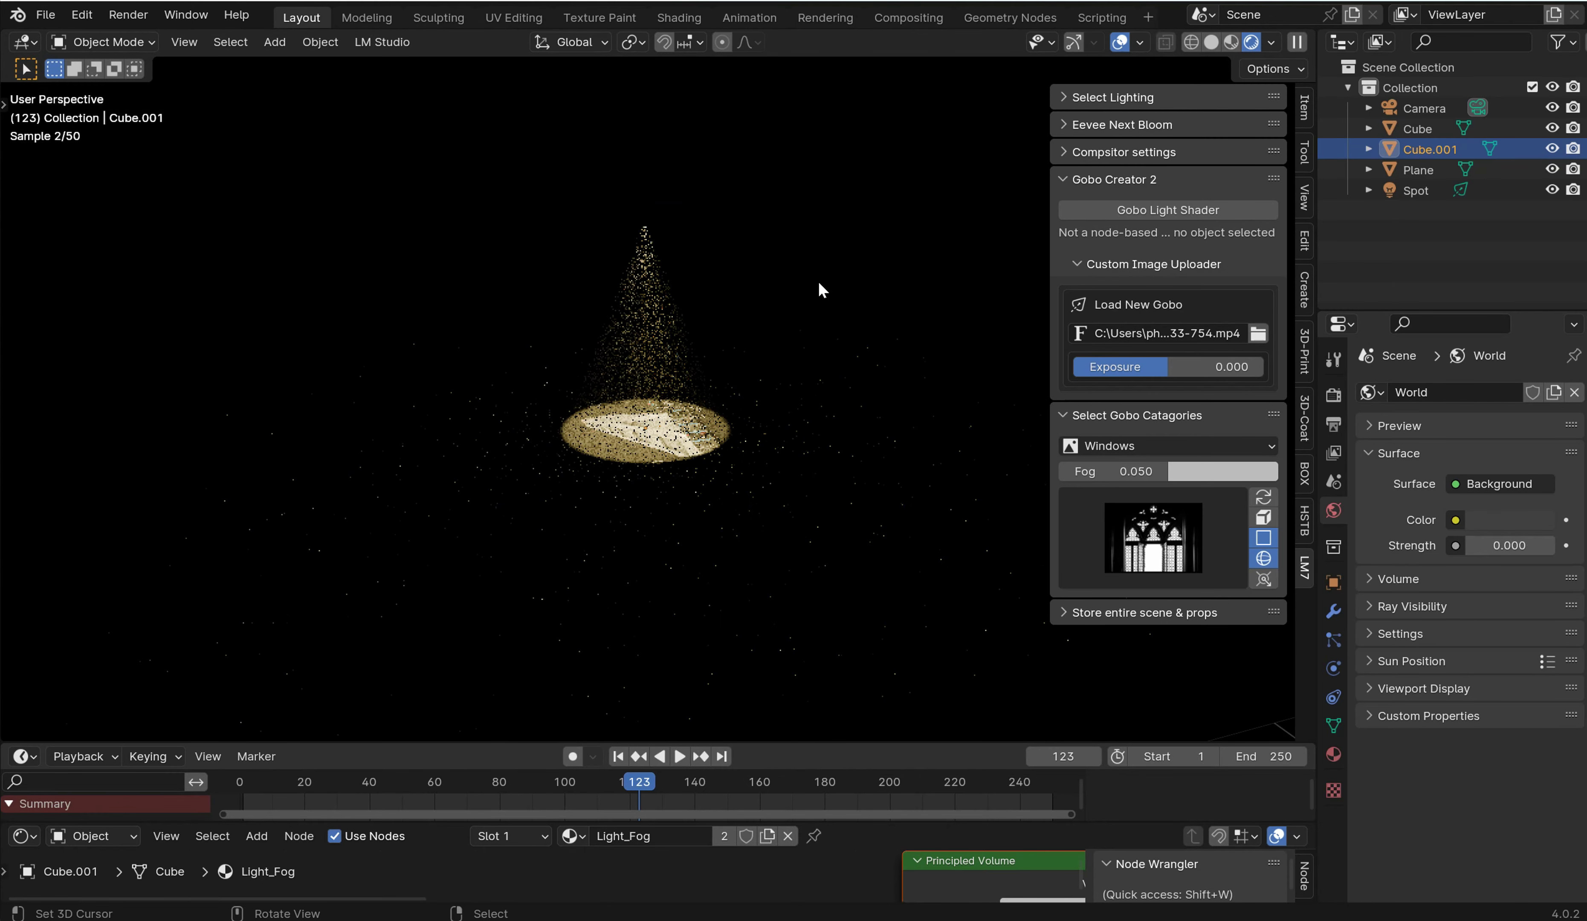
# Step: Delete the two fog cubes, Cube.001 and Cube
pyautogui.click(647, 218)
pyautogui.scroll(-5, 929, 167)
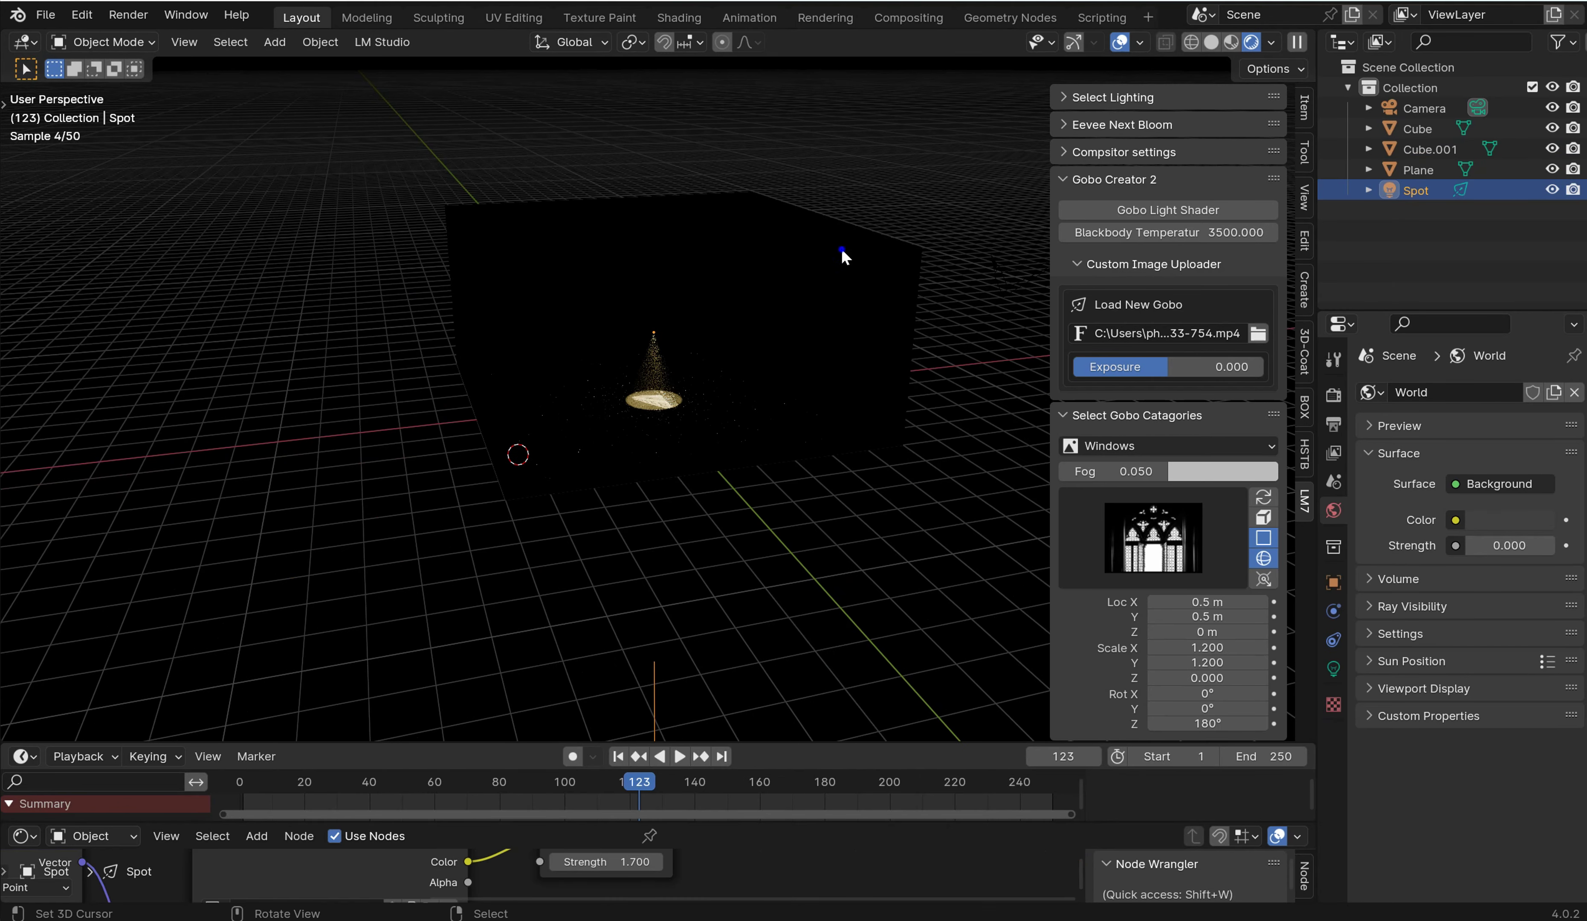
pyautogui.click(842, 248)
pyautogui.press('Delete')
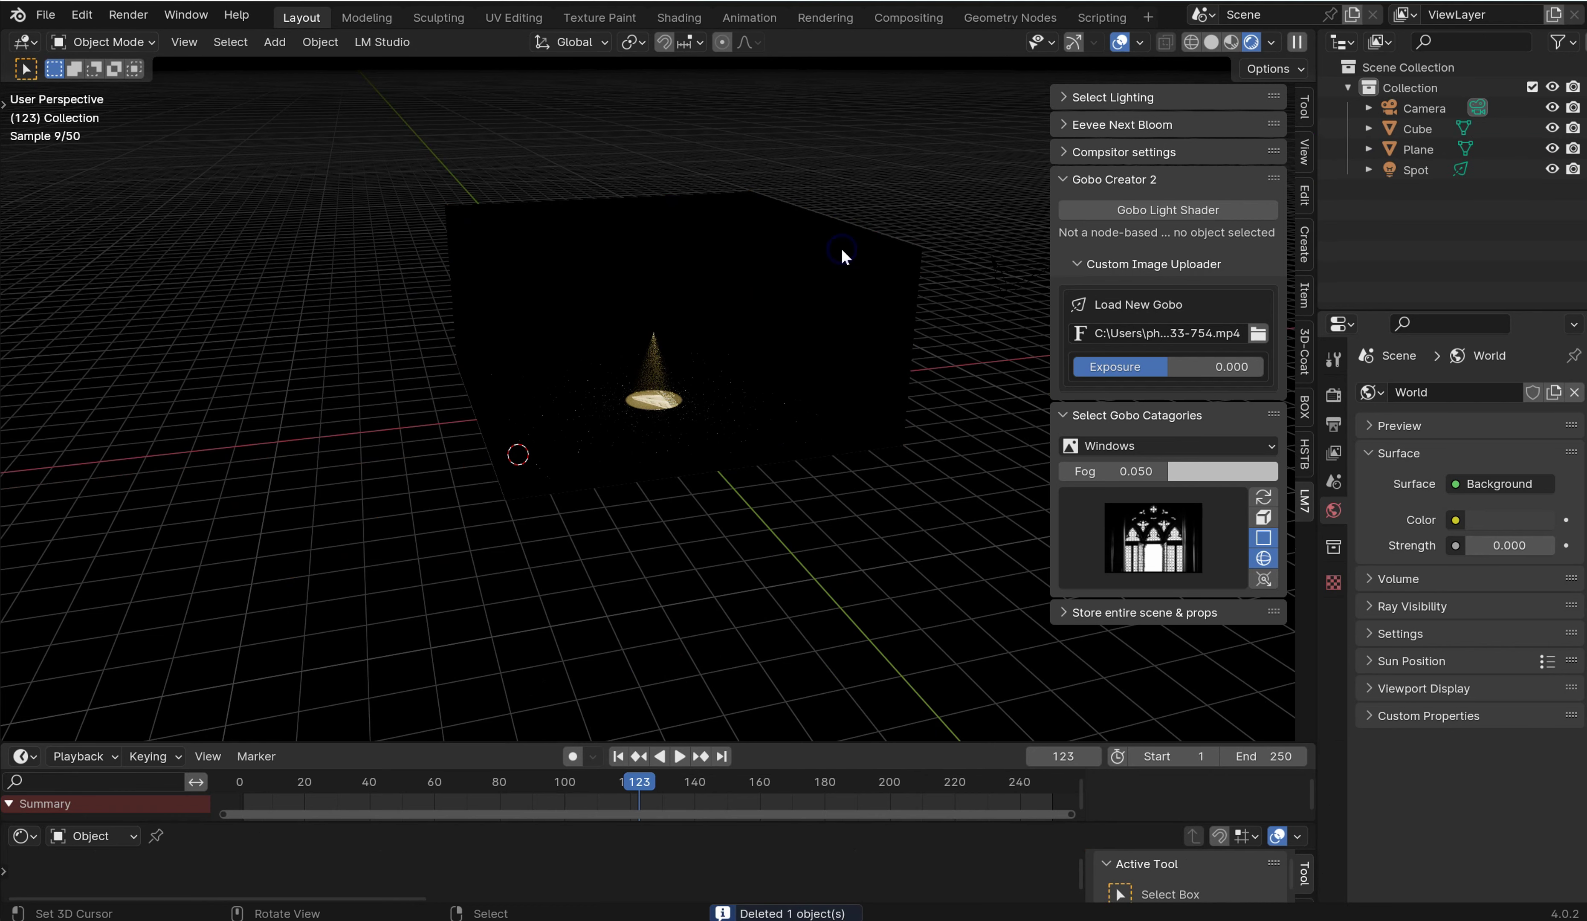
pyautogui.click(842, 248)
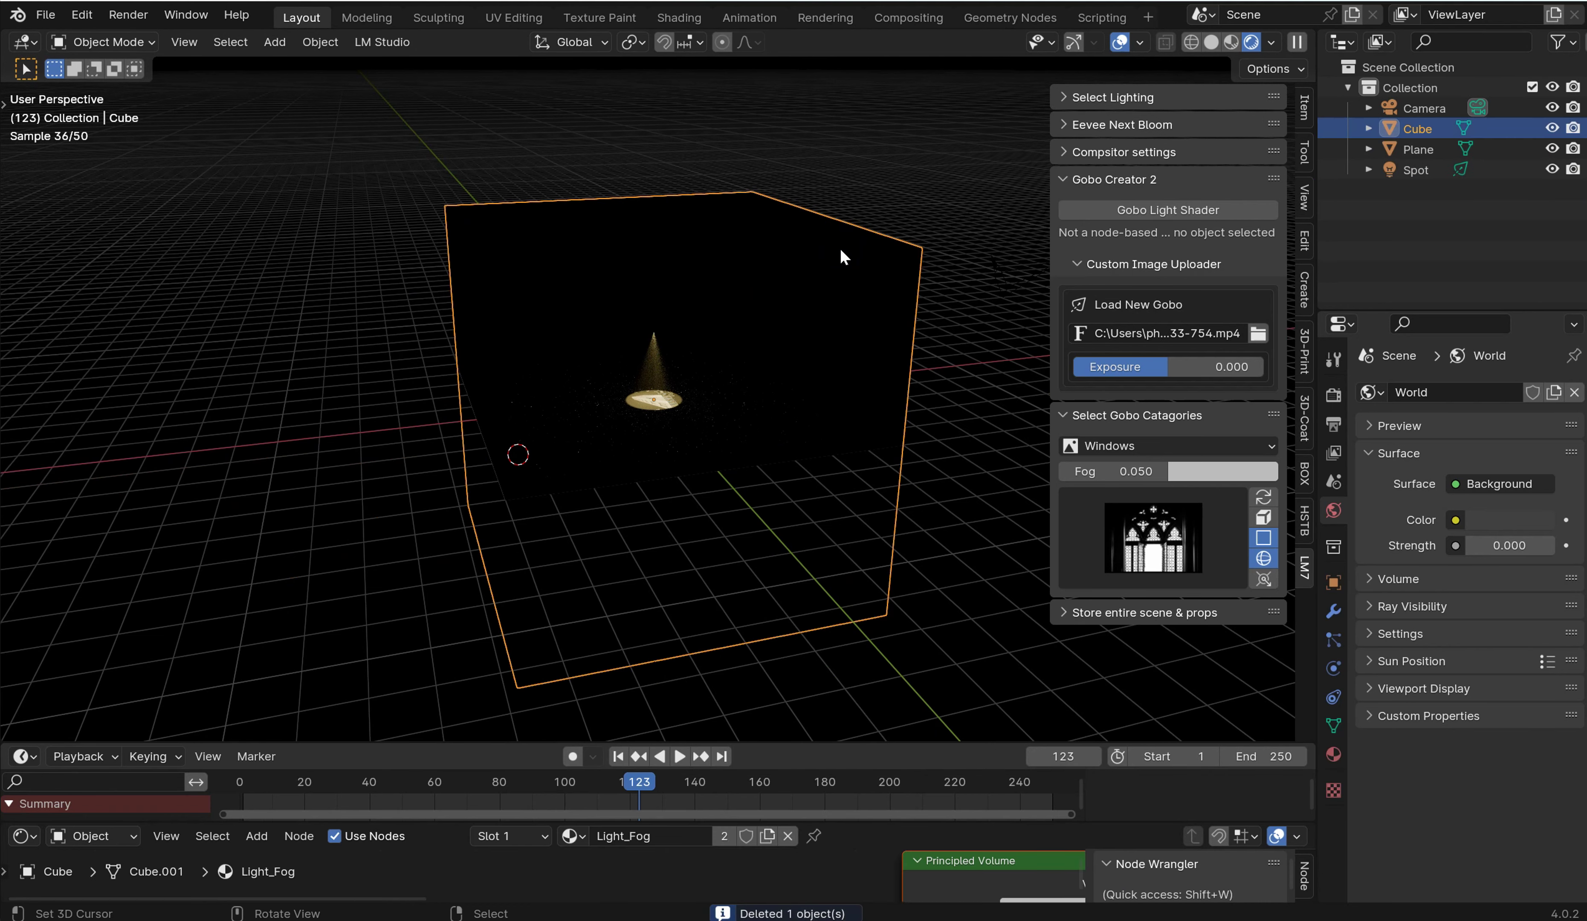
pyautogui.press('Delete')
# Step: Select the spot light and frame it in a top-down view
pyautogui.moveTo(810, 326); pyautogui.dragTo(791, 406, button='middle')
pyautogui.scroll(2, 733, 396)
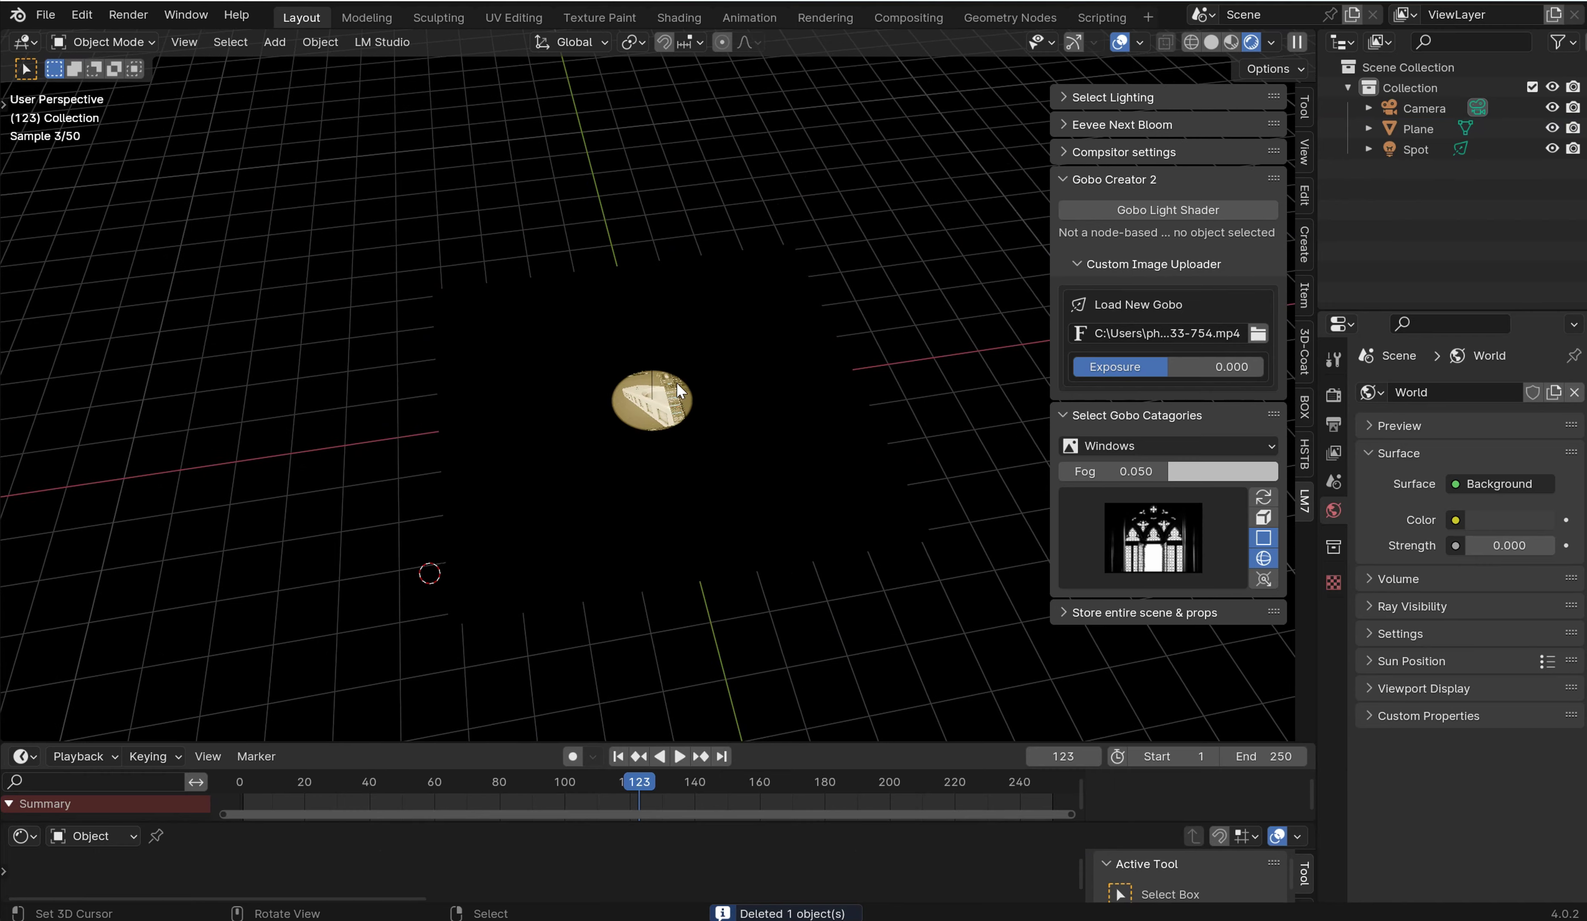
pyautogui.click(655, 377)
pyautogui.press('KP_Decimal')
pyautogui.press('KP_7')
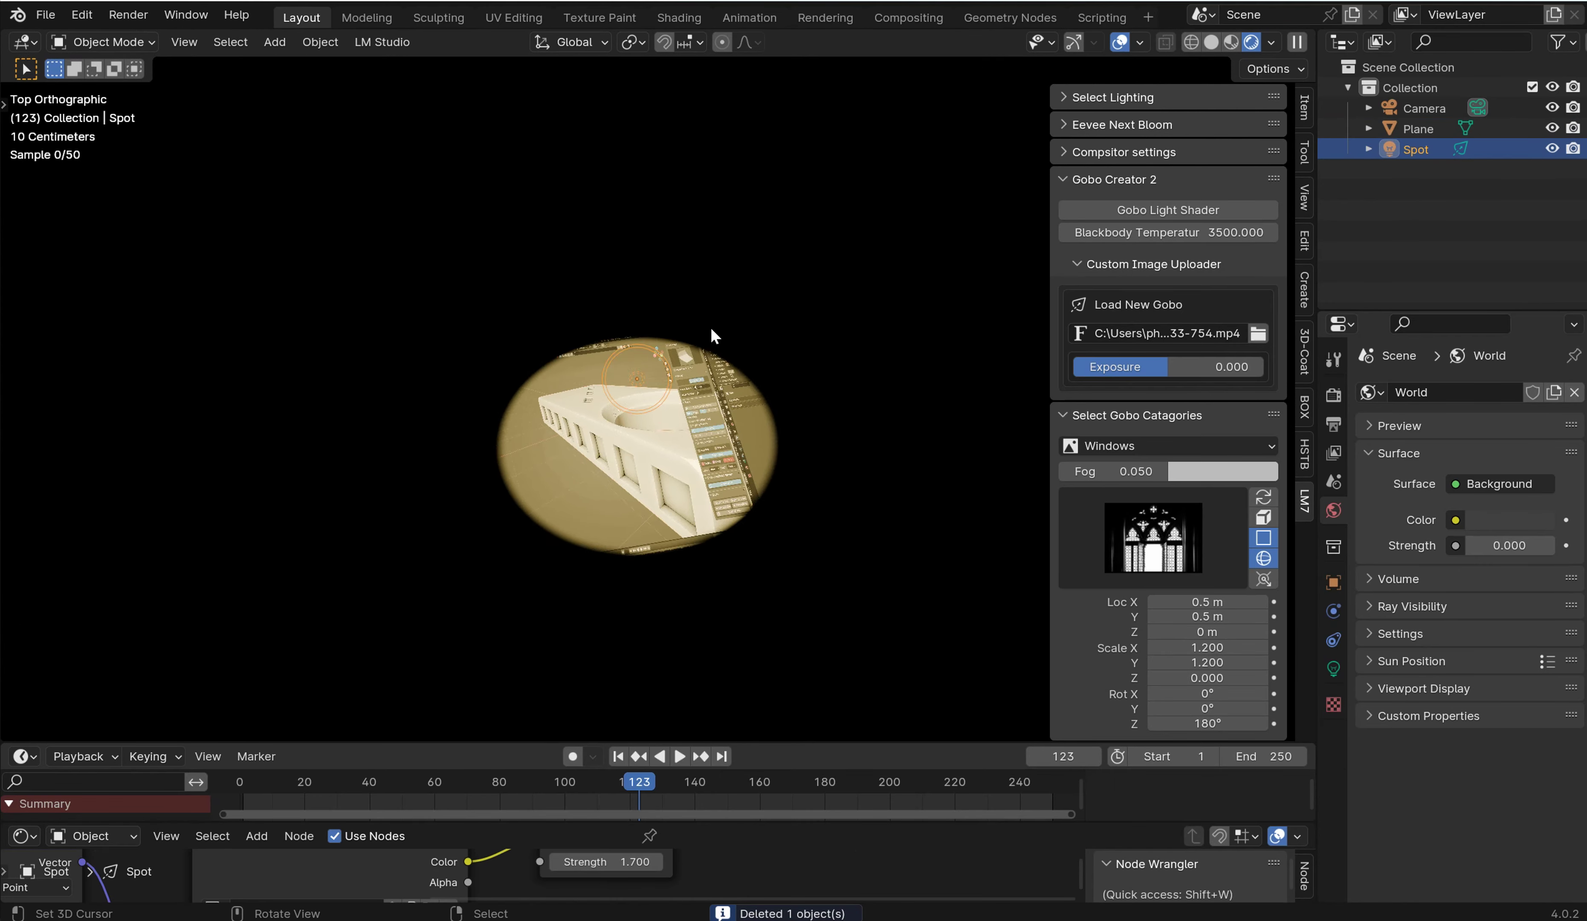
pyautogui.scroll(4, 723, 313)
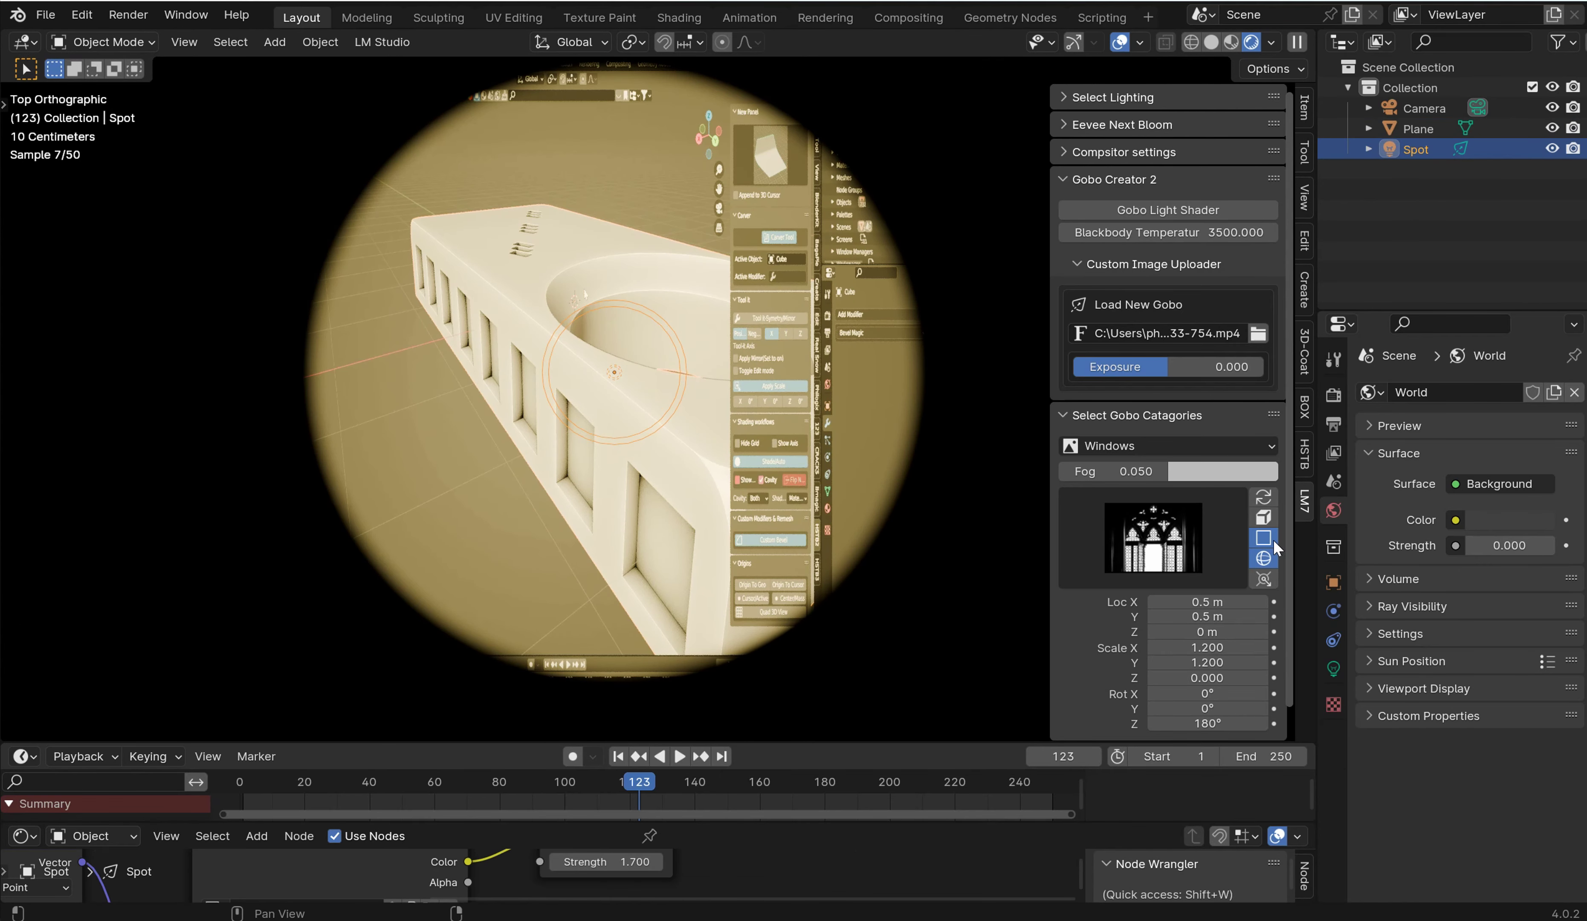
# Step: Add a fog volume cube again, then delete it
pyautogui.click(1263, 518)
pyautogui.click(1264, 528)
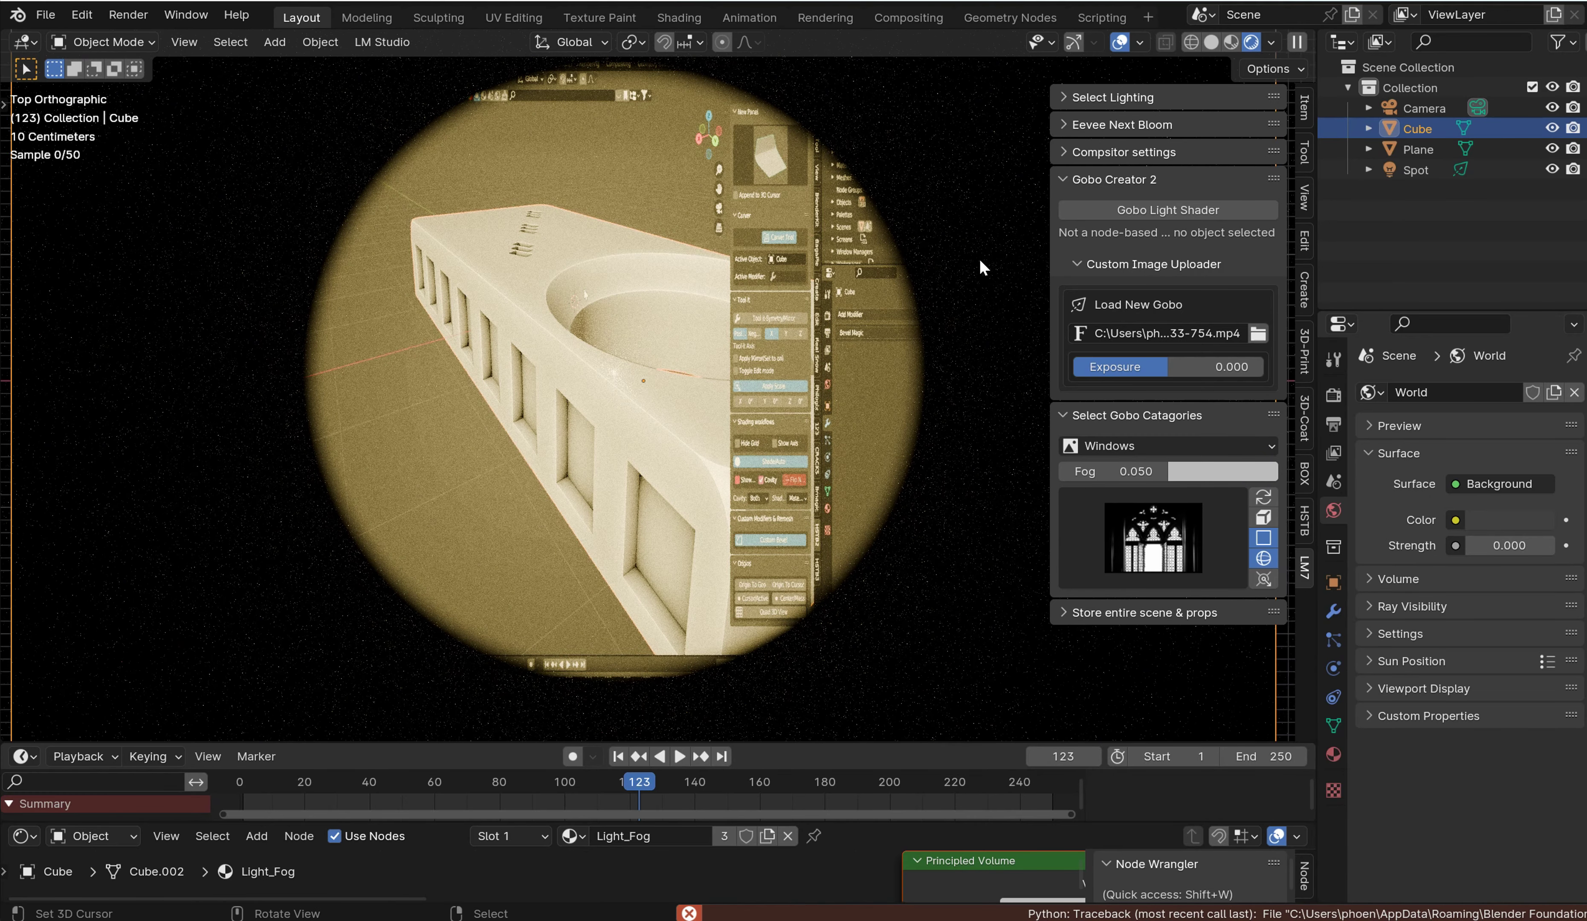
pyautogui.scroll(-10, 972, 262)
pyautogui.moveTo(947, 278); pyautogui.dragTo(919, 242, button='middle')
pyautogui.scroll(-2, 919, 242)
pyautogui.rightClick(825, 282)
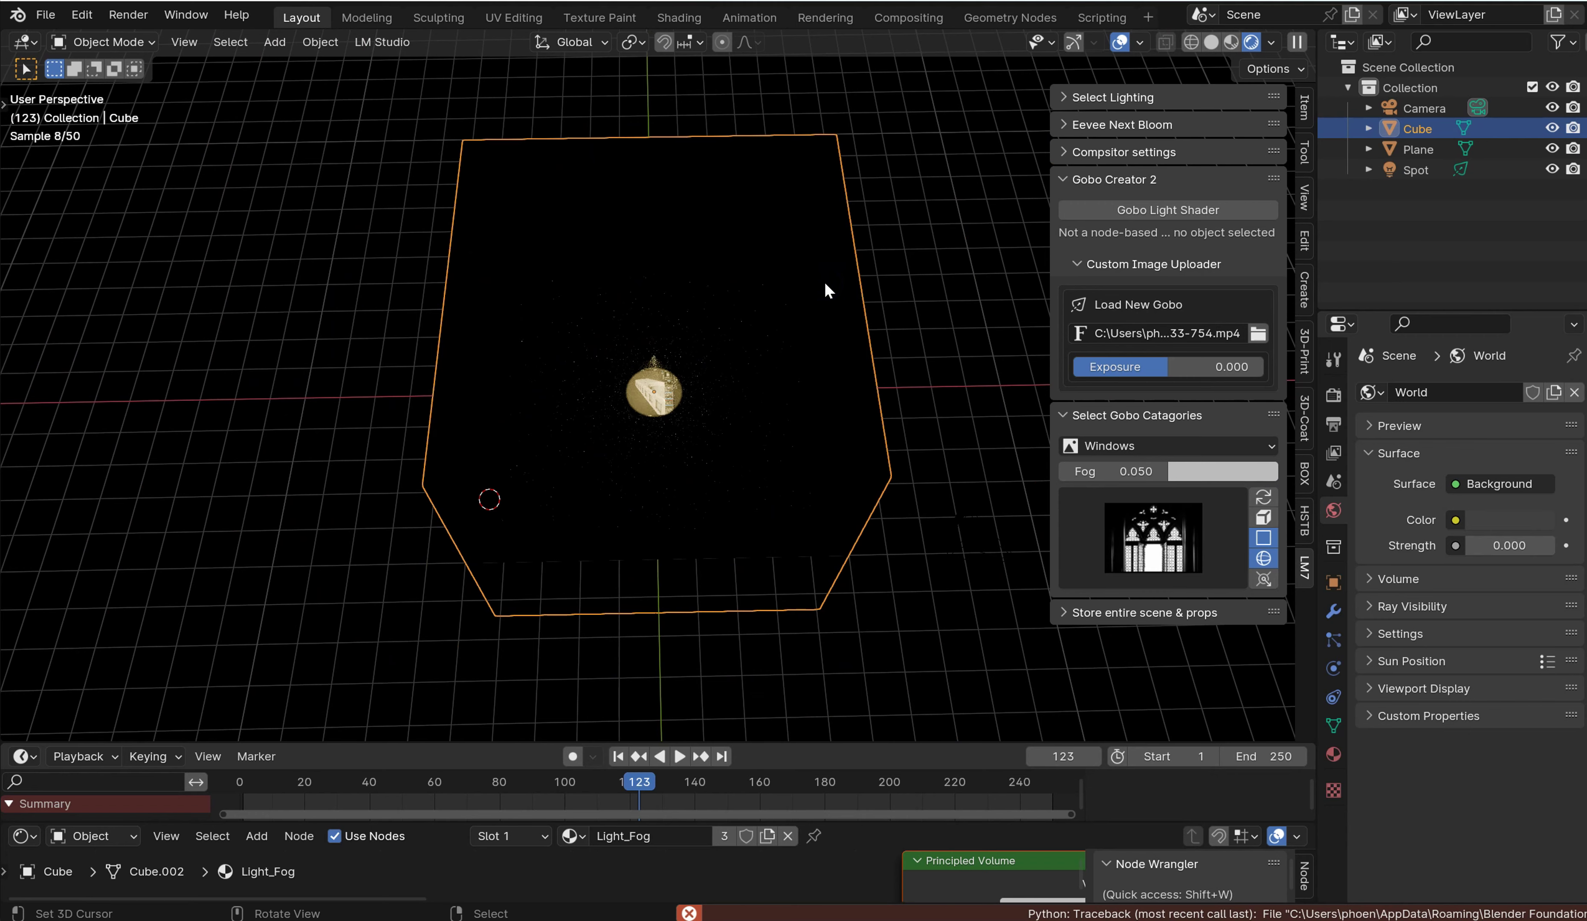
pyautogui.press('Delete')
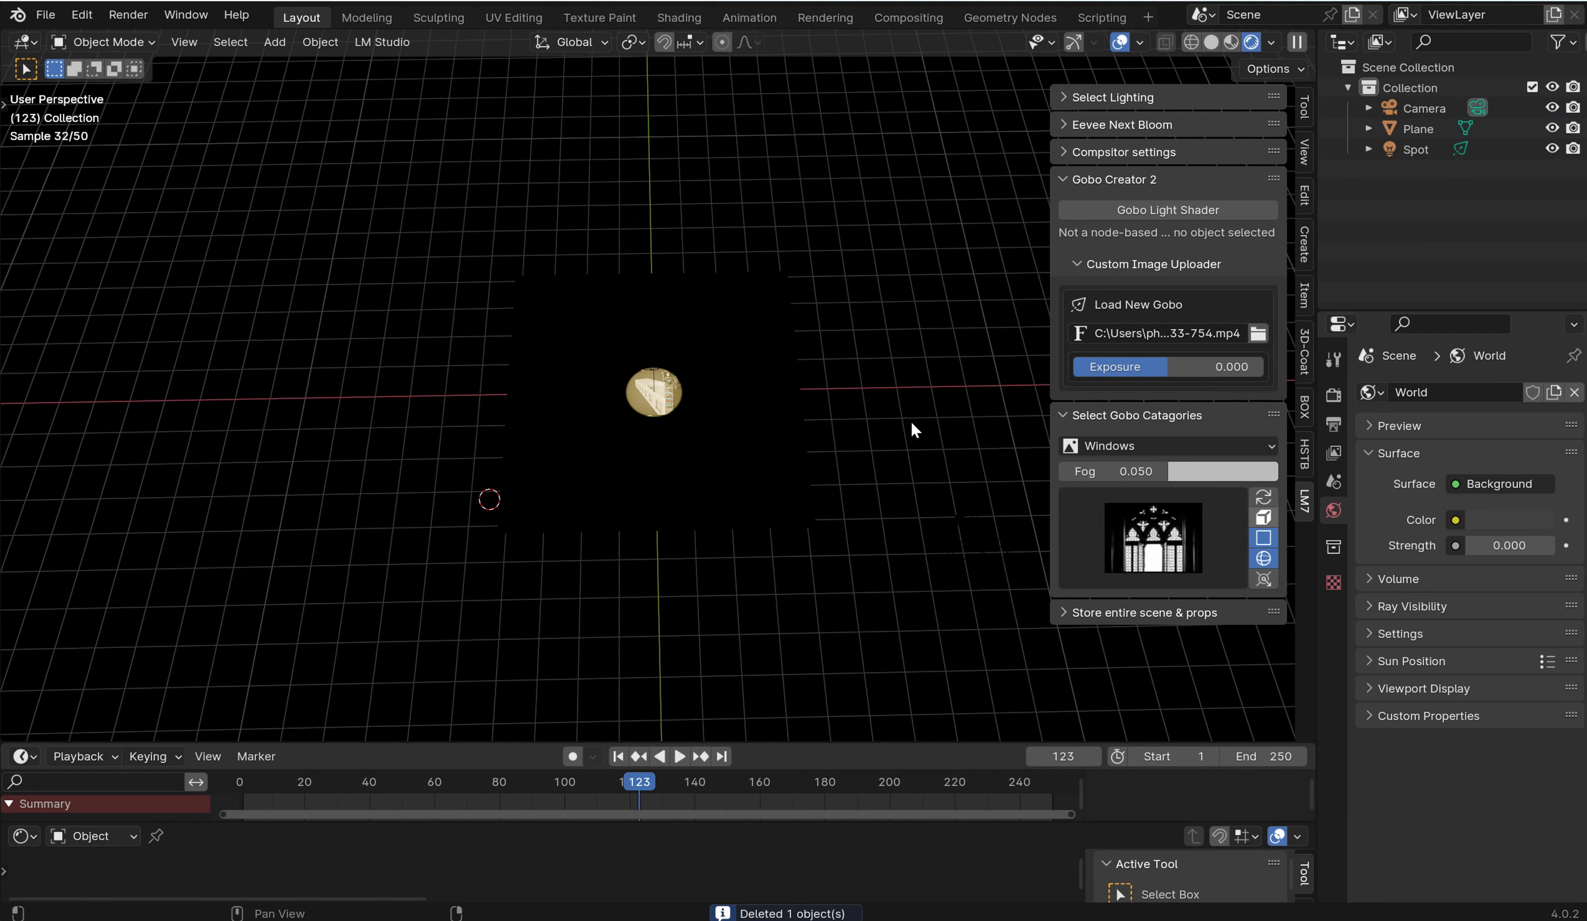
# Step: Select the Spot and apply the square gobo so Scale X/Y becomes 2.0
pyautogui.click(655, 371)
pyautogui.moveTo(655, 371); pyautogui.dragTo(708, 418, button='middle')
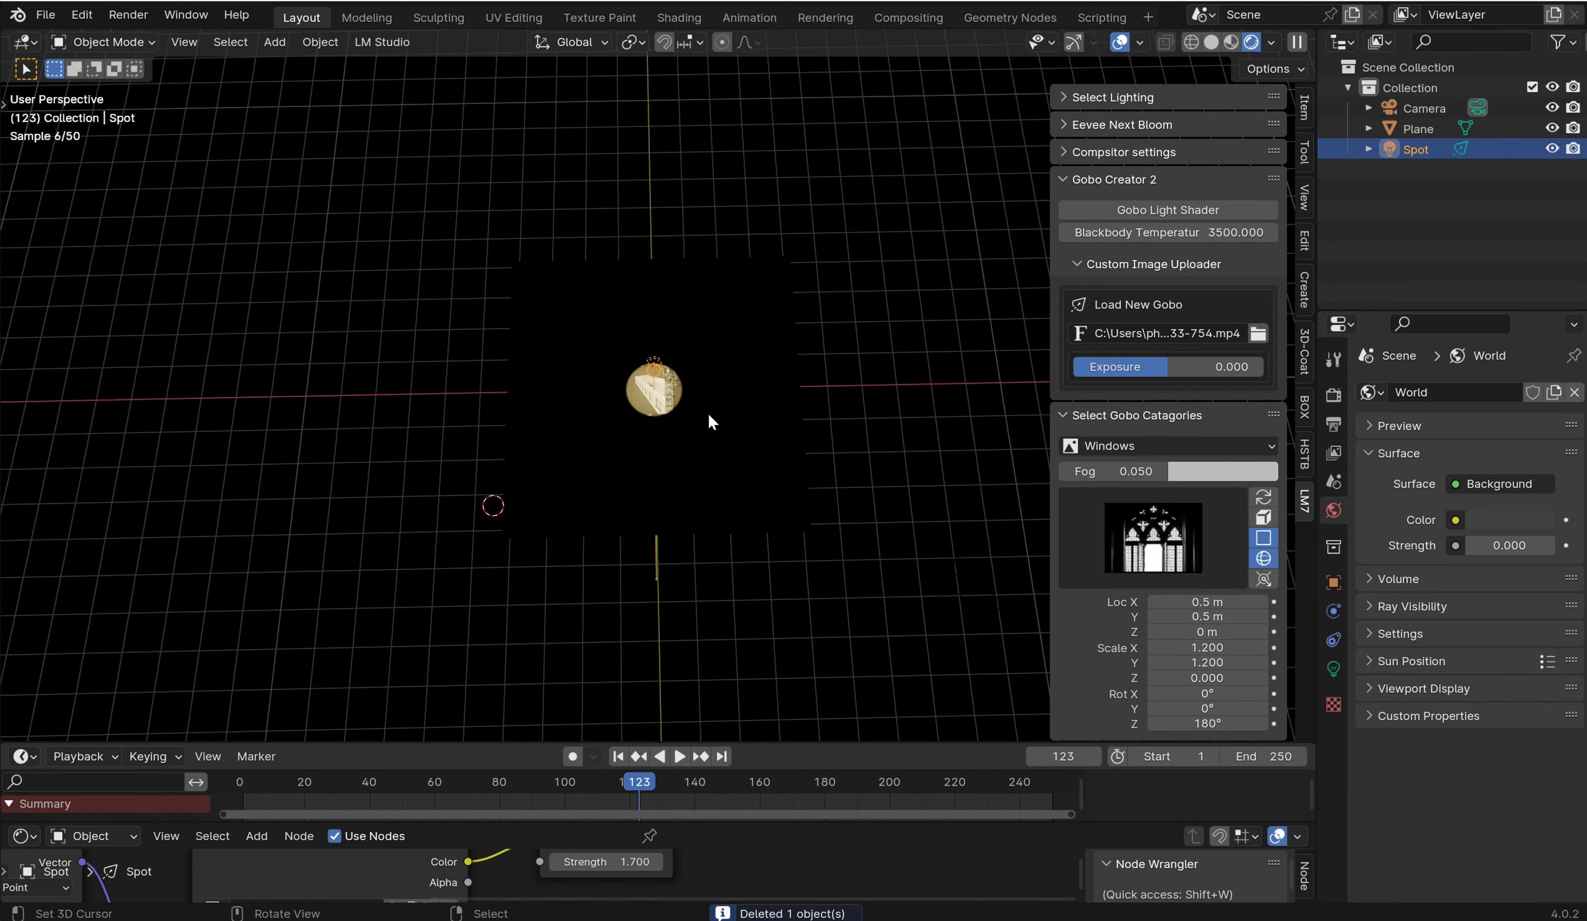
pyautogui.press('KP_7')
pyautogui.scroll(6, 812, 461)
pyautogui.click(1263, 538)
# Step: Enlarge the timeline, select the plane and play the animation, jumping back to around frame 109
pyautogui.scroll(4, 928, 326)
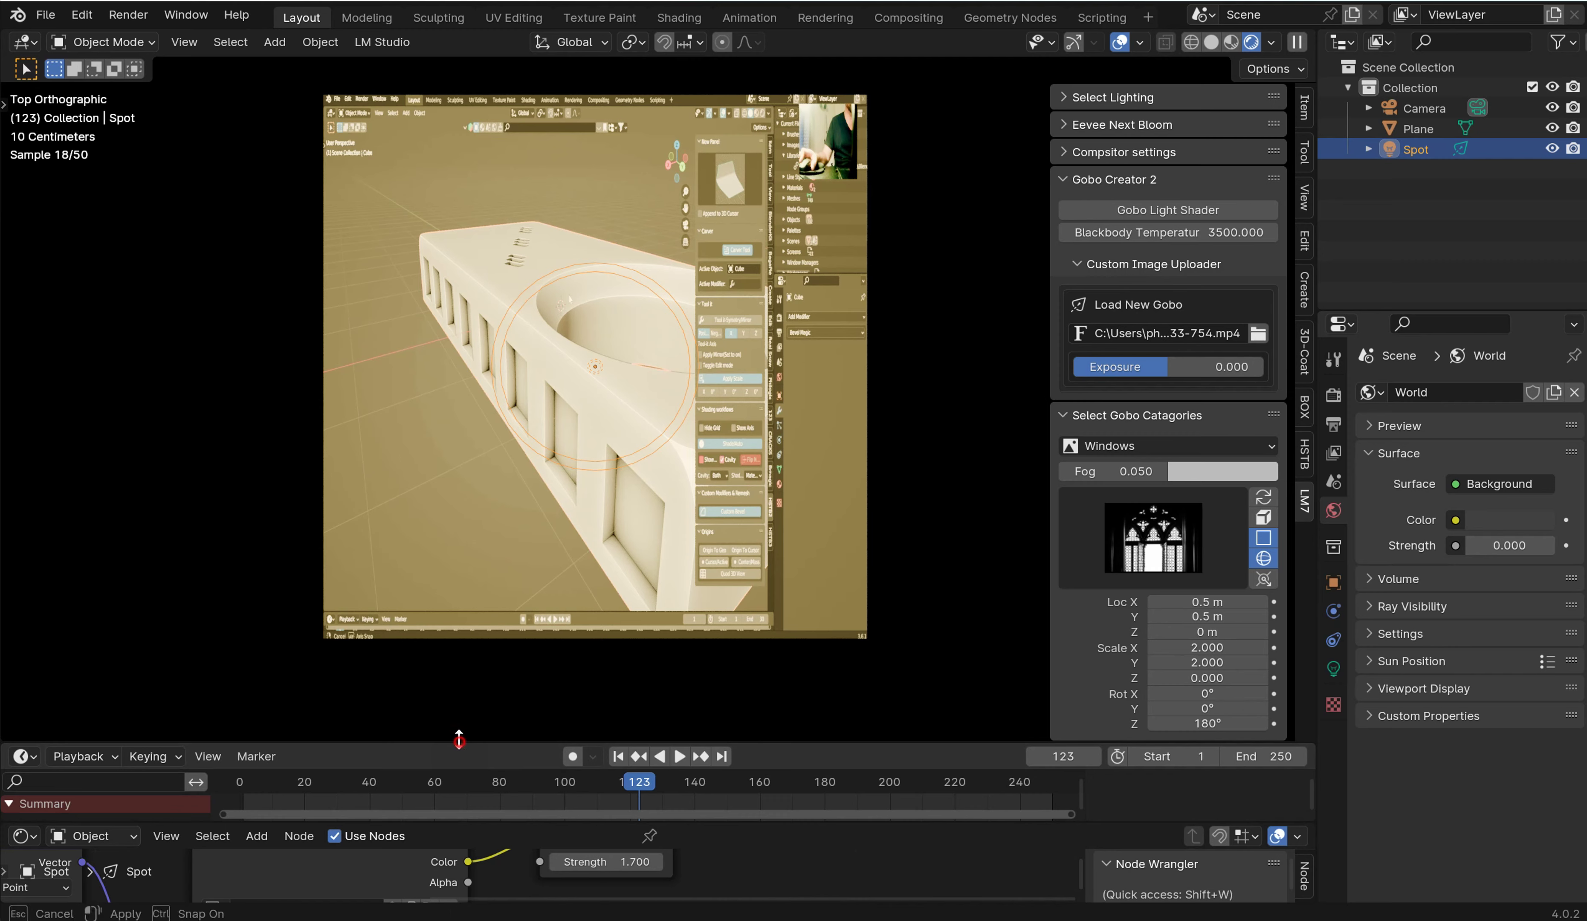
pyautogui.moveTo(458, 742); pyautogui.dragTo(471, 653)
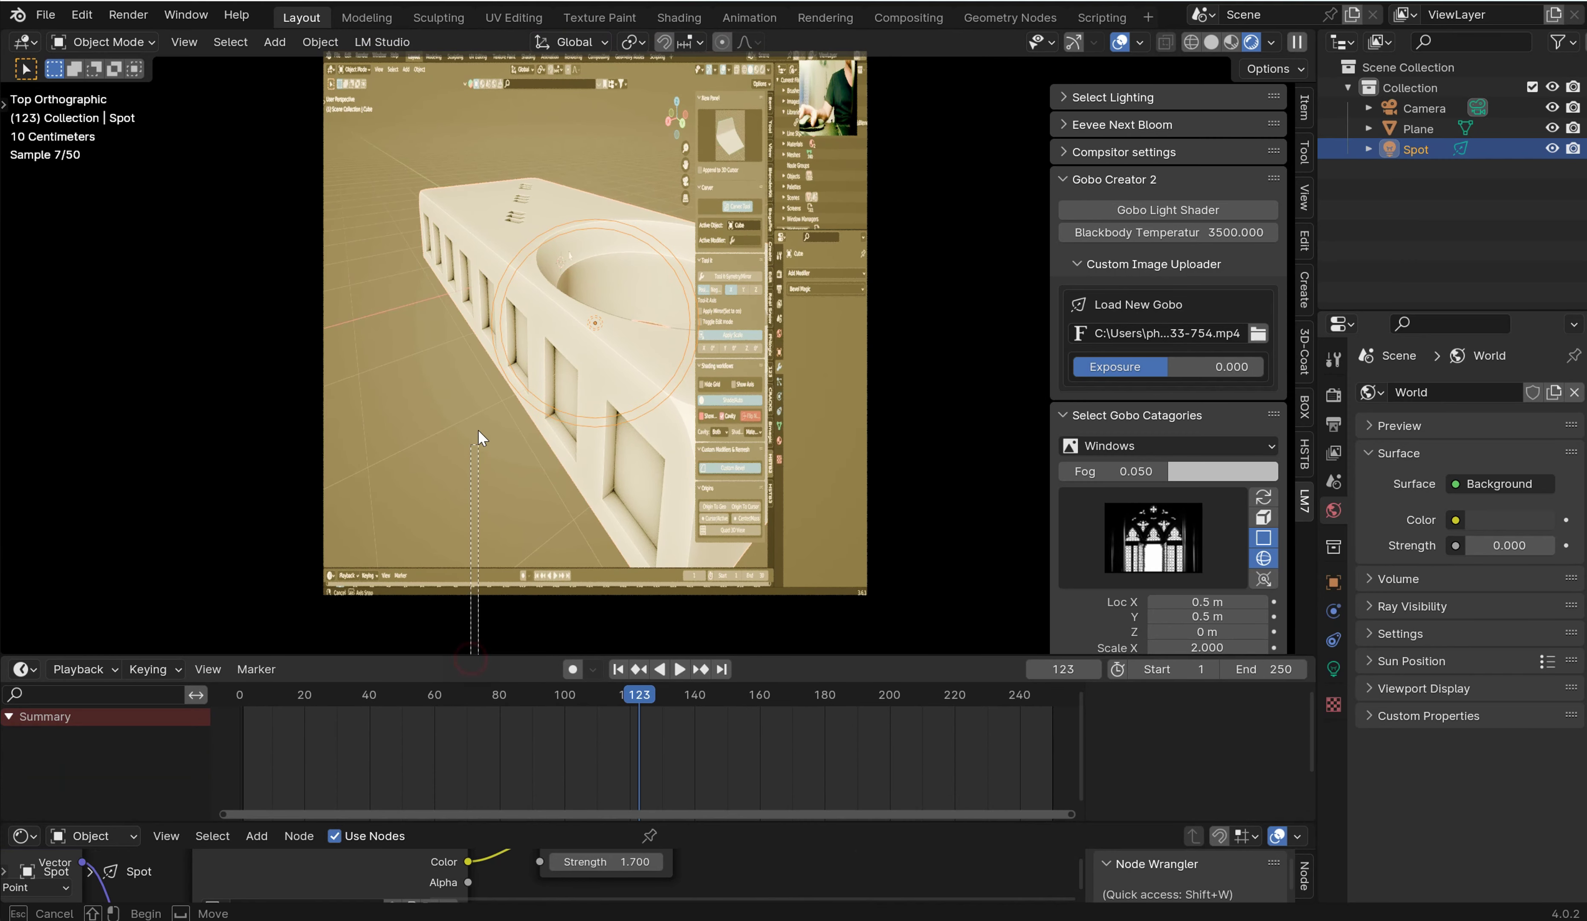
pyautogui.click(479, 438)
pyautogui.click(676, 669)
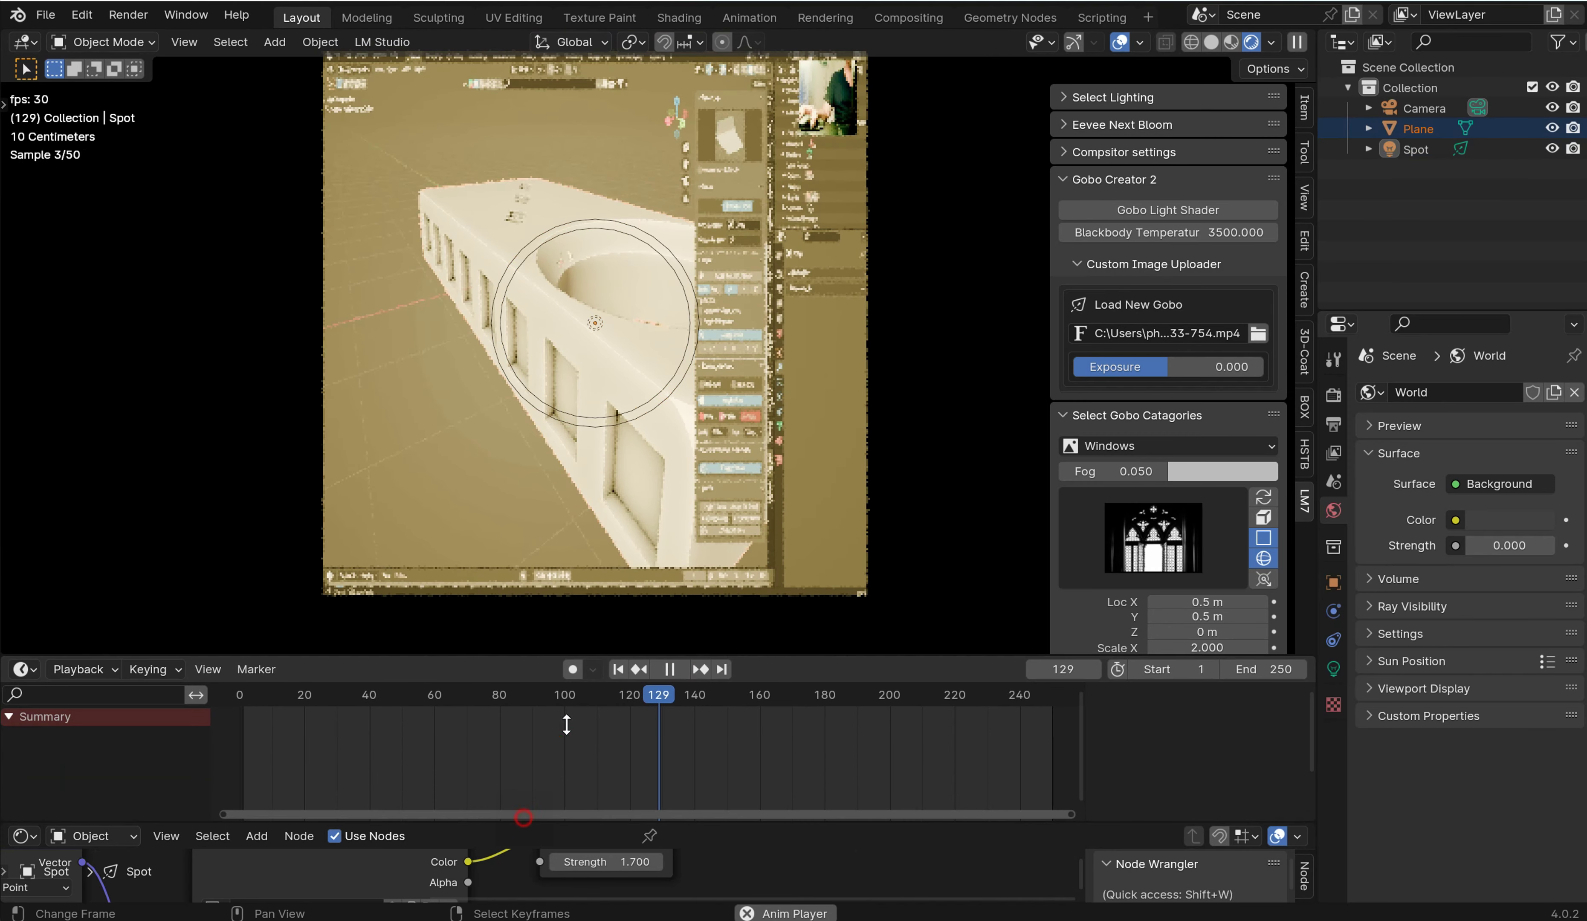
pyautogui.moveTo(567, 724); pyautogui.dragTo(555, 471)
# Step: Enlarge the node editor and bring the gobo node tree into view
pyautogui.moveTo(483, 820); pyautogui.dragTo(507, 519)
pyautogui.scroll(-3, 569, 633)
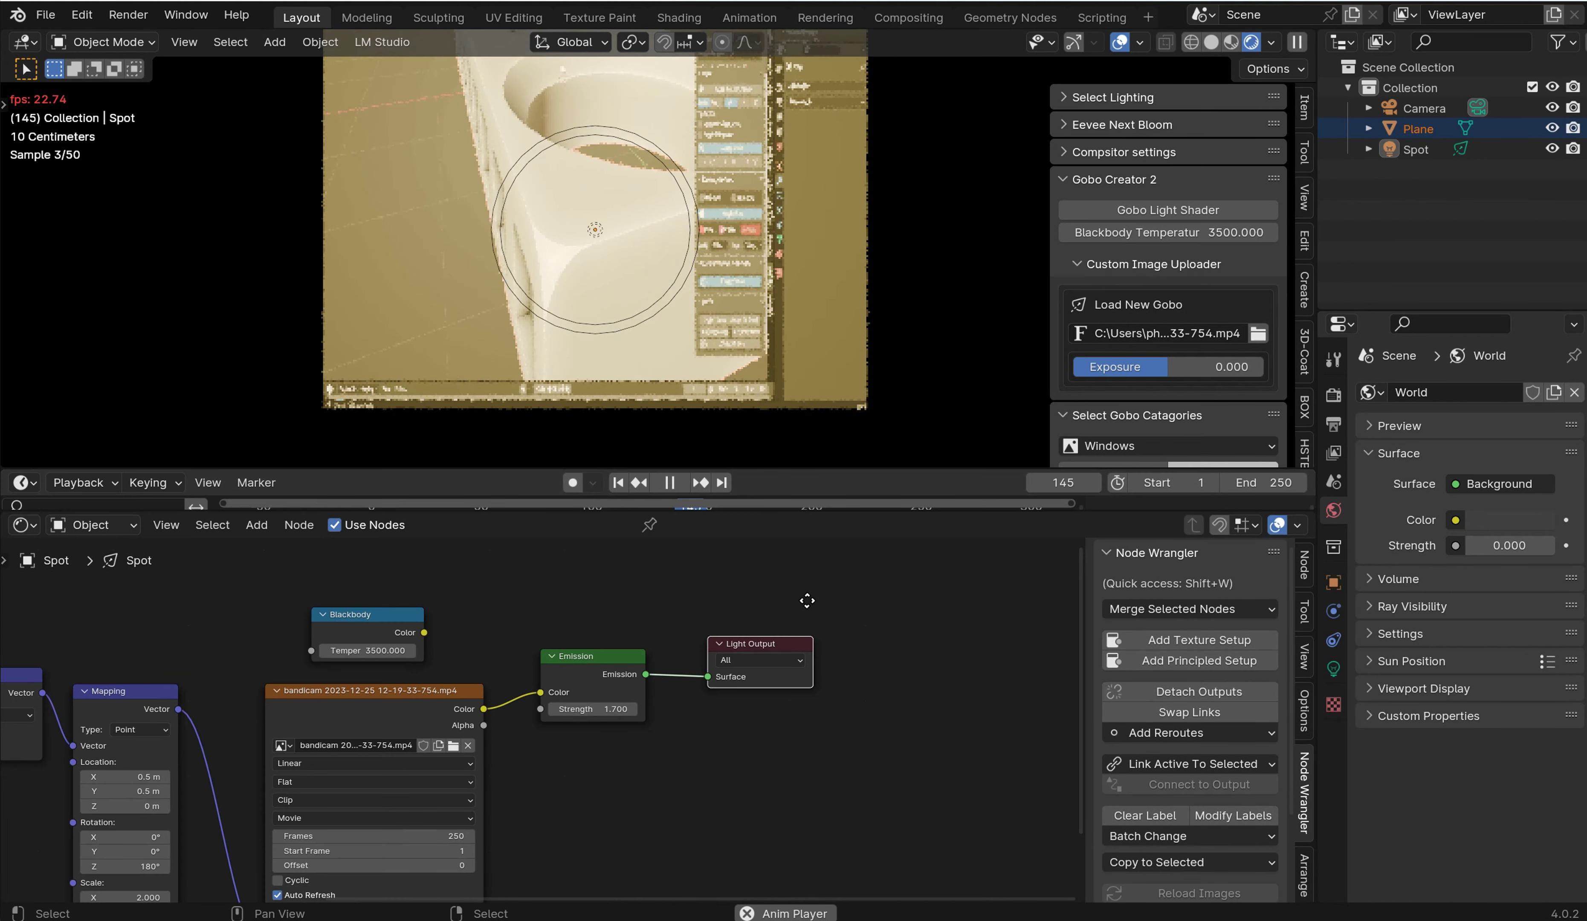
pyautogui.moveTo(506, 646); pyautogui.dragTo(775, 606, button='middle')
pyautogui.press('n')
pyautogui.scroll(-1, 784, 602)
pyautogui.scroll(1, 776, 606)
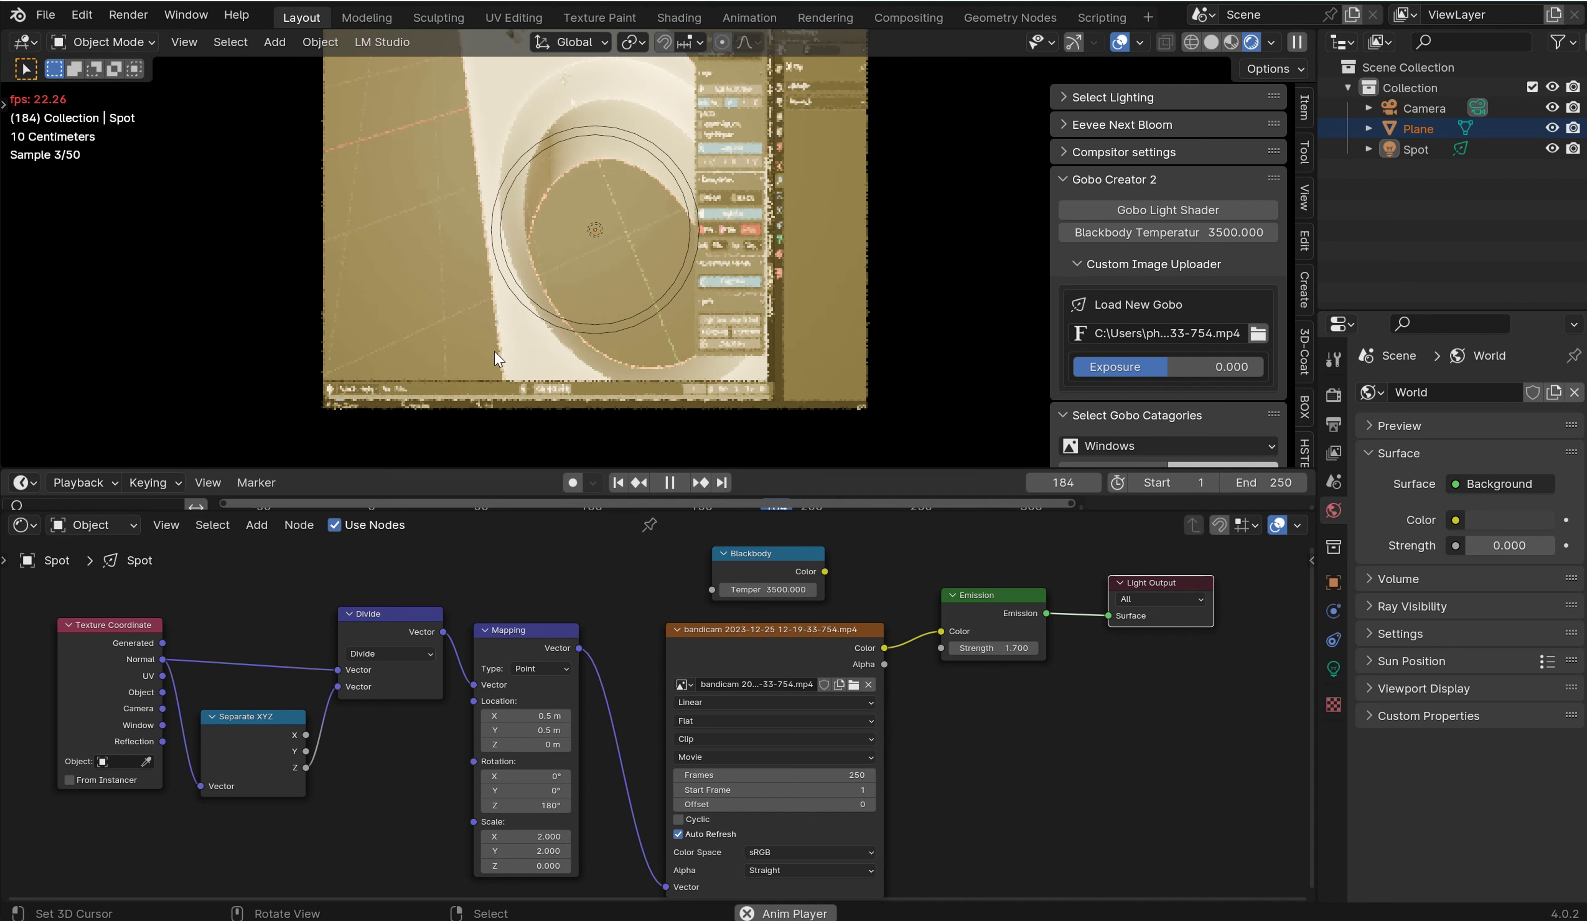
# Step: Stop playback at frame 201 and shrink the node editor back, restoring the 3D viewport
pyautogui.click(674, 487)
pyautogui.press('space')
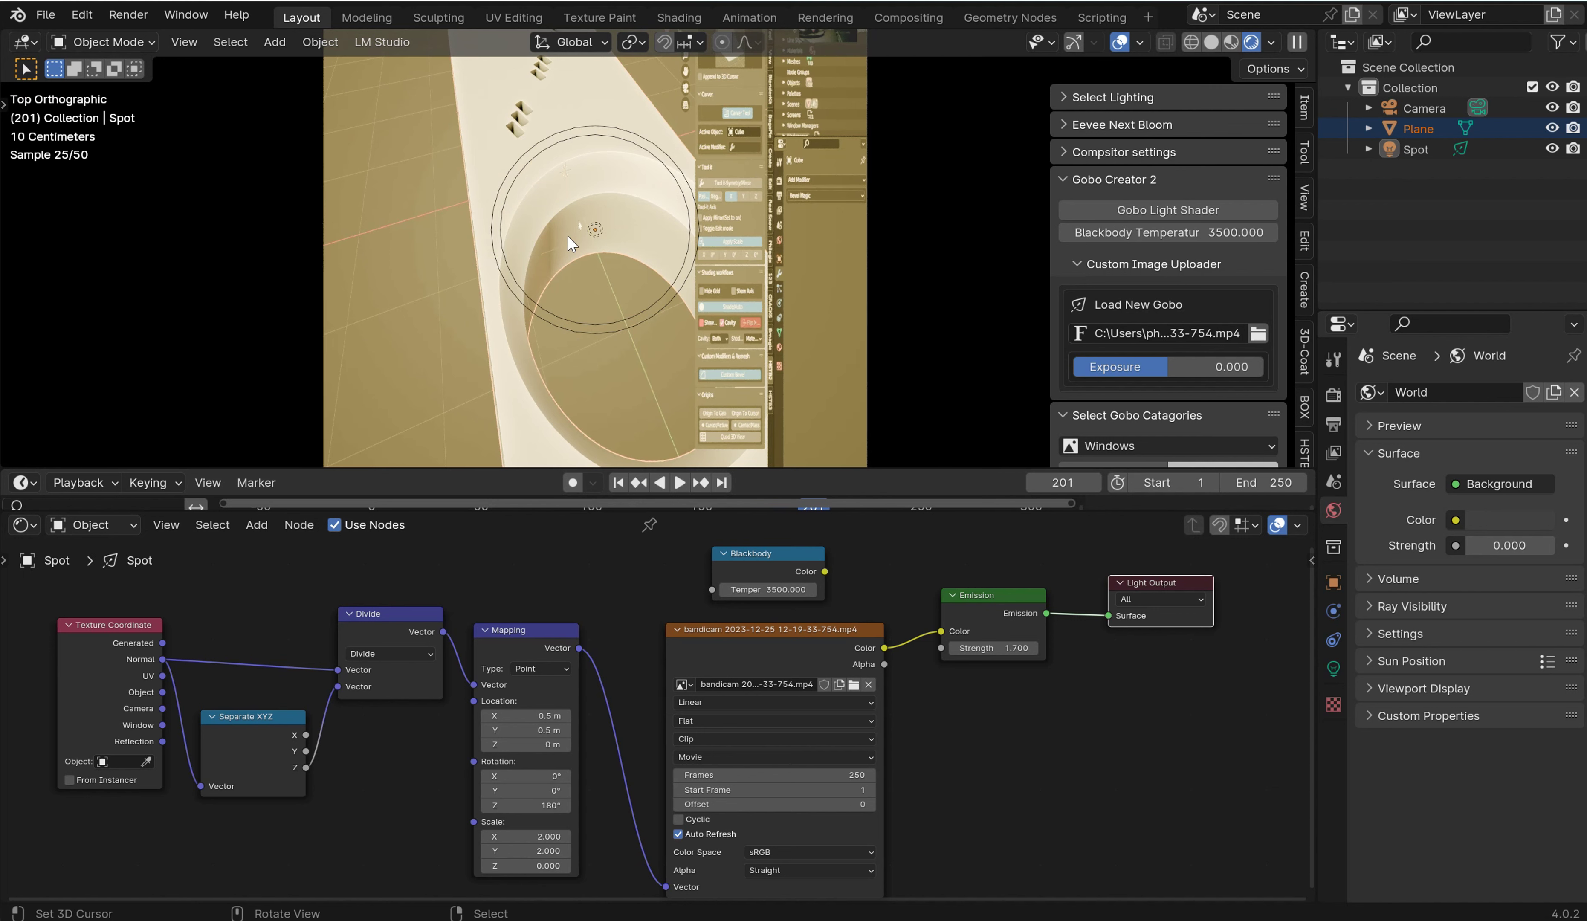
pyautogui.scroll(-3, 715, 325)
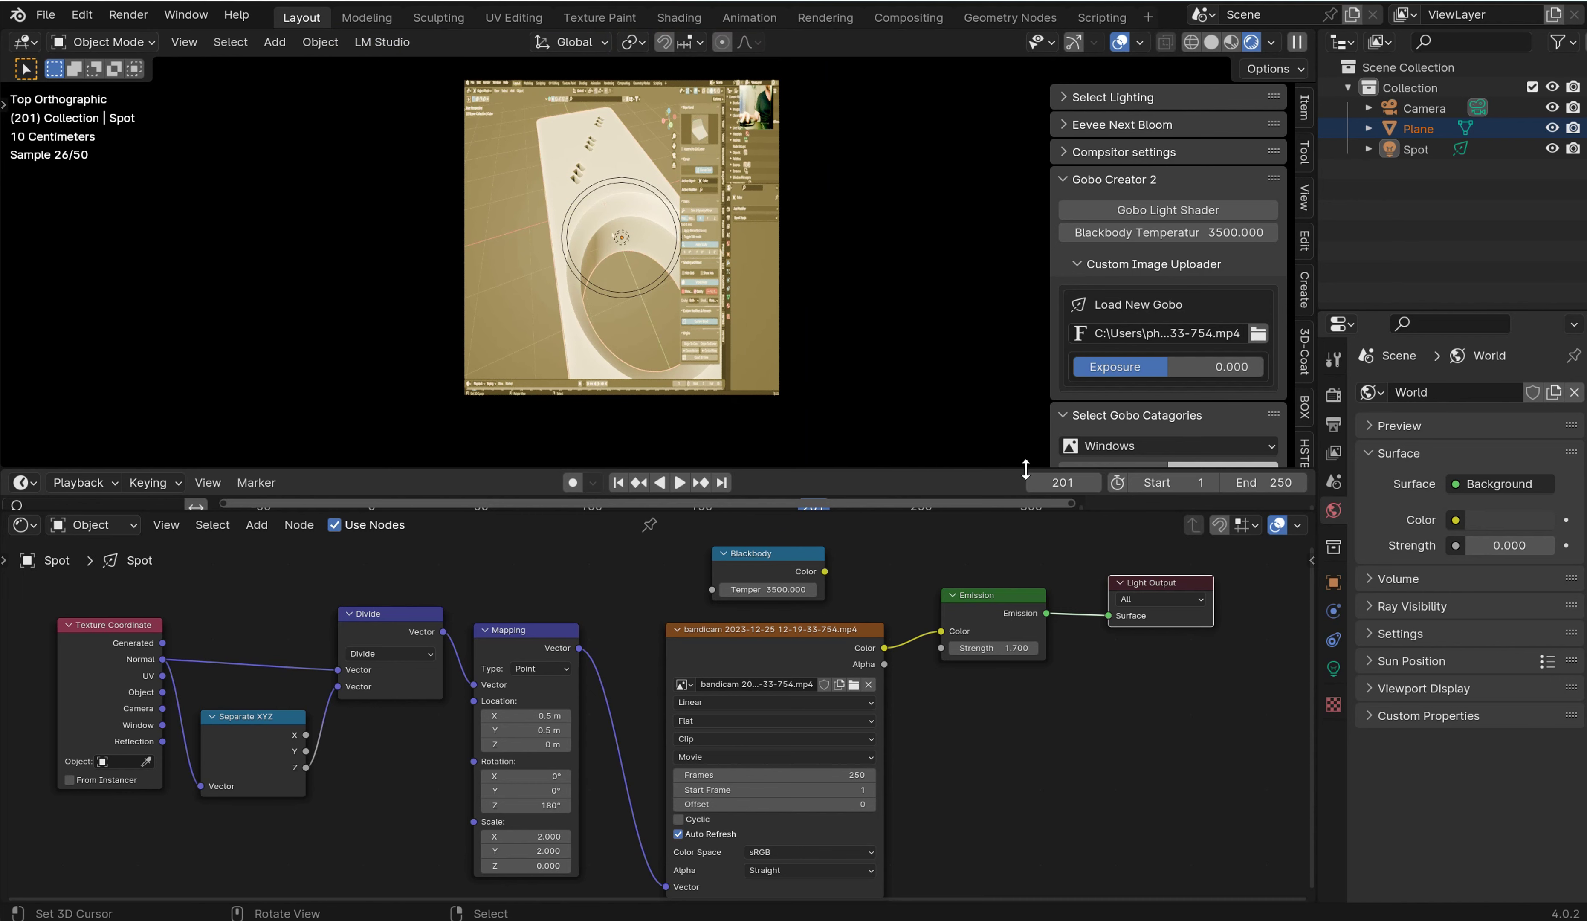
pyautogui.moveTo(987, 509); pyautogui.dragTo(981, 757)
pyautogui.moveTo(974, 472); pyautogui.dragTo(977, 730)
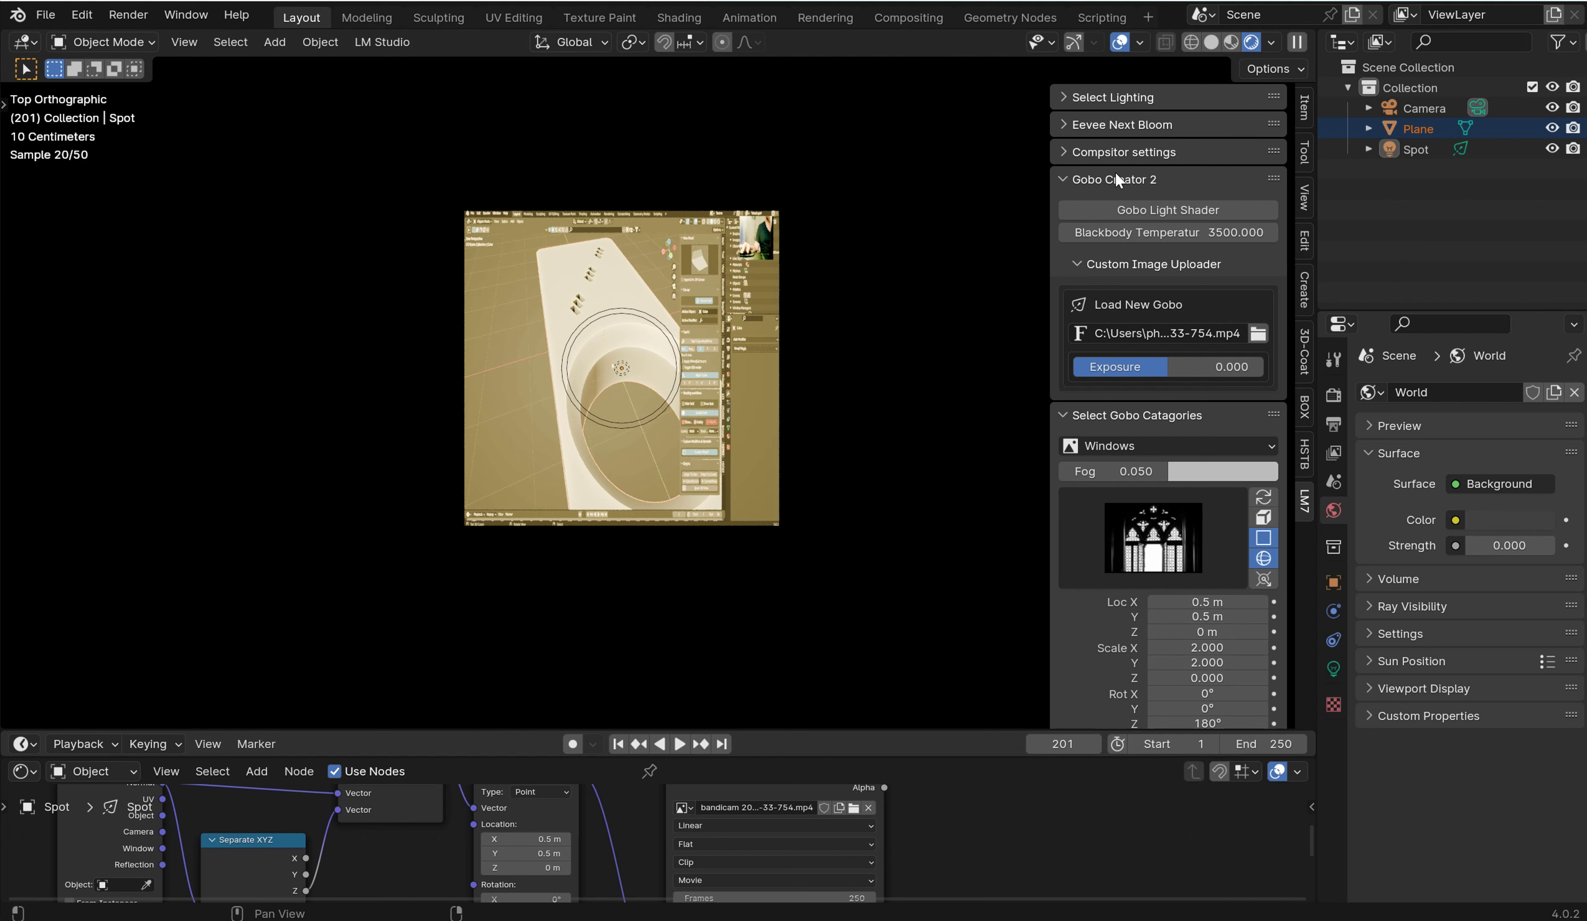
# Step: In the Spot's light properties, try several Radius values, then widen Spot Size from 45° to 73.5°
pyautogui.click(1062, 97)
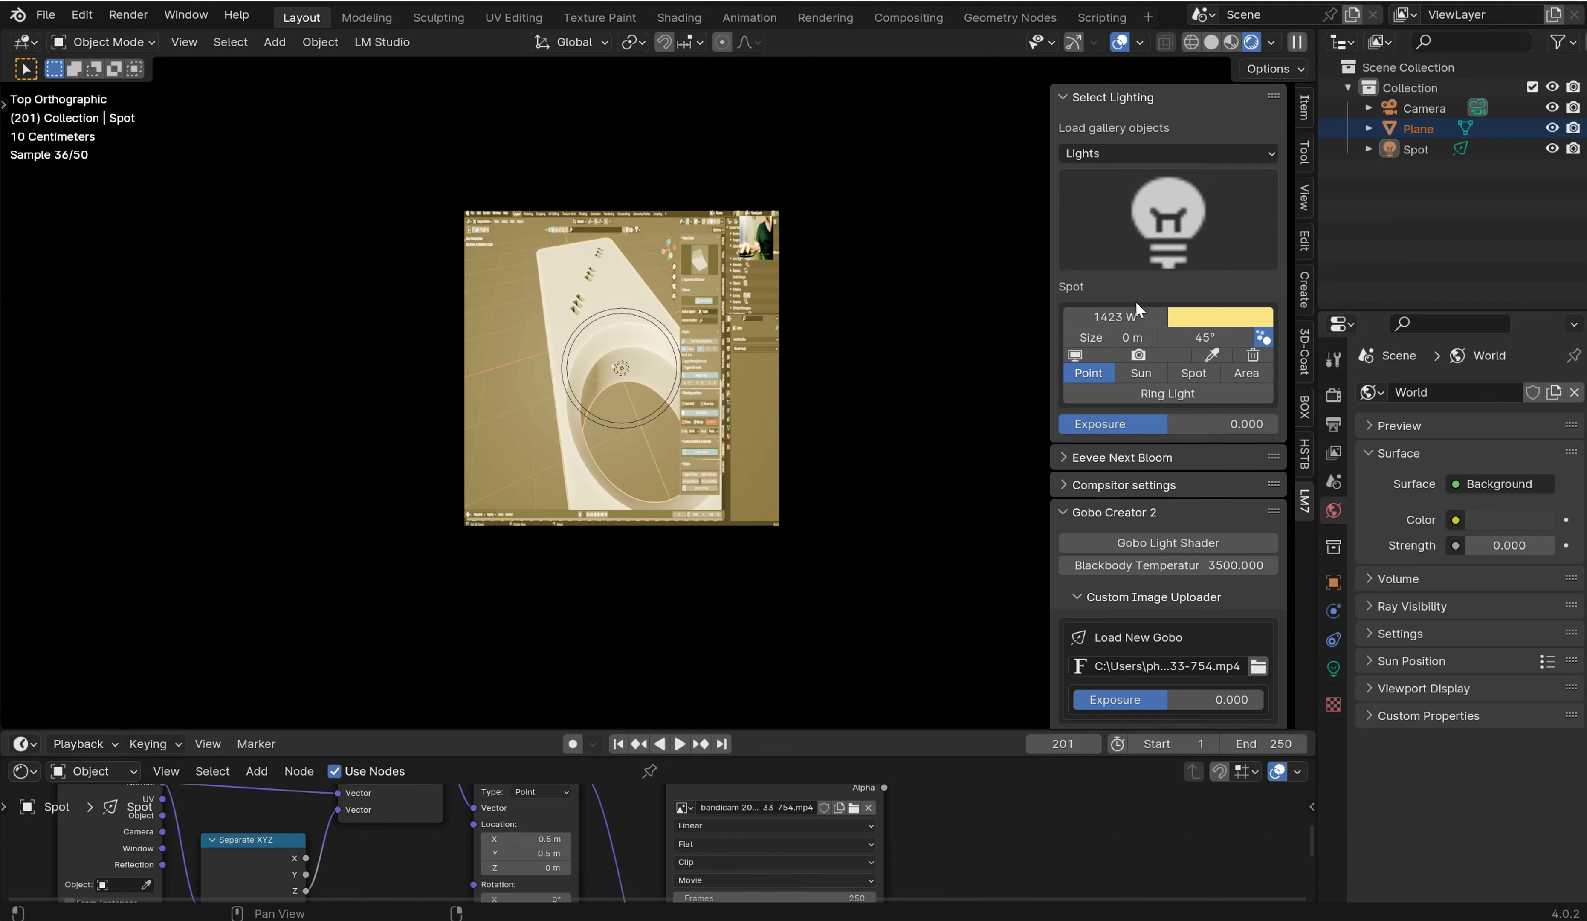
pyautogui.click(1334, 669)
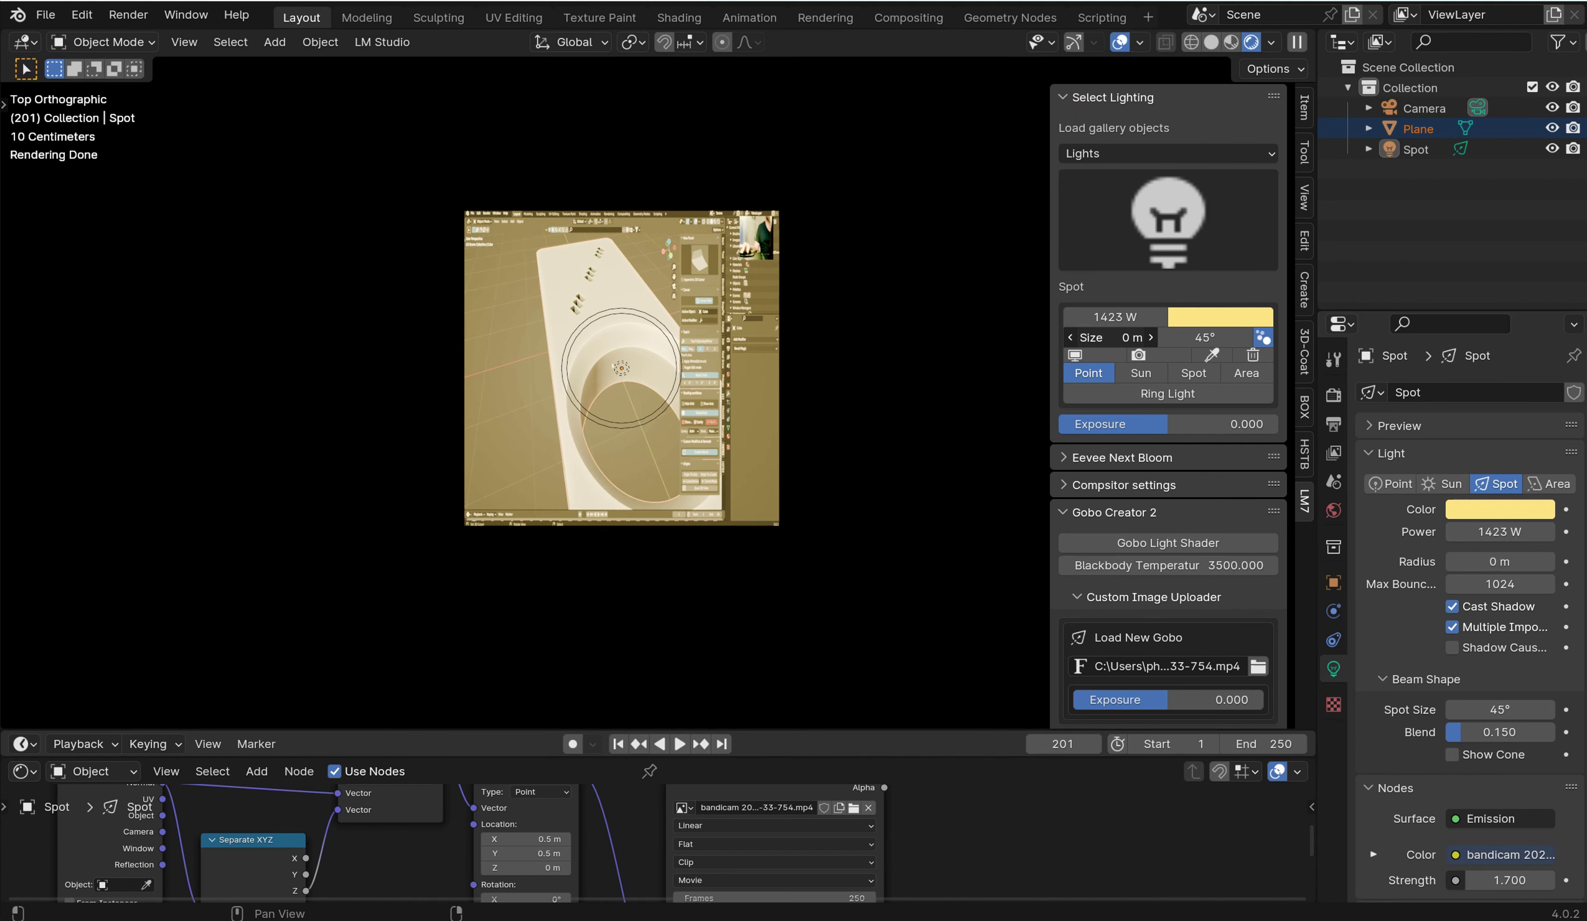
pyautogui.moveTo(1111, 338)
pyautogui.mouseDown()
pyautogui.moveTo(1132, 338)
pyautogui.moveTo(1115, 338)
pyautogui.mouseUp()
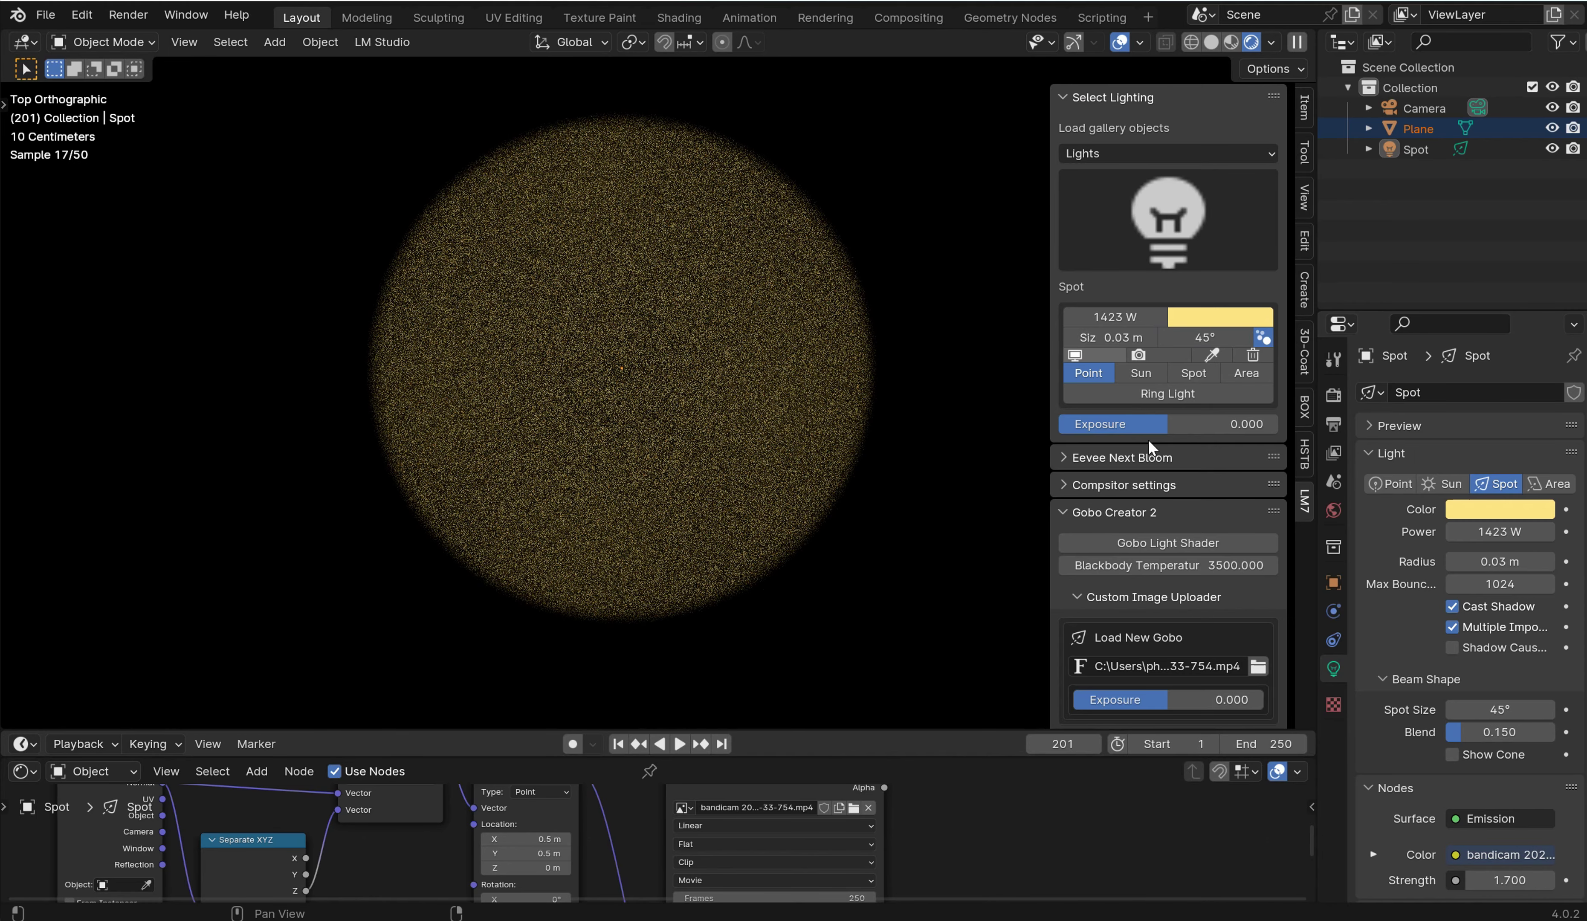
pyautogui.moveTo(1503, 559); pyautogui.dragTo(1499, 560)
pyautogui.click(1506, 560)
pyautogui.write('.005')
pyautogui.press('Return')
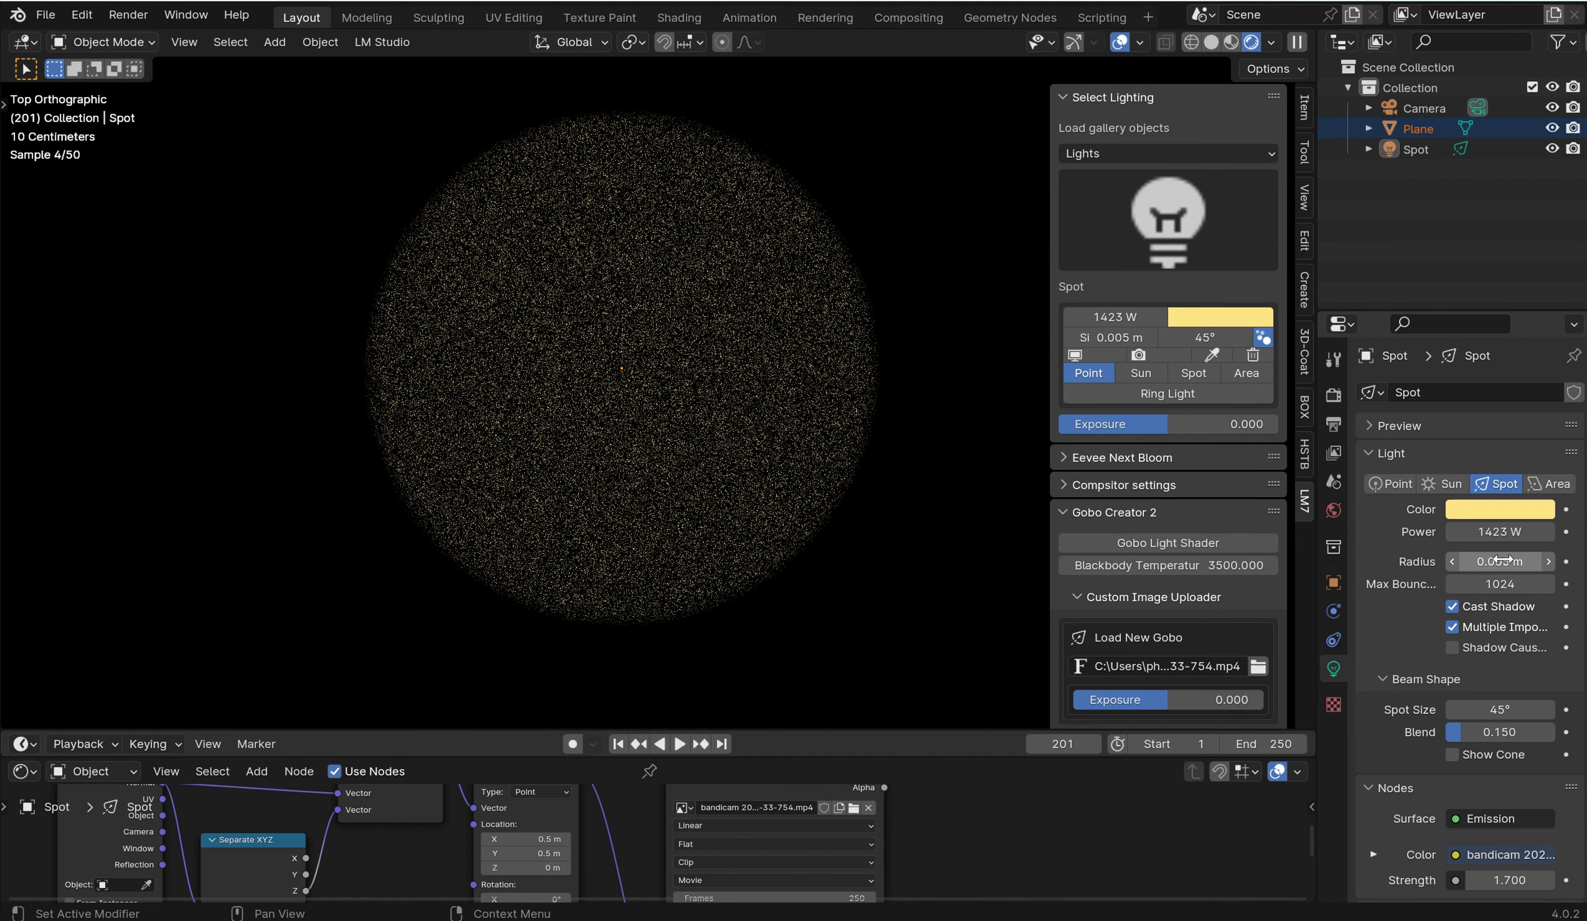
pyautogui.moveTo(1504, 560)
pyautogui.mouseDown()
pyautogui.moveTo(1552, 560)
pyautogui.moveTo(1502, 560)
pyautogui.mouseUp()
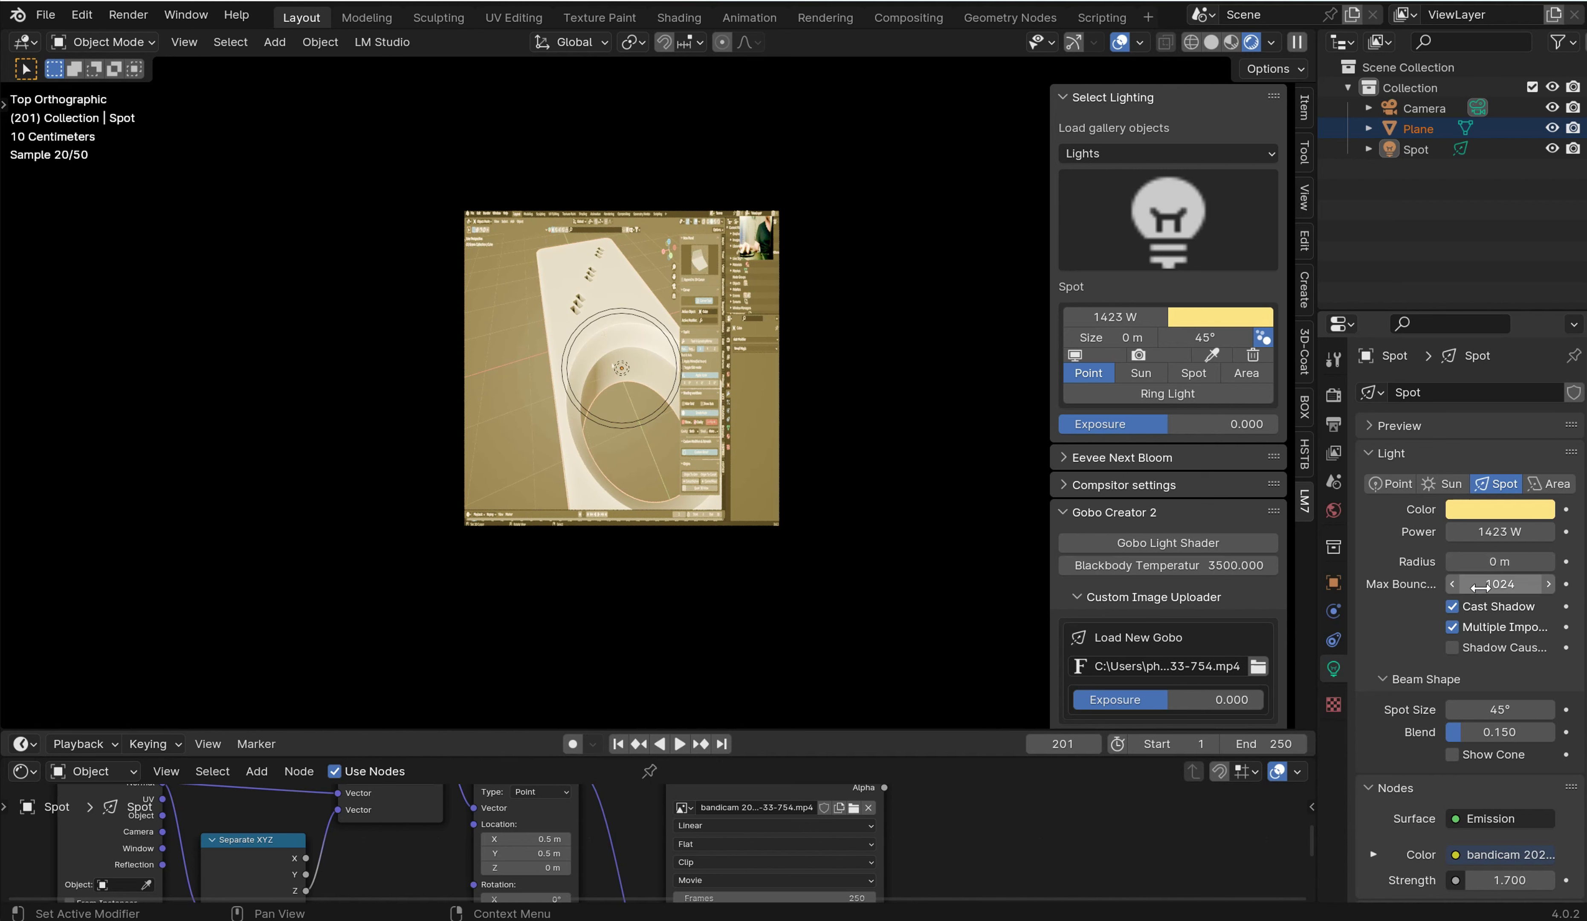
pyautogui.moveTo(1500, 709)
pyautogui.mouseDown()
pyautogui.moveTo(1553, 710)
pyautogui.moveTo(1500, 710)
pyautogui.moveTo(1531, 709)
pyautogui.mouseUp()
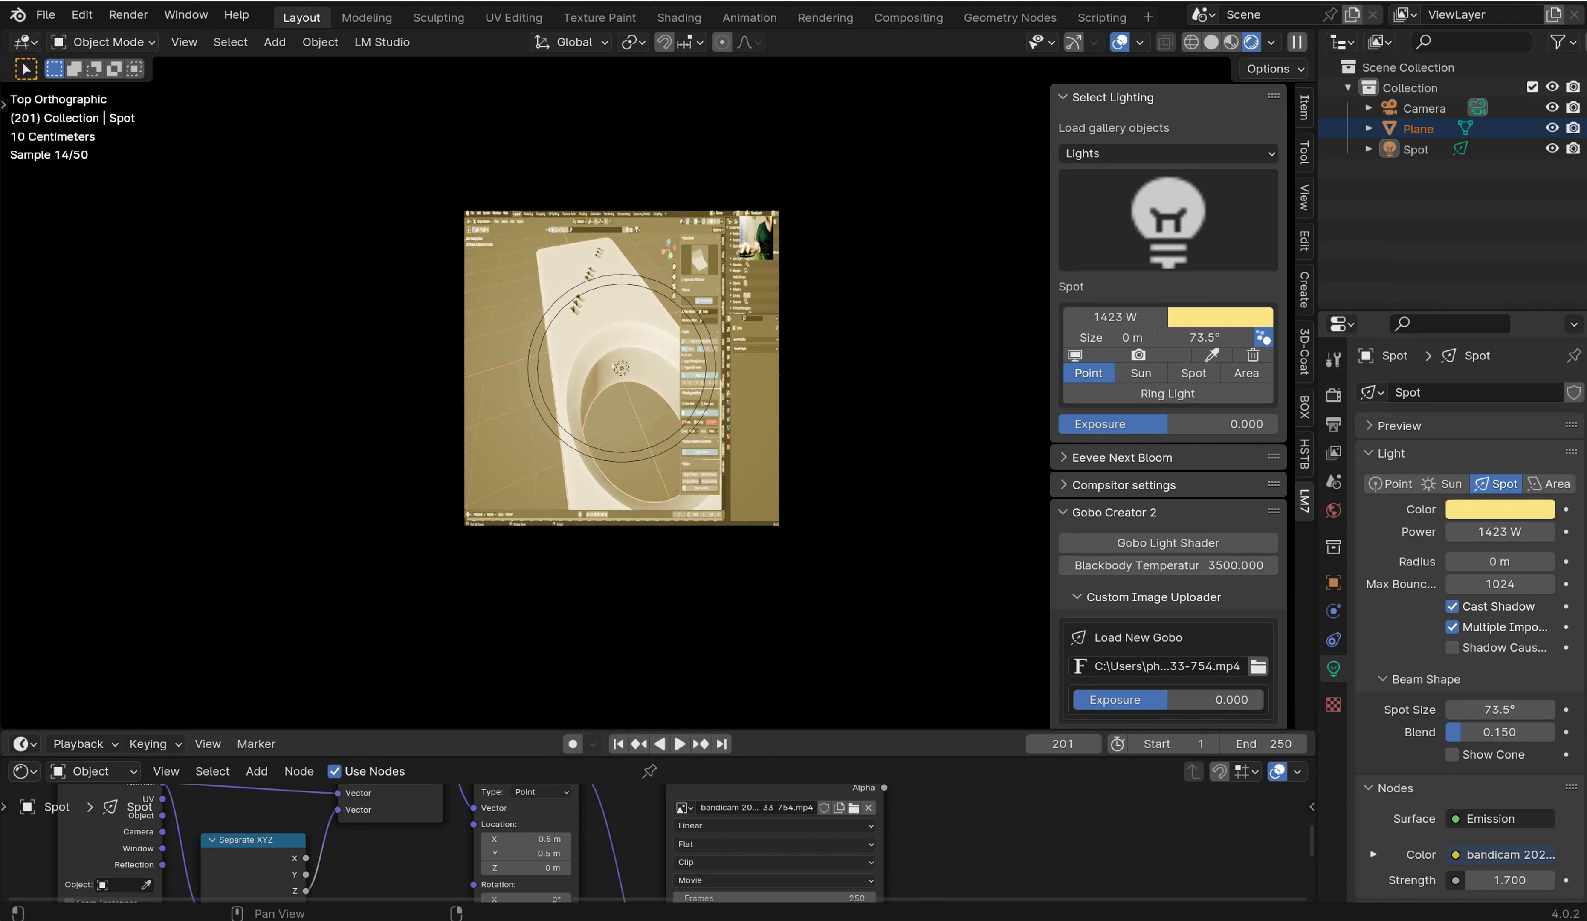